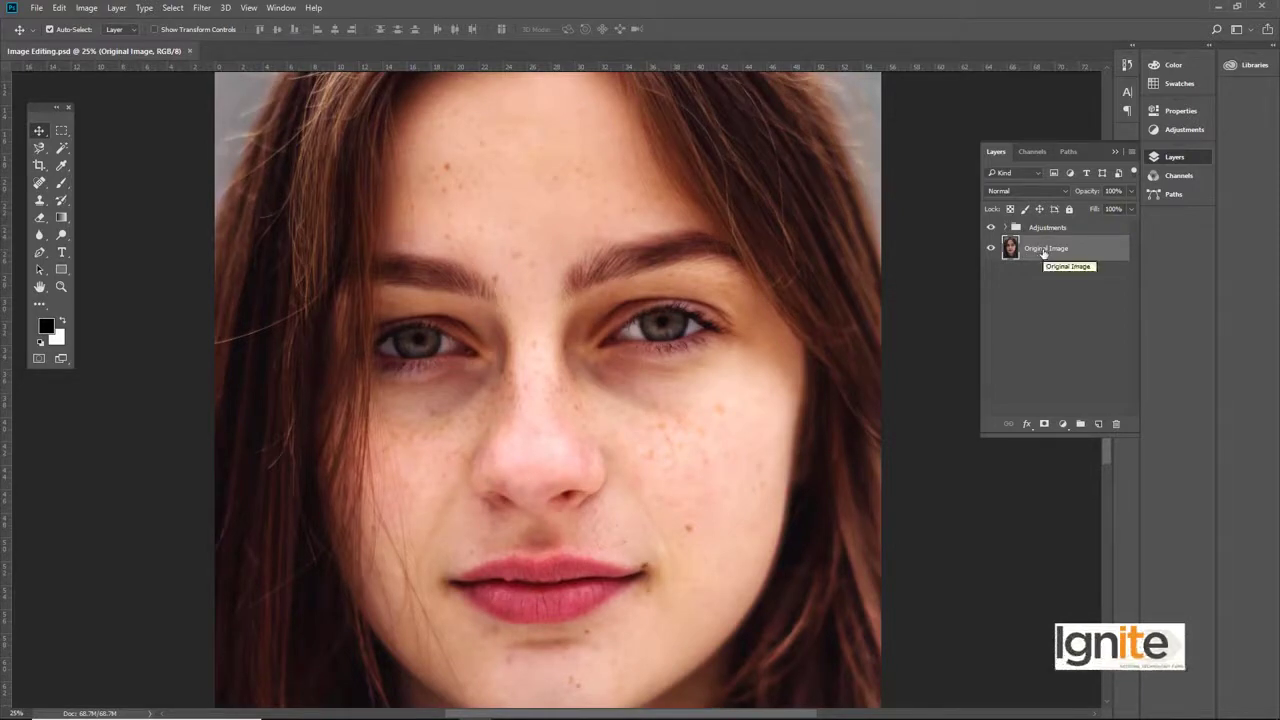
Step: Compare the portrait with and without the Adjustments group applied
{"action": "left_click", "coordinate": [991, 228]}
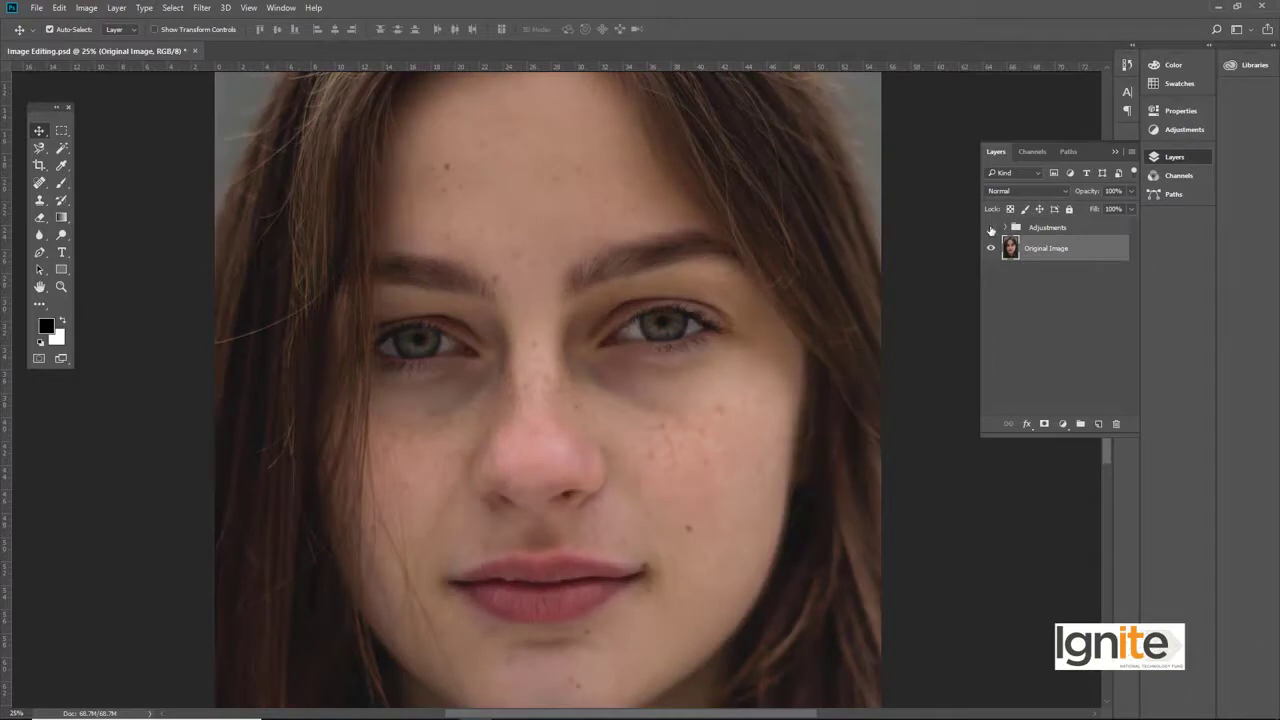
{"action": "left_click", "coordinate": [991, 228]}
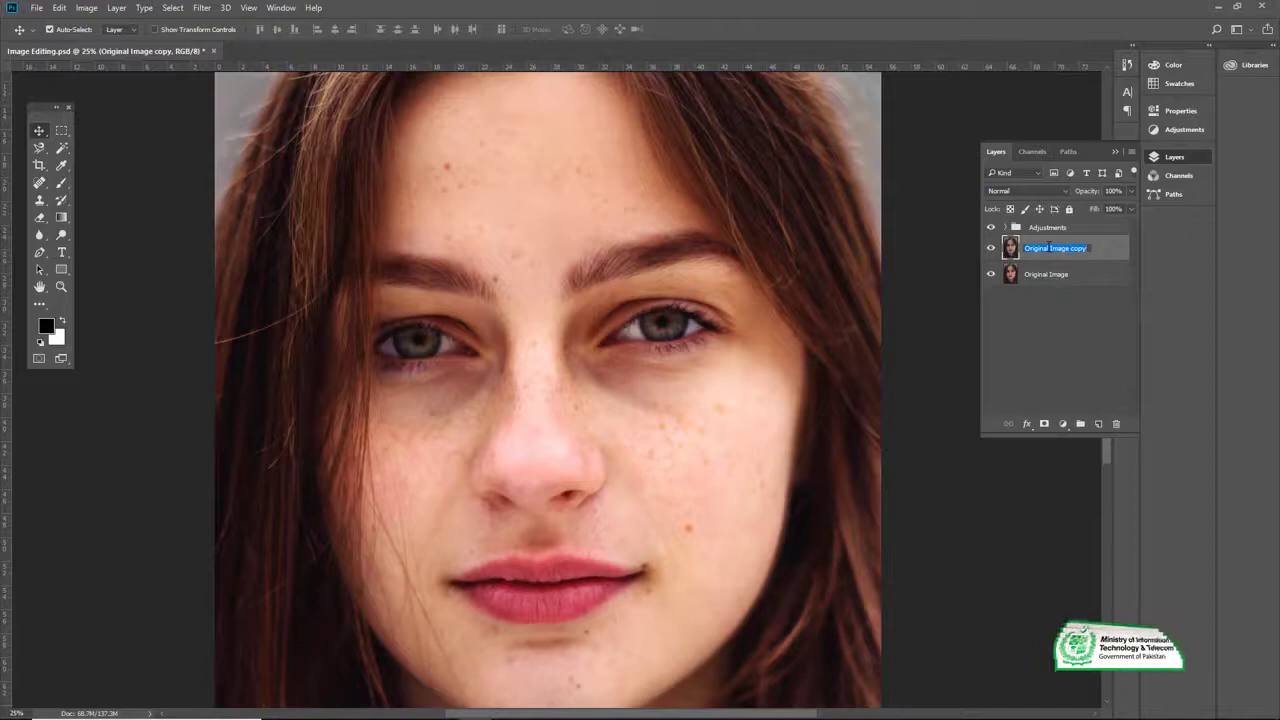
Step: Rename the duplicated image layer as Spot Healing Tool
{"action": "type", "text": "Spot Heal"}
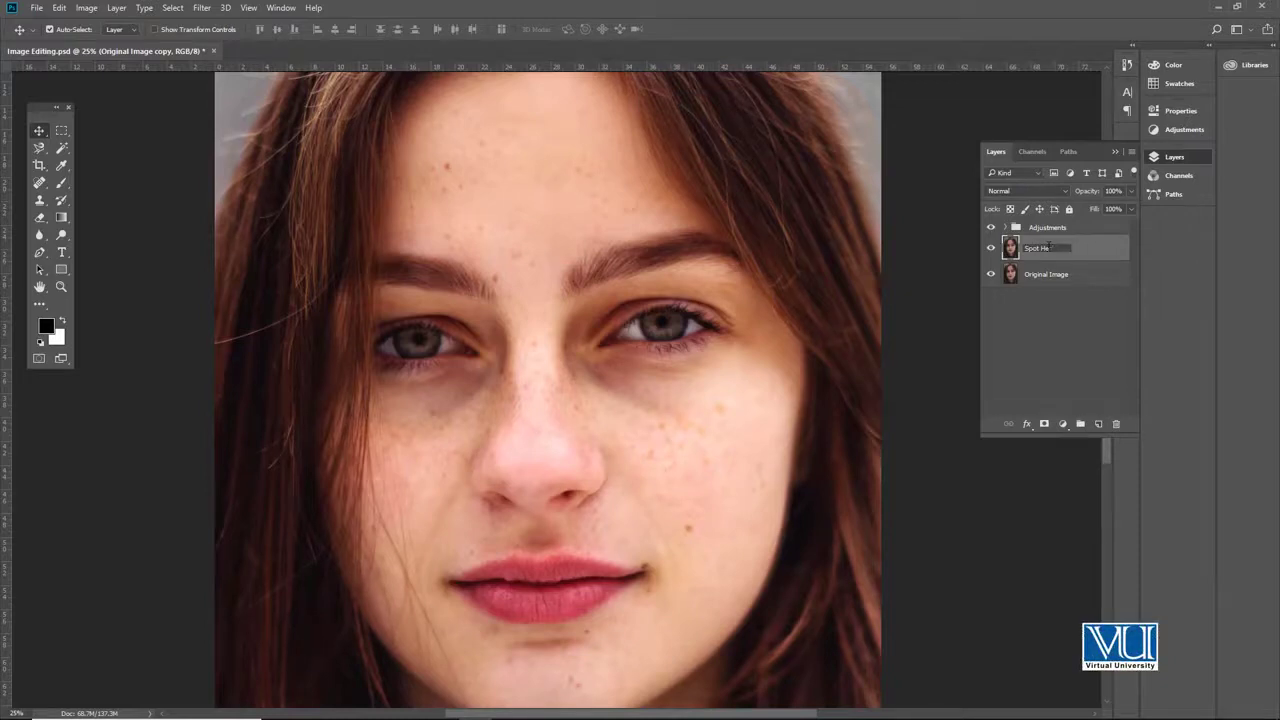
{"action": "type", "text": "ing Tool"}
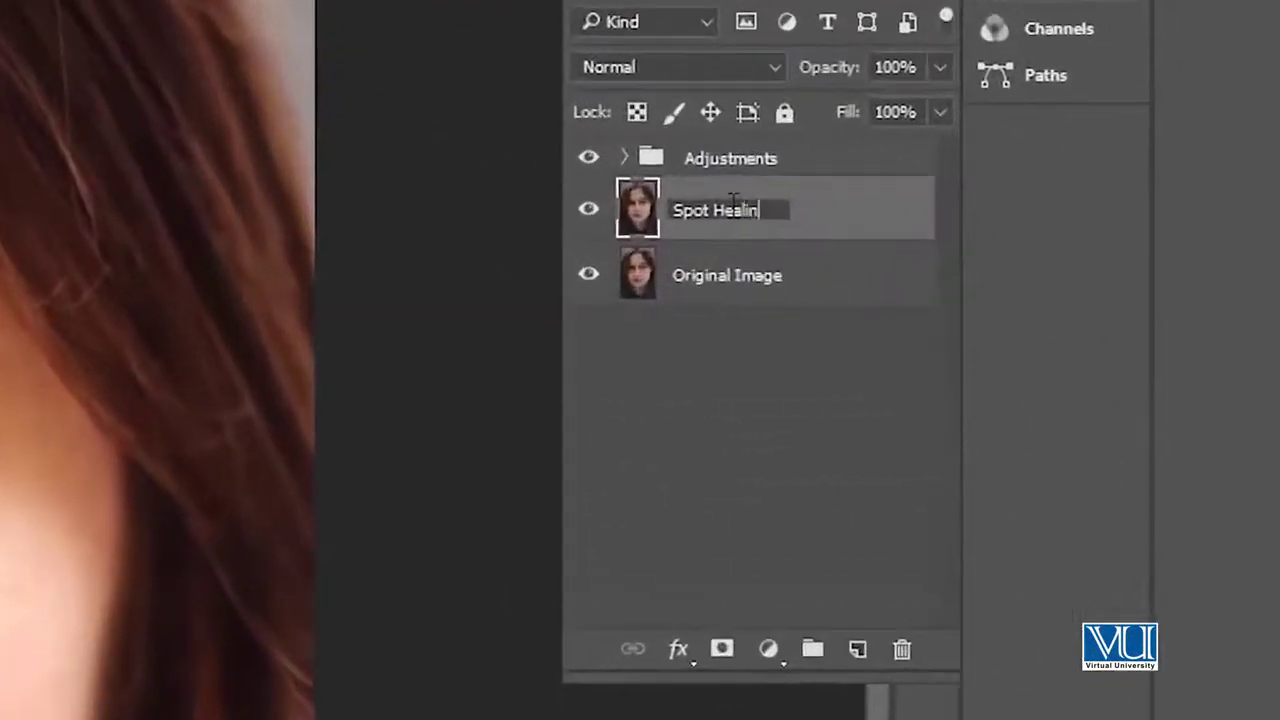
{"action": "key", "text": "Return"}
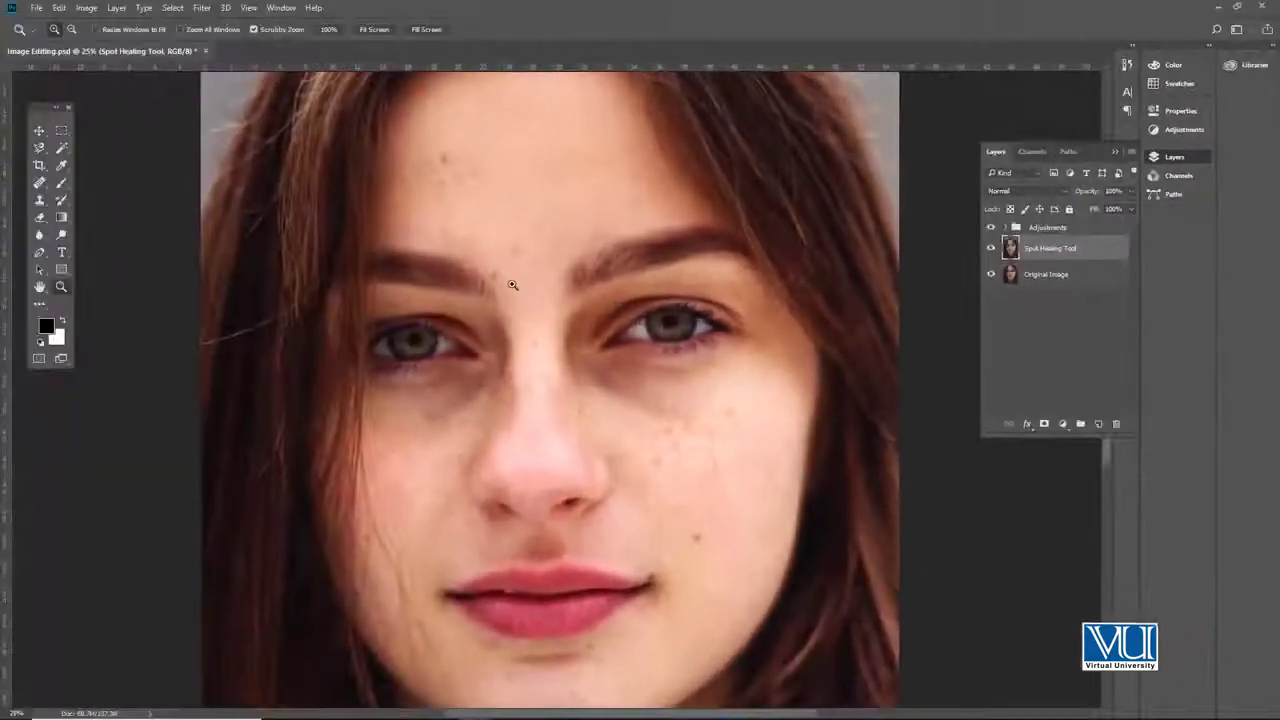
Step: Remove the dark mole and the spots around it on the forehead's left side with the Spot Healing Brush, enlarging it to 70
{"action": "left_click", "coordinate": [513, 285]}
{"action": "left_click", "coordinate": [513, 285]}
{"action": "left_click_drag", "start_coordinate": [513, 284], "coordinate": [501, 328]}
{"action": "key", "text": "j"}
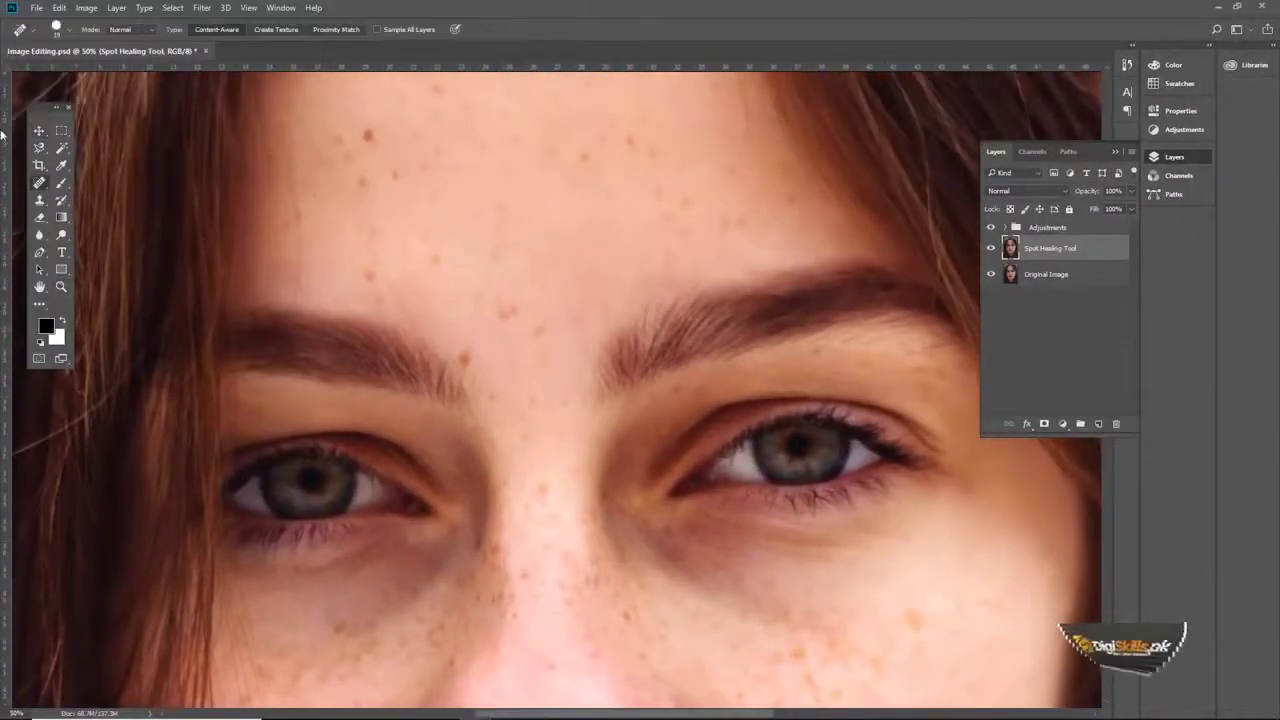
{"action": "right_click", "coordinate": [39, 183]}
{"action": "left_click", "coordinate": [100, 183]}
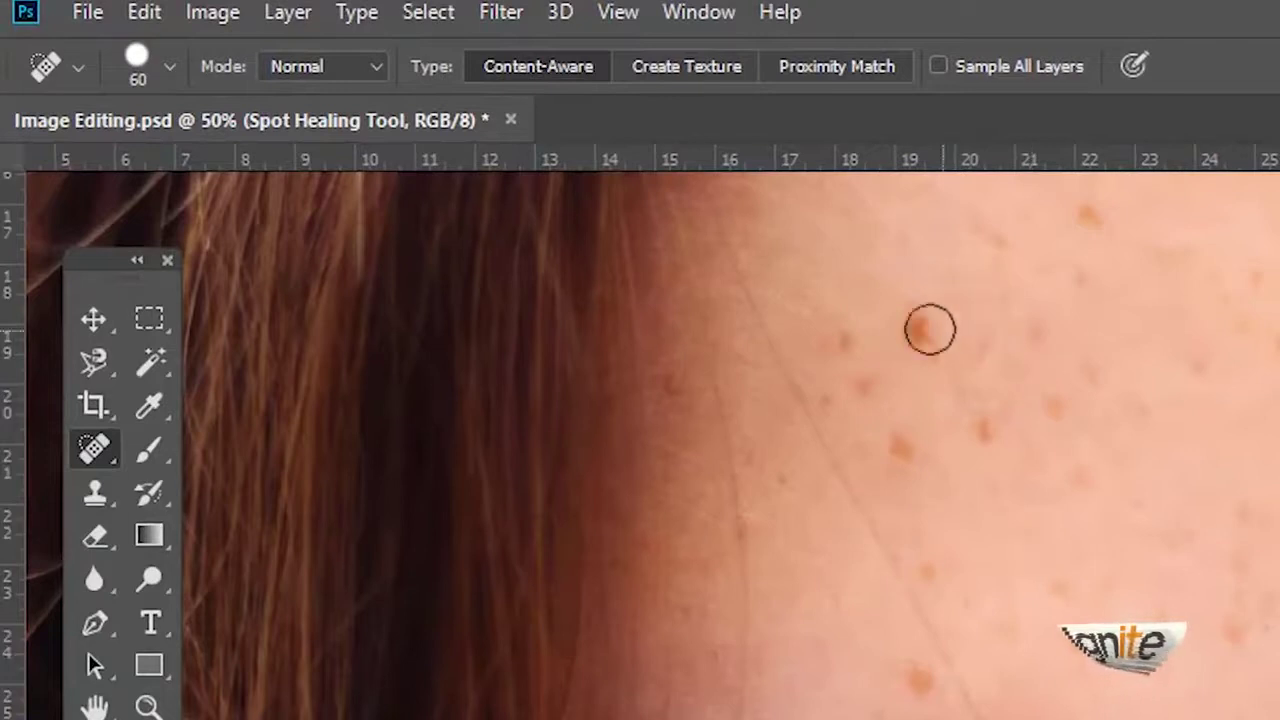
{"action": "left_click", "coordinate": [907, 320]}
{"action": "key", "text": "bracketright"}
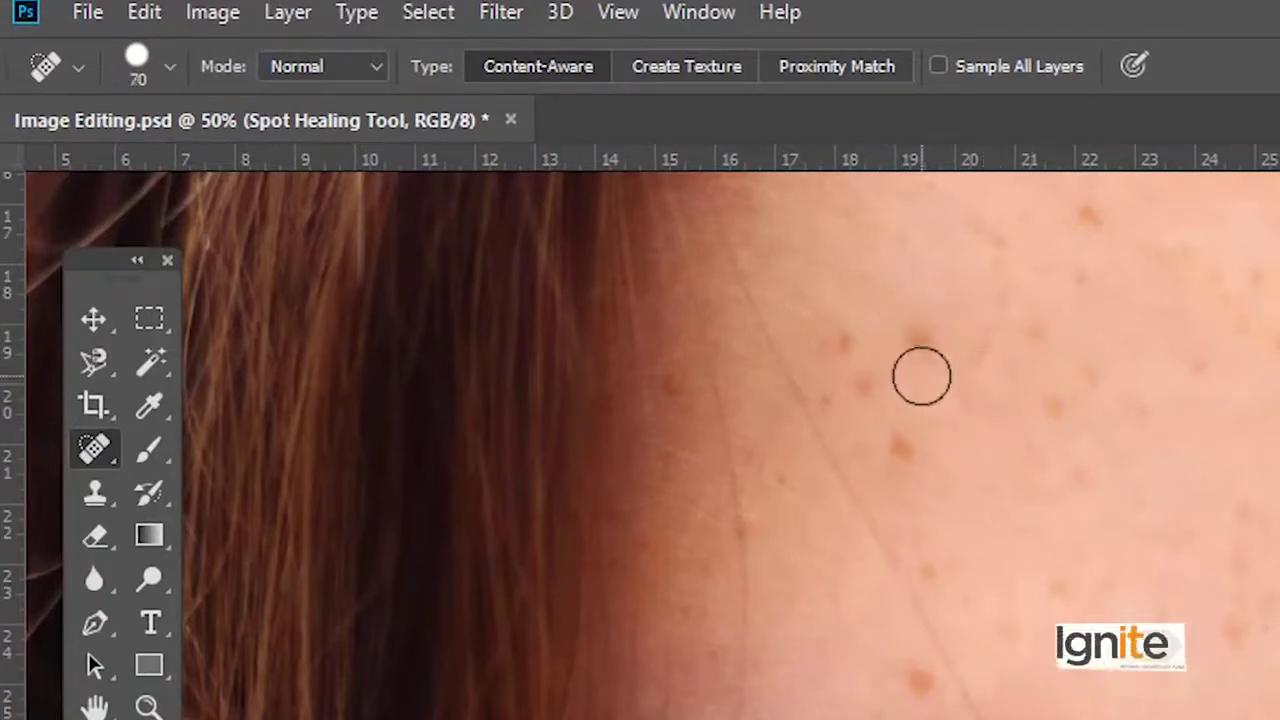
{"action": "left_click", "coordinate": [969, 350]}
{"action": "left_click", "coordinate": [843, 372]}
{"action": "left_click", "coordinate": [838, 340]}
{"action": "left_click_drag", "start_coordinate": [1100, 222], "coordinate": [1100, 285]}
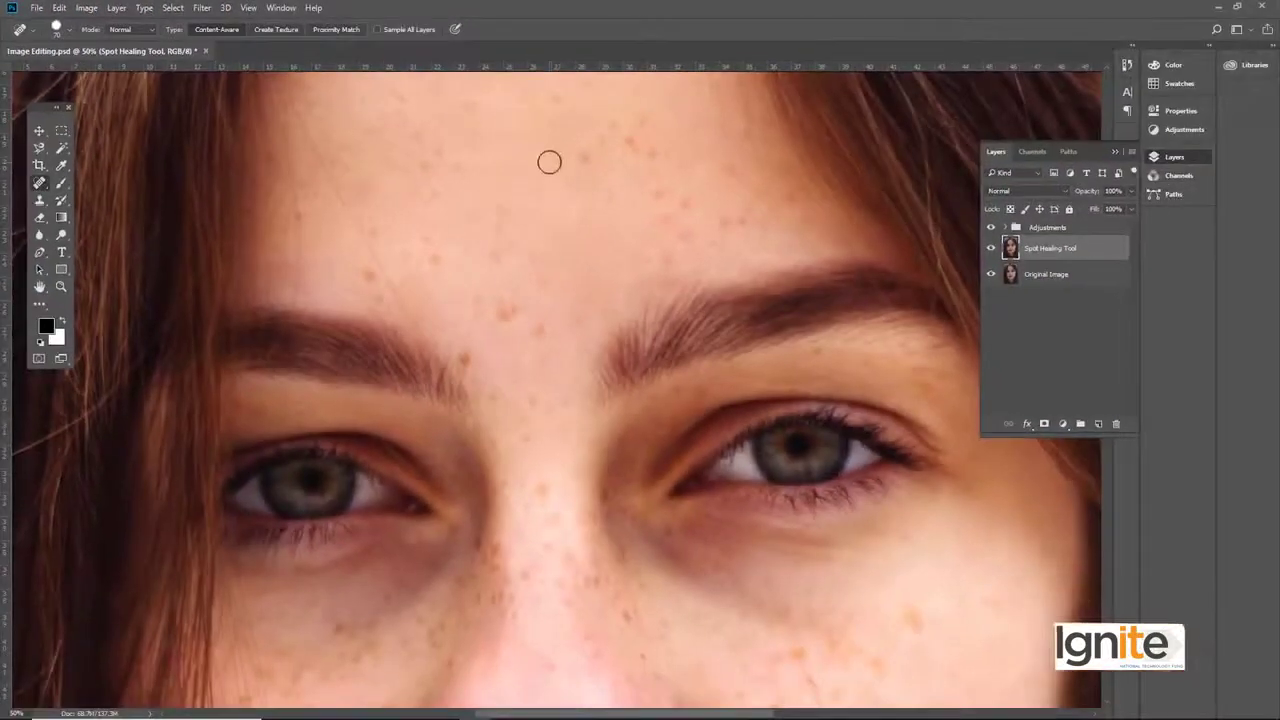
Step: Heal the cluster of freckles across the middle and right of the forehead on the Spot Healing Tool layer
{"action": "left_click", "coordinate": [553, 156]}
{"action": "left_click", "coordinate": [590, 158]}
{"action": "left_click", "coordinate": [606, 131]}
{"action": "left_click", "coordinate": [631, 144]}
{"action": "left_click", "coordinate": [643, 123]}
{"action": "left_click", "coordinate": [651, 156]}
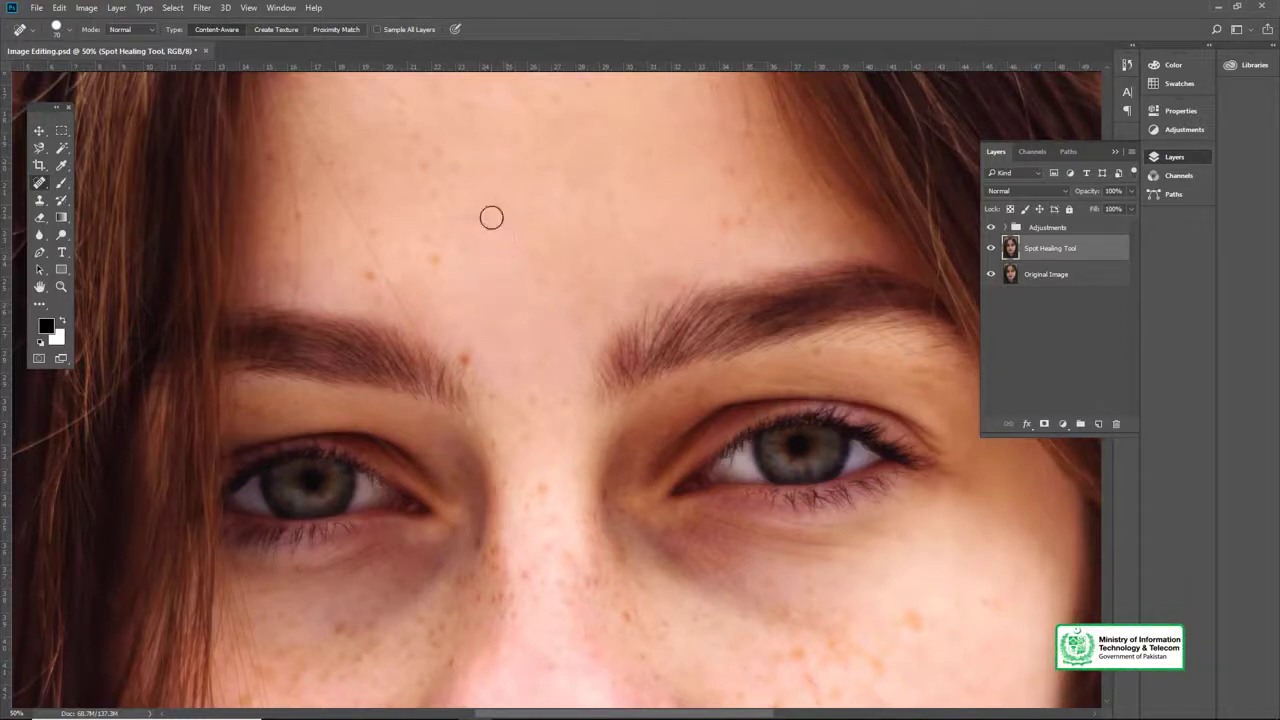
{"action": "left_click", "coordinate": [543, 197]}
Step: Heal the two spots above the left eyebrow and the mole at its inner end with the Spot Healing Brush
{"action": "key", "text": "ctrl+plus"}
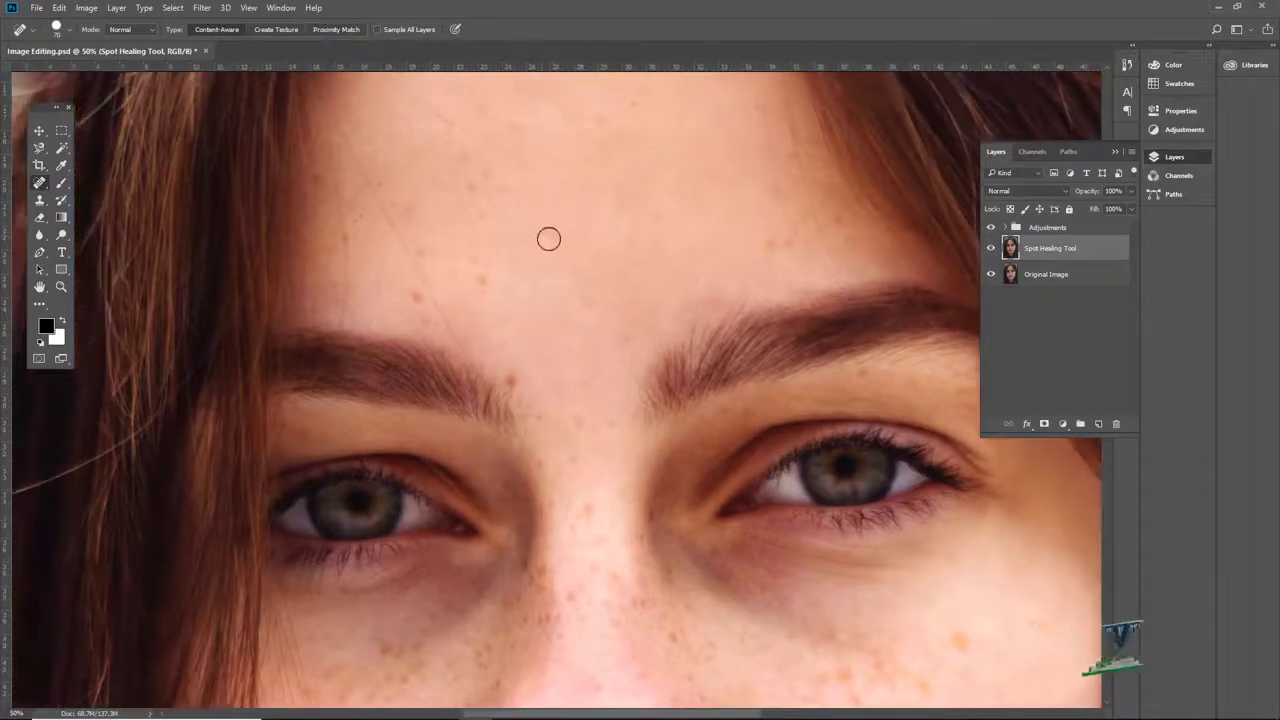
{"action": "key", "text": "z"}
{"action": "left_click", "coordinate": [551, 245]}
{"action": "key", "text": "v"}
{"action": "left_click_drag", "start_coordinate": [522, 244], "coordinate": [527, 272]}
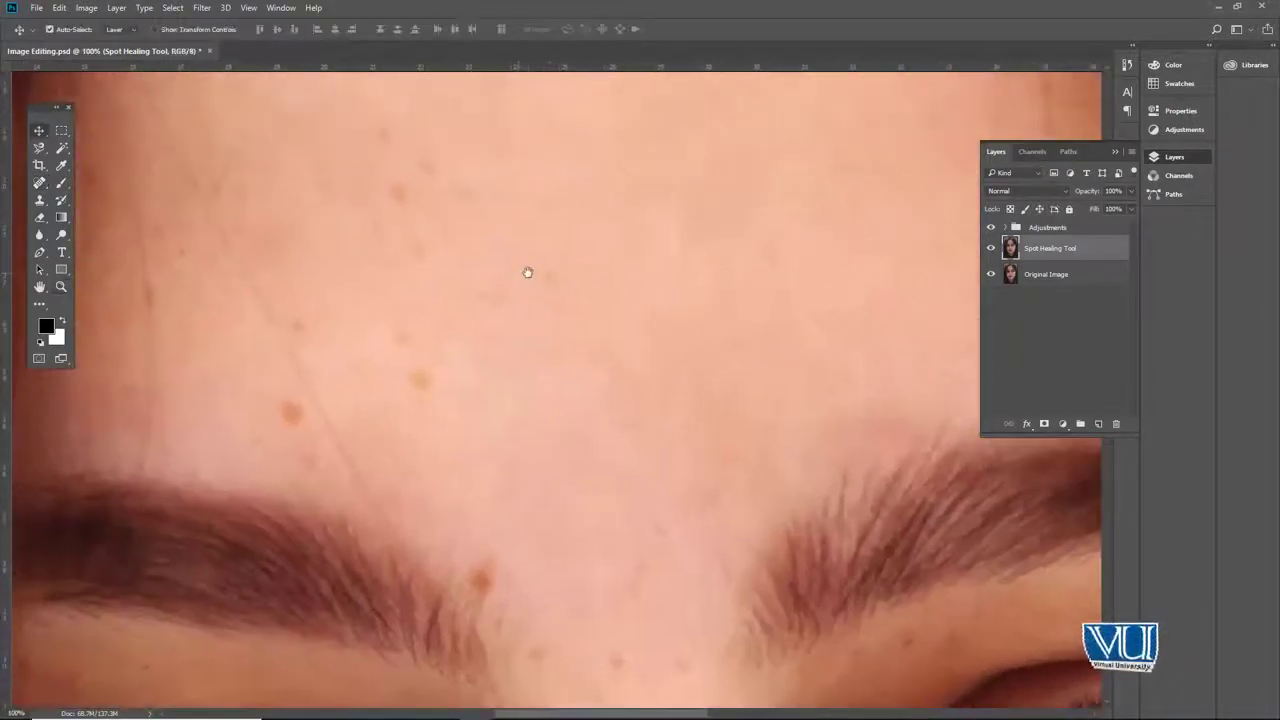
{"action": "right_click", "coordinate": [40, 183]}
{"action": "left_click", "coordinate": [95, 186]}
{"action": "left_click", "coordinate": [424, 394]}
{"action": "left_click", "coordinate": [291, 412]}
{"action": "left_click", "coordinate": [483, 577]}
Step: Heal the faint blemishes on the upper forehead and the spots above the right eyebrow
{"action": "left_click_drag", "start_coordinate": [562, 588], "coordinate": [526, 400]}
{"action": "left_click_drag", "start_coordinate": [480, 130], "coordinate": [552, 425]}
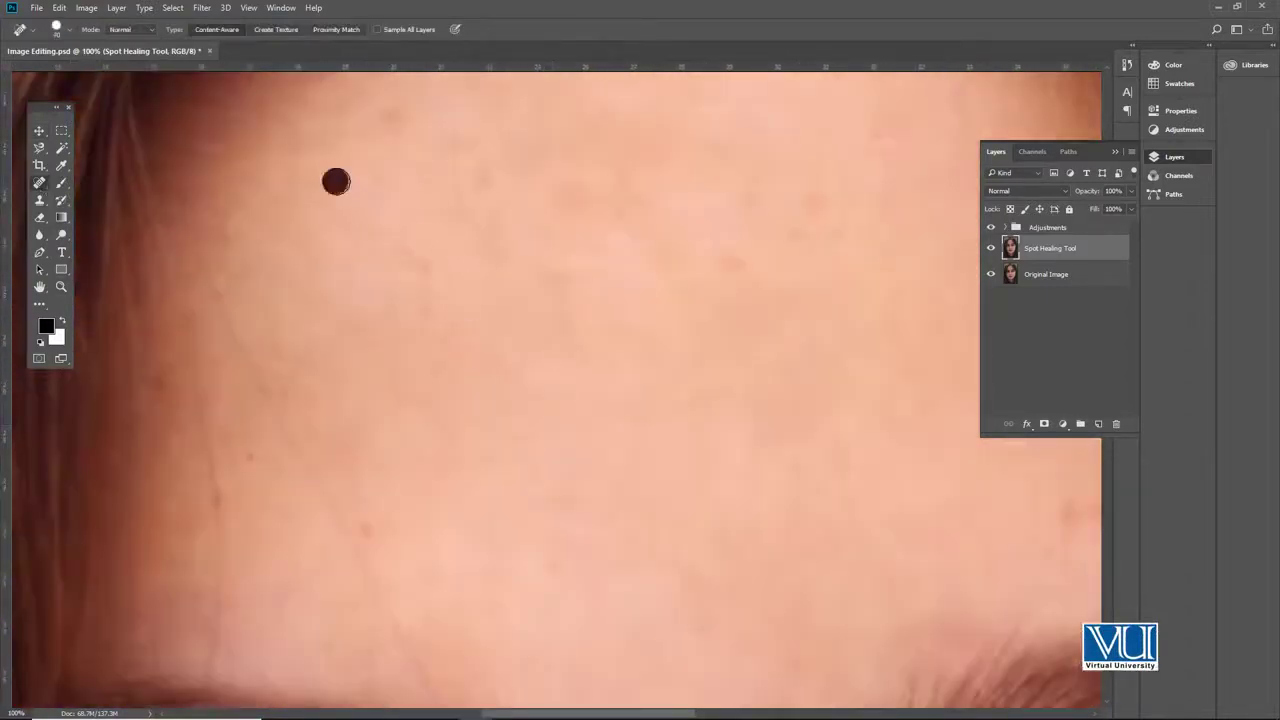
{"action": "scroll", "coordinate": [581, 241], "scroll_direction": "right", "scroll_amount": 5}
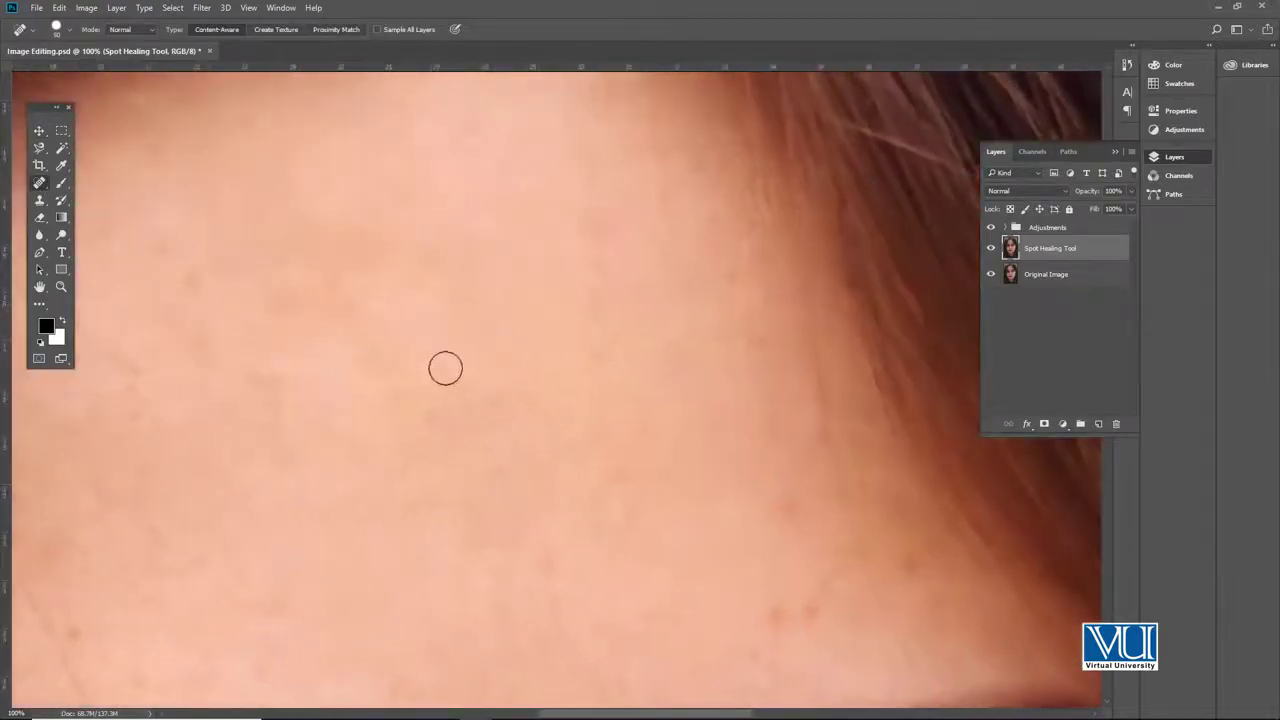
{"action": "scroll", "coordinate": [445, 369], "scroll_direction": "down", "scroll_amount": 3}
{"action": "left_click", "coordinate": [701, 584]}
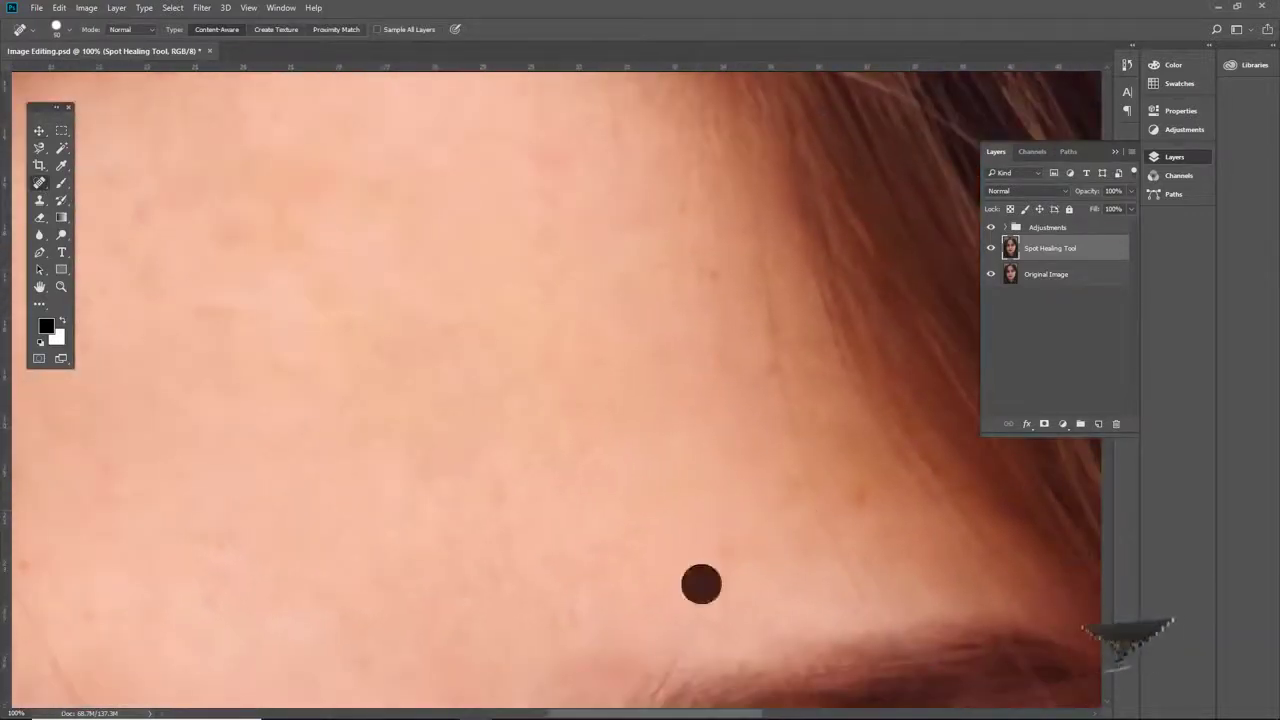
Step: Heal the remaining small blemishes on the left and upper forehead with a smaller healing brush
{"action": "scroll", "coordinate": [600, 300], "scroll_direction": "left", "scroll_amount": 5}
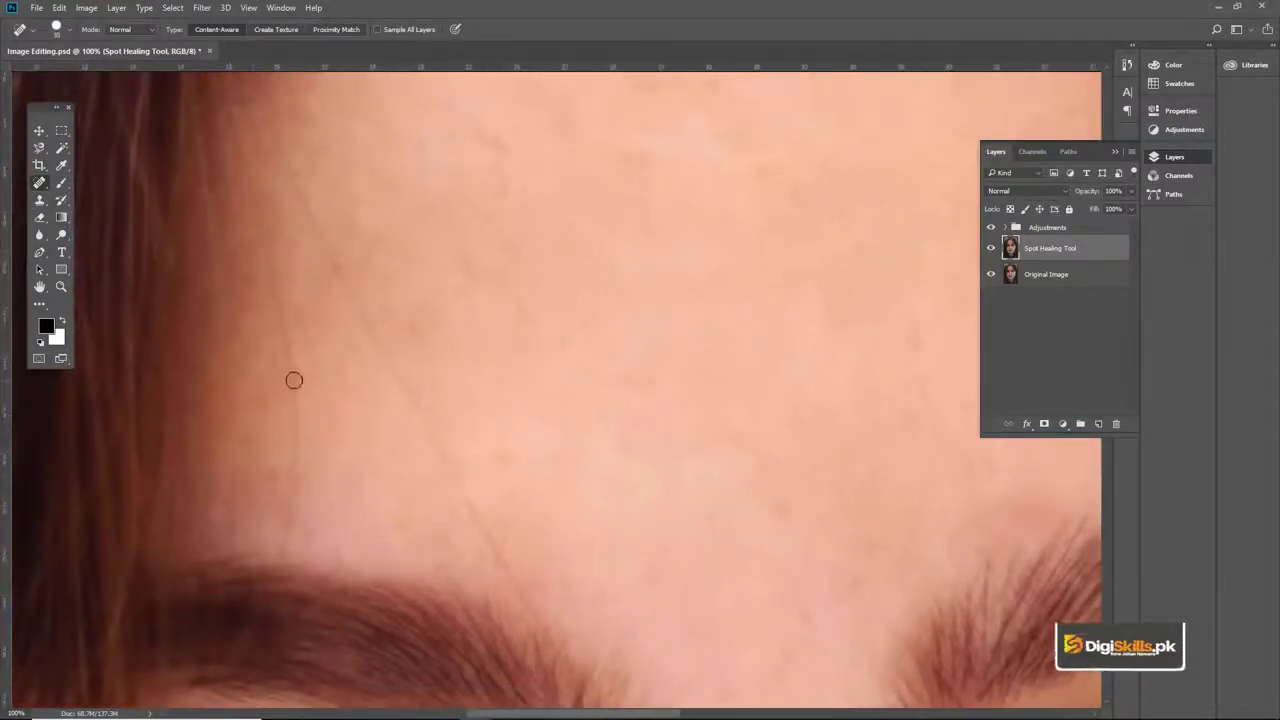
{"action": "scroll", "coordinate": [571, 409], "scroll_direction": "up", "scroll_amount": 5}
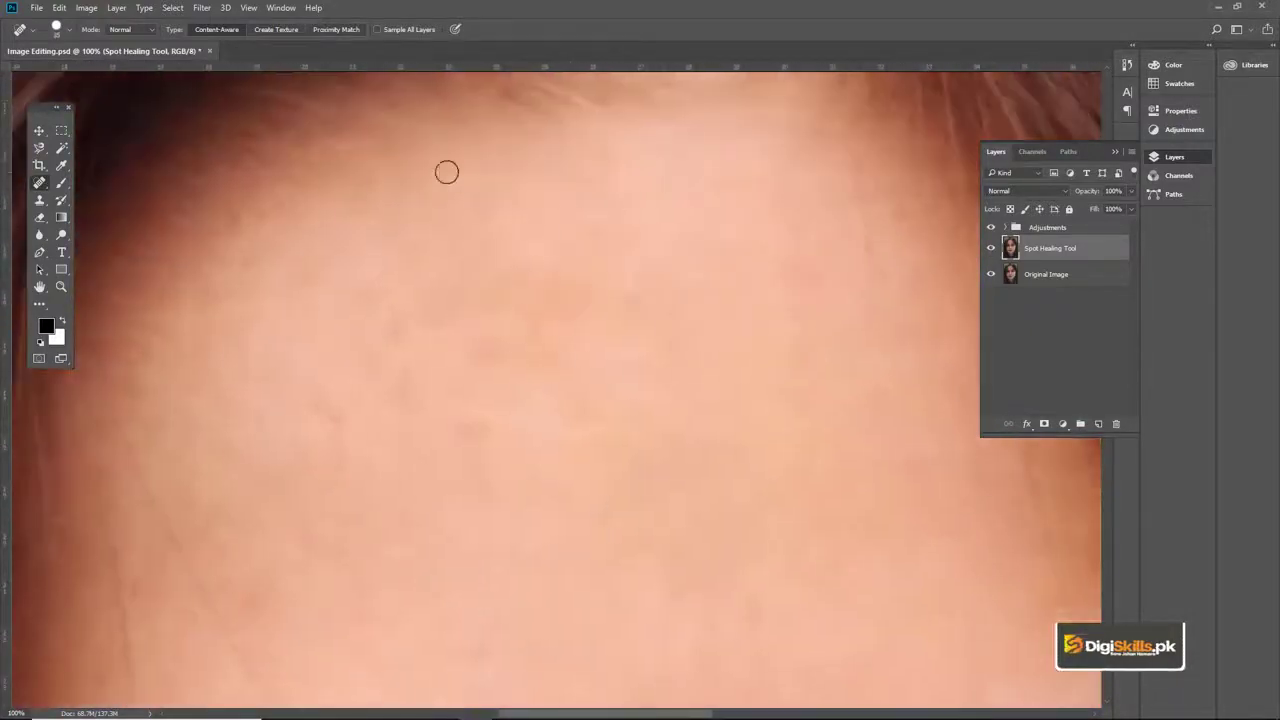
{"action": "left_click", "coordinate": [325, 407]}
{"action": "left_click", "coordinate": [356, 436]}
{"action": "scroll", "coordinate": [537, 277], "scroll_direction": "down", "scroll_amount": 5}
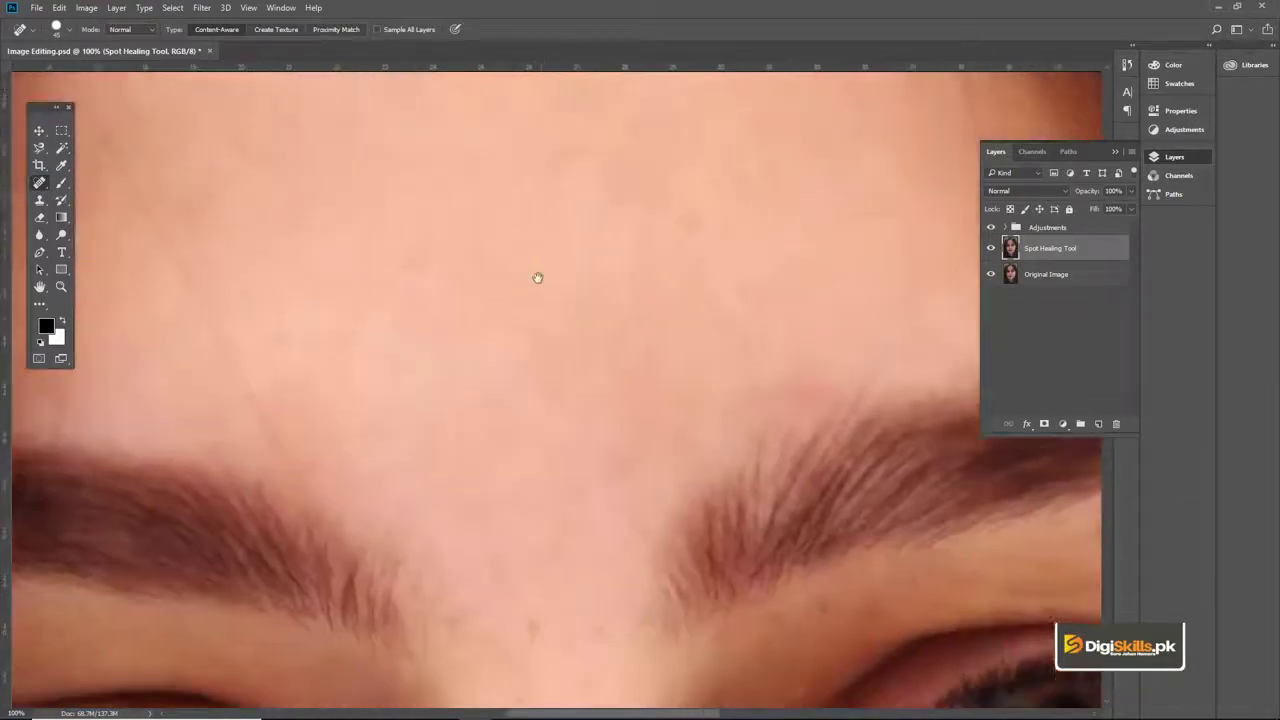
Step: Compare the retouched forehead with the original by hiding and showing the Spot Healing Tool layer
{"action": "key", "text": "z"}
{"action": "left_click", "coordinate": [526, 287]}
{"action": "left_click", "coordinate": [526, 287], "text": "alt"}
{"action": "key", "text": "v"}
{"action": "left_click_drag", "start_coordinate": [549, 217], "coordinate": [567, 258]}
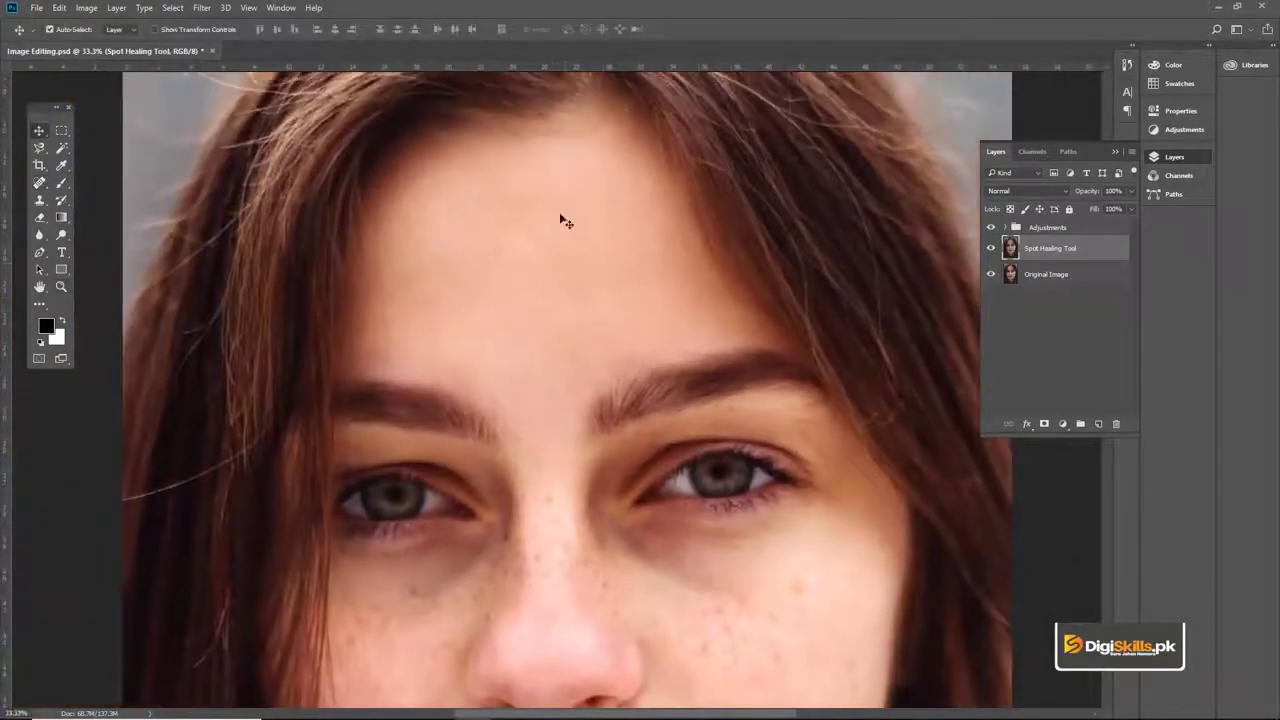
{"action": "left_click", "coordinate": [991, 250]}
{"action": "left_click", "coordinate": [991, 250]}
Step: Heal the small spots between the eyebrows at the top of the nose with the Spot Healing Brush
{"action": "mouse_move", "coordinate": [550, 541]}
{"action": "left_mouse_down"}
{"action": "mouse_move", "coordinate": [658, 303]}
{"action": "mouse_move", "coordinate": [721, 222]}
{"action": "left_mouse_up"}
{"action": "key", "text": "z"}
{"action": "left_click", "coordinate": [727, 257]}
{"action": "left_click", "coordinate": [727, 257]}
{"action": "key", "text": "v"}
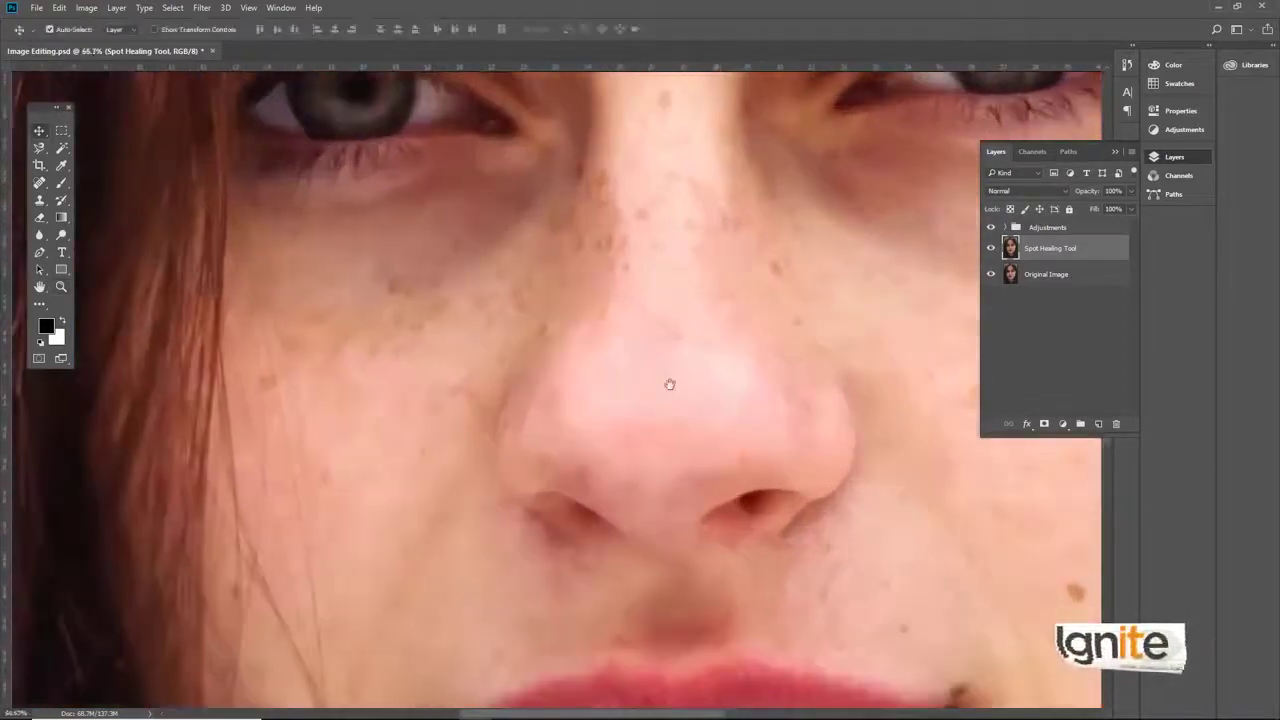
{"action": "left_click_drag", "start_coordinate": [671, 383], "coordinate": [631, 566]}
{"action": "key", "text": "j"}
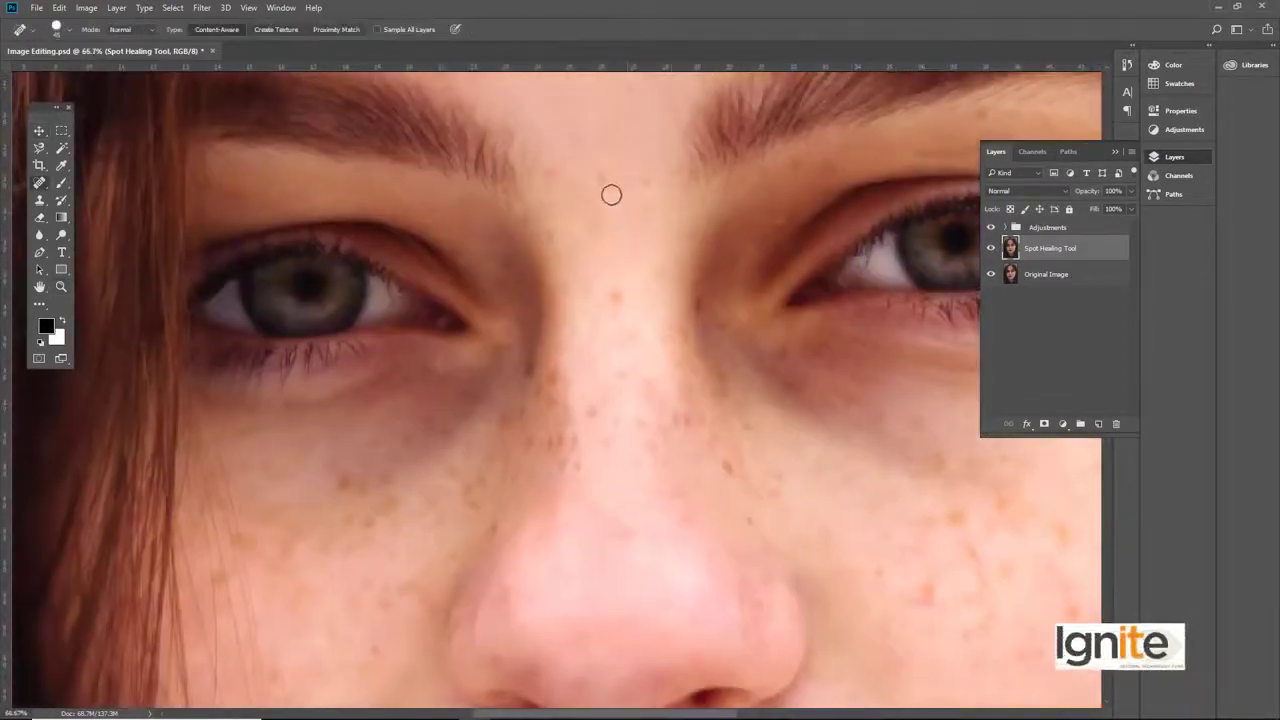
{"action": "scroll", "coordinate": [625, 200], "scroll_direction": "up", "scroll_amount": 1}
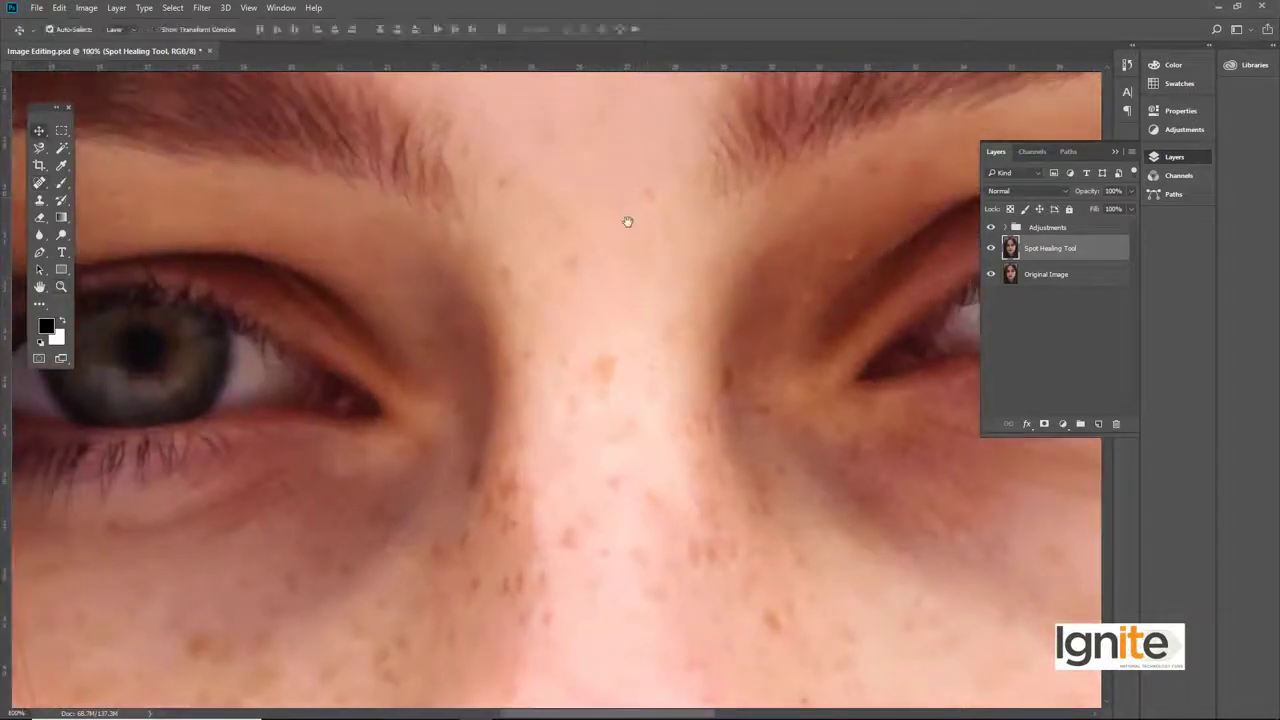
{"action": "left_click", "coordinate": [551, 136]}
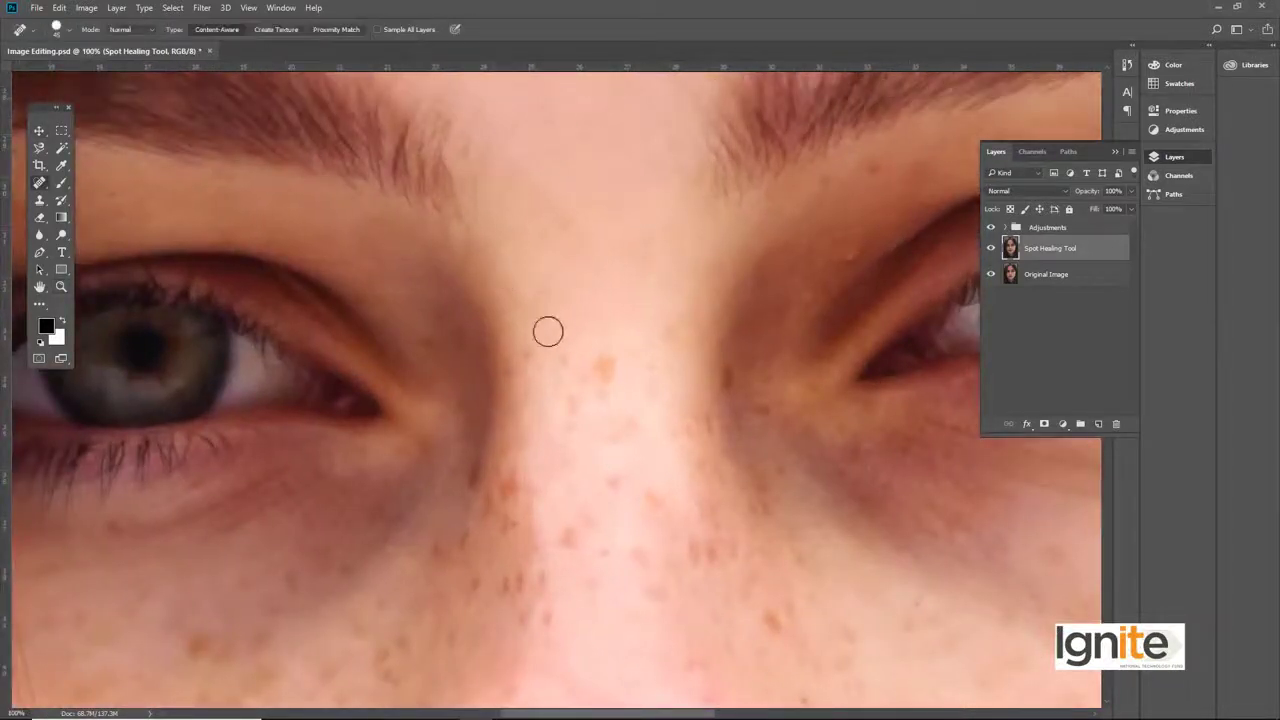
Step: Heal the freckles along the bridge of the nose between the eyes
{"action": "left_click", "coordinate": [606, 403]}
{"action": "left_click", "coordinate": [577, 395]}
{"action": "left_click", "coordinate": [589, 374]}
{"action": "mouse_move", "coordinate": [737, 307]}
{"action": "left_mouse_down"}
{"action": "mouse_move", "coordinate": [526, 329]}
{"action": "mouse_move", "coordinate": [625, 199]}
{"action": "left_mouse_up"}
{"action": "left_click", "coordinate": [526, 450]}
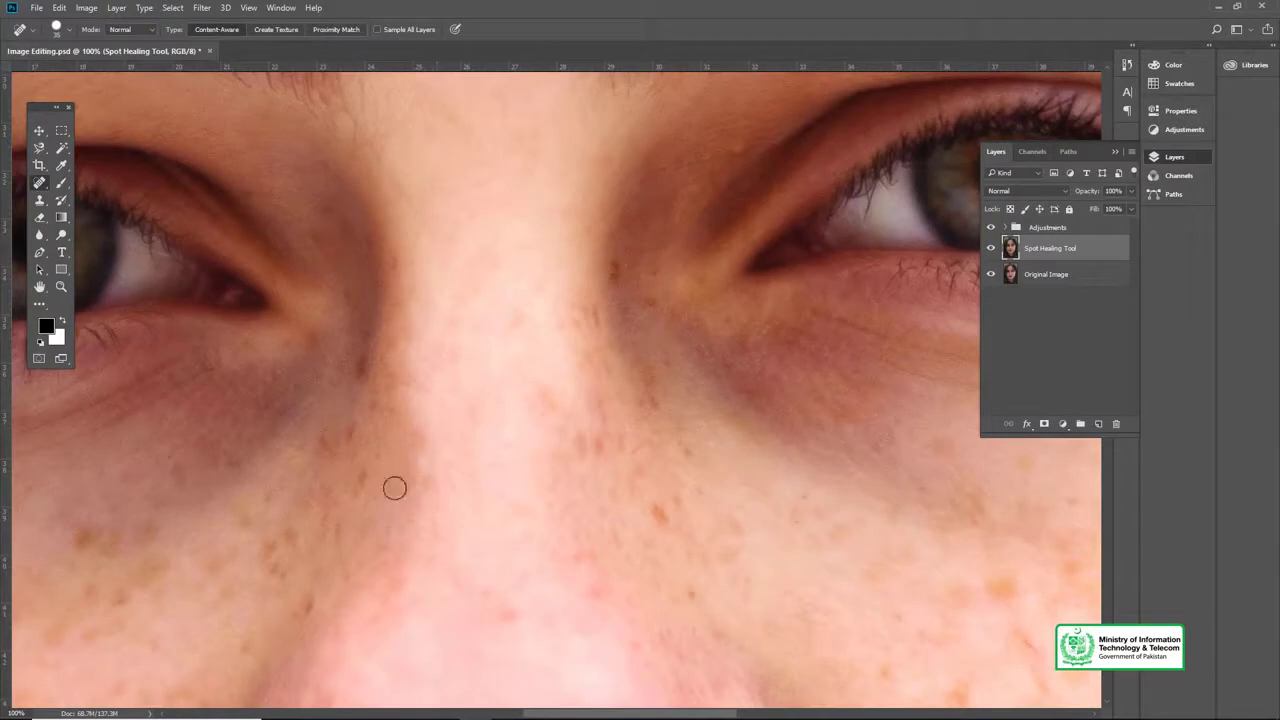
Step: Heal the freckles on the right side of the nose bridge near the inner corner of the eye
{"action": "left_click_drag", "start_coordinate": [530, 367], "coordinate": [578, 331]}
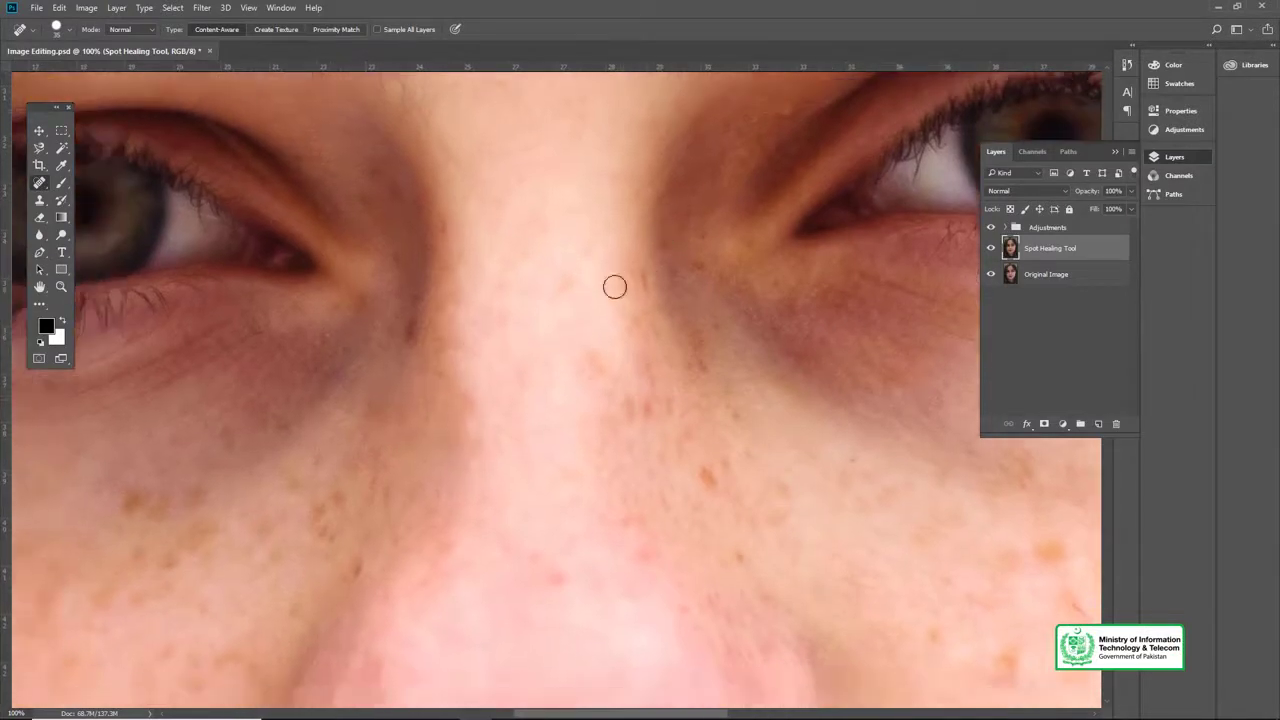
{"action": "scroll", "coordinate": [557, 377], "scroll_direction": "down", "scroll_amount": 1}
{"action": "scroll", "coordinate": [557, 377], "scroll_direction": "right", "scroll_amount": 1}
{"action": "left_click", "coordinate": [602, 323]}
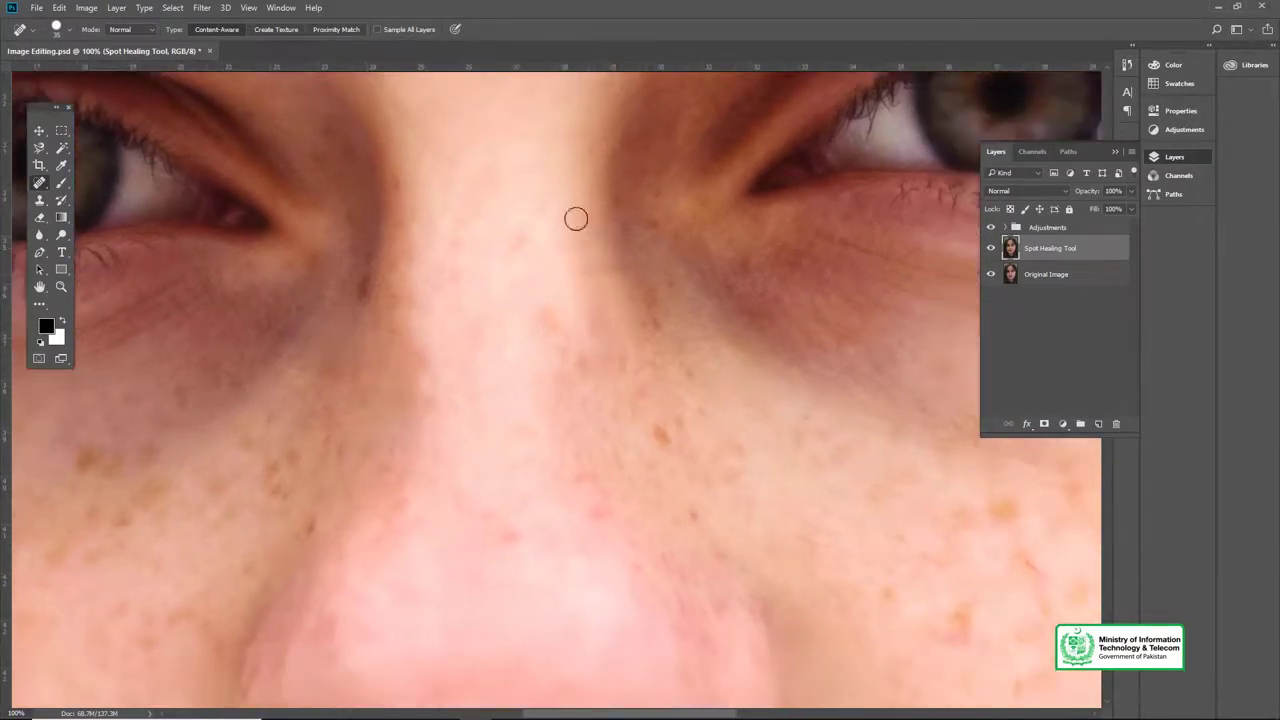
{"action": "scroll", "coordinate": [625, 377], "scroll_direction": "down", "scroll_amount": 1}
{"action": "scroll", "coordinate": [625, 377], "scroll_direction": "right", "scroll_amount": 1}
{"action": "scroll", "coordinate": [531, 482], "scroll_direction": "down", "scroll_amount": 1}
{"action": "scroll", "coordinate": [531, 482], "scroll_direction": "left", "scroll_amount": 2}
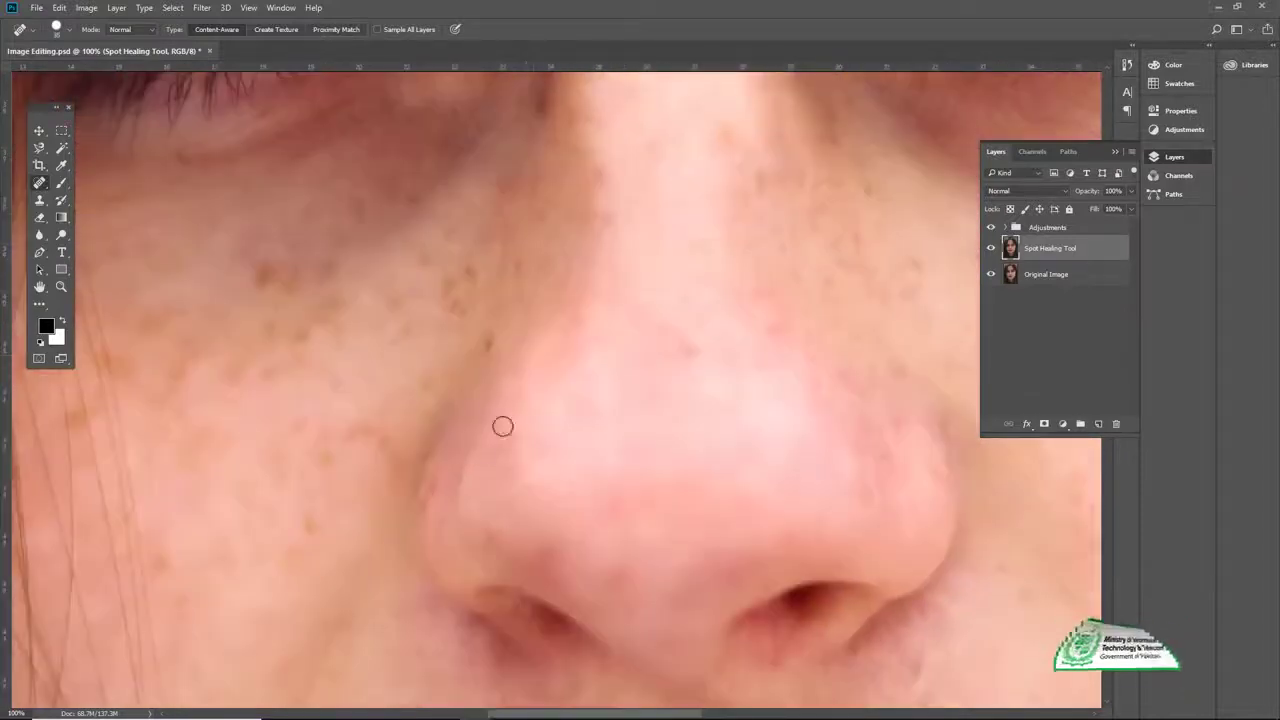
Step: Heal the dark spot beside the left side of the nose and the freckles under the left eye
{"action": "left_click", "coordinate": [494, 343]}
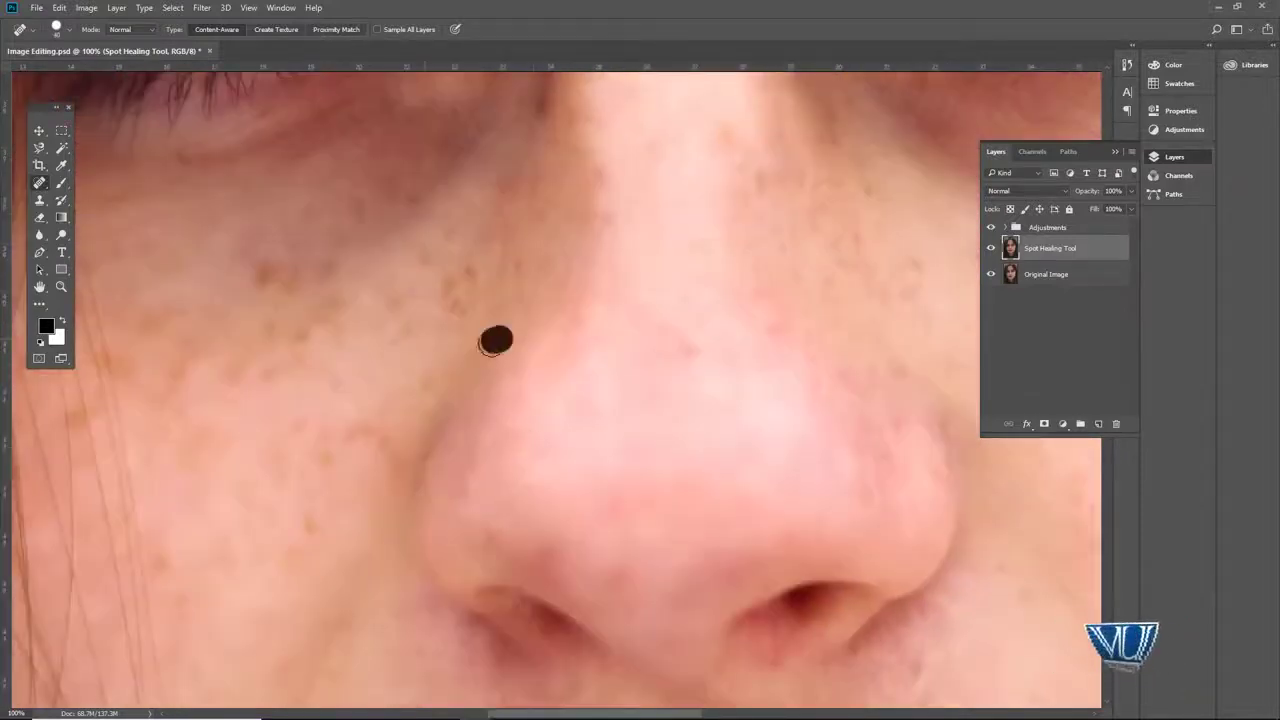
{"action": "scroll", "coordinate": [505, 300], "scroll_direction": "up", "scroll_amount": 1}
{"action": "scroll", "coordinate": [505, 300], "scroll_direction": "left", "scroll_amount": 1}
{"action": "left_click", "coordinate": [553, 250]}
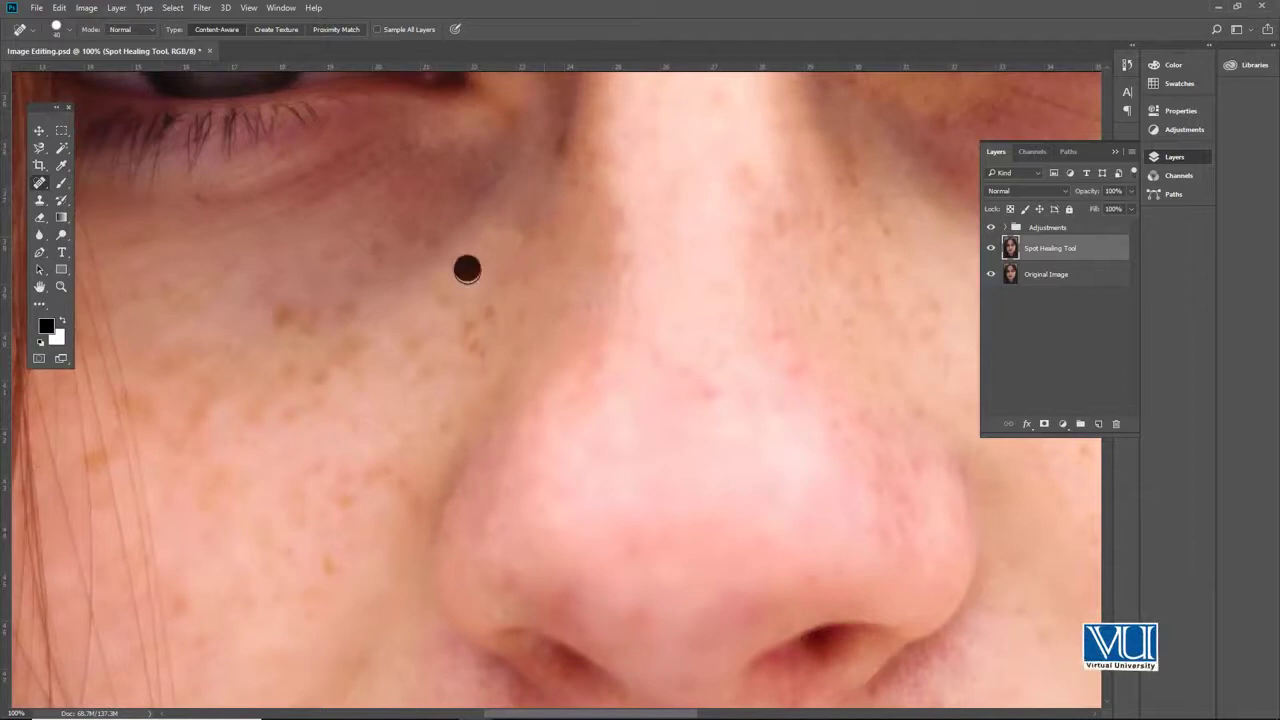
{"action": "left_click", "coordinate": [336, 309]}
{"action": "left_click", "coordinate": [345, 362]}
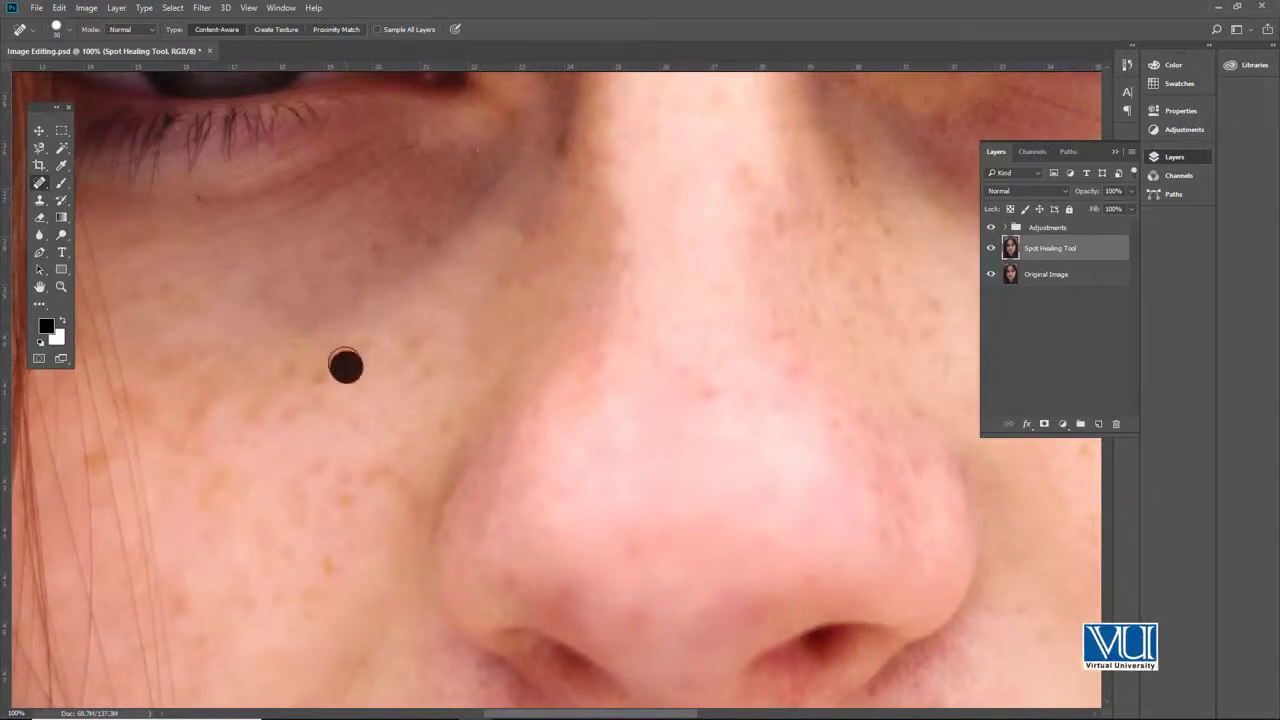
Step: Heal the freckles on the outer left cheek below the eye
{"action": "scroll", "coordinate": [403, 271], "scroll_direction": "left", "scroll_amount": 2}
{"action": "left_click", "coordinate": [355, 252]}
{"action": "scroll", "coordinate": [421, 247], "scroll_direction": "left", "scroll_amount": 3}
{"action": "scroll", "coordinate": [421, 247], "scroll_direction": "down", "scroll_amount": 1}
{"action": "left_click", "coordinate": [430, 303]}
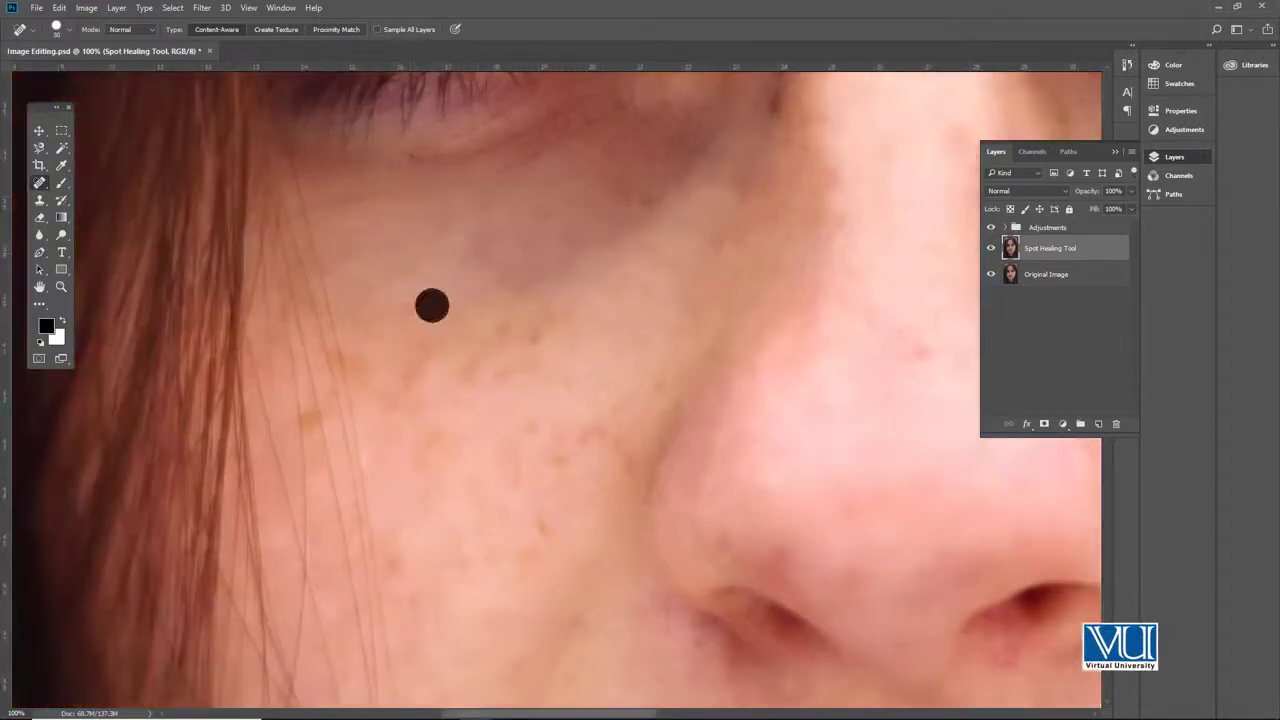
{"action": "scroll", "coordinate": [491, 291], "scroll_direction": "down", "scroll_amount": 1}
{"action": "scroll", "coordinate": [491, 291], "scroll_direction": "right", "scroll_amount": 1}
{"action": "left_click", "coordinate": [471, 330]}
Step: Heal the remaining freckles on the left cheek between the nose and the loose hair strands
{"action": "left_click_drag", "start_coordinate": [618, 366], "coordinate": [570, 305]}
{"action": "left_click", "coordinate": [538, 344]}
{"action": "left_click", "coordinate": [500, 370]}
{"action": "left_click_drag", "start_coordinate": [499, 341], "coordinate": [576, 354]}
{"action": "left_click_drag", "start_coordinate": [420, 434], "coordinate": [445, 456]}
Step: Heal the spot by the hair strands on the lower left cheek, using a smaller healing brush
{"action": "left_click", "coordinate": [433, 488], "text": "ctrl"}
{"action": "left_click", "coordinate": [435, 474]}
{"action": "left_click", "coordinate": [444, 432], "text": "alt"}
{"action": "left_click_drag", "start_coordinate": [425, 602], "coordinate": [427, 312]}
{"action": "key", "text": "j"}
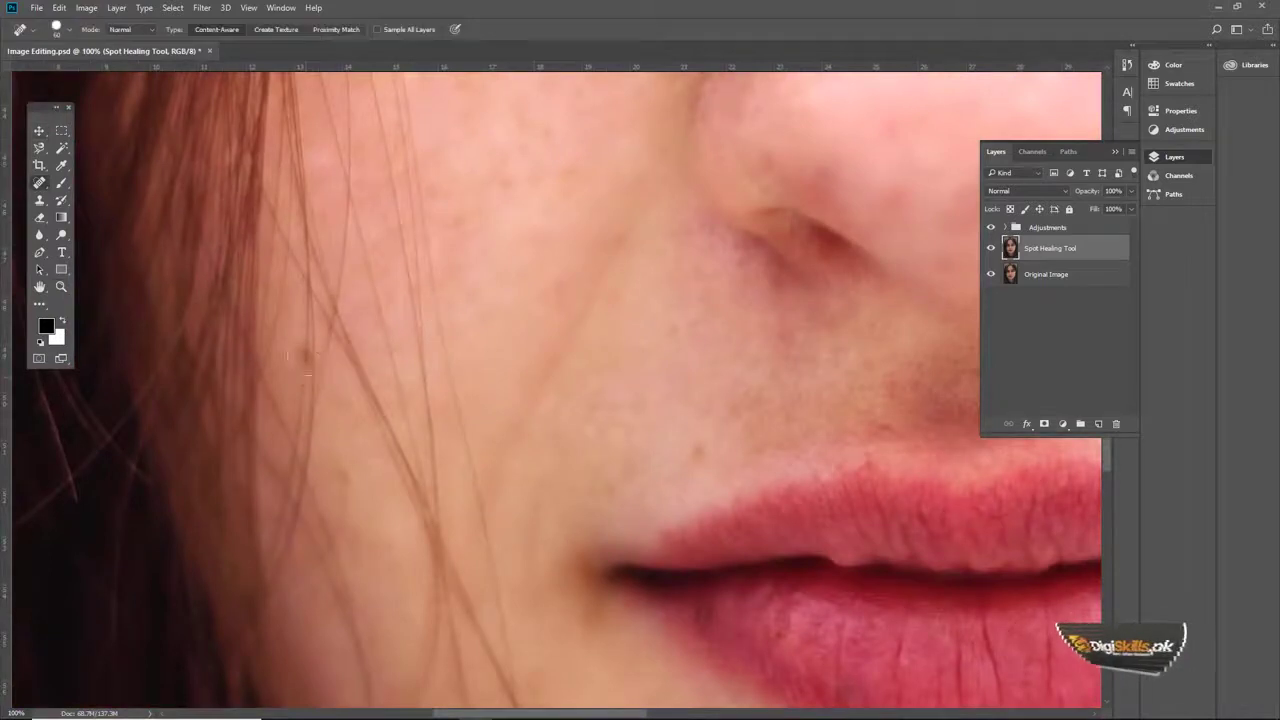
{"action": "scroll", "coordinate": [429, 343], "scroll_direction": "up", "scroll_amount": 4}
{"action": "key", "text": "["}
{"action": "key", "text": "["}
{"action": "key", "text": "["}
{"action": "key", "text": "["}
{"action": "left_click", "coordinate": [285, 335]}
Step: Heal the faint freckles next to the loose hair strands on the upper left cheek
{"action": "left_click_drag", "start_coordinate": [469, 383], "coordinate": [357, 374]}
{"action": "left_click_drag", "start_coordinate": [228, 247], "coordinate": [249, 246]}
{"action": "scroll", "coordinate": [248, 246], "scroll_direction": "up", "scroll_amount": 4}
{"action": "key", "text": "j"}
{"action": "left_click", "coordinate": [430, 235]}
{"action": "left_click", "coordinate": [335, 248]}
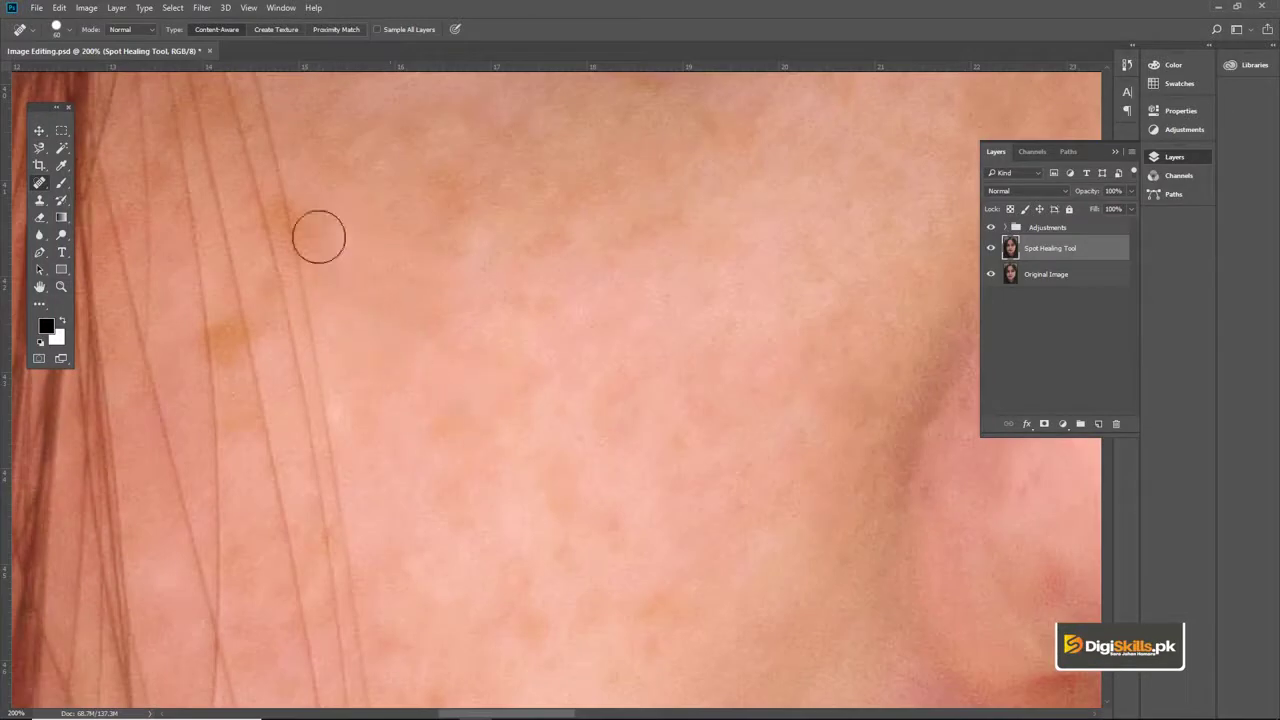
{"action": "left_click_drag", "start_coordinate": [437, 291], "coordinate": [428, 271]}
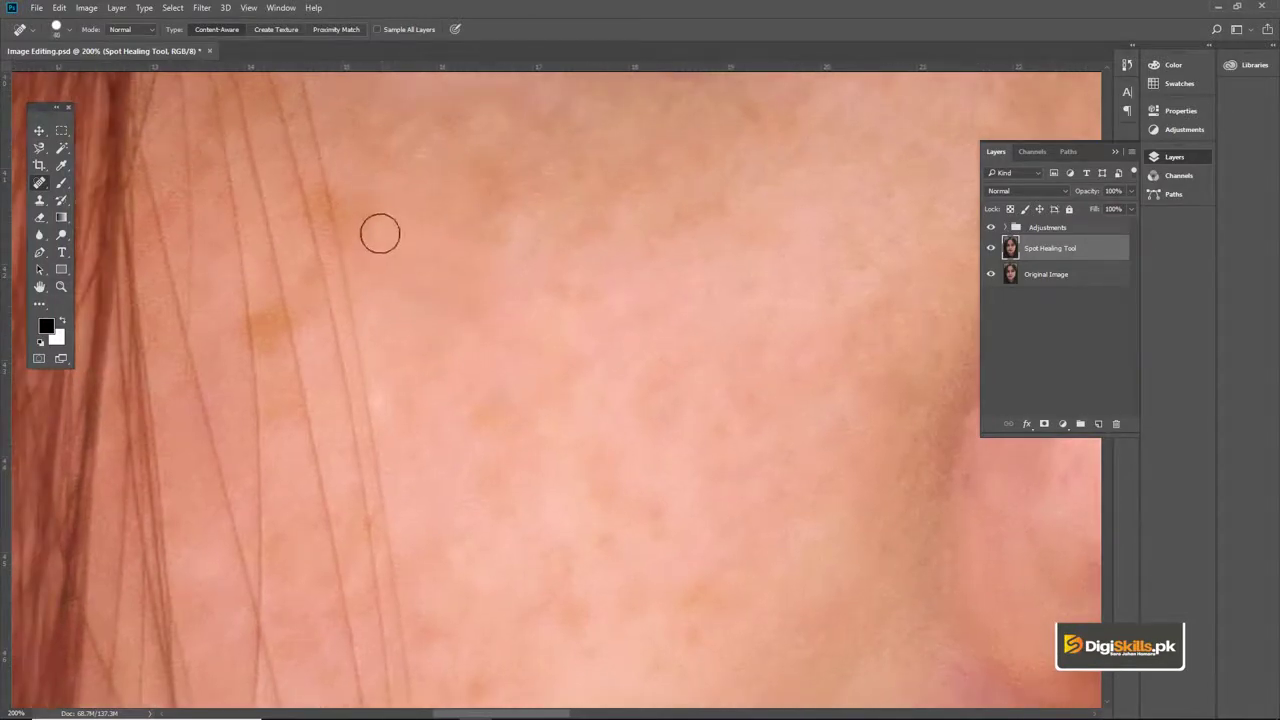
{"action": "scroll", "coordinate": [351, 300], "scroll_direction": "down", "scroll_amount": 3}
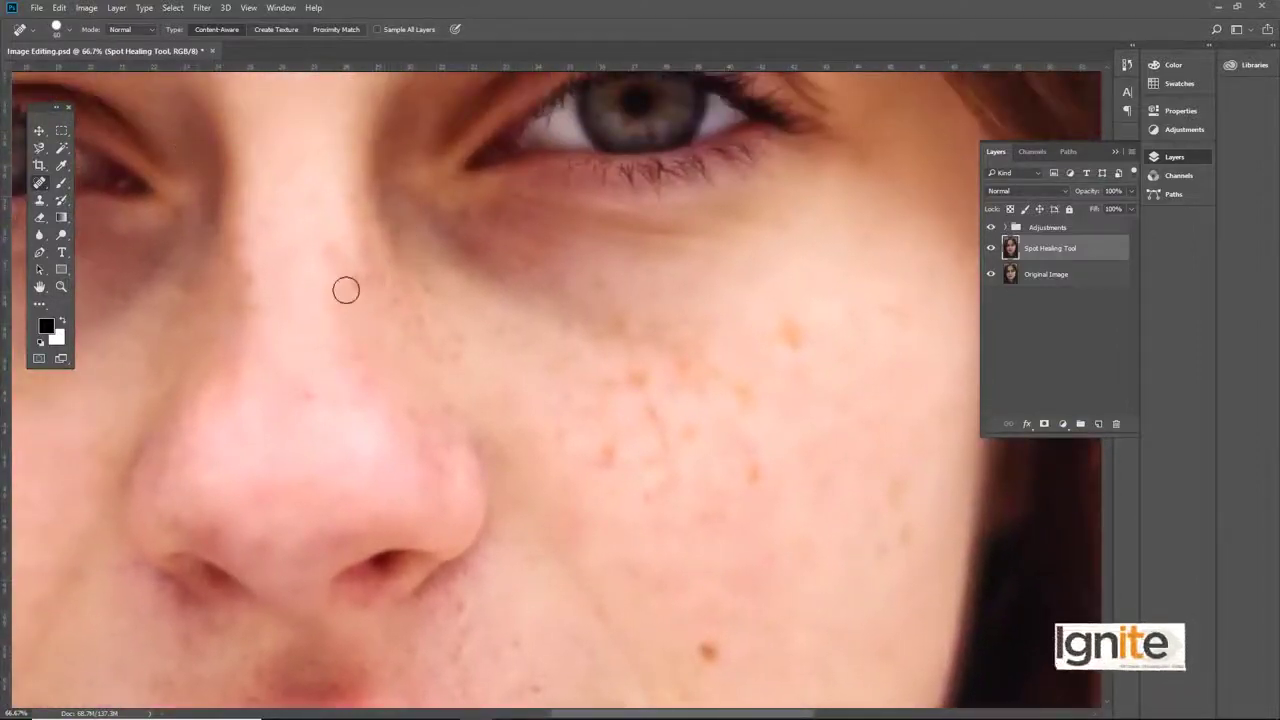
Step: Heal the cluster of freckles on the right cheek below the eye, using a smaller healing brush
{"action": "mouse_move", "coordinate": [804, 334]}
{"action": "left_mouse_down"}
{"action": "mouse_move", "coordinate": [525, 249]}
{"action": "mouse_move", "coordinate": [553, 280]}
{"action": "left_mouse_up"}
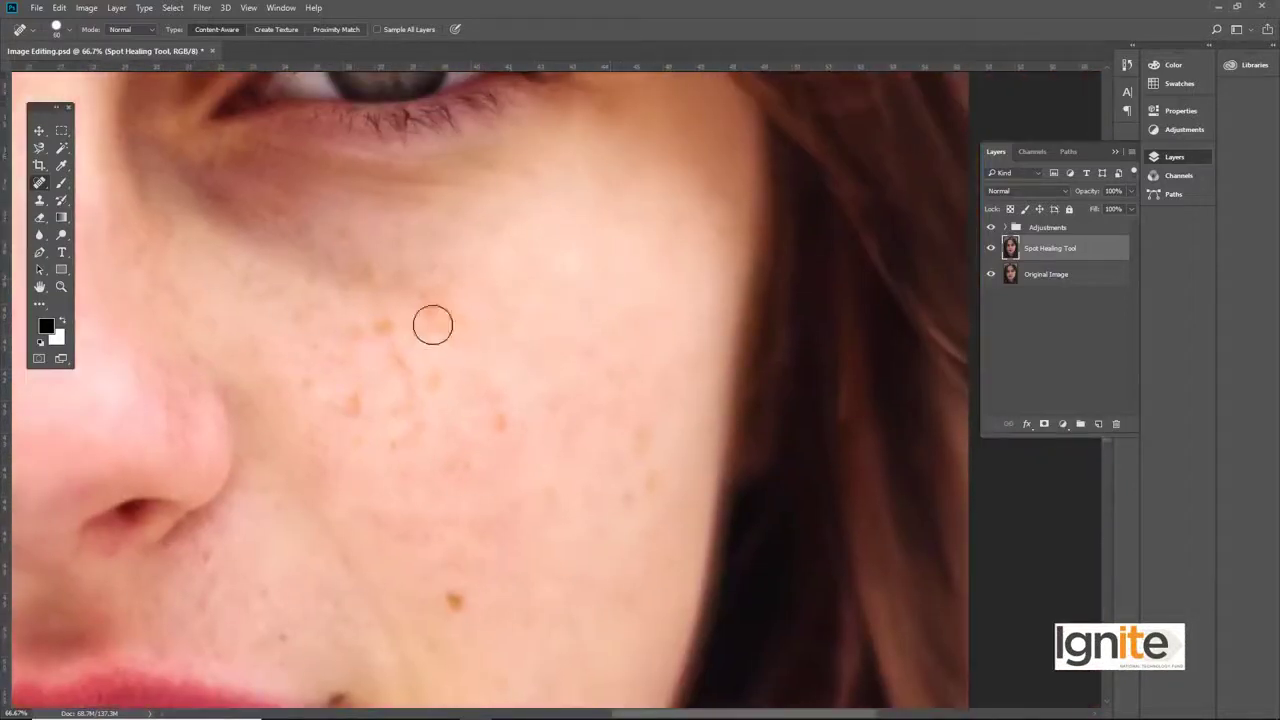
{"action": "left_click", "coordinate": [354, 271]}
{"action": "key", "text": "["}
{"action": "left_click", "coordinate": [403, 272]}
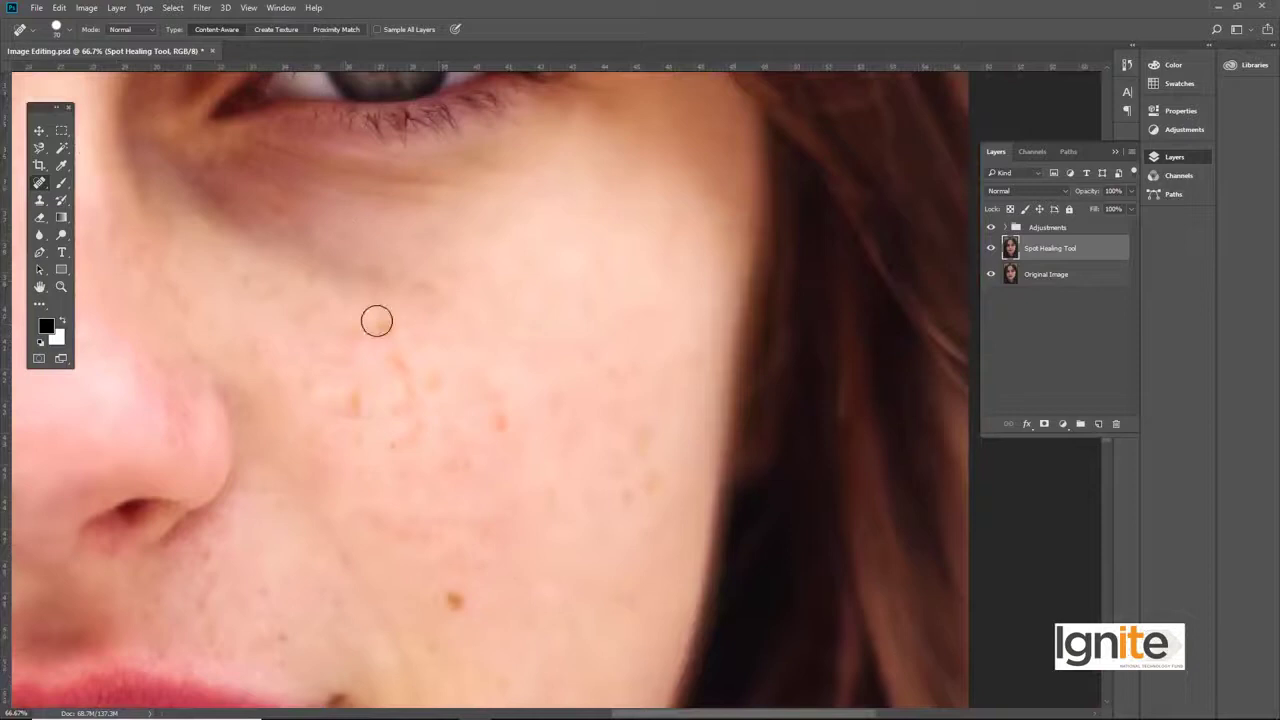
{"action": "left_click", "coordinate": [357, 397]}
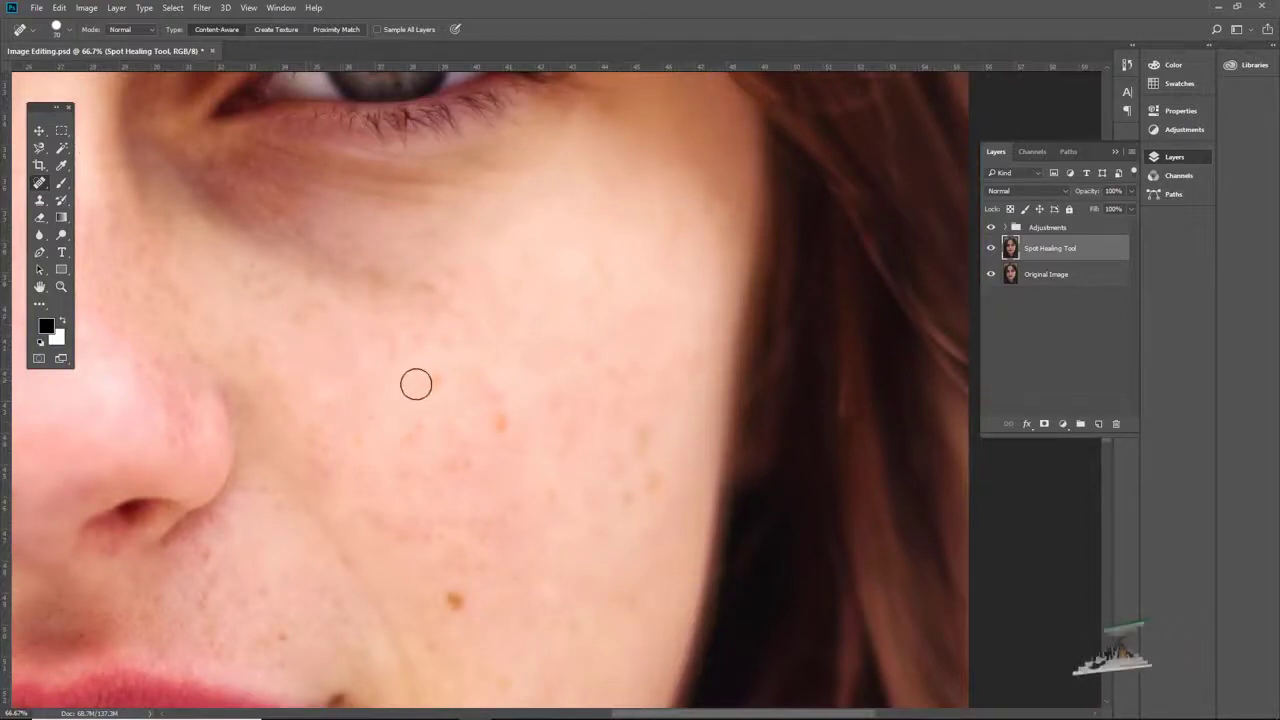
Step: Heal the dark mole on the lower right cheek and the remaining freckles on its outer side
{"action": "left_click_drag", "start_coordinate": [490, 408], "coordinate": [490, 331]}
{"action": "left_click", "coordinate": [457, 523]}
{"action": "left_click_drag", "start_coordinate": [610, 385], "coordinate": [572, 348]}
{"action": "left_click", "coordinate": [609, 340]}
Step: Heal the spots on the chin and around the mouth
{"action": "mouse_move", "coordinate": [392, 489]}
{"action": "left_mouse_down"}
{"action": "mouse_move", "coordinate": [537, 343]}
{"action": "mouse_move", "coordinate": [586, 319]}
{"action": "left_mouse_up"}
{"action": "scroll", "coordinate": [517, 490], "scroll_direction": "left", "scroll_amount": 4}
{"action": "scroll", "coordinate": [514, 509], "scroll_direction": "down", "scroll_amount": 2}
{"action": "scroll", "coordinate": [497, 569], "scroll_direction": "down", "scroll_amount": 2}
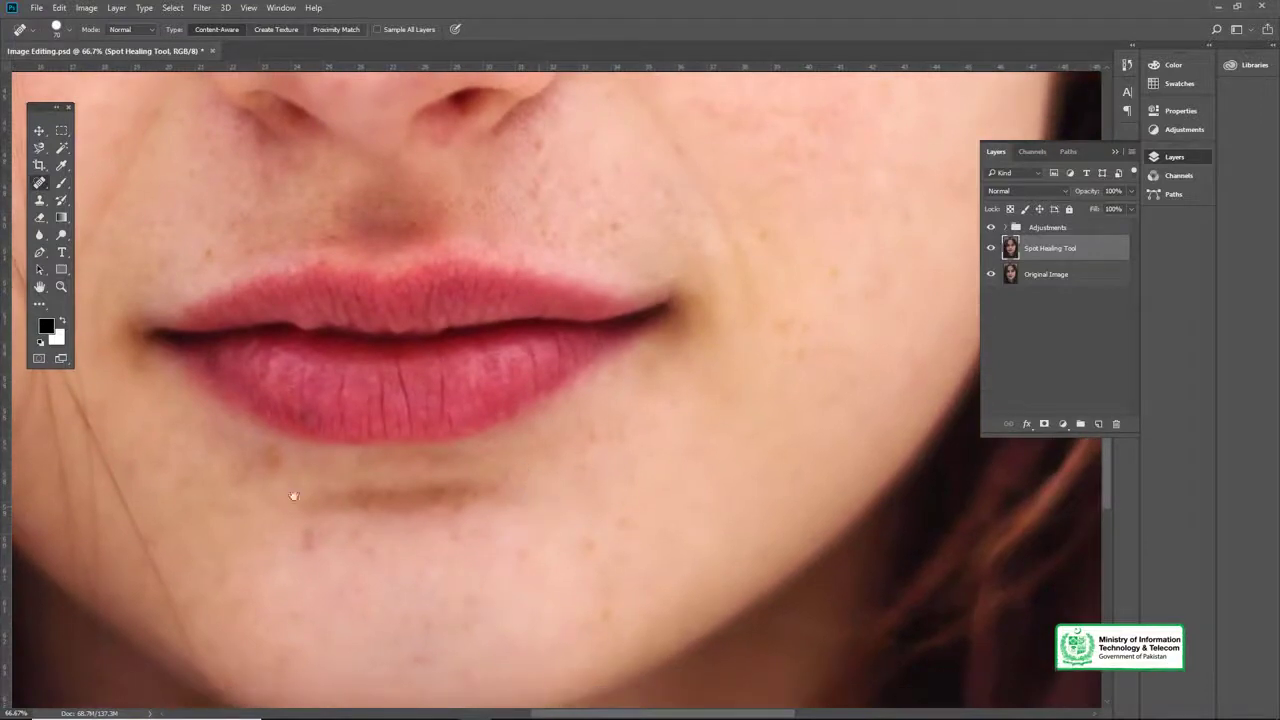
{"action": "scroll", "coordinate": [300, 450], "scroll_direction": "left", "scroll_amount": 1}
{"action": "scroll", "coordinate": [314, 425], "scroll_direction": "down", "scroll_amount": 1}
{"action": "left_click_drag", "start_coordinate": [492, 458], "coordinate": [445, 395]}
{"action": "left_click", "coordinate": [592, 453]}
{"action": "left_click", "coordinate": [600, 517]}
{"action": "left_click", "coordinate": [520, 474]}
{"action": "left_click", "coordinate": [423, 243], "text": "alt"}
{"action": "left_click", "coordinate": [423, 243], "text": "ctrl"}
{"action": "left_click_drag", "start_coordinate": [542, 143], "coordinate": [578, 300]}
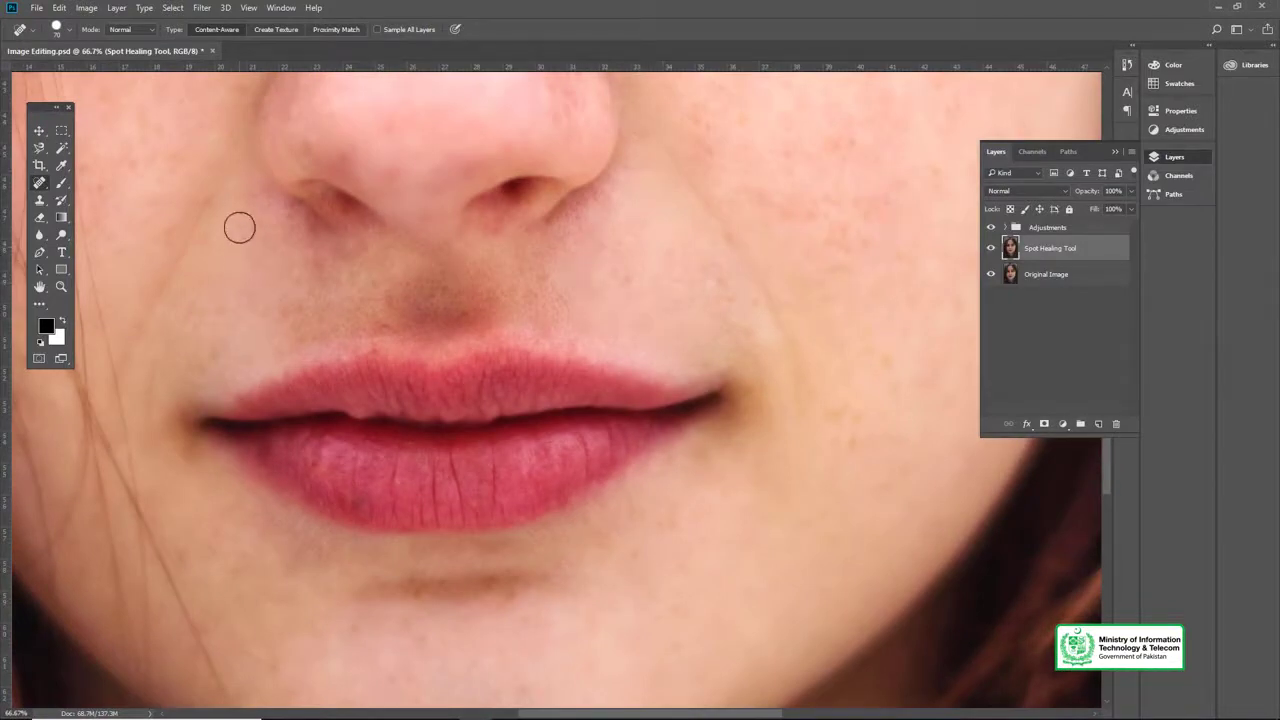
Step: Check the retouched face at 25% zoom and save the document
{"action": "key", "text": "z"}
{"action": "left_click", "coordinate": [434, 228], "text": "alt"}
{"action": "left_click", "coordinate": [434, 228], "text": "alt"}
{"action": "left_click", "coordinate": [434, 228], "text": "alt"}
{"action": "key", "text": "v"}
{"action": "left_click_drag", "start_coordinate": [486, 178], "coordinate": [580, 390]}
{"action": "left_click_drag", "start_coordinate": [545, 316], "coordinate": [552, 372]}
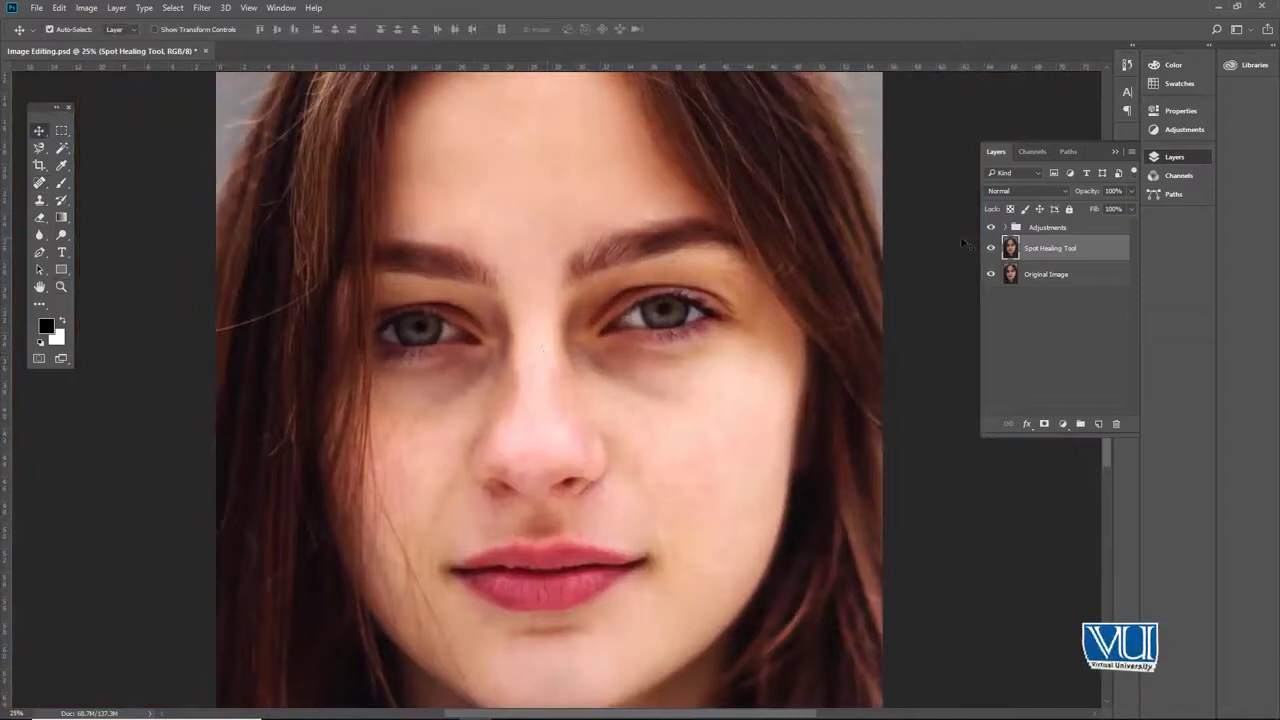
{"action": "key", "text": "ctrl+s"}
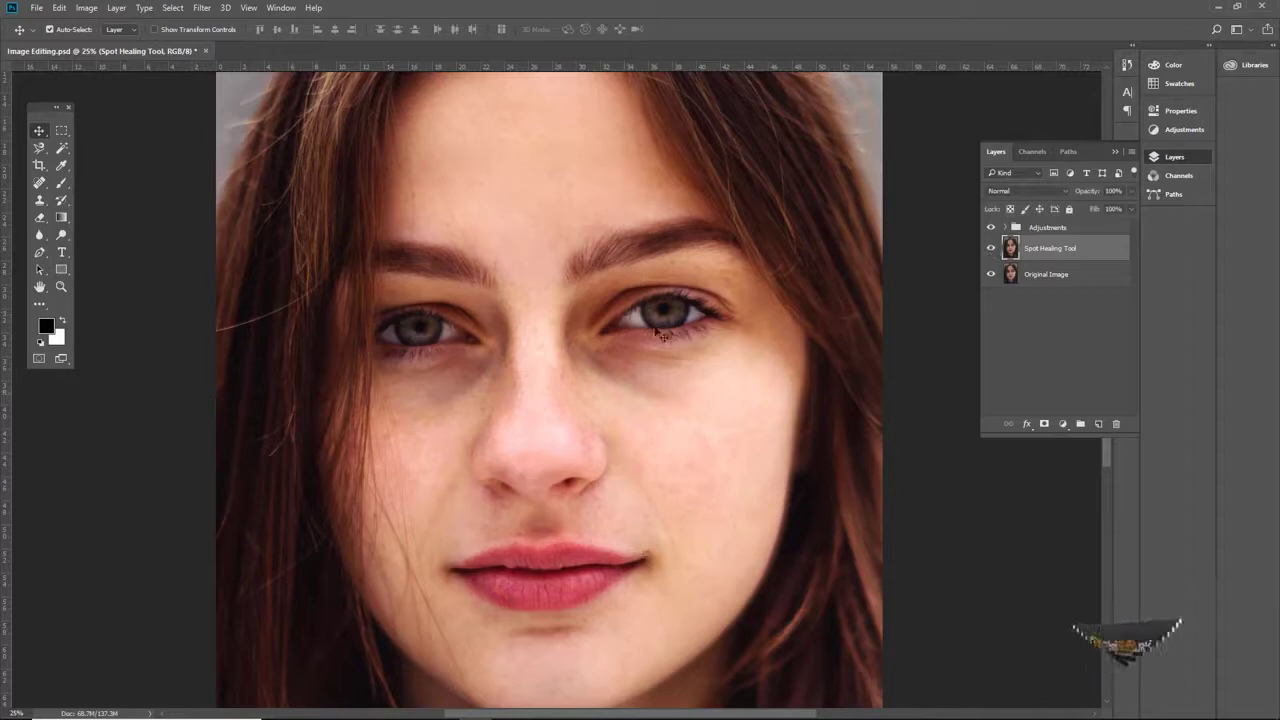
{"action": "key", "text": "ctrl+s"}
Step: Duplicate the Spot Healing Tool layer and rename the copy Healing Tool
{"action": "key", "text": "z"}
{"action": "left_click", "coordinate": [535, 346]}
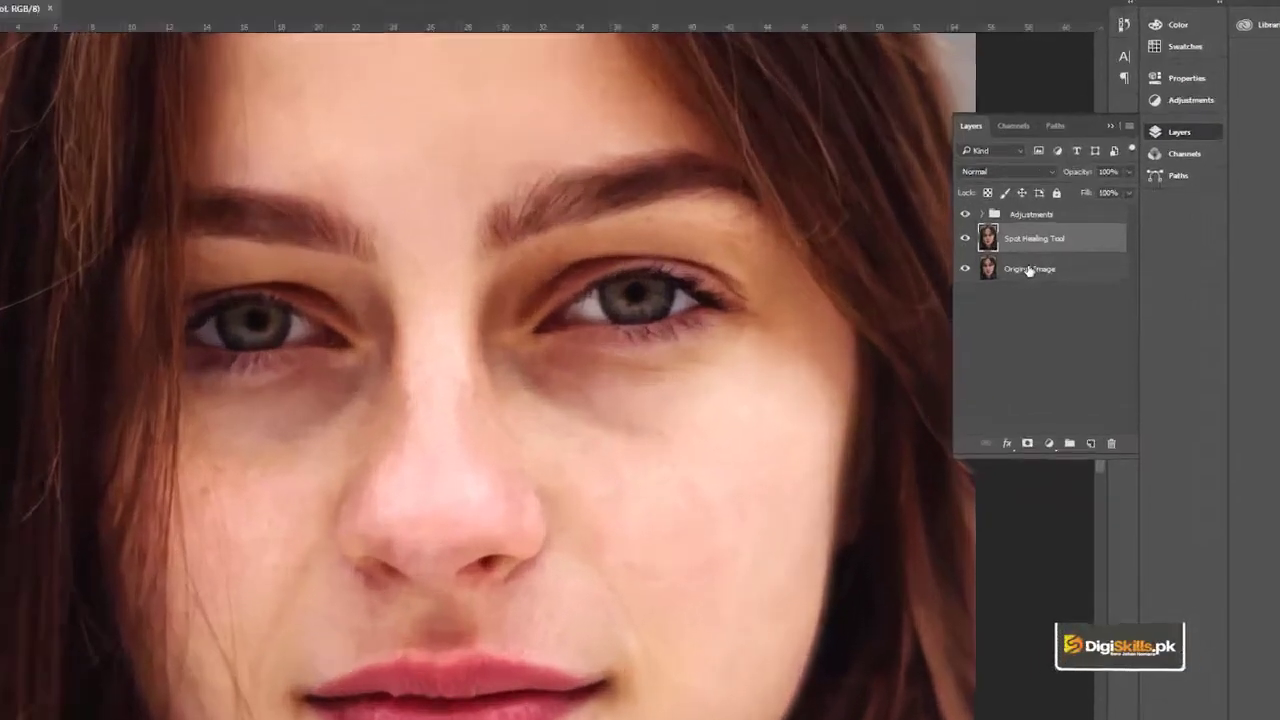
{"action": "key", "text": "ctrl+j"}
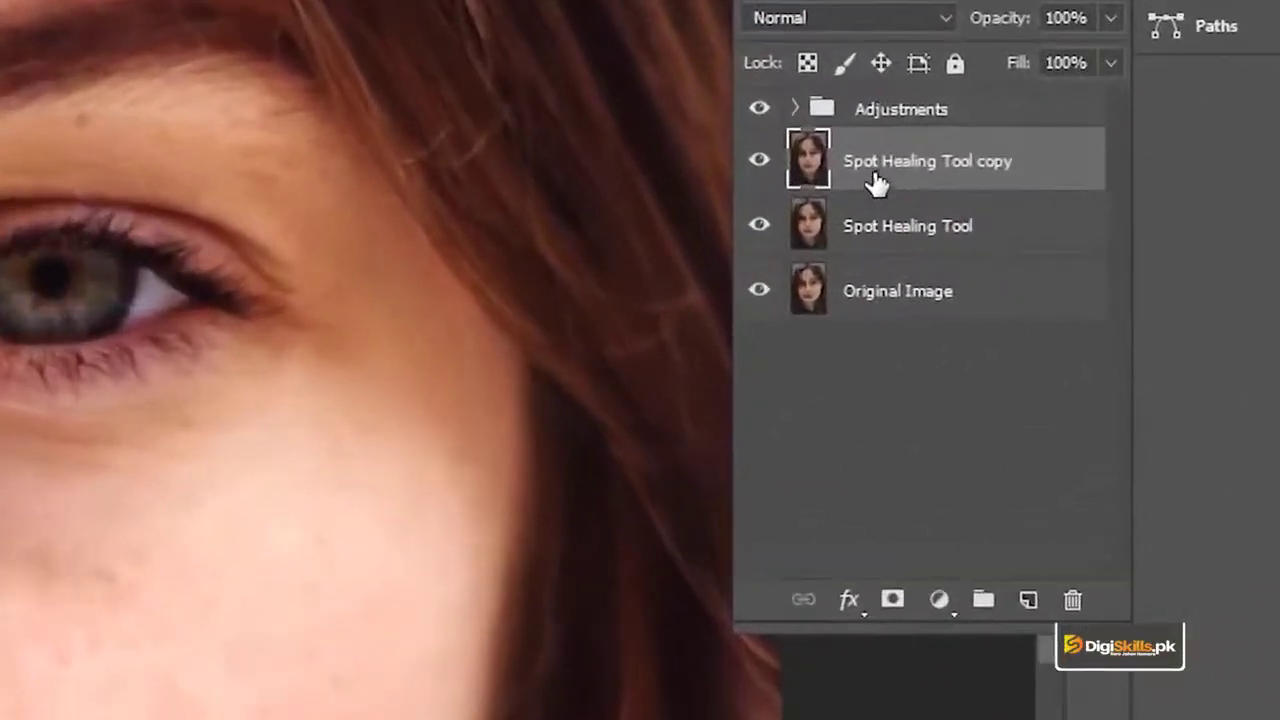
{"action": "double_click", "coordinate": [903, 163]}
{"action": "left_click", "coordinate": [884, 167]}
{"action": "key", "text": "BackSpace"}
{"action": "key", "text": "BackSpace"}
{"action": "key", "text": "BackSpace"}
{"action": "key", "text": "BackSpace"}
{"action": "key", "text": "BackSpace"}
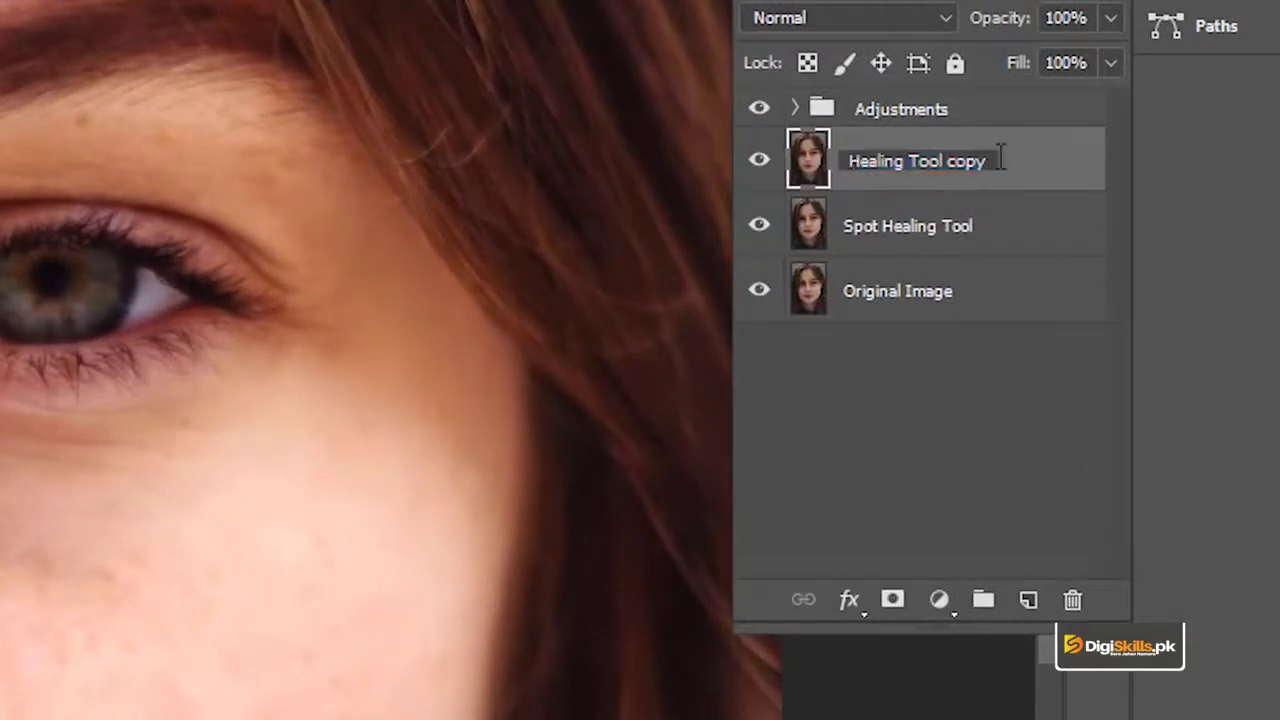
{"action": "key", "text": "Return"}
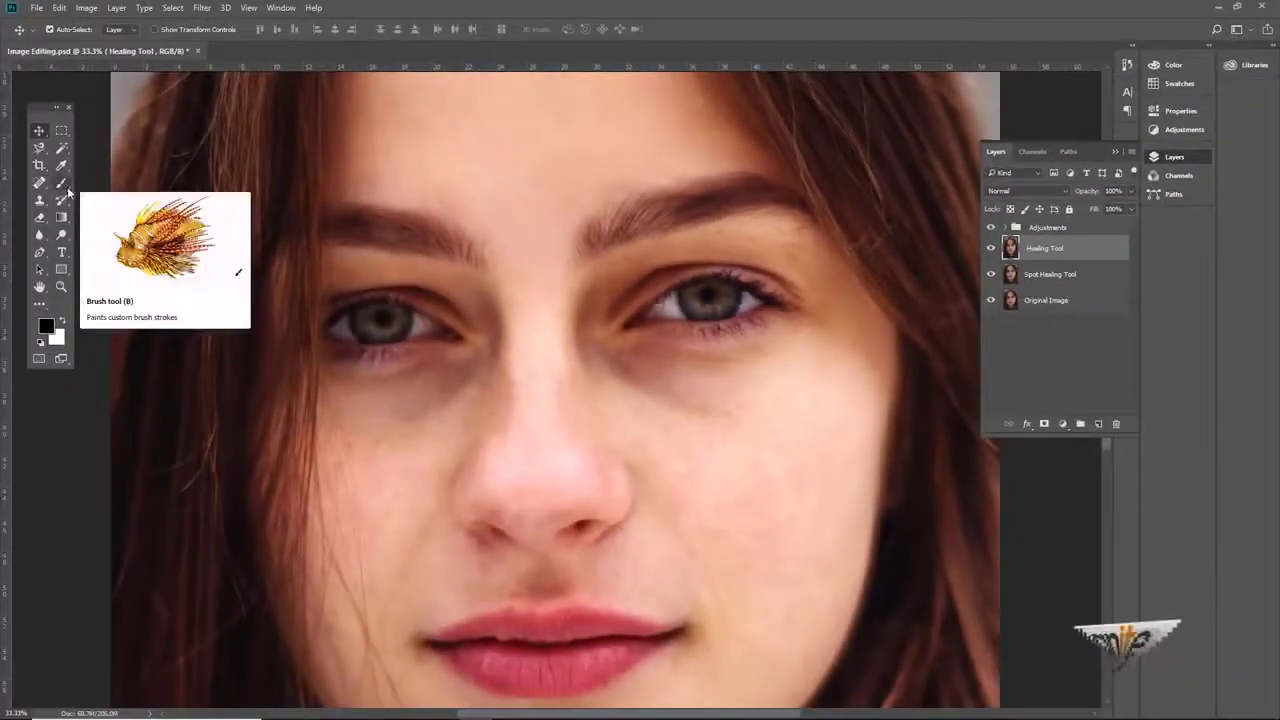
Step: Switch to the Healing Brush tool for working on the nose and under-eye area
{"action": "left_click", "coordinate": [62, 184]}
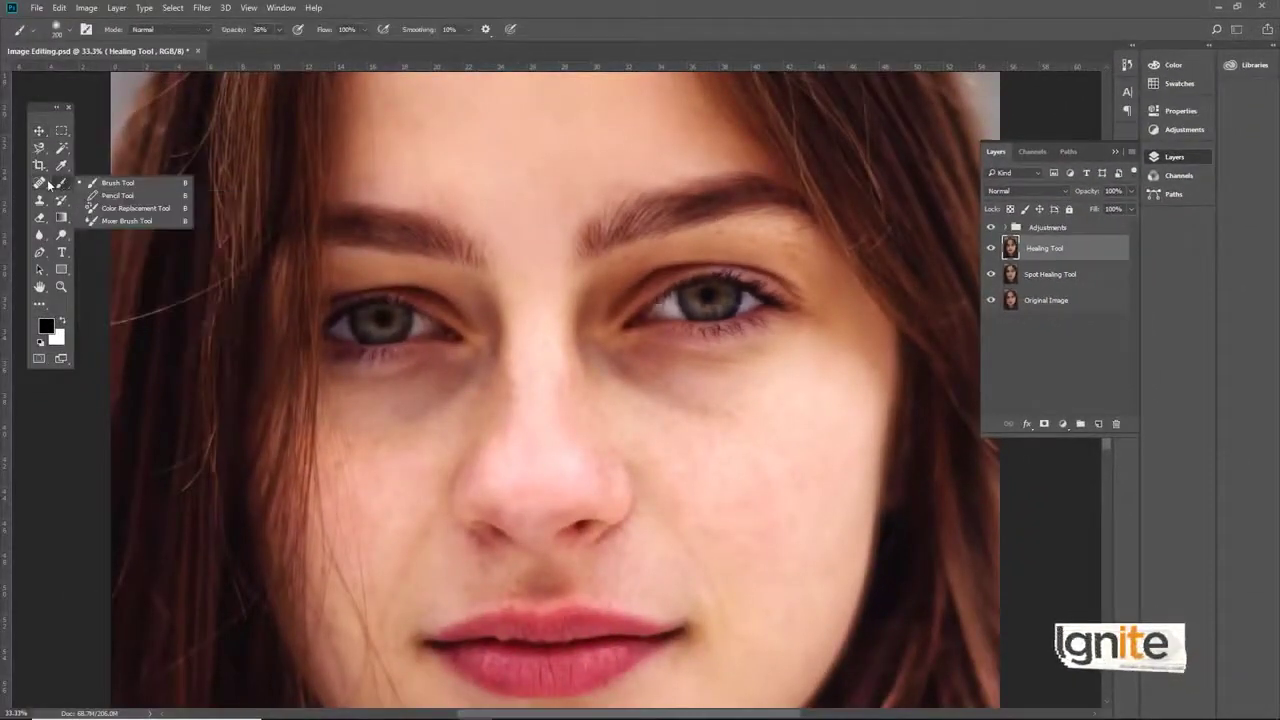
{"action": "left_click", "coordinate": [40, 184]}
{"action": "left_click", "coordinate": [84, 196]}
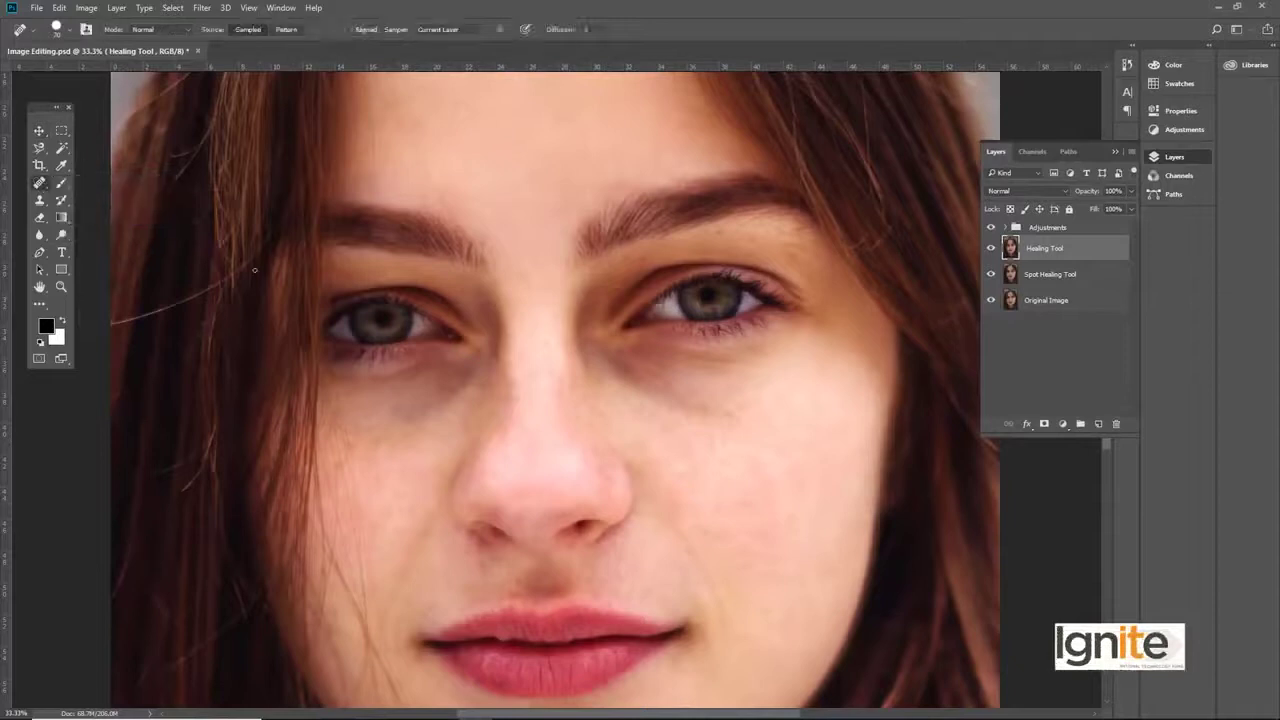
{"action": "key", "text": "z"}
{"action": "left_click", "coordinate": [549, 351]}
{"action": "key", "text": "v"}
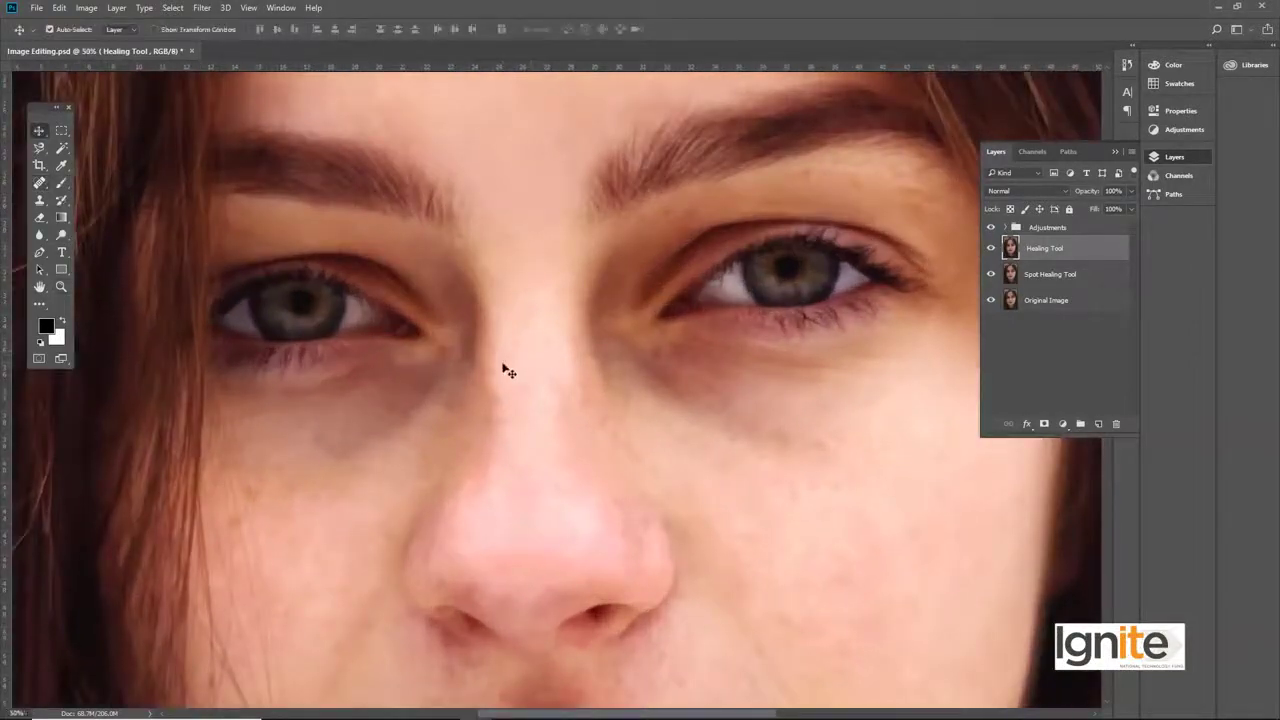
{"action": "left_click_drag", "start_coordinate": [497, 368], "coordinate": [503, 323]}
{"action": "key", "text": "z"}
{"action": "left_click", "coordinate": [503, 329]}
{"action": "key", "text": "j"}
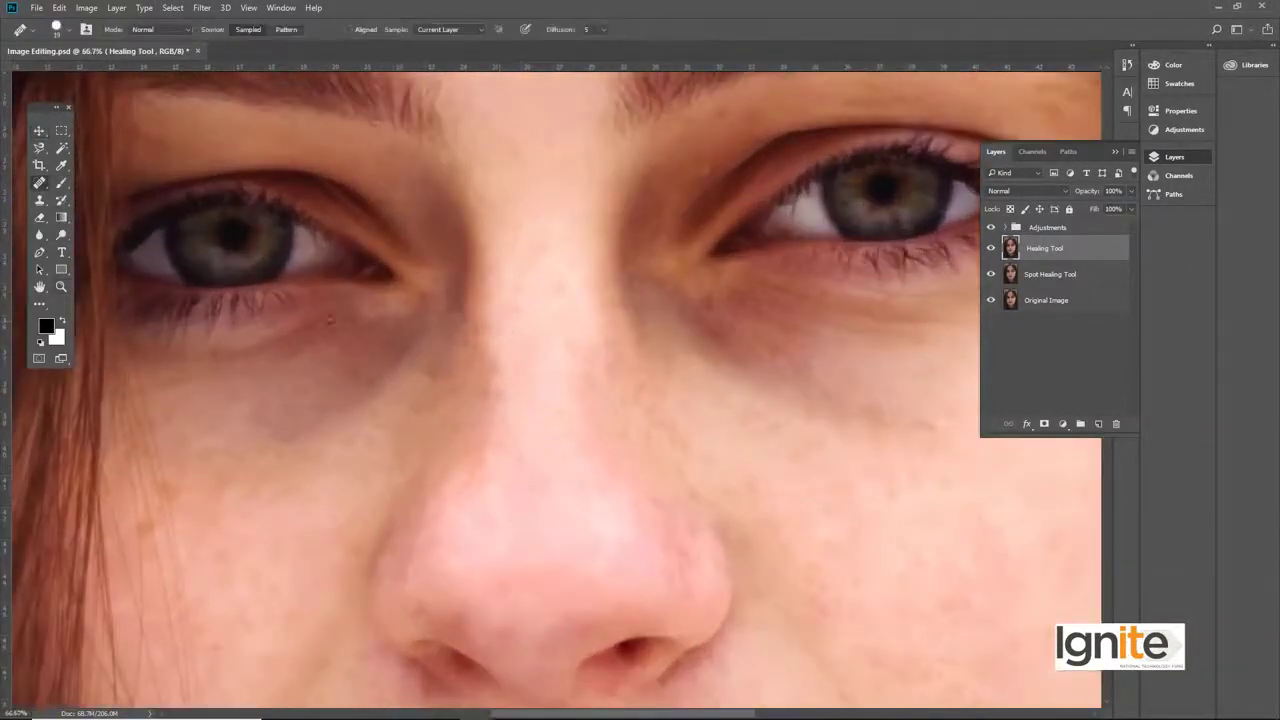
{"action": "right_click", "coordinate": [48, 184]}
{"action": "left_click", "coordinate": [84, 196]}
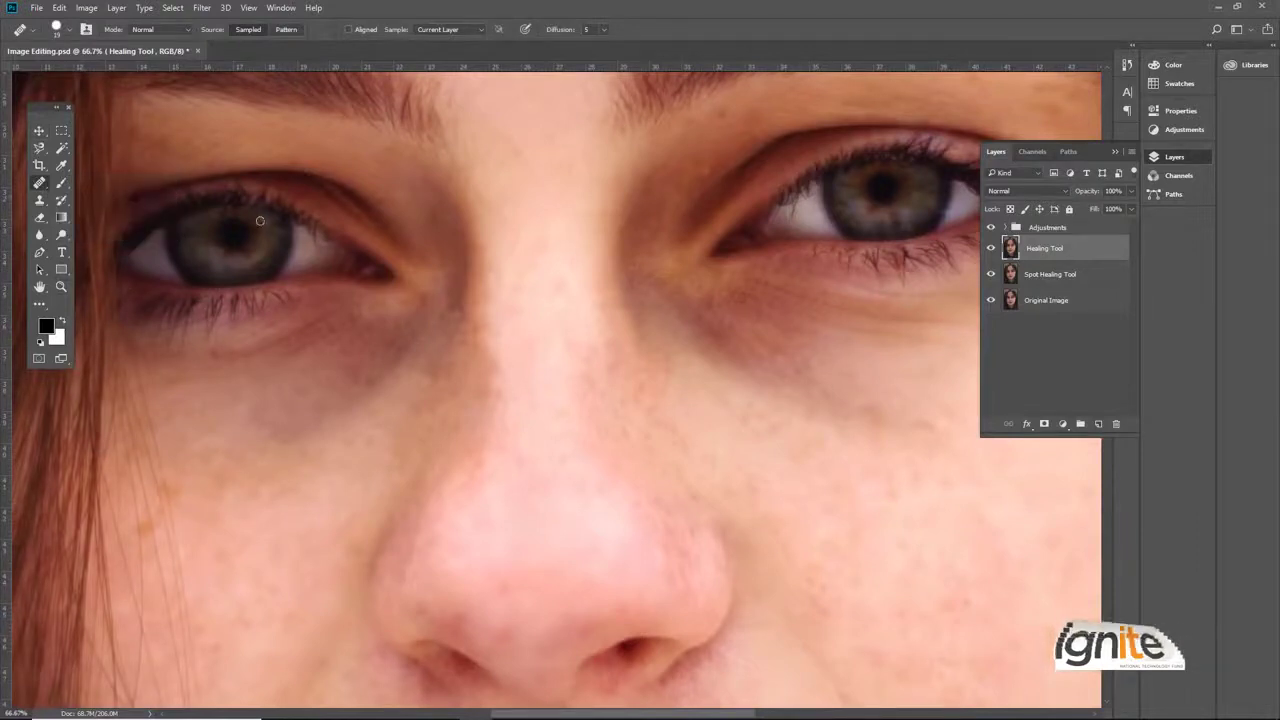
Step: Enlarge the Healing Brush to 125 px, sample clean skin on the nose bridge and heal the freckles along its edges
{"action": "key", "text": "bracketright"}
{"action": "key", "text": "bracketright"}
{"action": "key", "text": "bracketright"}
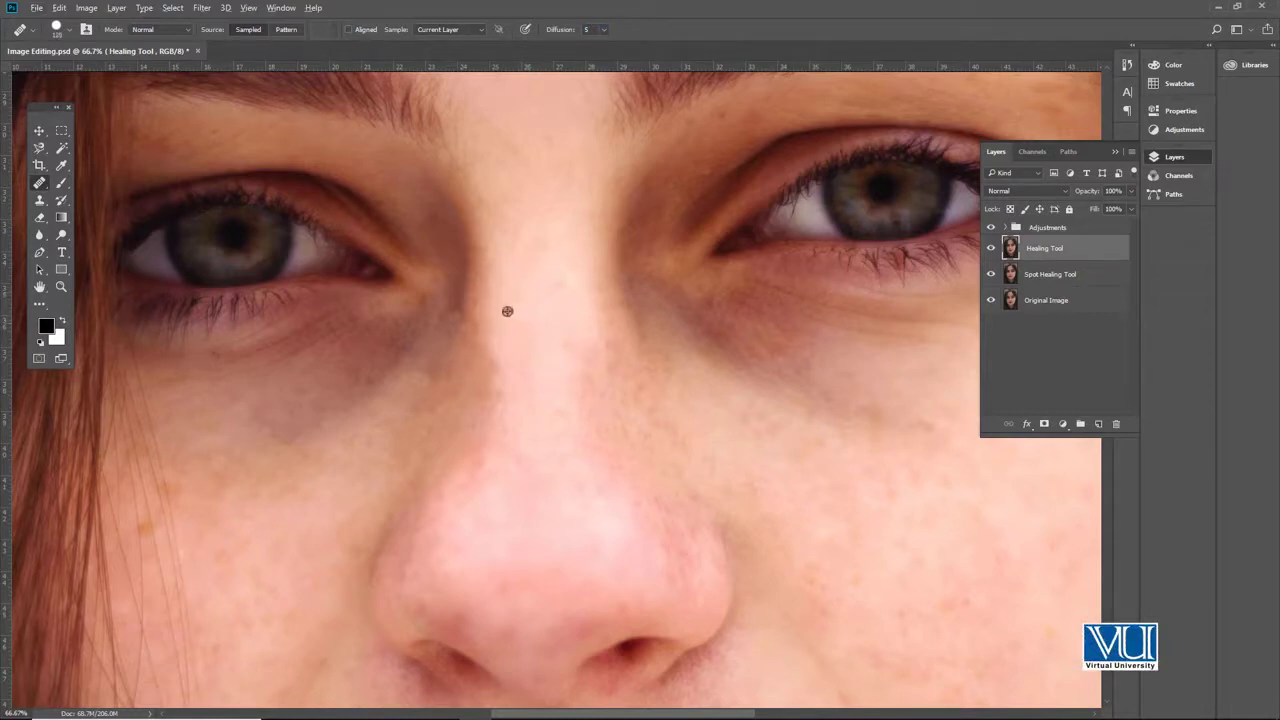
{"action": "left_click", "coordinate": [537, 309], "text": "alt"}
{"action": "mouse_move", "coordinate": [515, 322]}
{"action": "left_mouse_down"}
{"action": "mouse_move", "coordinate": [500, 320]}
{"action": "mouse_move", "coordinate": [500, 358]}
{"action": "left_mouse_up"}
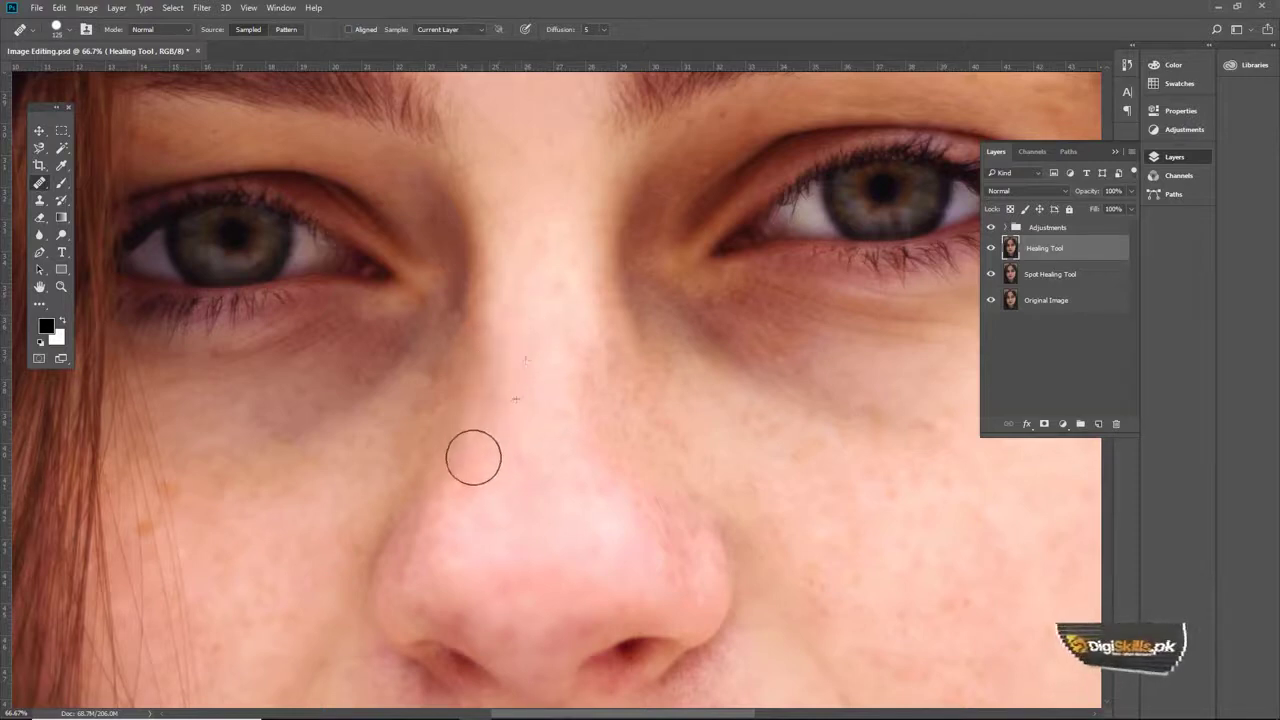
{"action": "left_click_drag", "start_coordinate": [500, 295], "coordinate": [479, 406]}
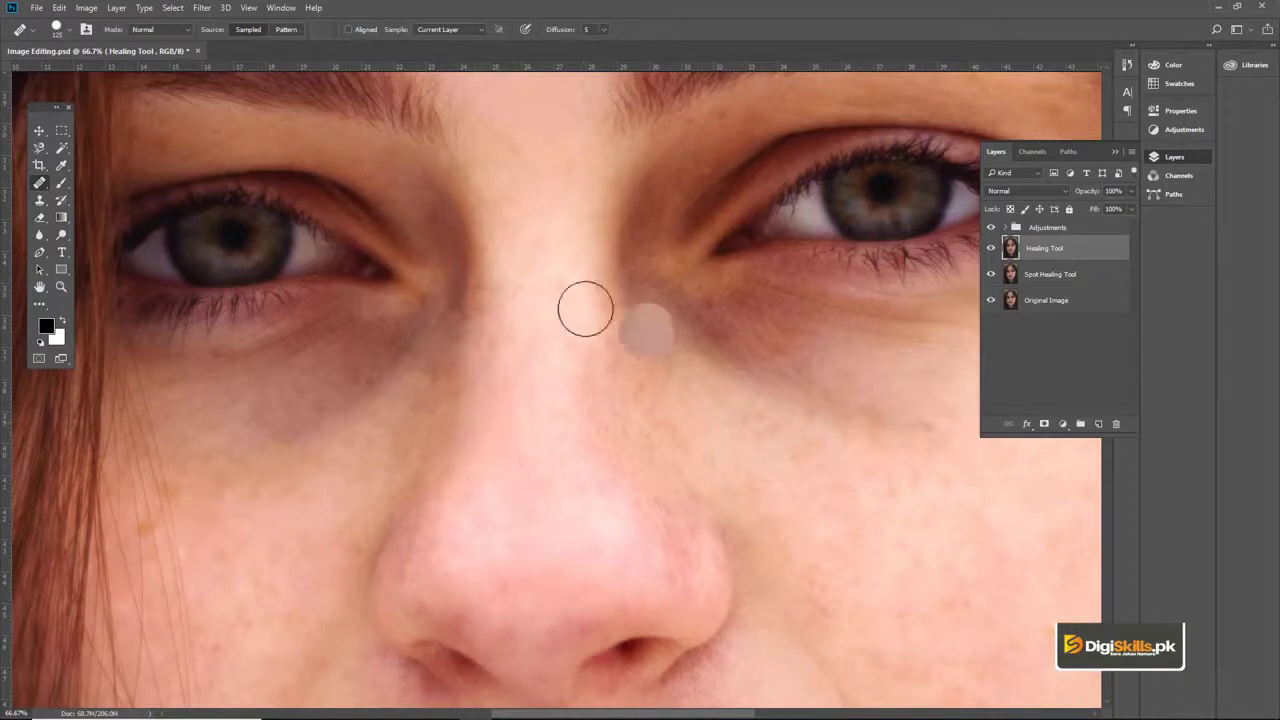
{"action": "left_click_drag", "start_coordinate": [586, 306], "coordinate": [574, 251]}
Step: Sample clean skin and heal the area between the left nostril and the corner of the mouth
{"action": "left_click_drag", "start_coordinate": [509, 297], "coordinate": [581, 242]}
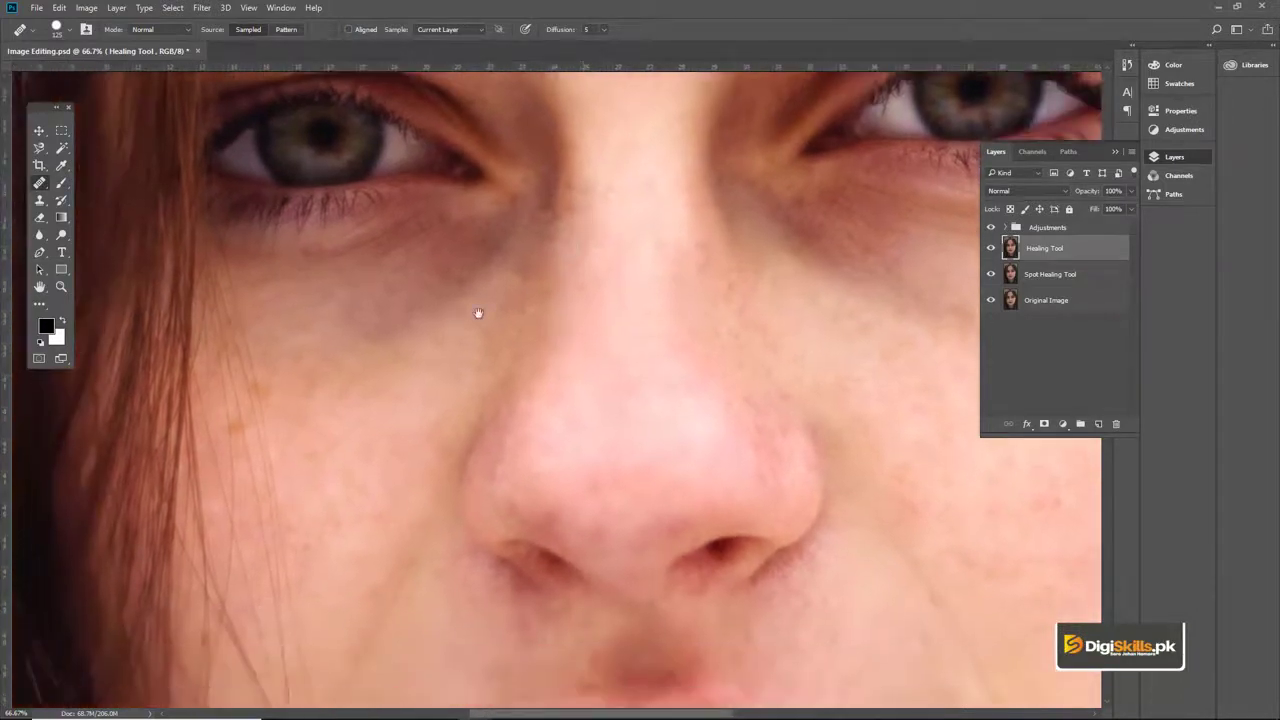
{"action": "left_click_drag", "start_coordinate": [480, 309], "coordinate": [474, 289]}
{"action": "mouse_move", "coordinate": [499, 432]}
{"action": "left_mouse_down"}
{"action": "mouse_move", "coordinate": [498, 313]}
{"action": "mouse_move", "coordinate": [433, 208]}
{"action": "left_mouse_up"}
{"action": "left_click", "coordinate": [420, 377], "text": "alt"}
{"action": "left_click", "coordinate": [451, 343]}
{"action": "left_click_drag", "start_coordinate": [402, 456], "coordinate": [454, 361]}
{"action": "left_click", "coordinate": [458, 360], "text": "ctrl"}
Step: Reduce the Healing Brush to 80 px and sample clean skin on the cheek above the left mouth corner
{"action": "key", "text": "bracketleft"}
{"action": "key", "text": "bracketleft"}
{"action": "key", "text": "bracketleft"}
{"action": "key", "text": "p"}
{"action": "key", "text": "p"}
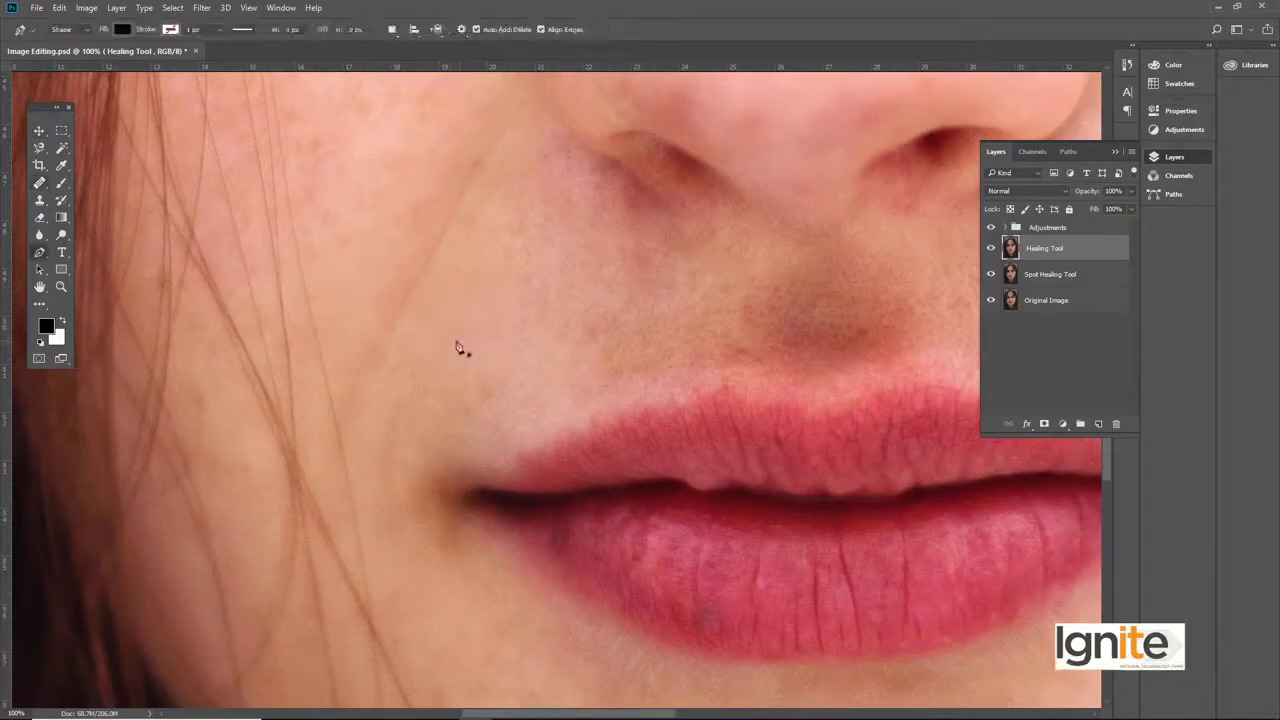
{"action": "key", "text": "j"}
{"action": "left_click", "coordinate": [448, 331], "text": "alt"}
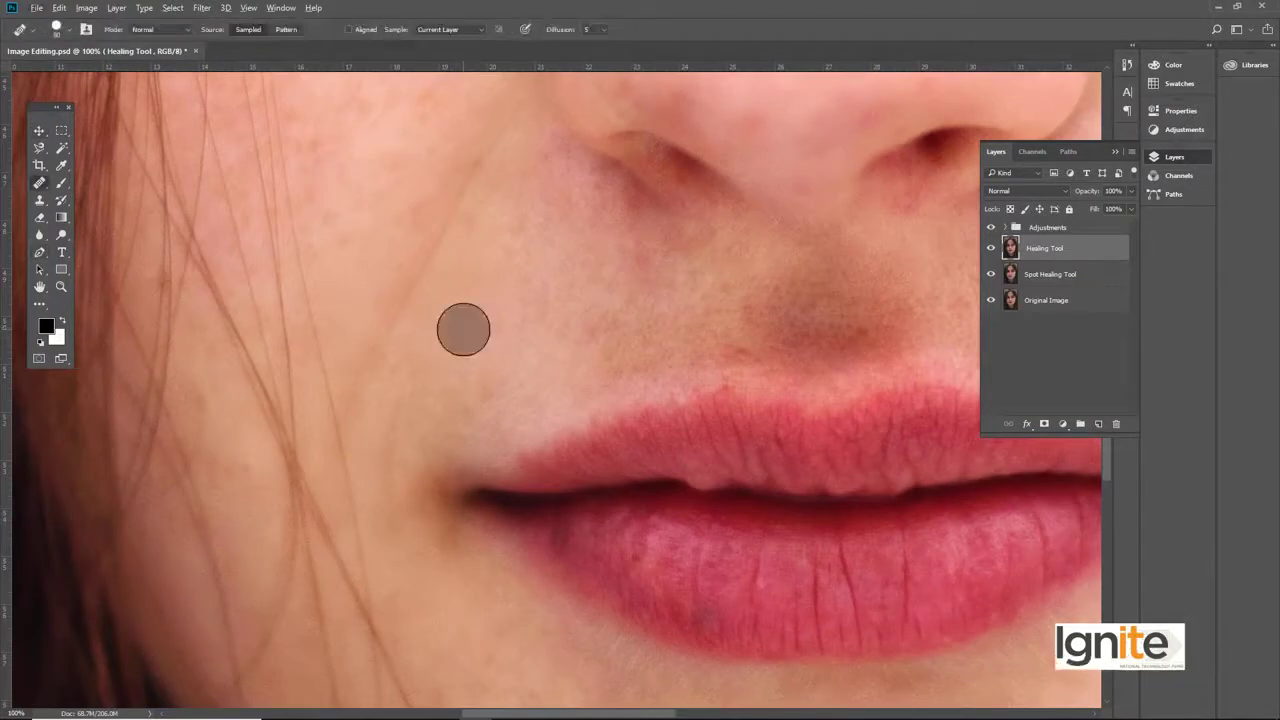
Step: Try out much larger Healing Brush sizes and return the brush to 80 px
{"action": "key", "text": "]"}
{"action": "key", "text": "]"}
{"action": "key", "text": "]"}
{"action": "key", "text": "]"}
{"action": "key", "text": "]"}
{"action": "key", "text": "]"}
{"action": "key", "text": "]"}
{"action": "key", "text": "]"}
{"action": "key", "text": "]"}
{"action": "key", "text": "]"}
{"action": "key", "text": "]"}
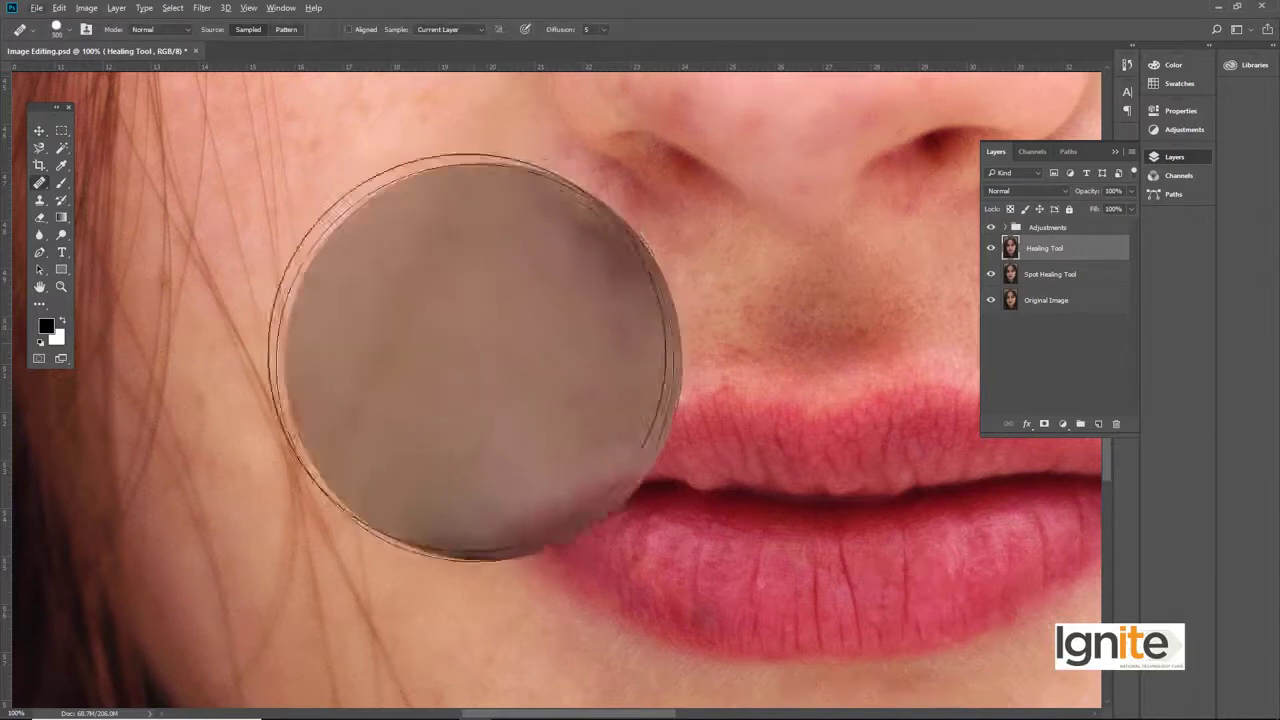
{"action": "key", "text": "["}
{"action": "key", "text": "["}
{"action": "key", "text": "["}
{"action": "key", "text": "]"}
{"action": "key", "text": "]"}
{"action": "key", "text": "]"}
{"action": "key", "text": "]"}
{"action": "key", "text": "]"}
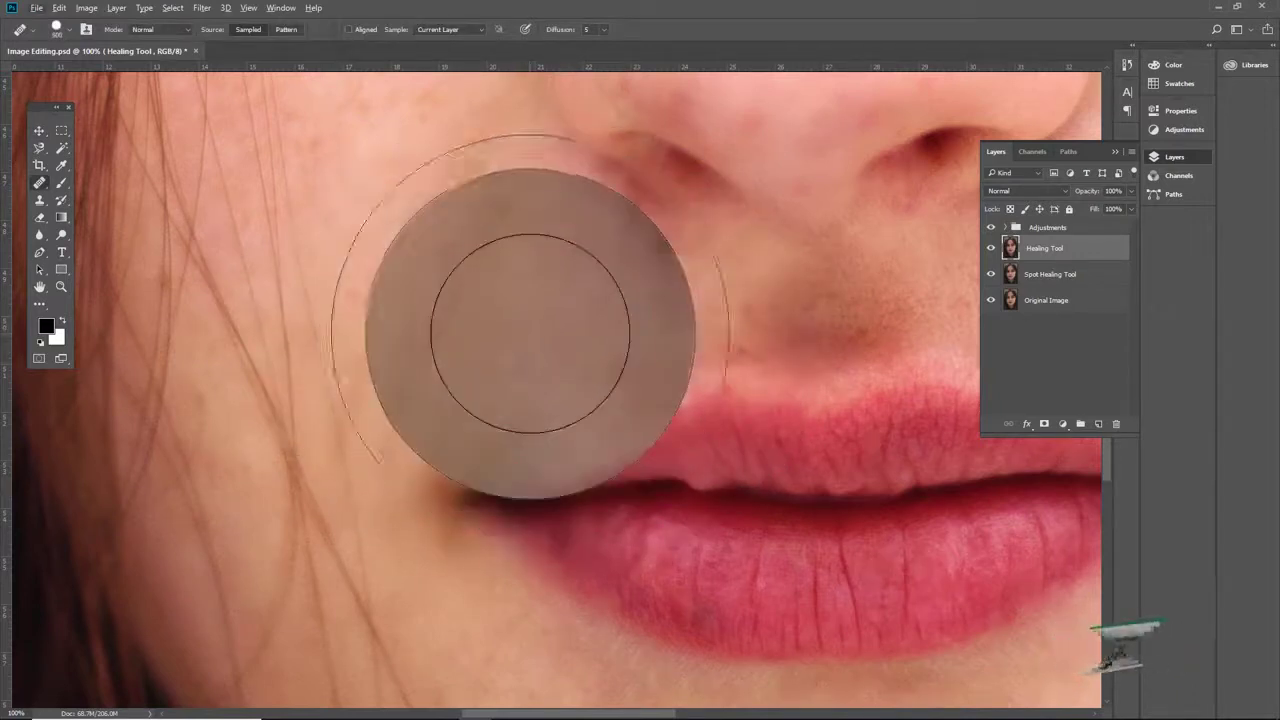
{"action": "key", "text": "bracketleft"}
{"action": "key", "text": "bracketleft"}
{"action": "key", "text": "bracketleft"}
{"action": "key", "text": "bracketleft"}
{"action": "key", "text": "bracketleft"}
{"action": "key", "text": "bracketleft"}
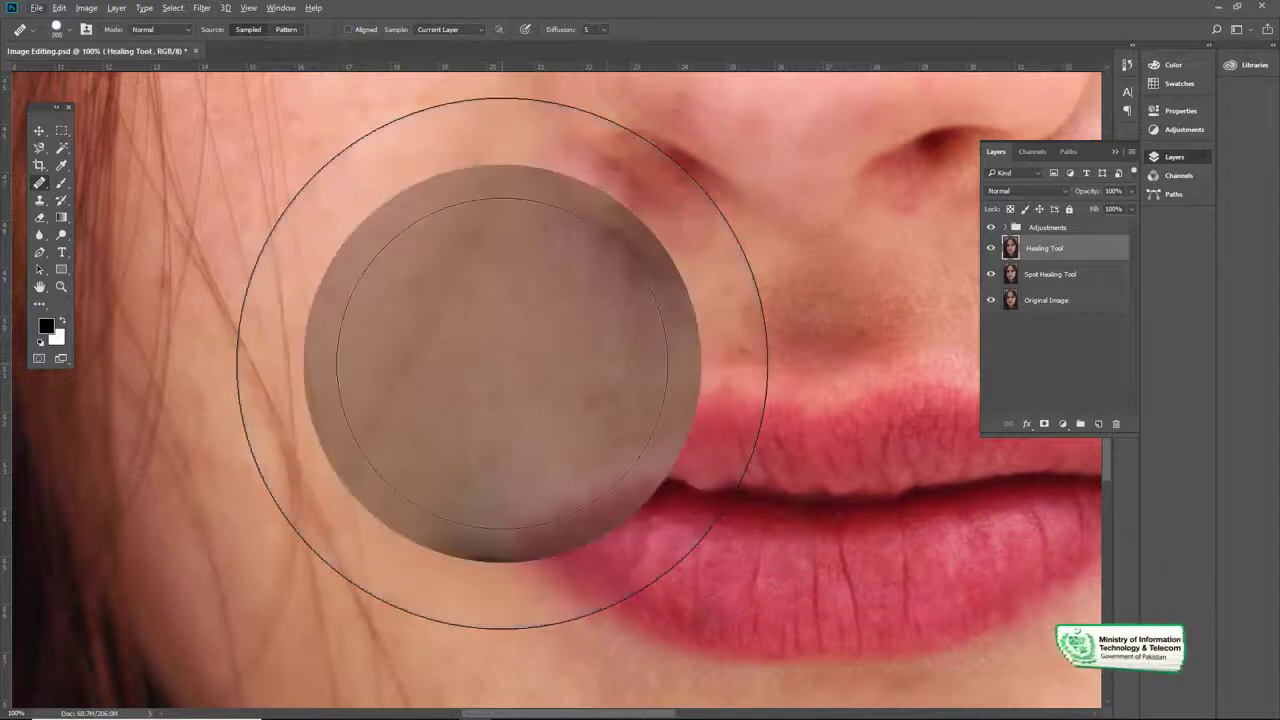
{"action": "key", "text": "bracketleft"}
{"action": "key", "text": "bracketleft"}
{"action": "key", "text": "bracketleft"}
{"action": "key", "text": "bracketleft"}
{"action": "key", "text": "bracketleft"}
{"action": "key", "text": "bracketleft"}
{"action": "key", "text": "bracketleft"}
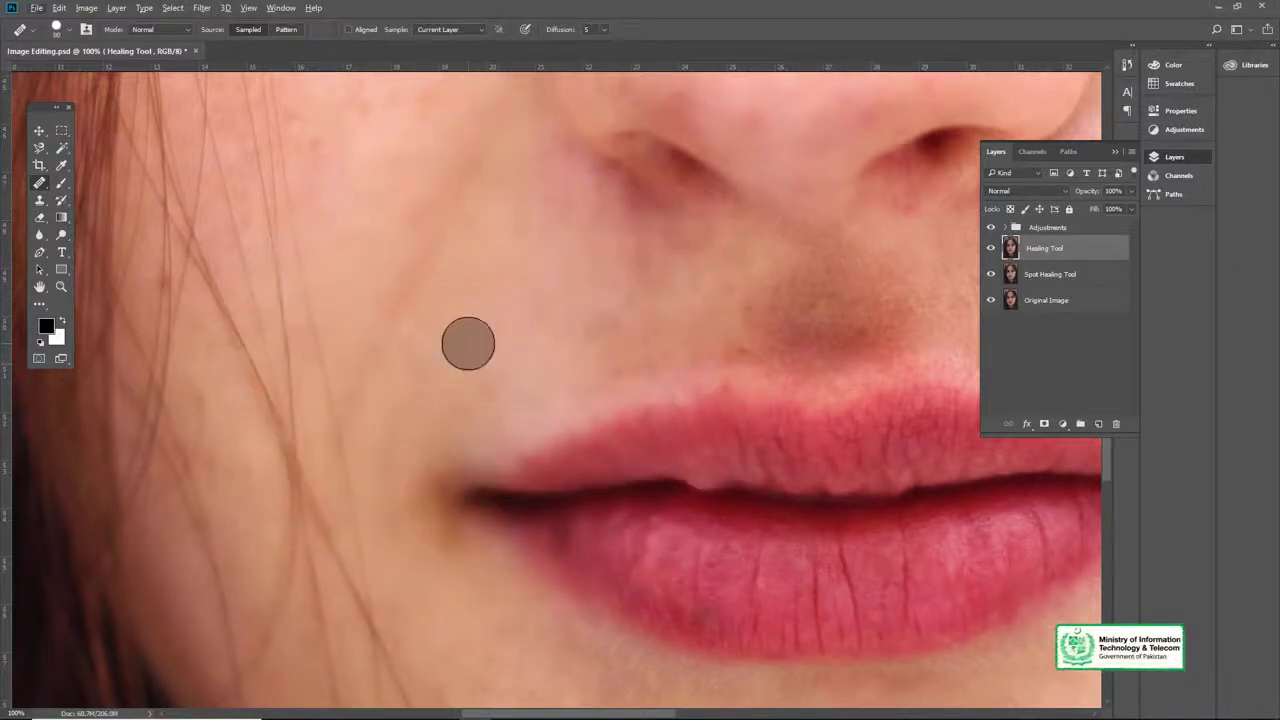
Step: Reduce the Healing Brush to 70 px and heal the uneven skin above the upper lip and near the left mouth corner
{"action": "key", "text": "bracketleft"}
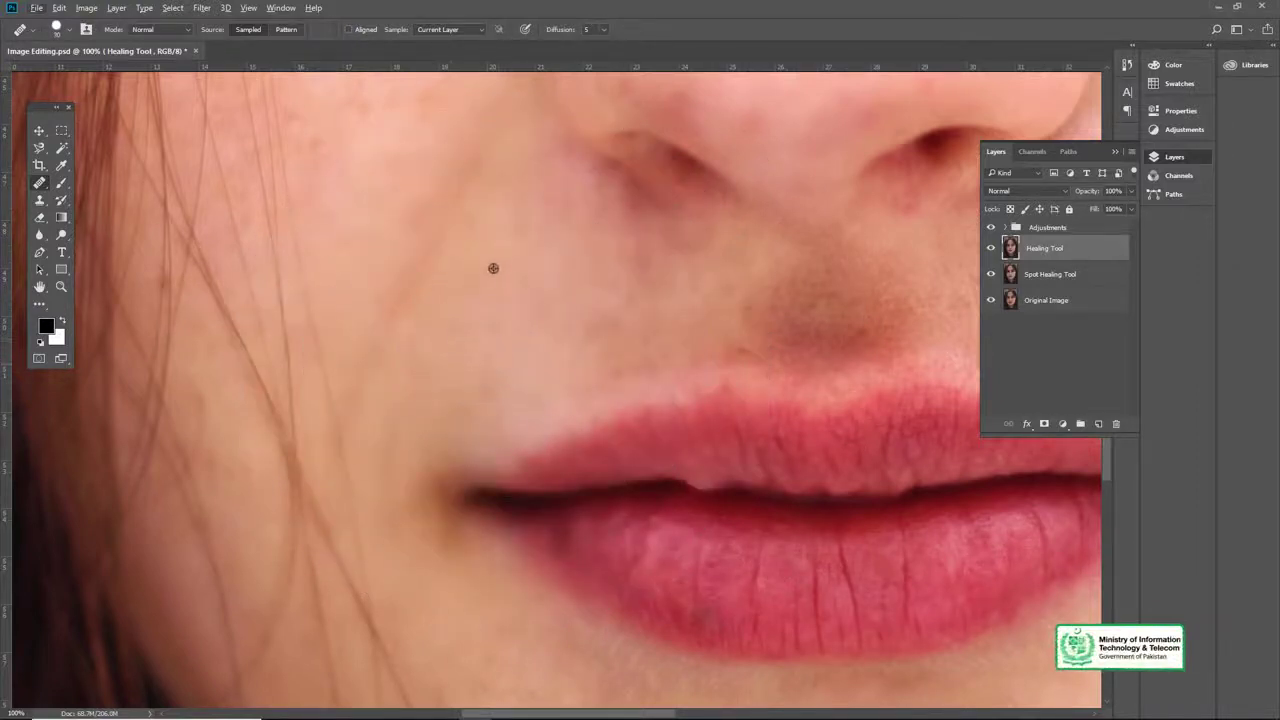
{"action": "left_click_drag", "start_coordinate": [480, 318], "coordinate": [265, 278]}
{"action": "left_click_drag", "start_coordinate": [520, 300], "coordinate": [440, 340]}
{"action": "left_click", "coordinate": [520, 224]}
{"action": "left_click", "coordinate": [710, 348]}
{"action": "left_click_drag", "start_coordinate": [457, 283], "coordinate": [555, 237]}
{"action": "left_click", "coordinate": [317, 296]}
{"action": "left_click", "coordinate": [339, 289]}
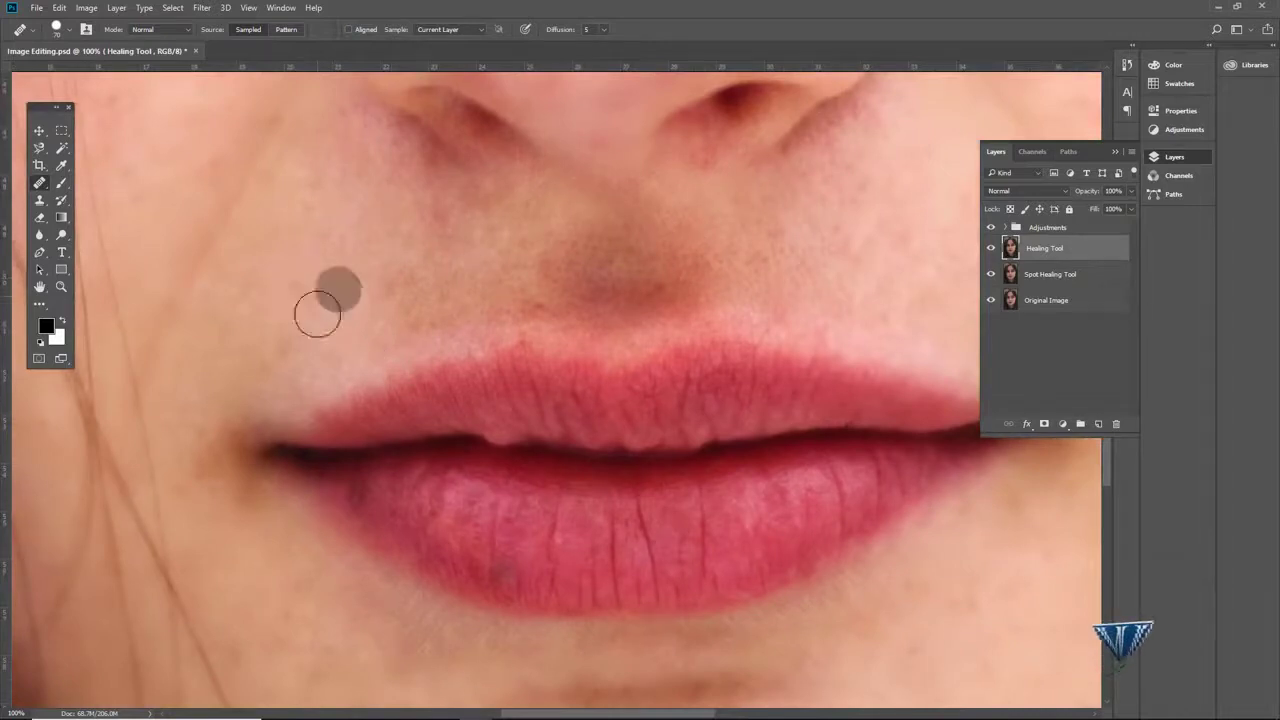
{"action": "left_click", "coordinate": [241, 538], "text": "alt"}
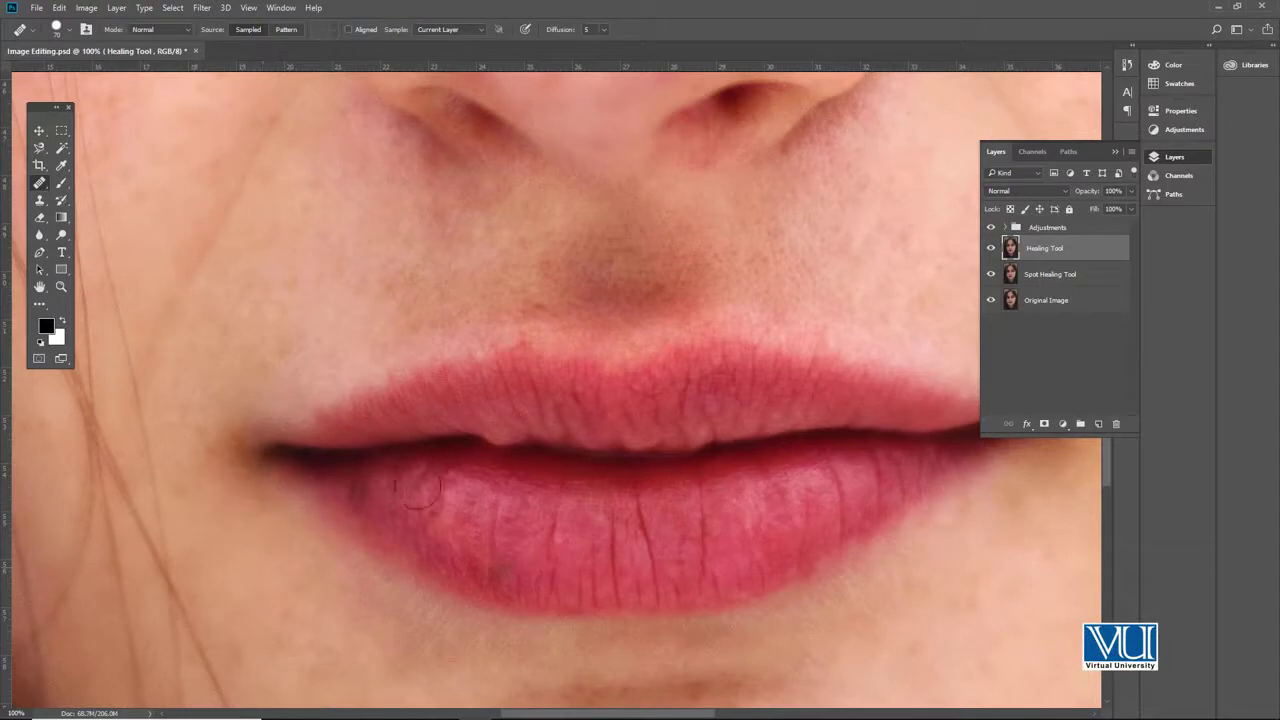
Step: Sample clean skin beside the right nostril and heal the rough patches between the nostril and the upper lip
{"action": "left_click_drag", "start_coordinate": [682, 391], "coordinate": [471, 420]}
{"action": "mouse_move", "coordinate": [633, 328]}
{"action": "left_mouse_down"}
{"action": "mouse_move", "coordinate": [481, 416]}
{"action": "mouse_move", "coordinate": [488, 431]}
{"action": "left_mouse_up"}
{"action": "left_click", "coordinate": [546, 343], "text": "alt"}
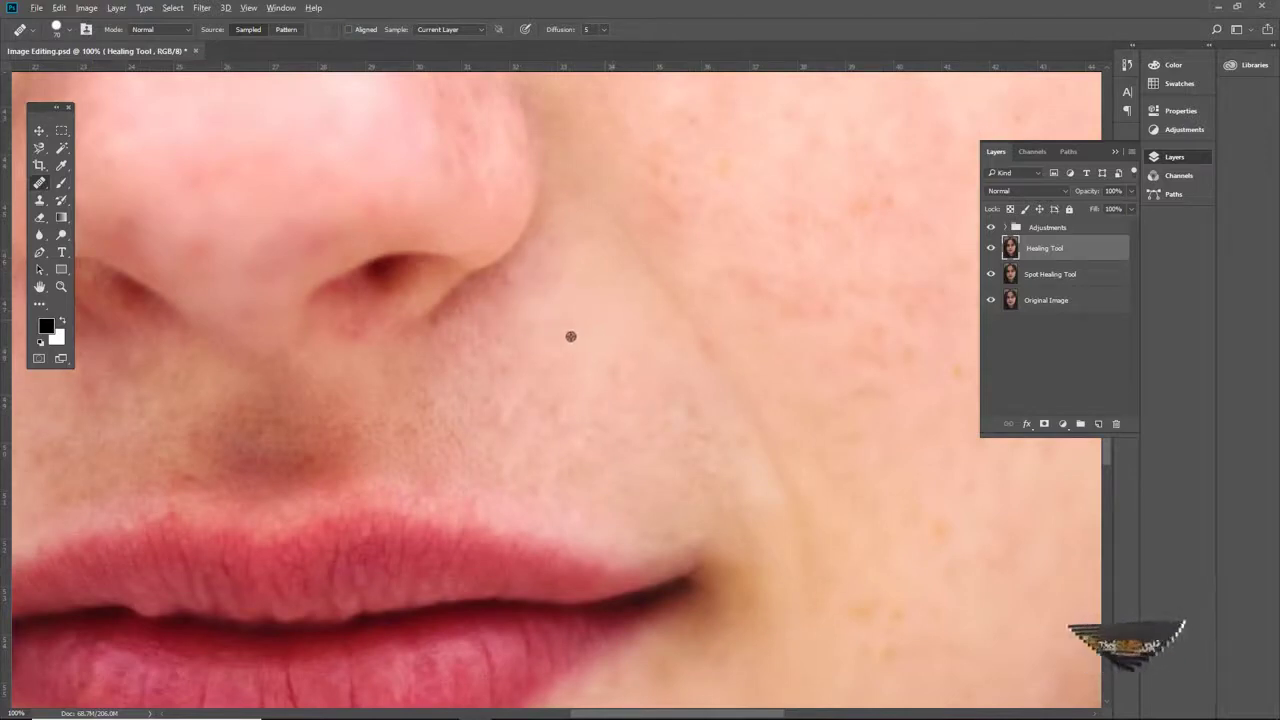
{"action": "left_click_drag", "start_coordinate": [493, 304], "coordinate": [483, 307]}
{"action": "left_click", "coordinate": [530, 313], "text": "alt"}
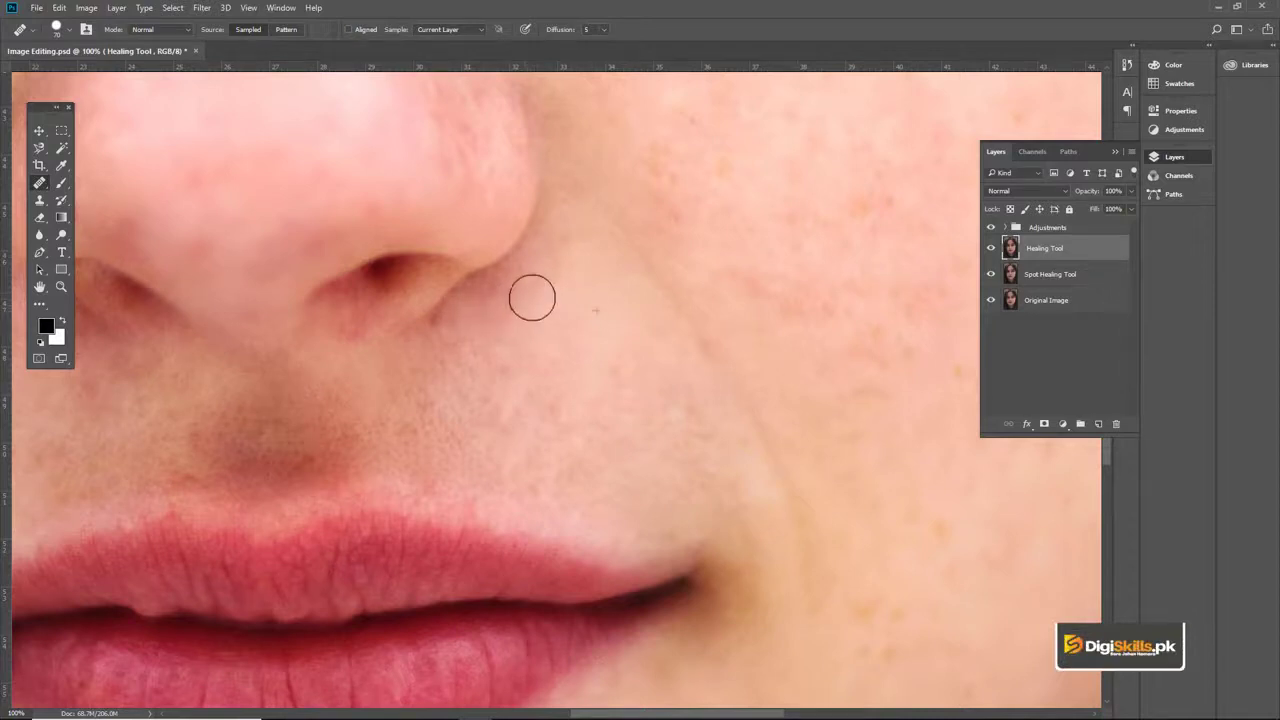
{"action": "left_click_drag", "start_coordinate": [578, 310], "coordinate": [501, 401]}
Step: Sample clean skin on the nose and heal the uneven spots between the lower bridge and the nose tip
{"action": "left_click_drag", "start_coordinate": [360, 200], "coordinate": [456, 322]}
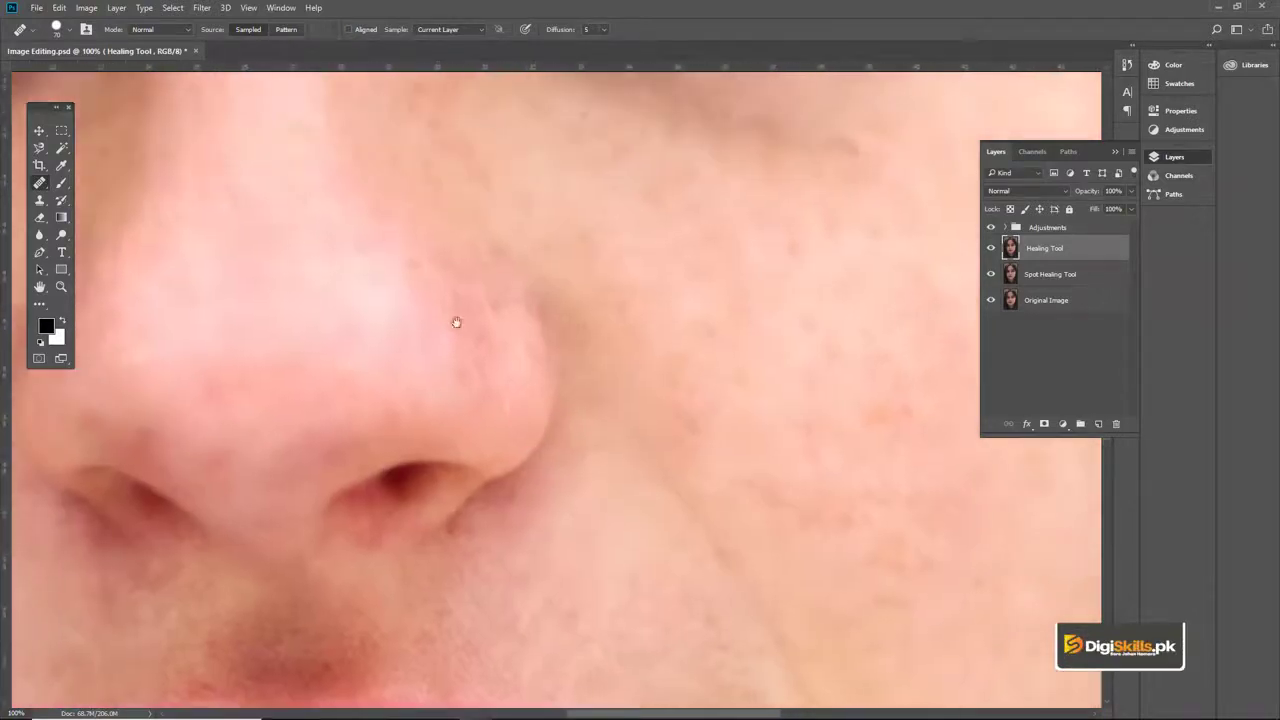
{"action": "left_click_drag", "start_coordinate": [277, 331], "coordinate": [362, 390]}
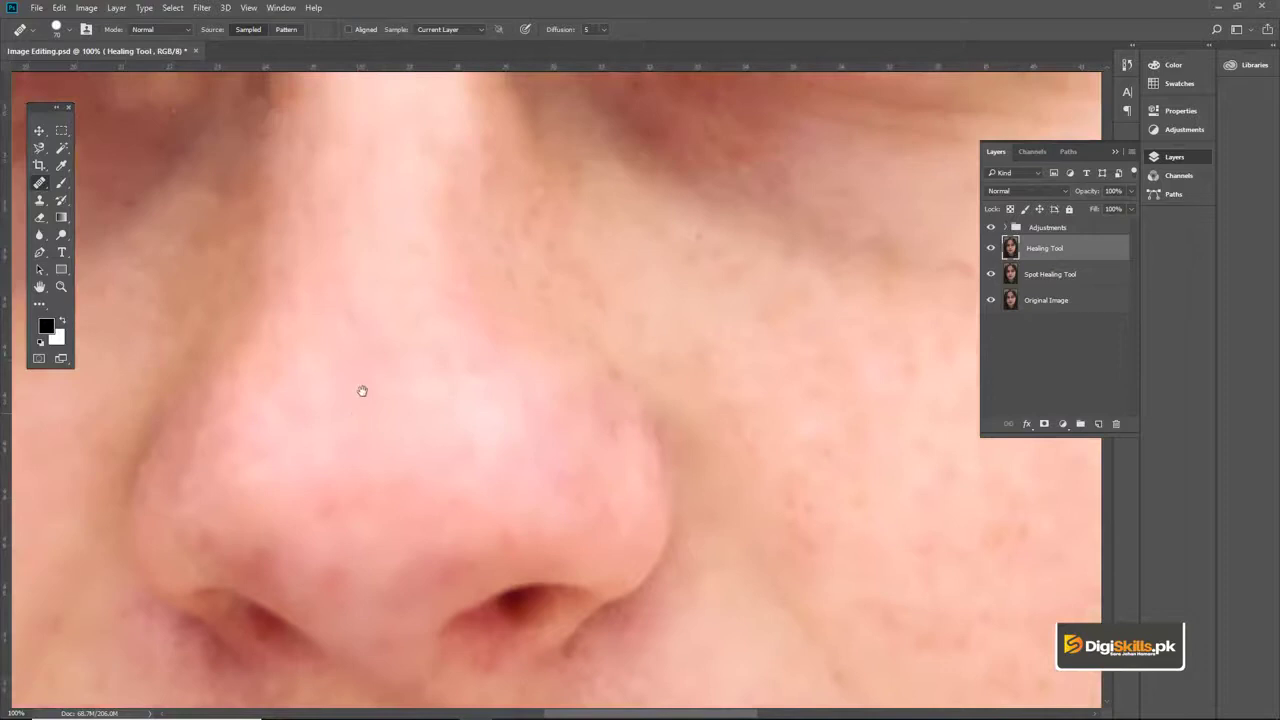
{"action": "scroll", "coordinate": [398, 349], "scroll_direction": "up", "scroll_amount": 2}
{"action": "left_click_drag", "start_coordinate": [445, 194], "coordinate": [475, 394]}
{"action": "left_click", "coordinate": [398, 276], "text": "alt"}
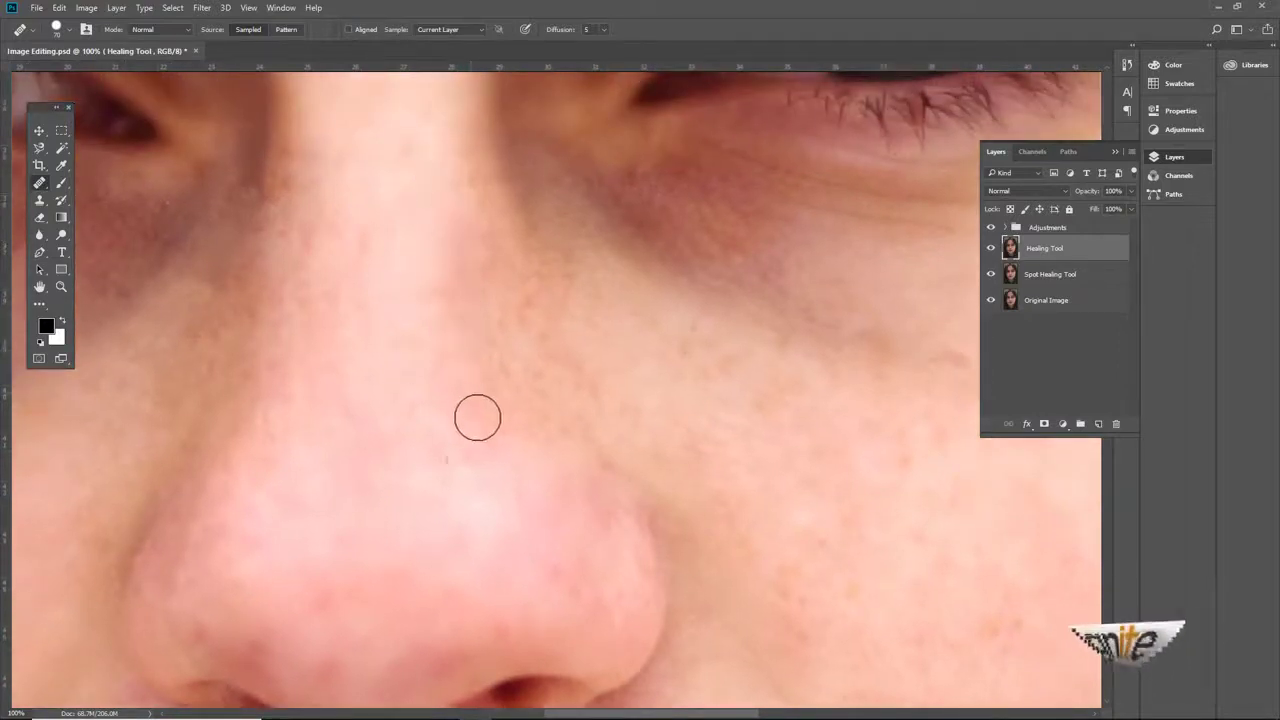
{"action": "left_click", "coordinate": [442, 434]}
{"action": "left_click", "coordinate": [471, 466], "text": "alt"}
{"action": "left_click_drag", "start_coordinate": [512, 468], "coordinate": [520, 455]}
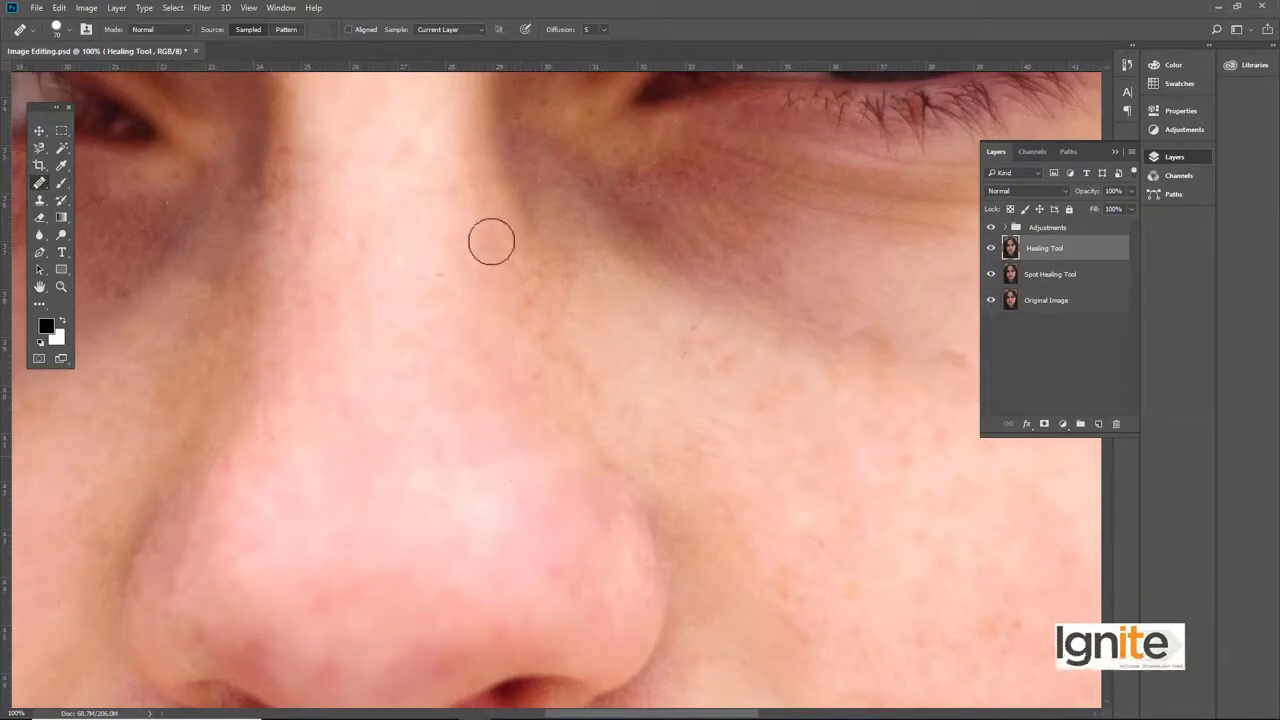
Step: Heal the remaining freckles along the nose bridge and its side facing the fully visible cheek
{"action": "left_click", "coordinate": [468, 318]}
{"action": "left_click", "coordinate": [442, 377]}
{"action": "left_click", "coordinate": [458, 314]}
{"action": "left_click_drag", "start_coordinate": [440, 238], "coordinate": [448, 285]}
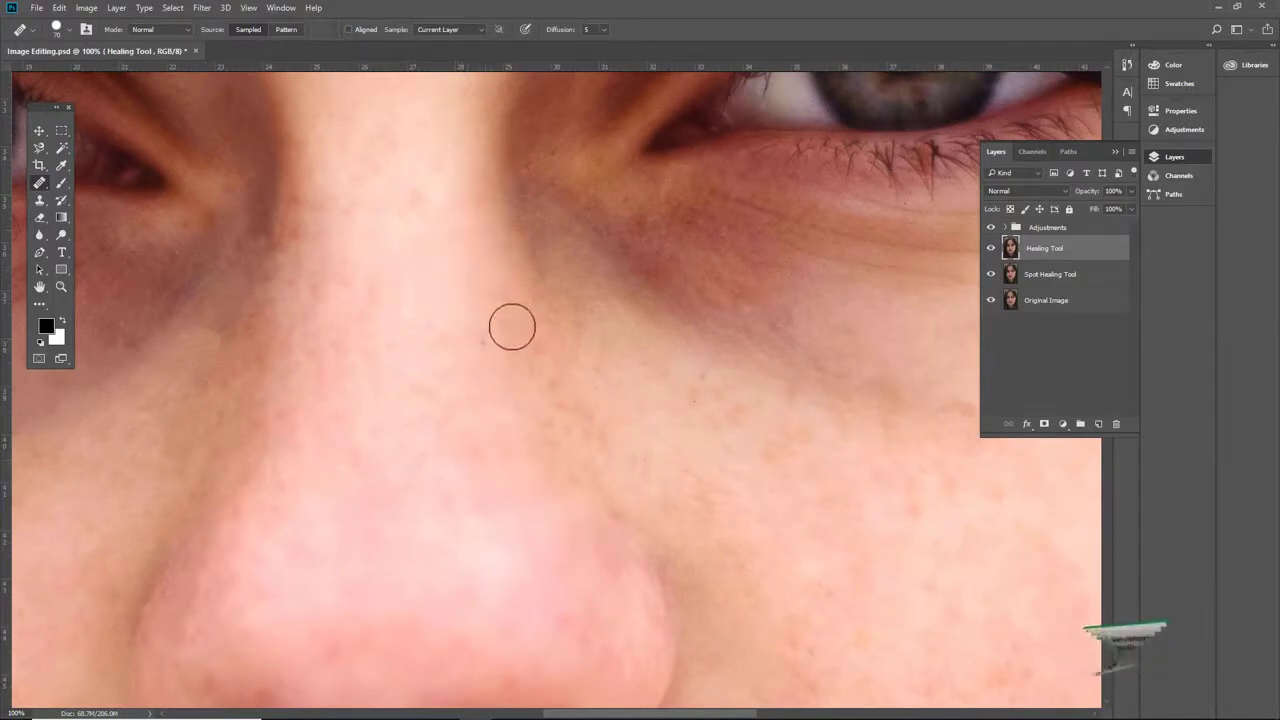
{"action": "left_click_drag", "start_coordinate": [472, 364], "coordinate": [470, 380]}
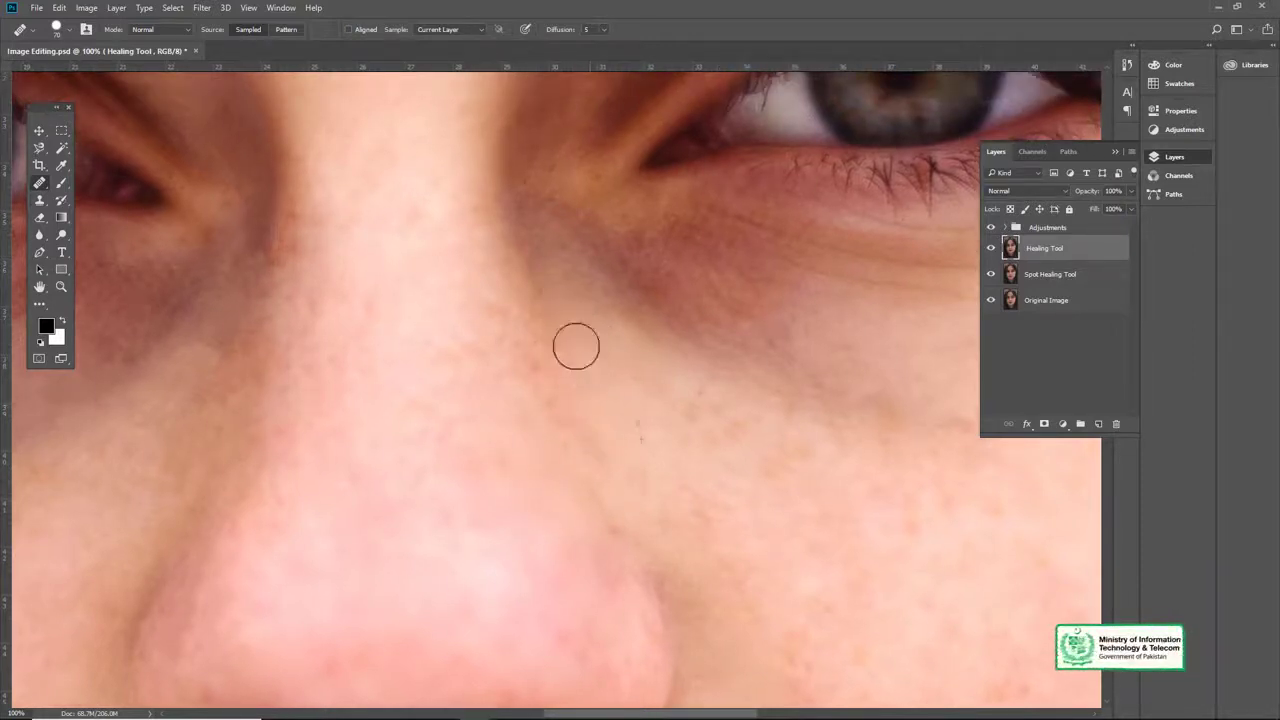
Step: Compare the whole face with the Healing Tool layer hidden and shown
{"action": "key", "text": "z"}
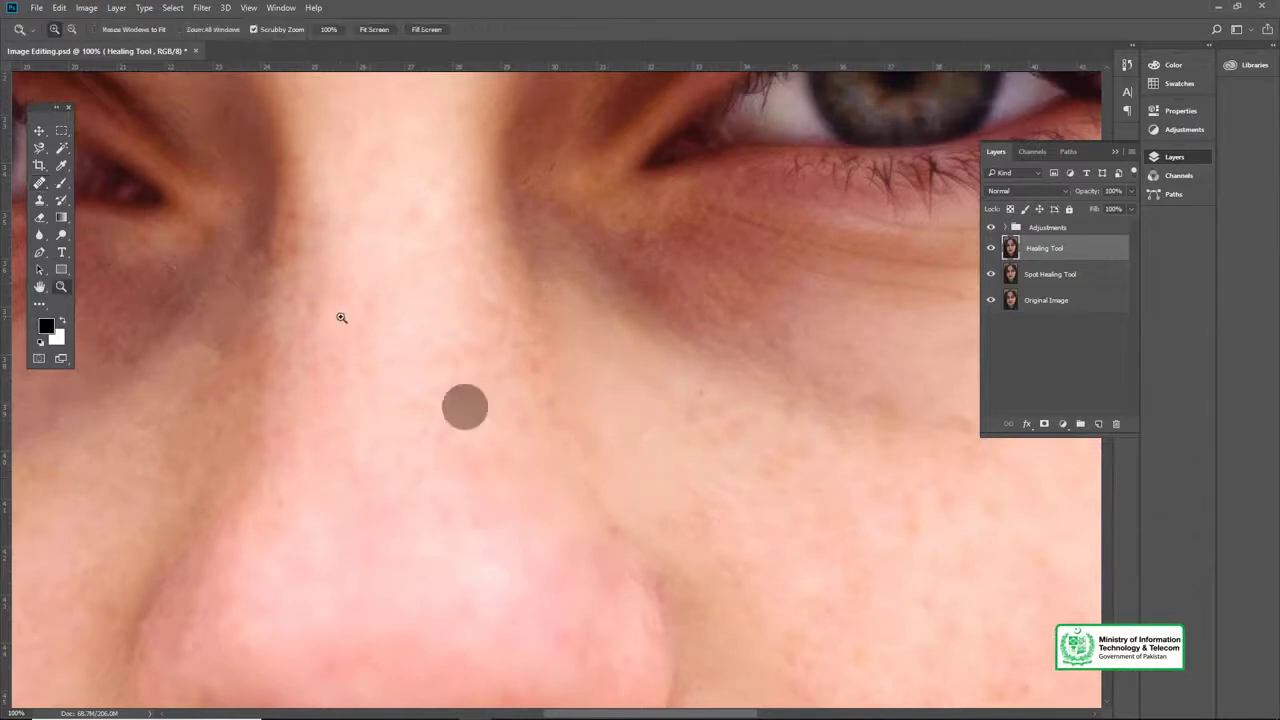
{"action": "left_click", "coordinate": [343, 317], "text": "alt"}
{"action": "left_click", "coordinate": [395, 317], "text": "alt"}
{"action": "left_click", "coordinate": [360, 332], "text": "alt"}
{"action": "key", "text": "j"}
{"action": "mouse_move", "coordinate": [370, 285]}
{"action": "left_mouse_down"}
{"action": "mouse_move", "coordinate": [440, 277]}
{"action": "mouse_move", "coordinate": [441, 308]}
{"action": "mouse_move", "coordinate": [460, 294]}
{"action": "left_mouse_up"}
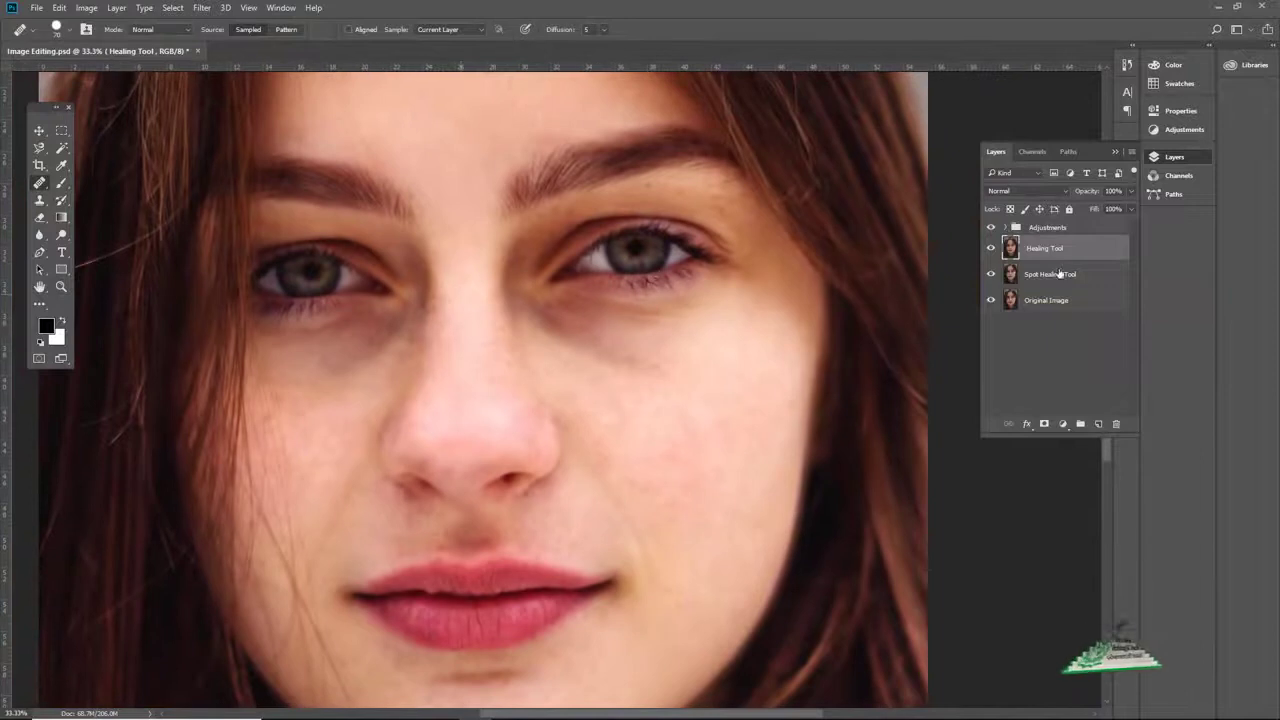
{"action": "left_click", "coordinate": [991, 248]}
{"action": "left_click", "coordinate": [991, 248]}
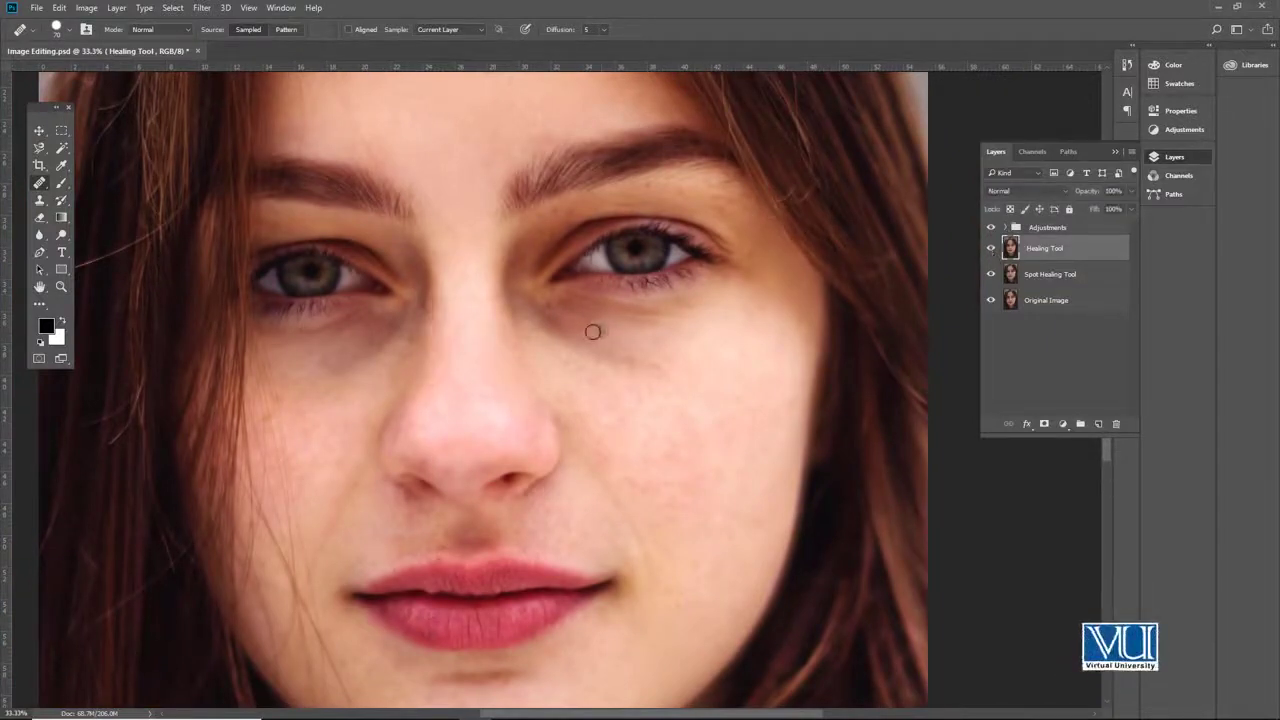
Step: Save the document and duplicate the Healing Tool layer under the name Patch Tool
{"action": "key", "text": "ctrl+s"}
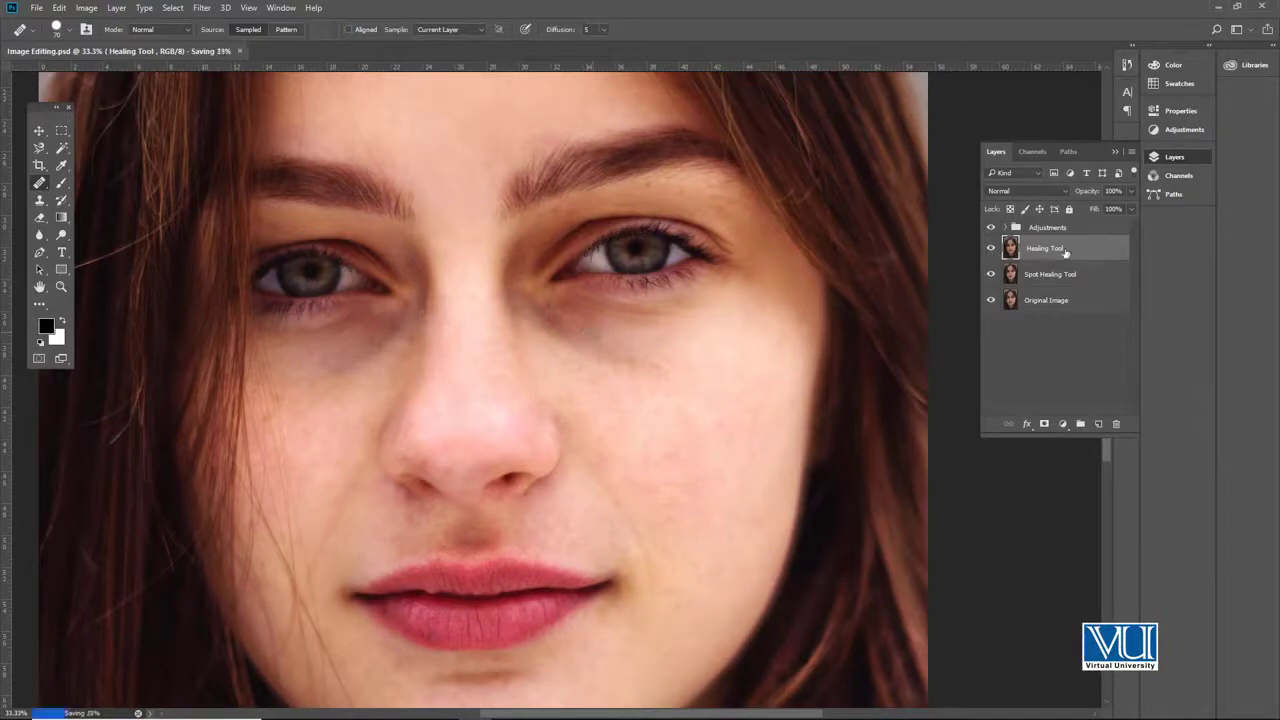
{"action": "key", "text": "ctrl+j"}
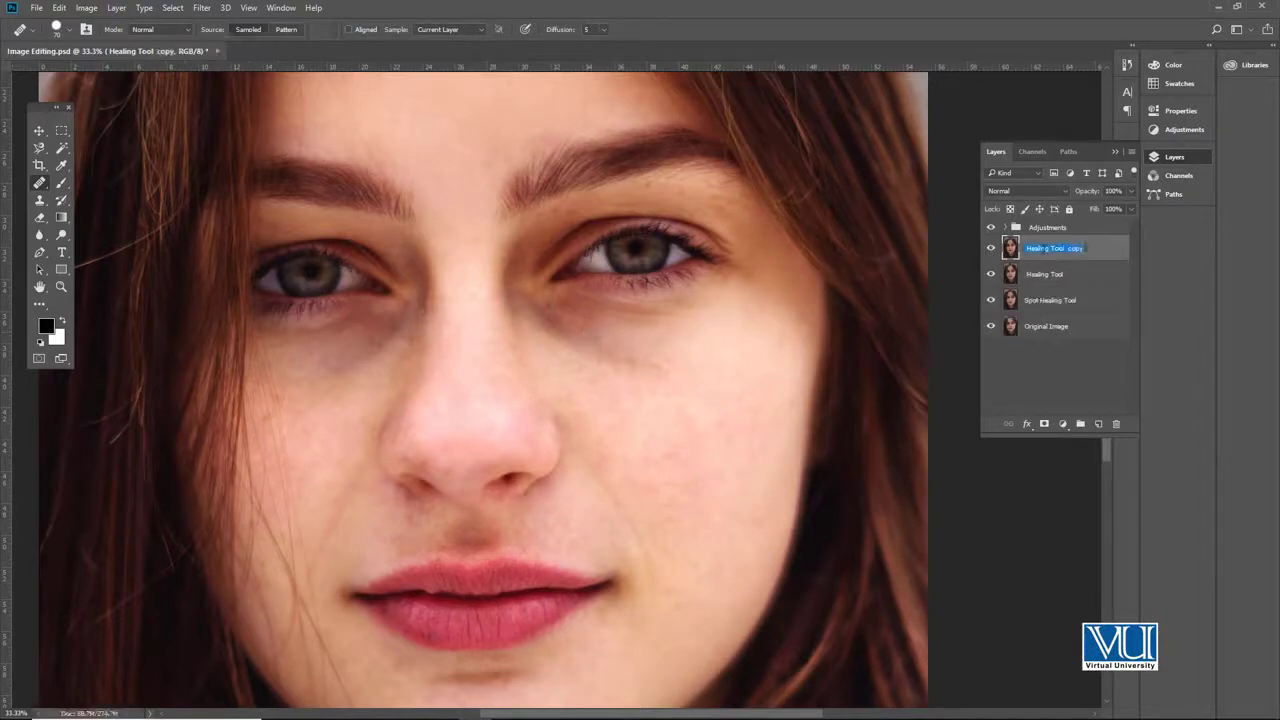
{"action": "right_click", "coordinate": [38, 186]}
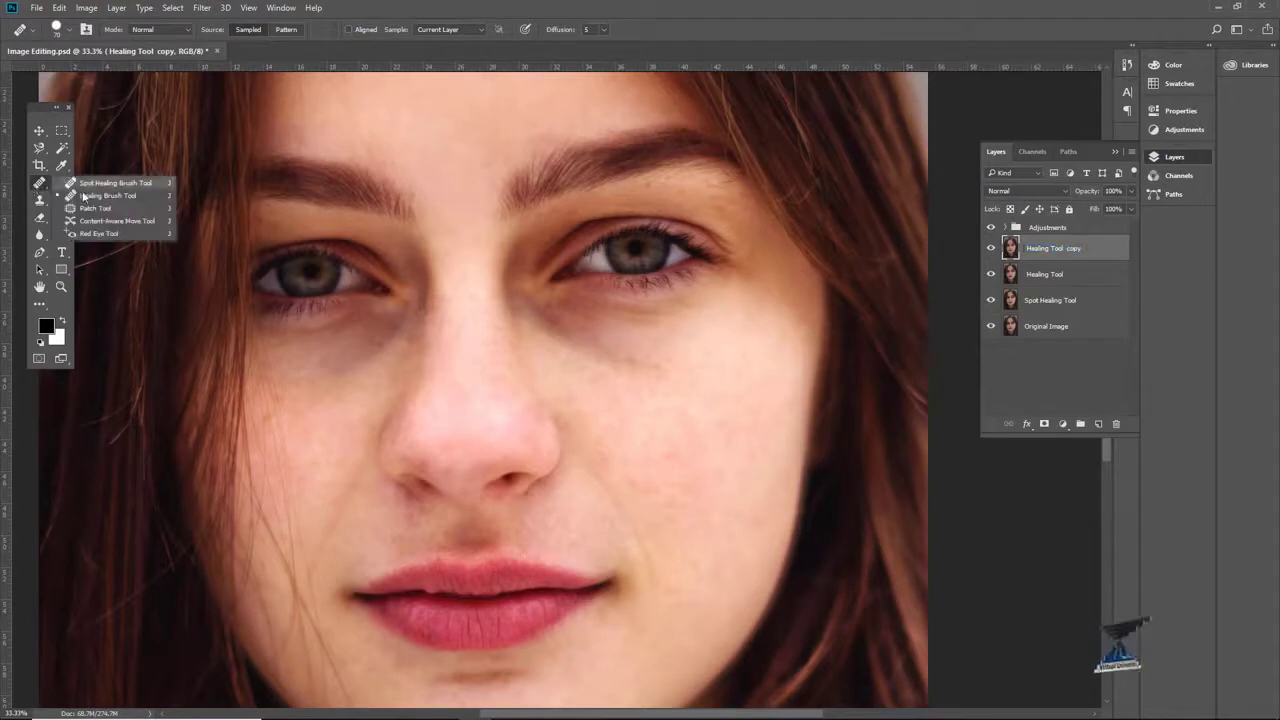
{"action": "left_click", "coordinate": [100, 195]}
{"action": "double_click", "coordinate": [1030, 248]}
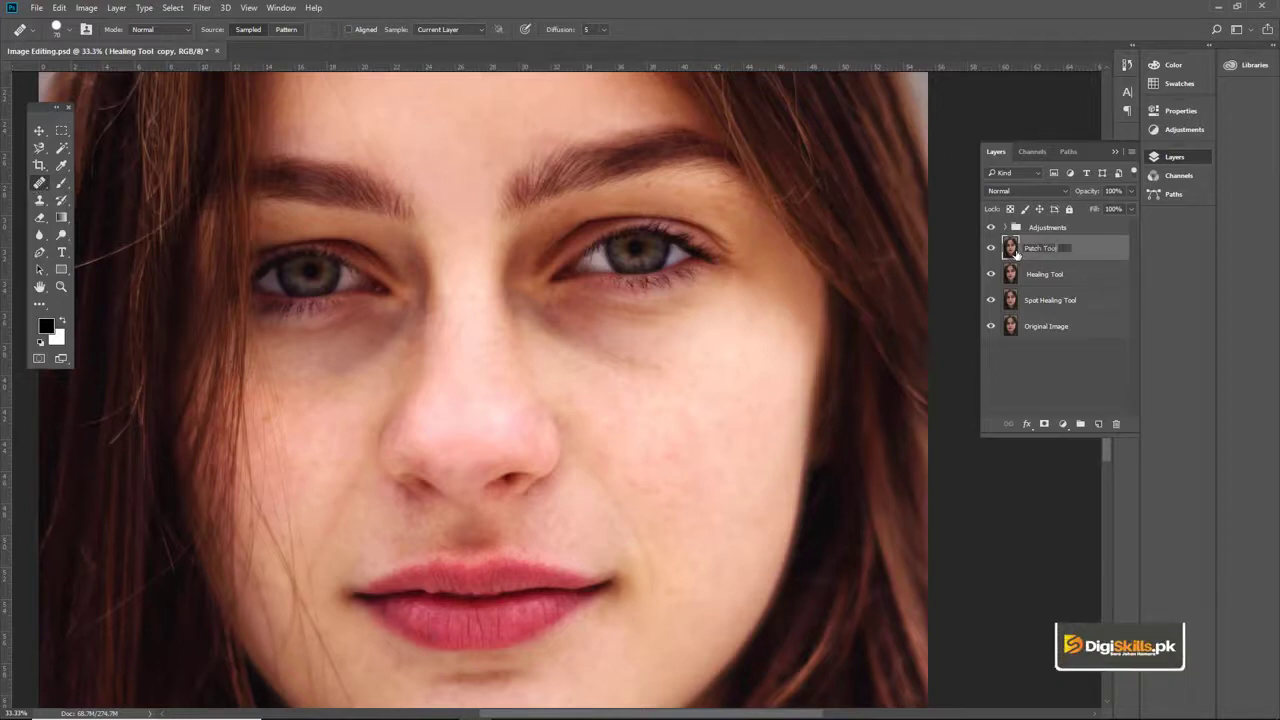
Step: Use the Patch tool to replace the dark circle under the eye on the hair-free side with clean cheek skin
{"action": "key", "text": "z"}
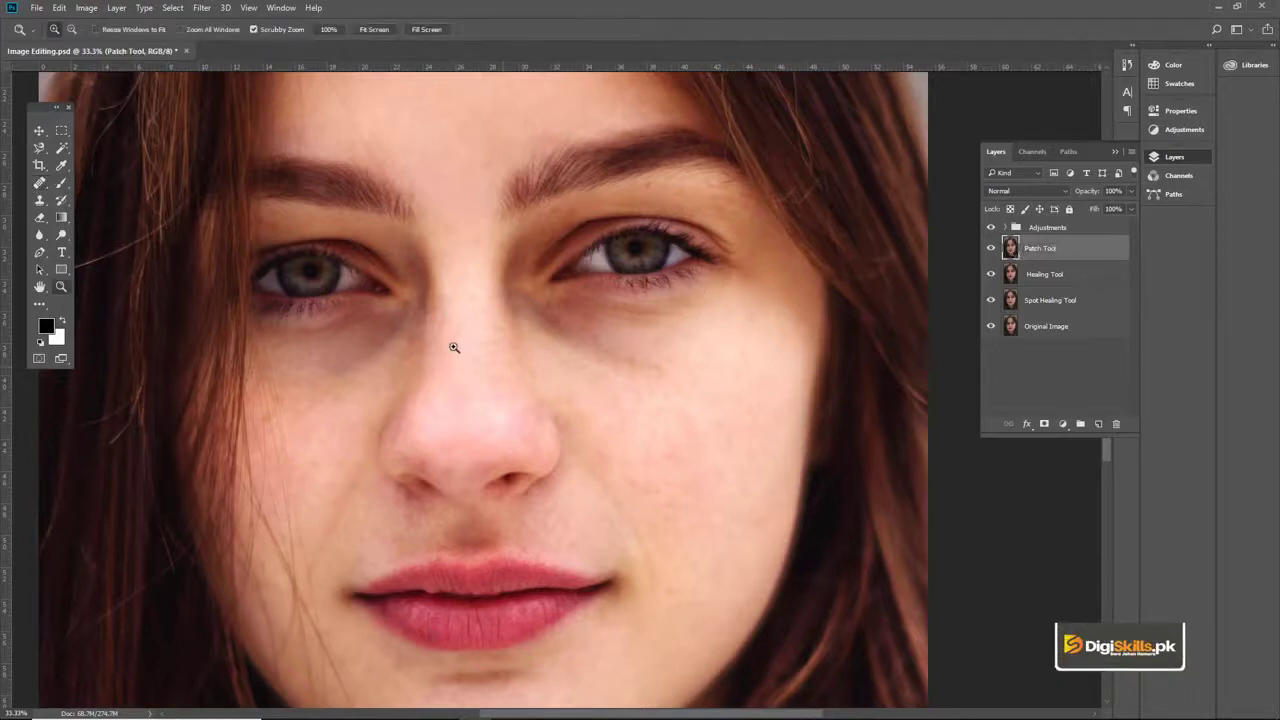
{"action": "left_click", "coordinate": [452, 344]}
{"action": "left_click", "coordinate": [434, 330]}
{"action": "key", "text": "v"}
{"action": "left_click_drag", "start_coordinate": [557, 346], "coordinate": [422, 331]}
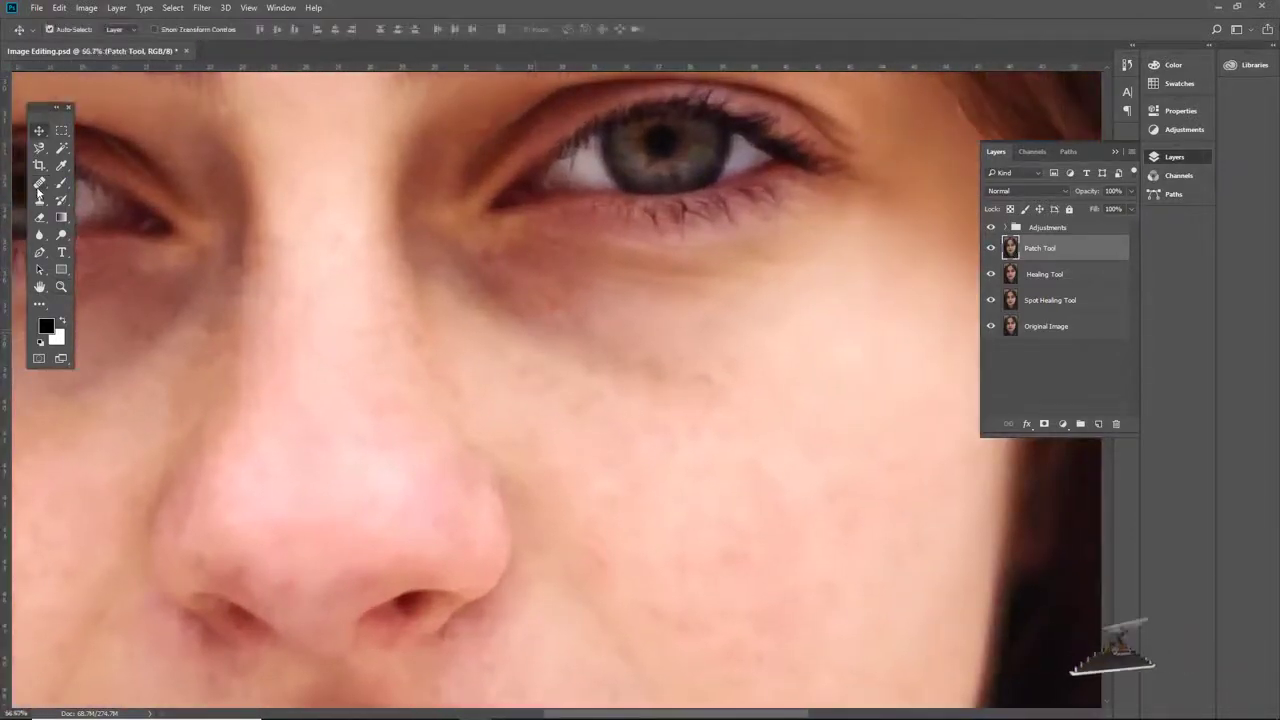
{"action": "right_click", "coordinate": [39, 184]}
{"action": "left_click", "coordinate": [110, 207]}
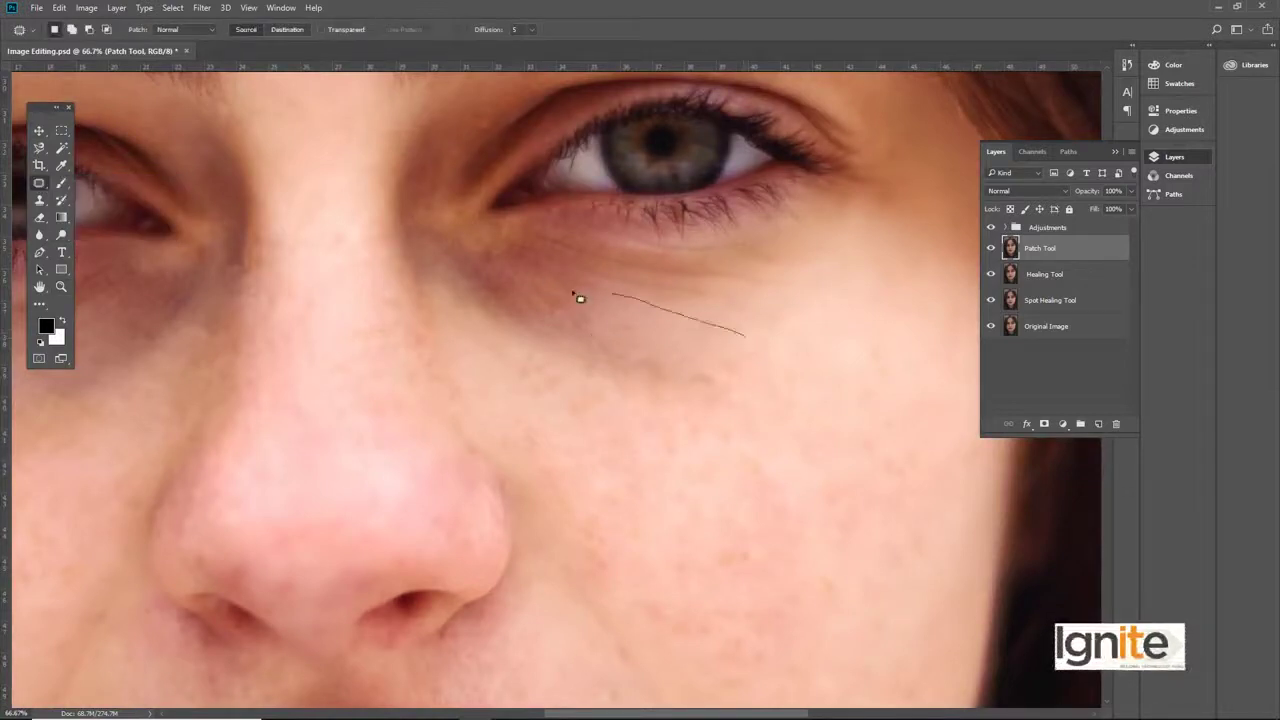
{"action": "left_click_drag", "start_coordinate": [750, 341], "coordinate": [745, 338]}
{"action": "left_click_drag", "start_coordinate": [608, 357], "coordinate": [609, 431]}
Step: Patch the dark circle under the eye beside the loose hair strands with clean skin just below it and clear the selection
{"action": "left_click_drag", "start_coordinate": [411, 352], "coordinate": [537, 354]}
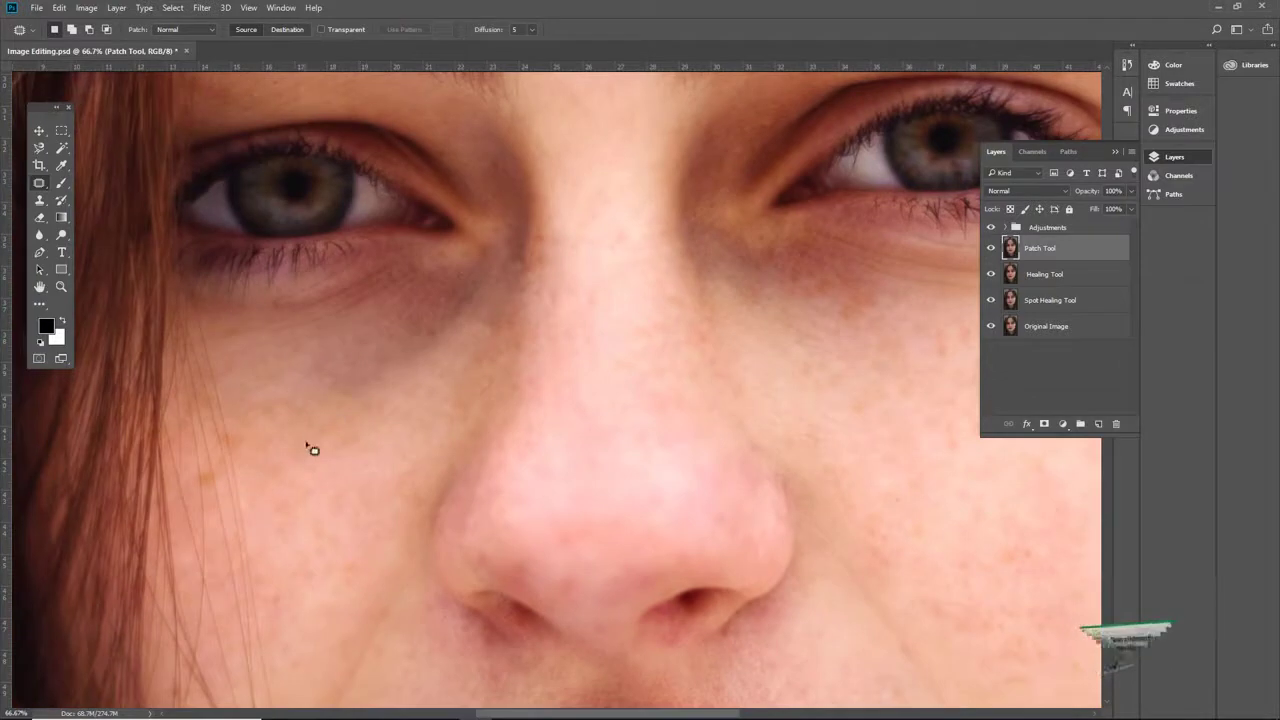
{"action": "mouse_move", "coordinate": [288, 442]}
{"action": "left_mouse_down"}
{"action": "mouse_move", "coordinate": [494, 277]}
{"action": "mouse_move", "coordinate": [363, 323]}
{"action": "mouse_move", "coordinate": [278, 395]}
{"action": "left_mouse_up"}
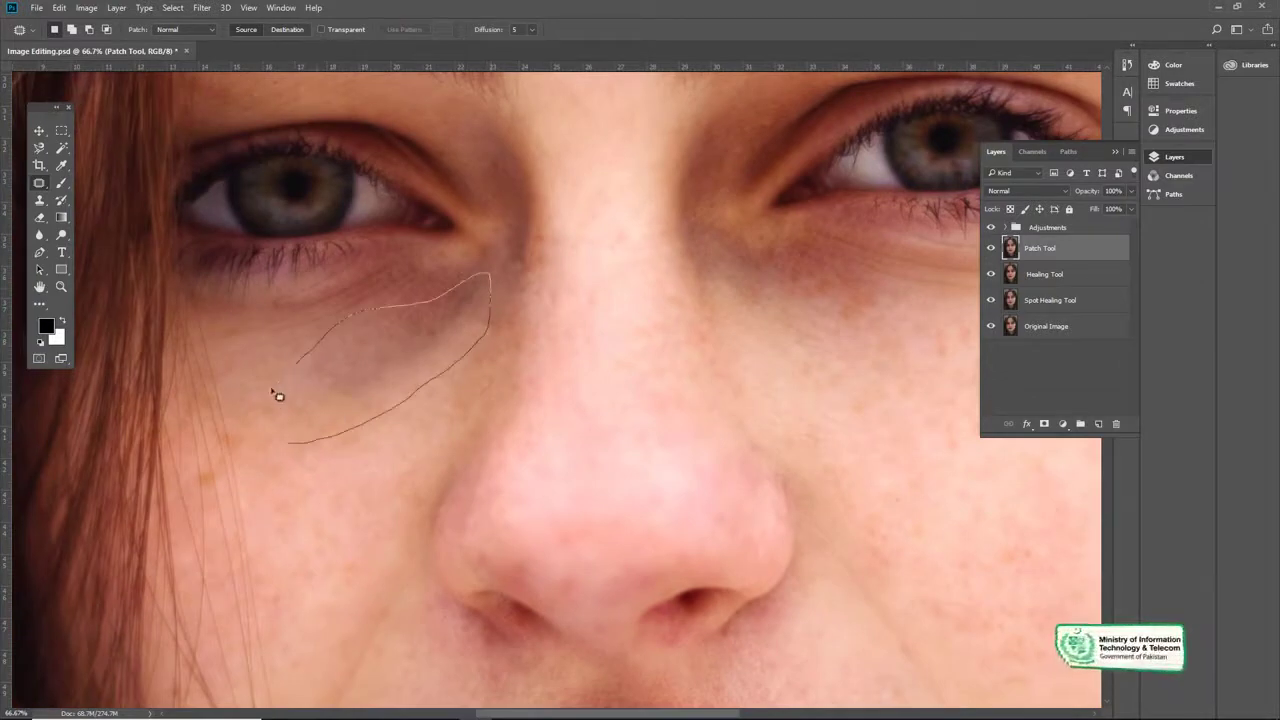
{"action": "left_click_drag", "start_coordinate": [294, 449], "coordinate": [289, 443]}
{"action": "left_click_drag", "start_coordinate": [338, 400], "coordinate": [356, 446]}
{"action": "key", "text": "ctrl+d"}
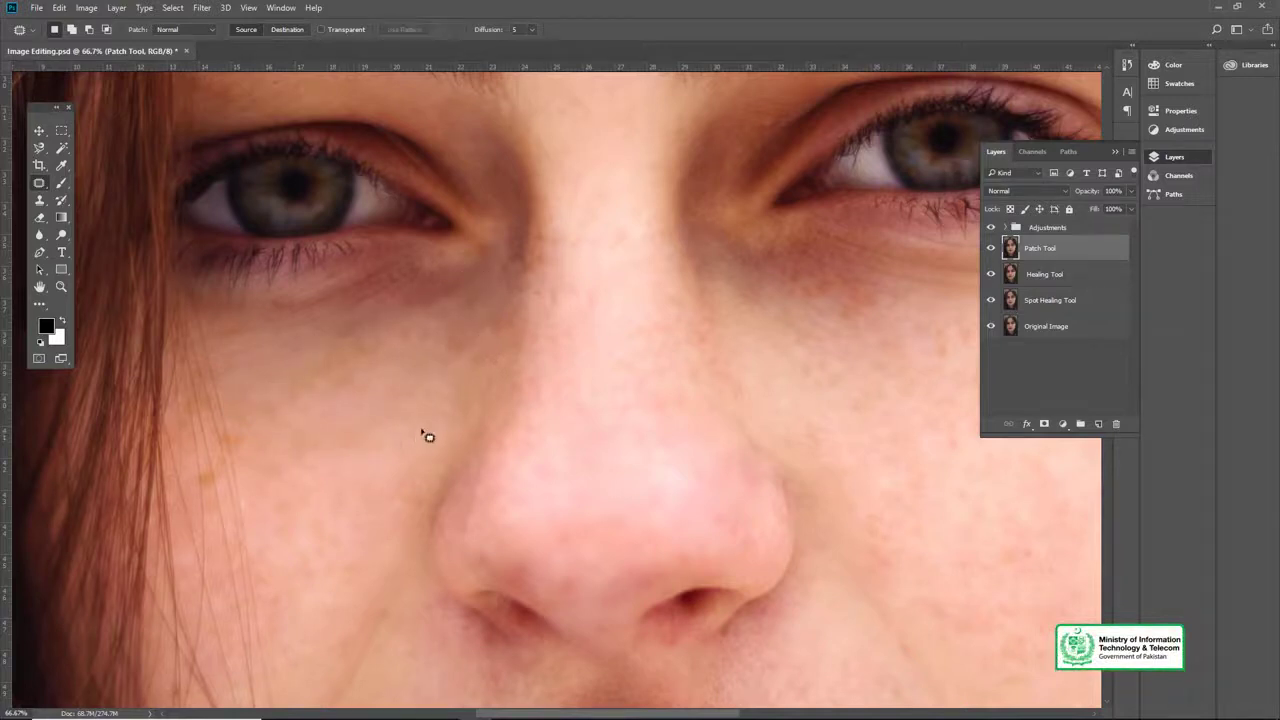
{"action": "mouse_move", "coordinate": [426, 340]}
{"action": "left_mouse_down"}
{"action": "mouse_move", "coordinate": [426, 374]}
{"action": "mouse_move", "coordinate": [405, 330]}
{"action": "left_mouse_up"}
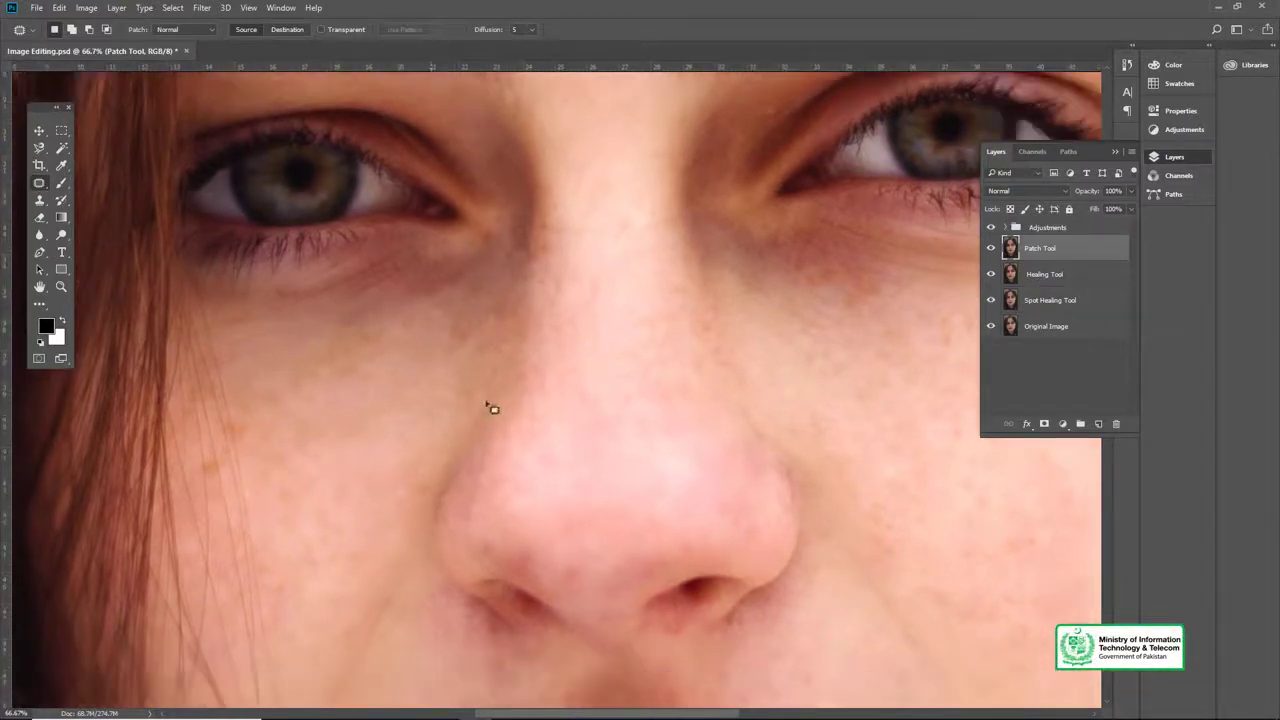
{"action": "left_click_drag", "start_coordinate": [493, 408], "coordinate": [353, 343]}
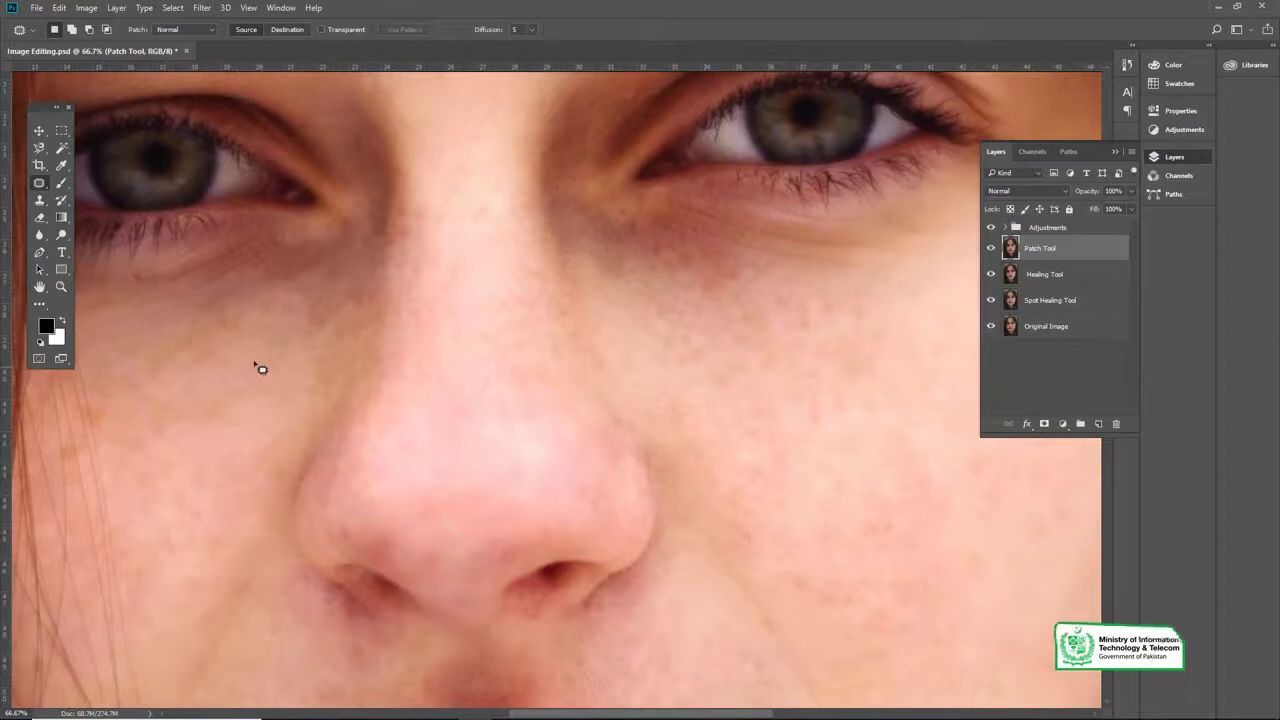
{"action": "left_click_drag", "start_coordinate": [260, 368], "coordinate": [289, 283]}
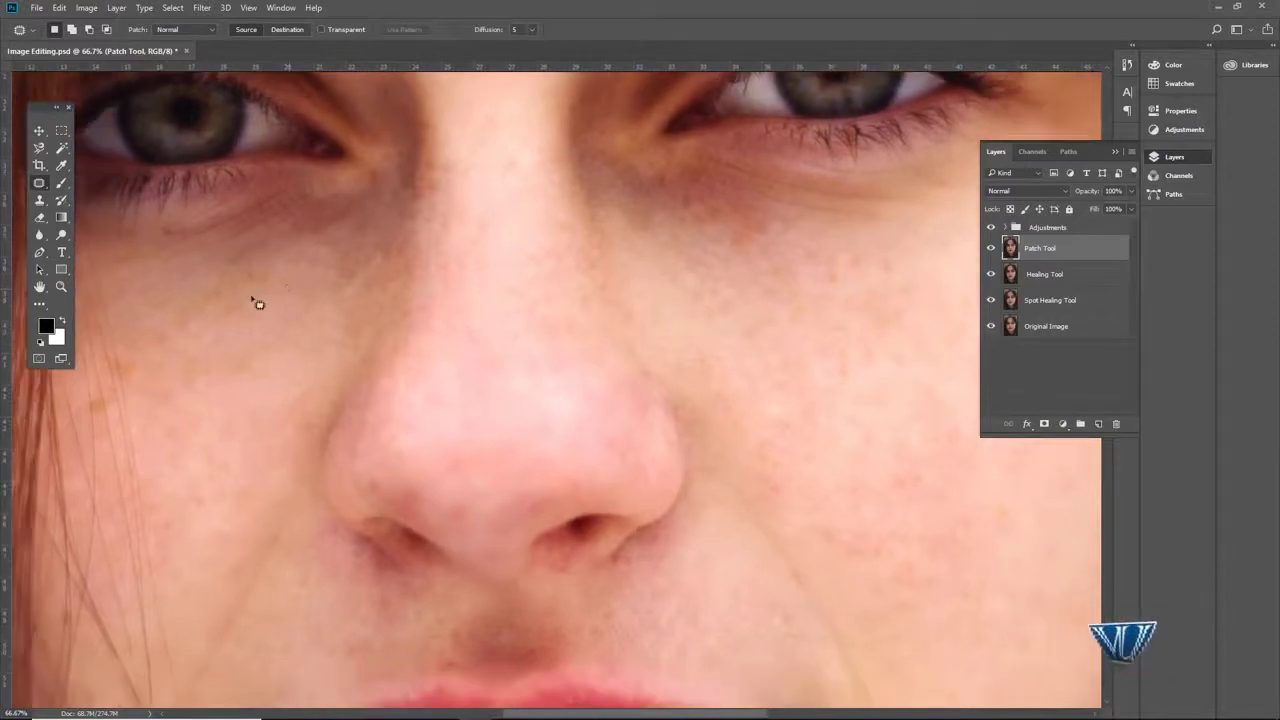
{"action": "left_click_drag", "start_coordinate": [537, 320], "coordinate": [505, 278]}
{"action": "left_click_drag", "start_coordinate": [489, 377], "coordinate": [426, 426]}
Step: Try to patch the shadow crease below the lower lip with clean chin skin and clear the selection
{"action": "left_click_drag", "start_coordinate": [683, 543], "coordinate": [589, 284]}
{"action": "left_click_drag", "start_coordinate": [434, 494], "coordinate": [540, 403]}
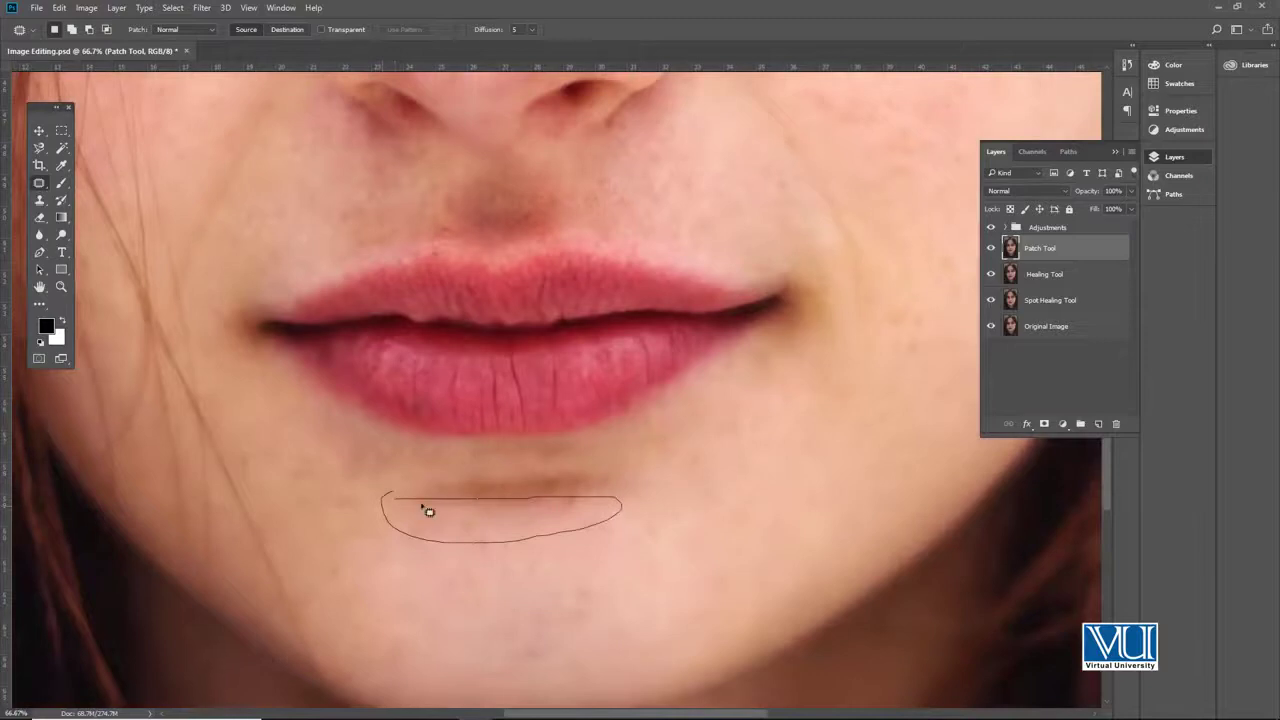
{"action": "mouse_move", "coordinate": [504, 515]}
{"action": "left_mouse_down"}
{"action": "mouse_move", "coordinate": [505, 526]}
{"action": "mouse_move", "coordinate": [531, 491]}
{"action": "left_mouse_up"}
{"action": "left_click", "coordinate": [511, 542]}
{"action": "mouse_move", "coordinate": [372, 483]}
{"action": "left_mouse_down"}
{"action": "mouse_move", "coordinate": [503, 453]}
{"action": "mouse_move", "coordinate": [591, 454]}
{"action": "mouse_move", "coordinate": [604, 484]}
{"action": "mouse_move", "coordinate": [446, 522]}
{"action": "left_mouse_up"}
{"action": "left_click_drag", "start_coordinate": [375, 487], "coordinate": [372, 485]}
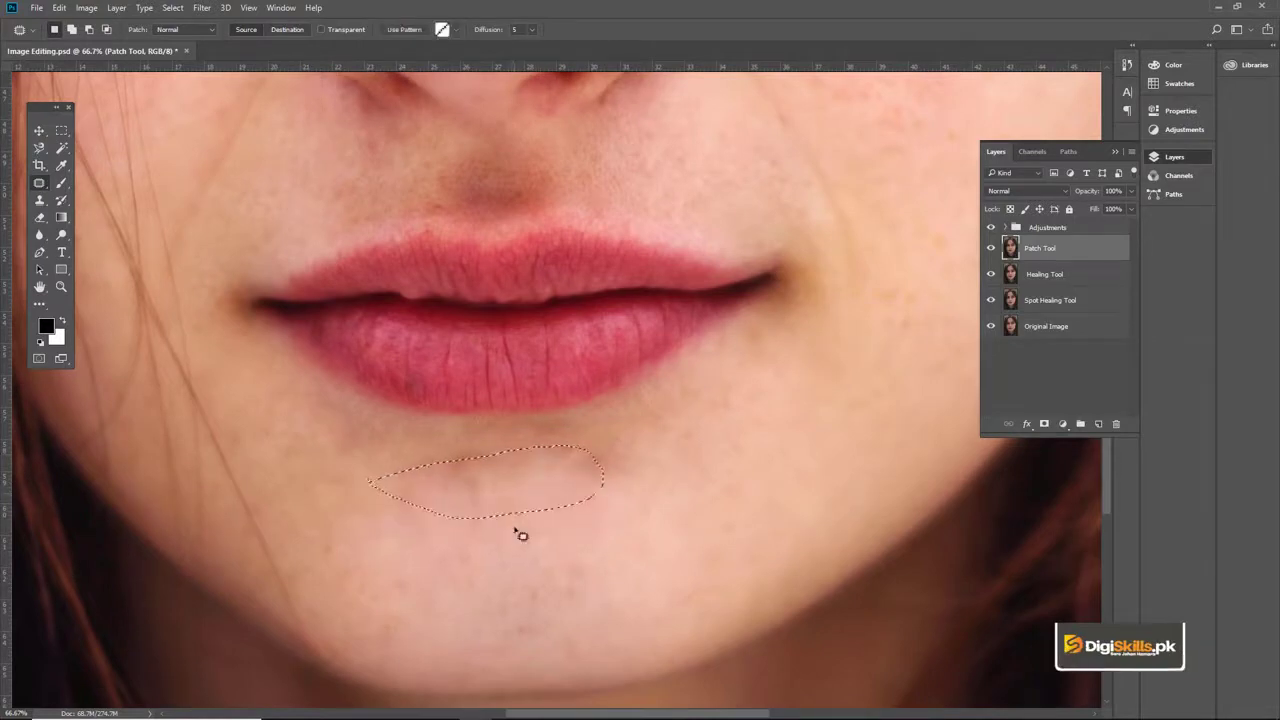
{"action": "left_click_drag", "start_coordinate": [494, 495], "coordinate": [498, 530]}
{"action": "key", "text": "z"}
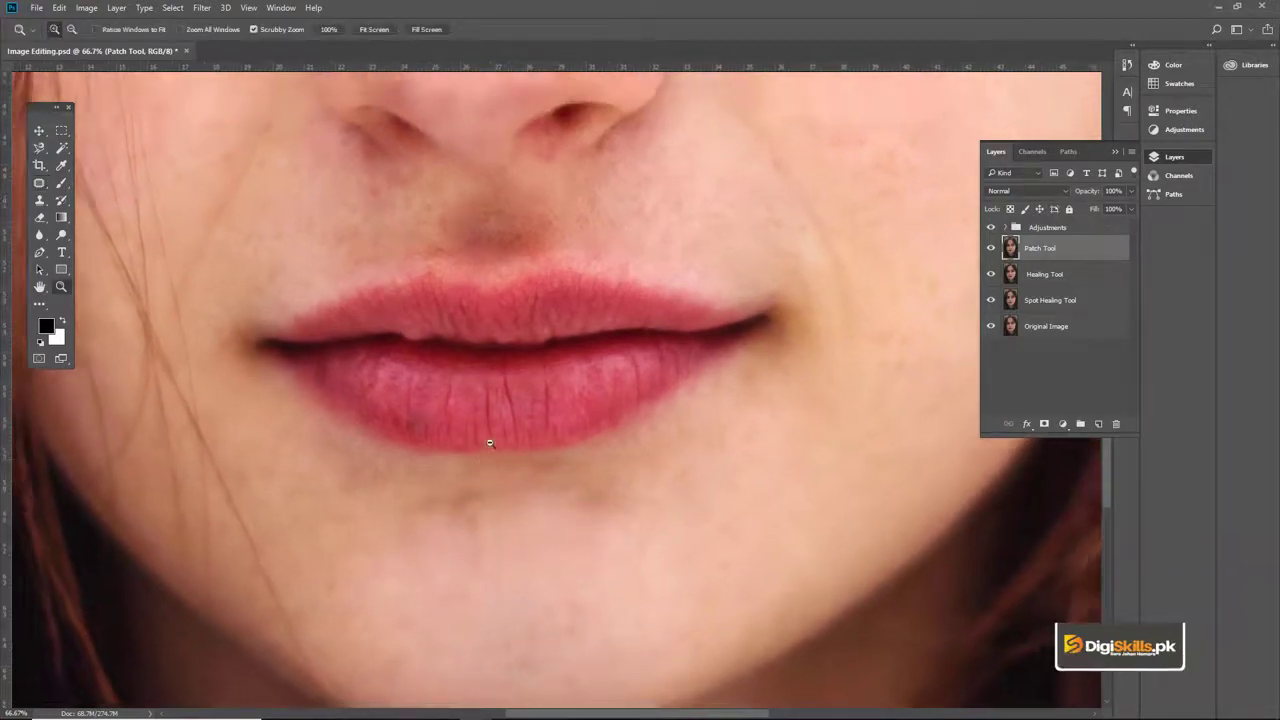
{"action": "left_click", "coordinate": [490, 440], "text": "alt"}
{"action": "left_click", "coordinate": [496, 434], "text": "alt"}
{"action": "left_click", "coordinate": [504, 427], "text": "alt"}
{"action": "left_click", "coordinate": [521, 417], "text": "alt"}
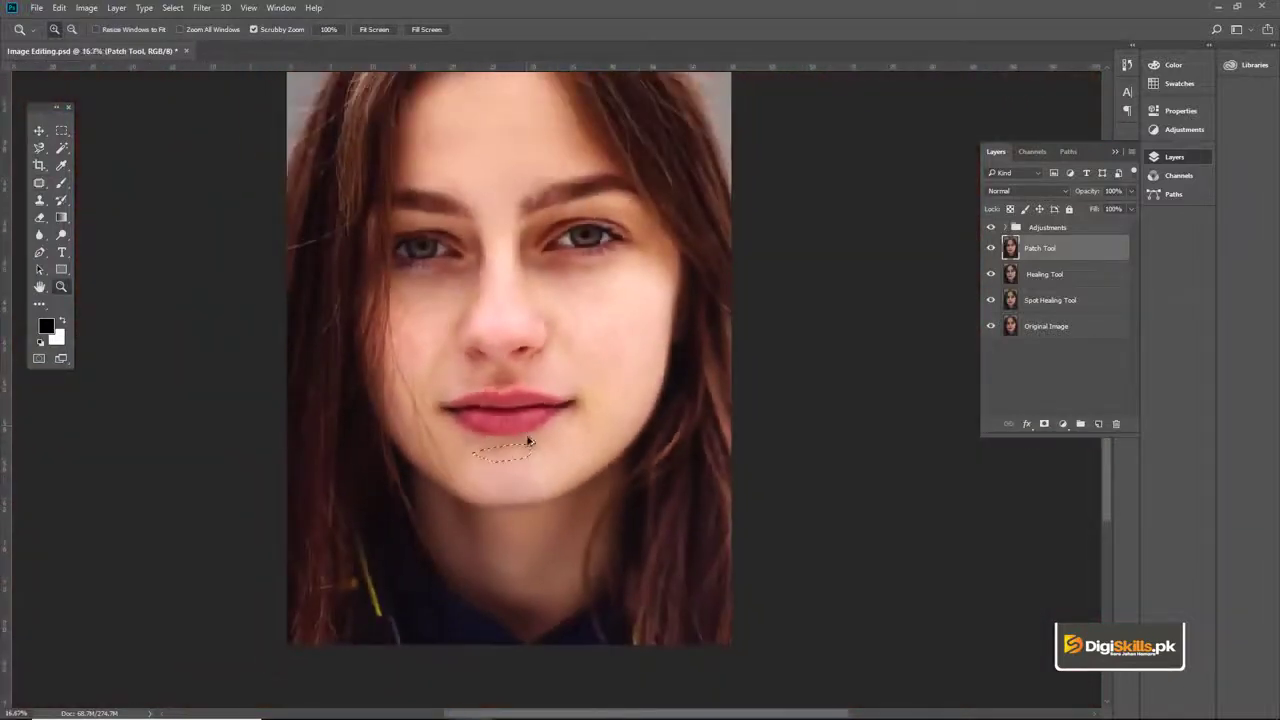
{"action": "key", "text": "ctrl+d"}
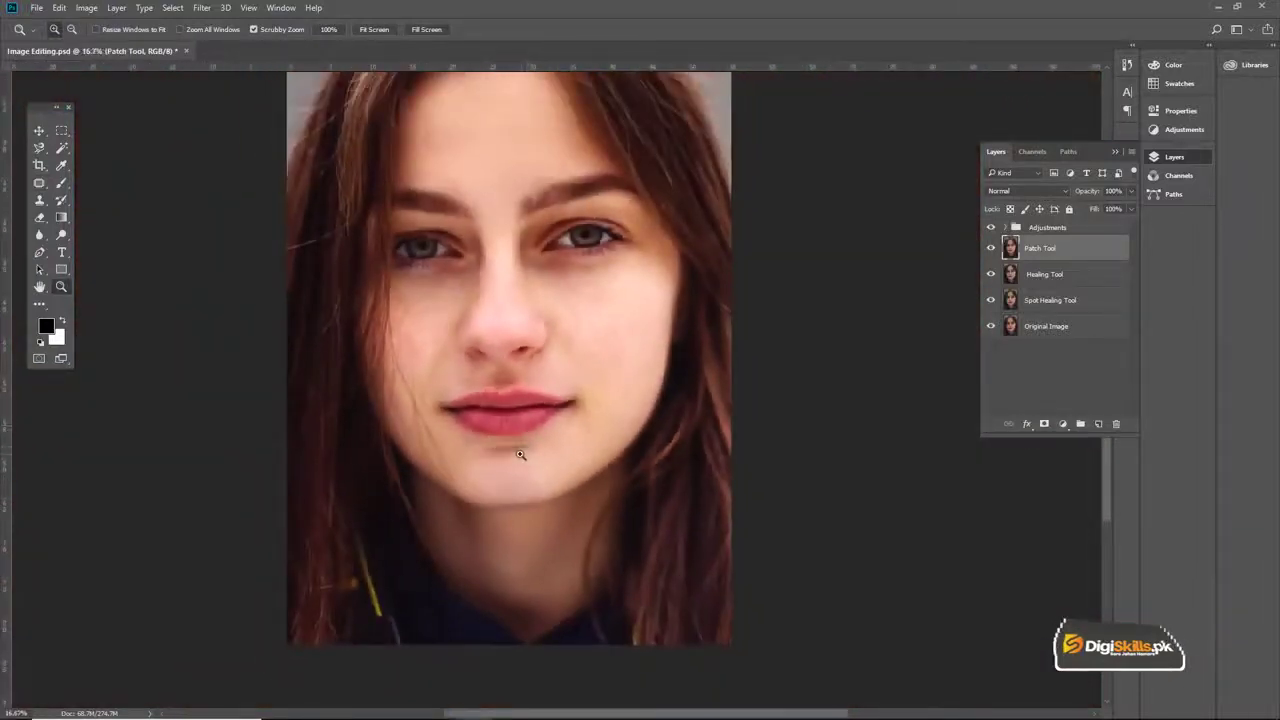
Step: Outline the crease below the lower lip with the Patch tool and replace it with chin skin slightly lower
{"action": "left_click", "coordinate": [520, 451]}
{"action": "left_click", "coordinate": [518, 451]}
{"action": "left_click", "coordinate": [515, 451]}
{"action": "key", "text": "v"}
{"action": "left_click_drag", "start_coordinate": [514, 449], "coordinate": [497, 489]}
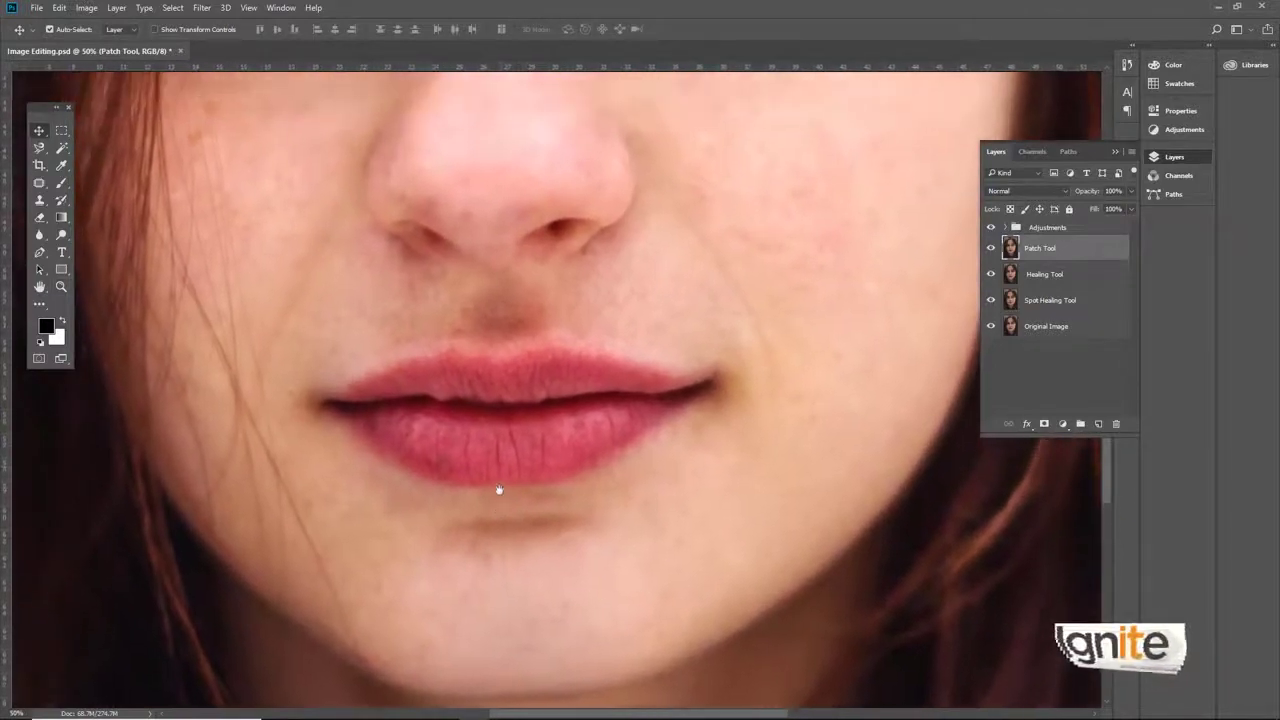
{"action": "left_click", "coordinate": [62, 200]}
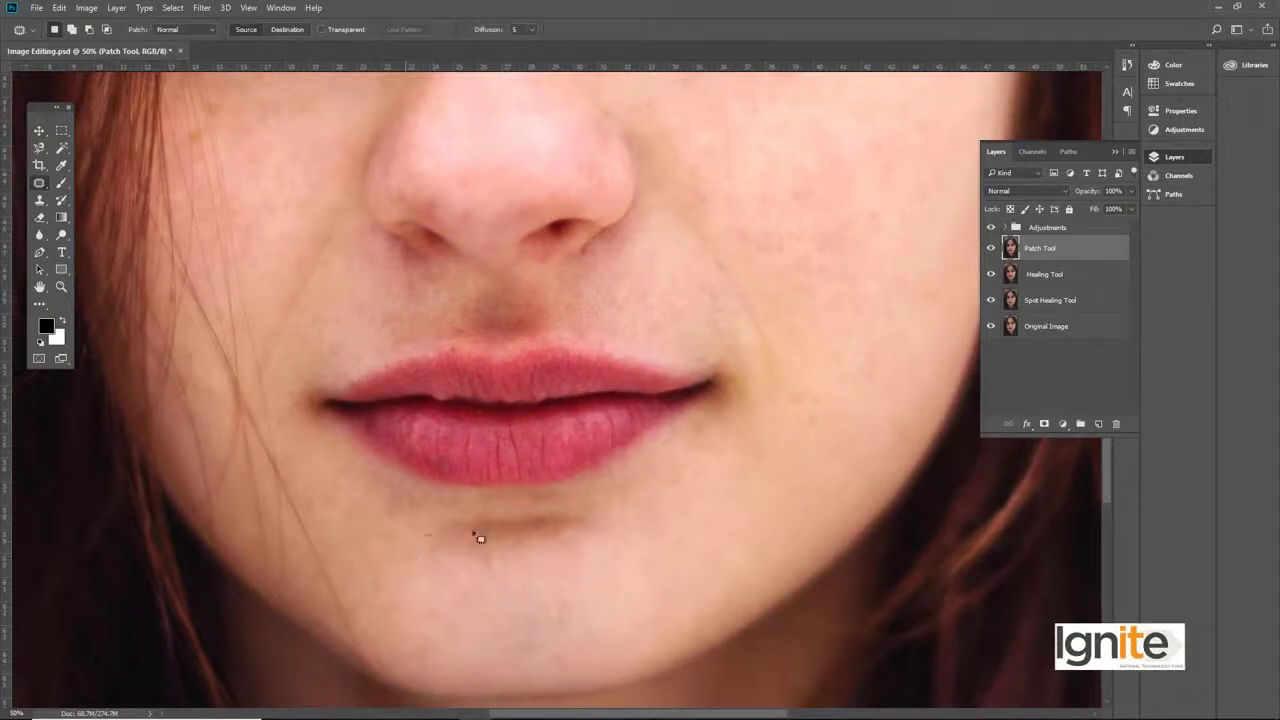
{"action": "left_click_drag", "start_coordinate": [430, 535], "coordinate": [426, 536]}
{"action": "left_click_drag", "start_coordinate": [520, 543], "coordinate": [514, 563]}
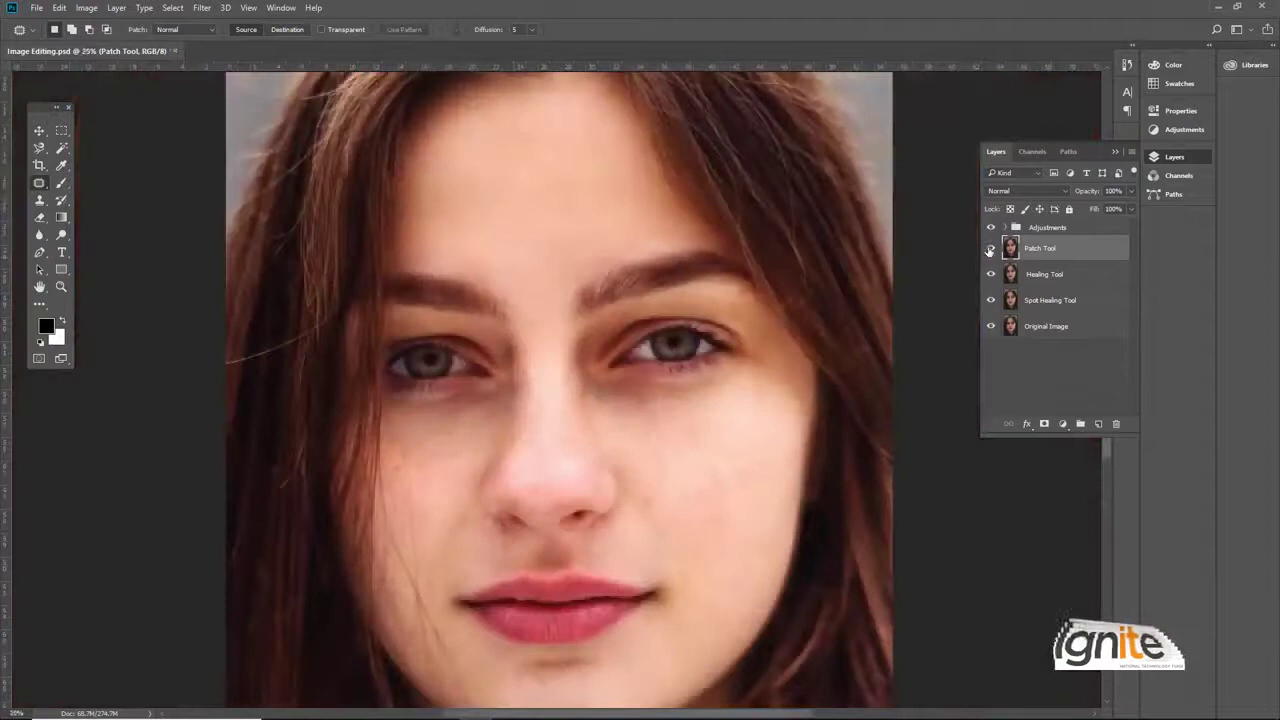
Step: Compare the face before and after retouching by hiding and showing the retouching layers
{"action": "left_click", "coordinate": [990, 248]}
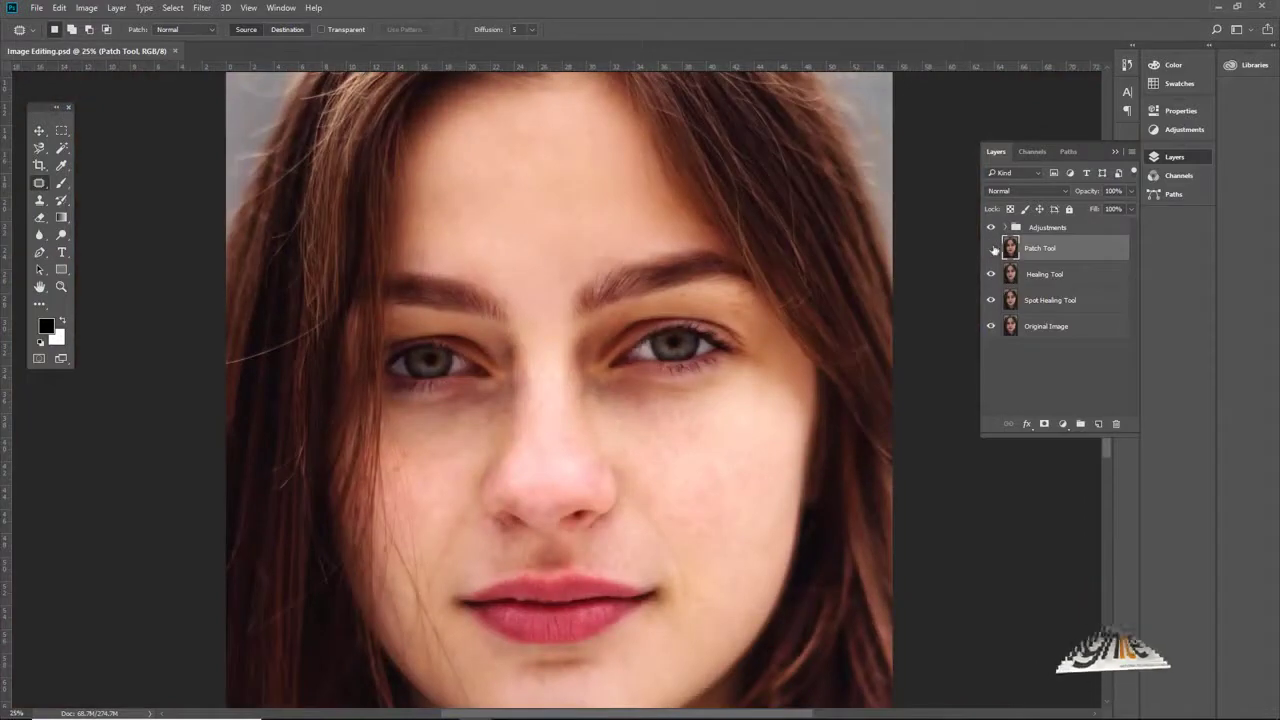
{"action": "left_click", "coordinate": [991, 275]}
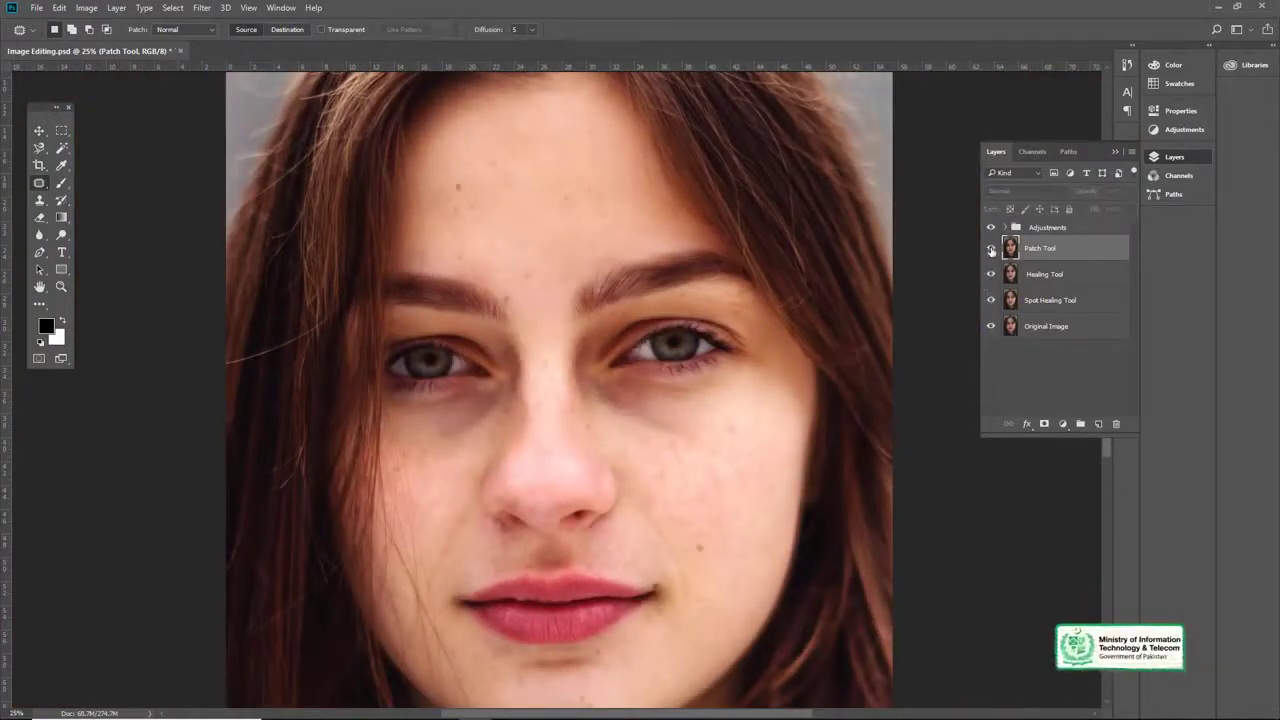
{"action": "left_click", "coordinate": [990, 248]}
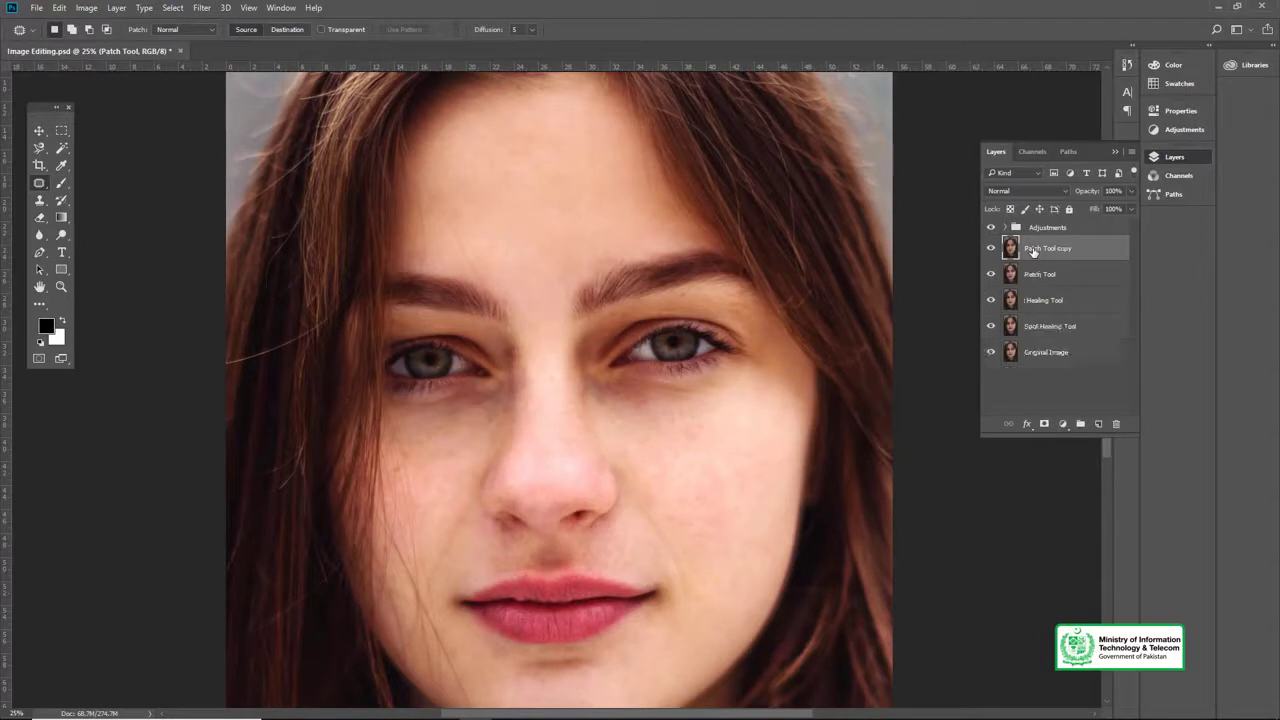
Step: Rename the duplicated patch layer as Clone Stamp Tool
{"action": "right_click", "coordinate": [40, 185]}
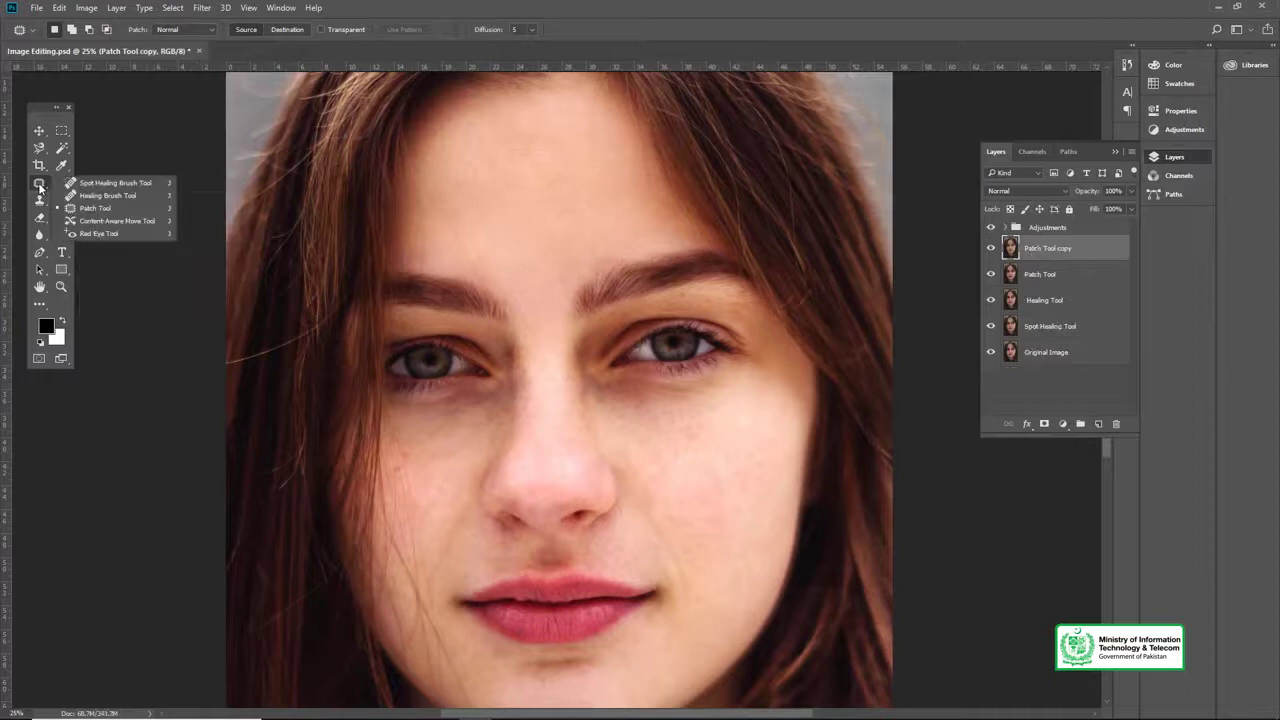
{"action": "left_click", "coordinate": [40, 187]}
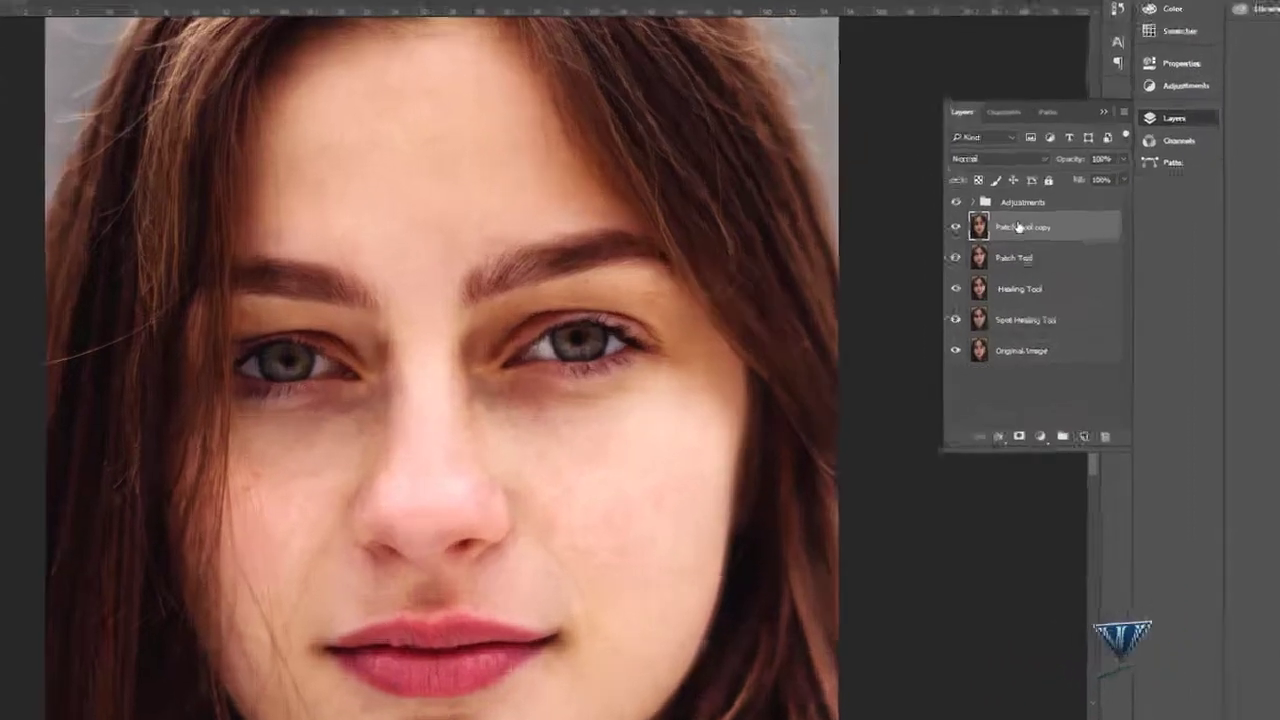
{"action": "double_click", "coordinate": [1018, 227]}
{"action": "type", "text": "Clone Stamp Tool"}
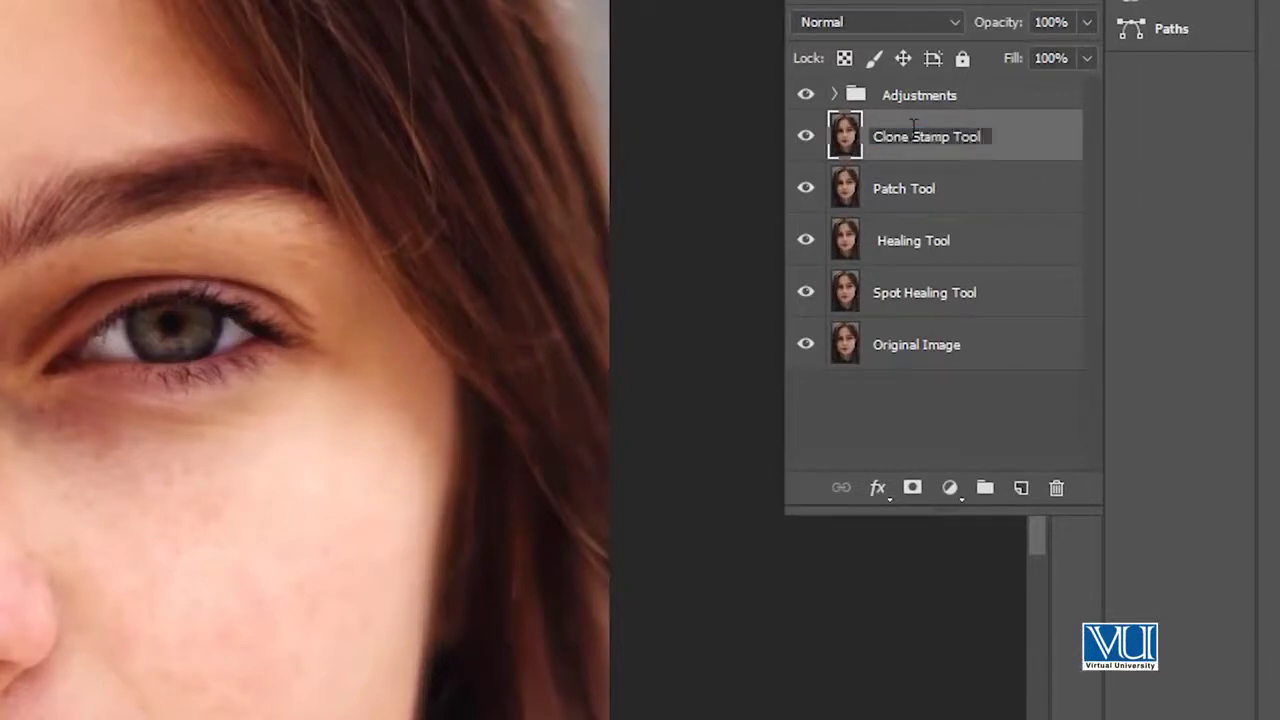
{"action": "key", "text": "Return"}
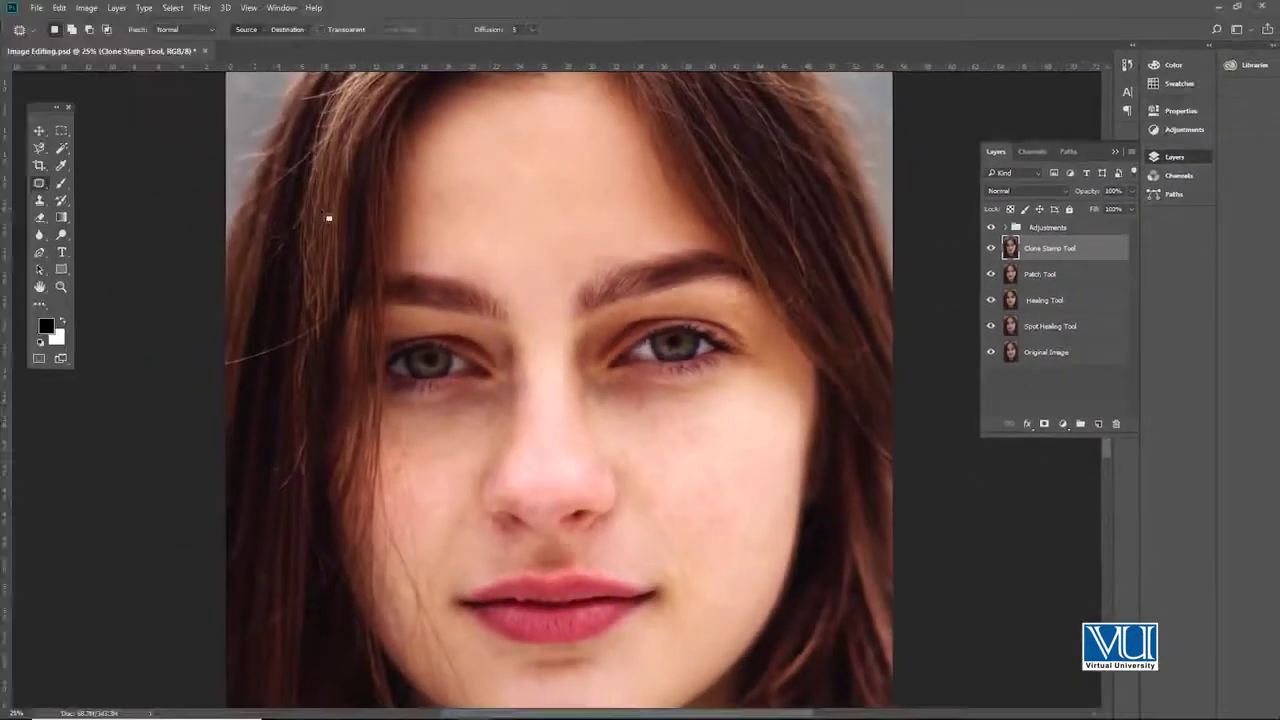
Step: Activate the Clone Stamp and set its opacity to 15% and its flow to 75%
{"action": "key", "text": "s"}
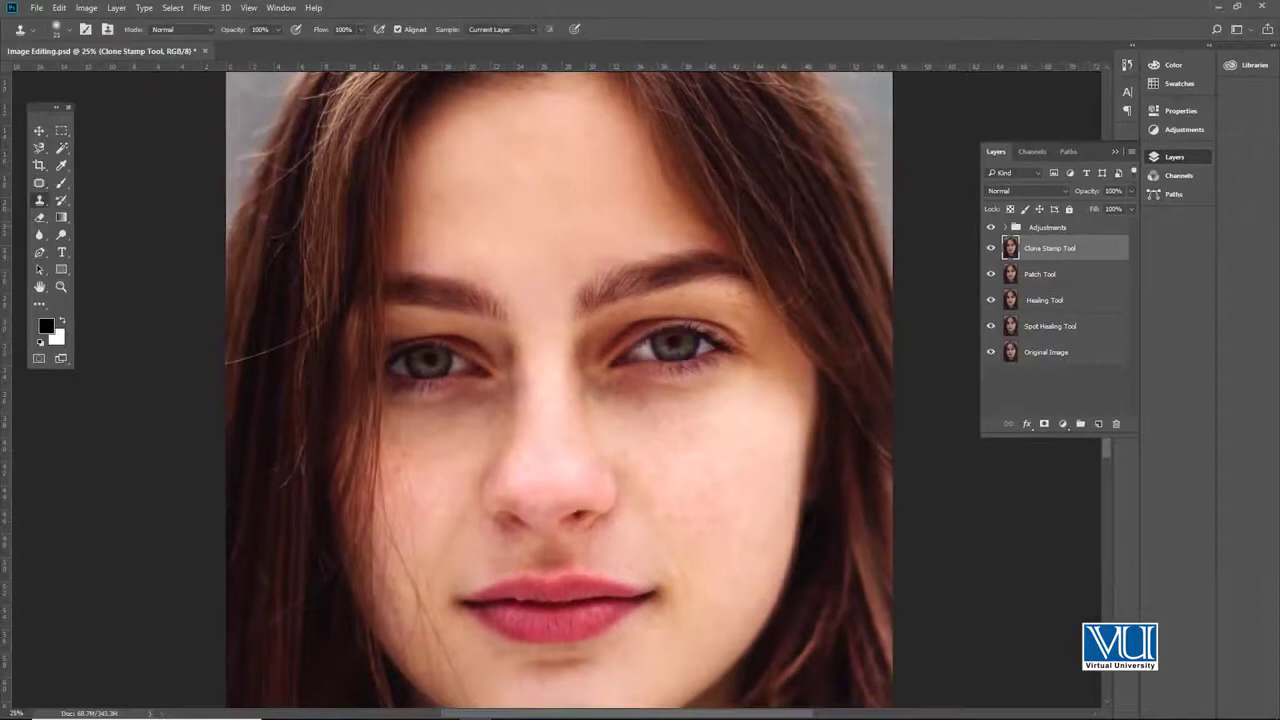
{"action": "right_click", "coordinate": [41, 205]}
{"action": "key", "text": "z"}
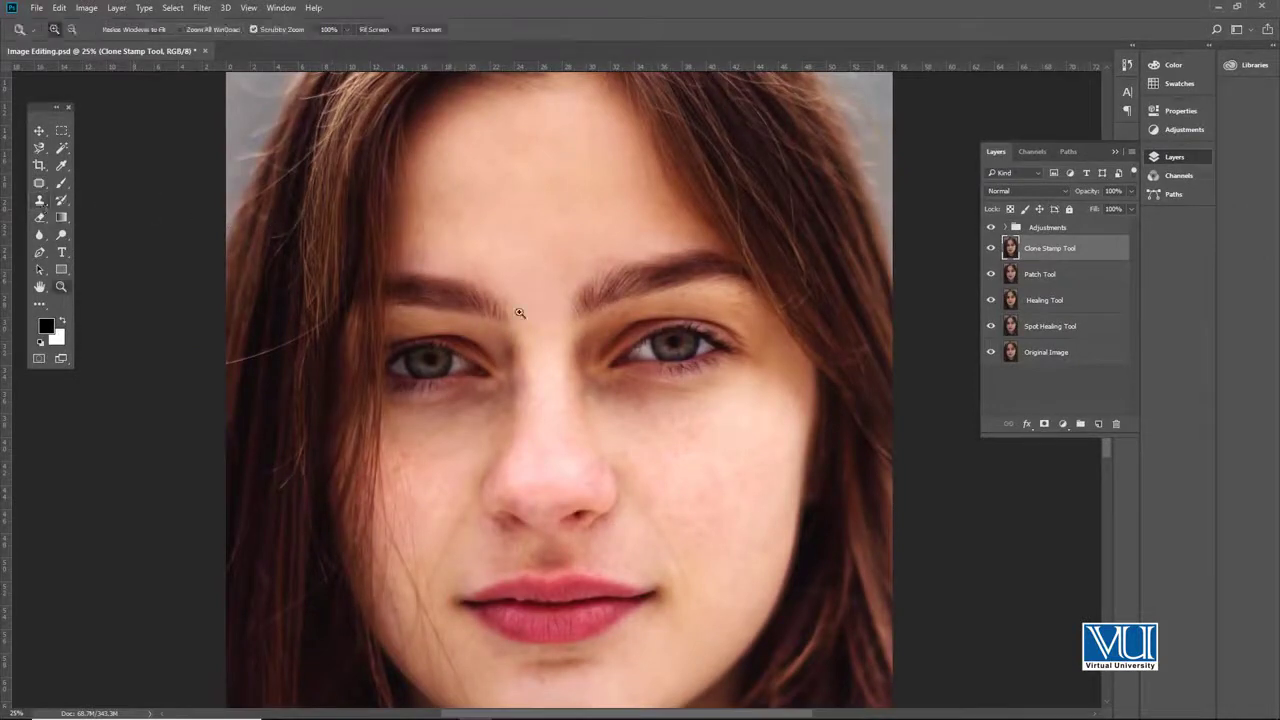
{"action": "left_click_drag", "start_coordinate": [511, 349], "coordinate": [478, 215]}
{"action": "key", "text": "v"}
{"action": "key", "text": "s"}
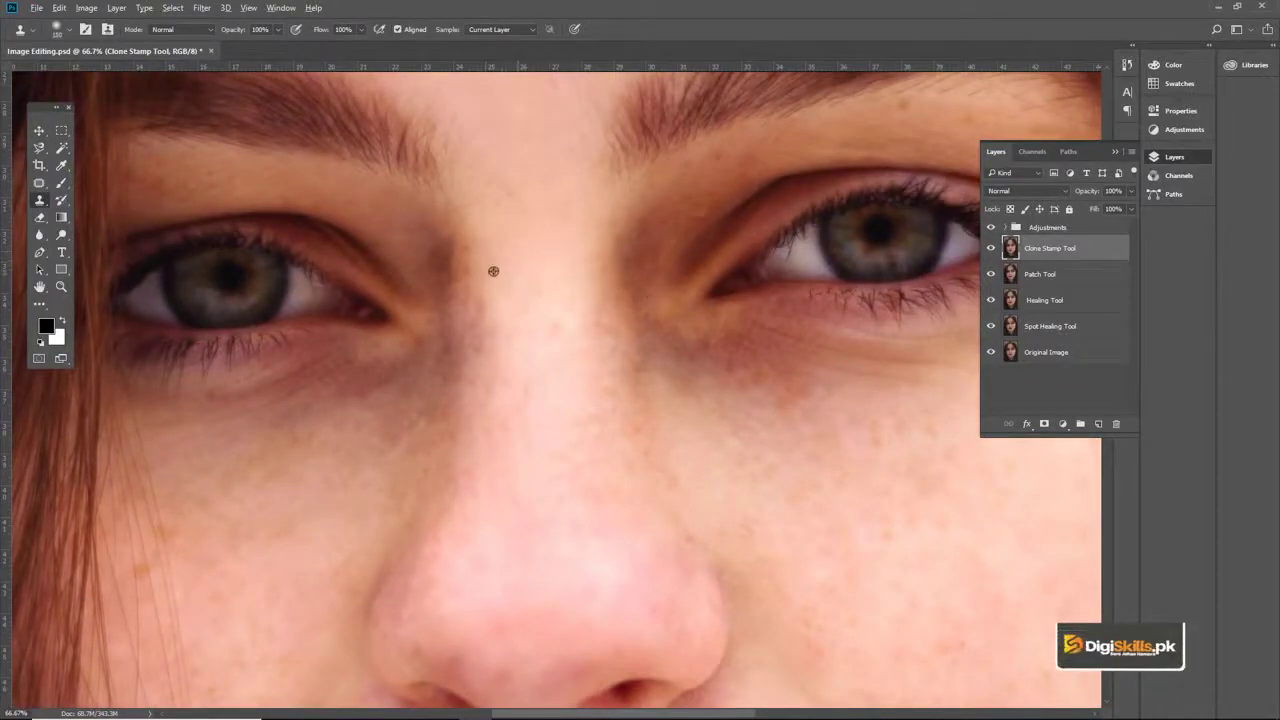
{"action": "left_click", "coordinate": [276, 30]}
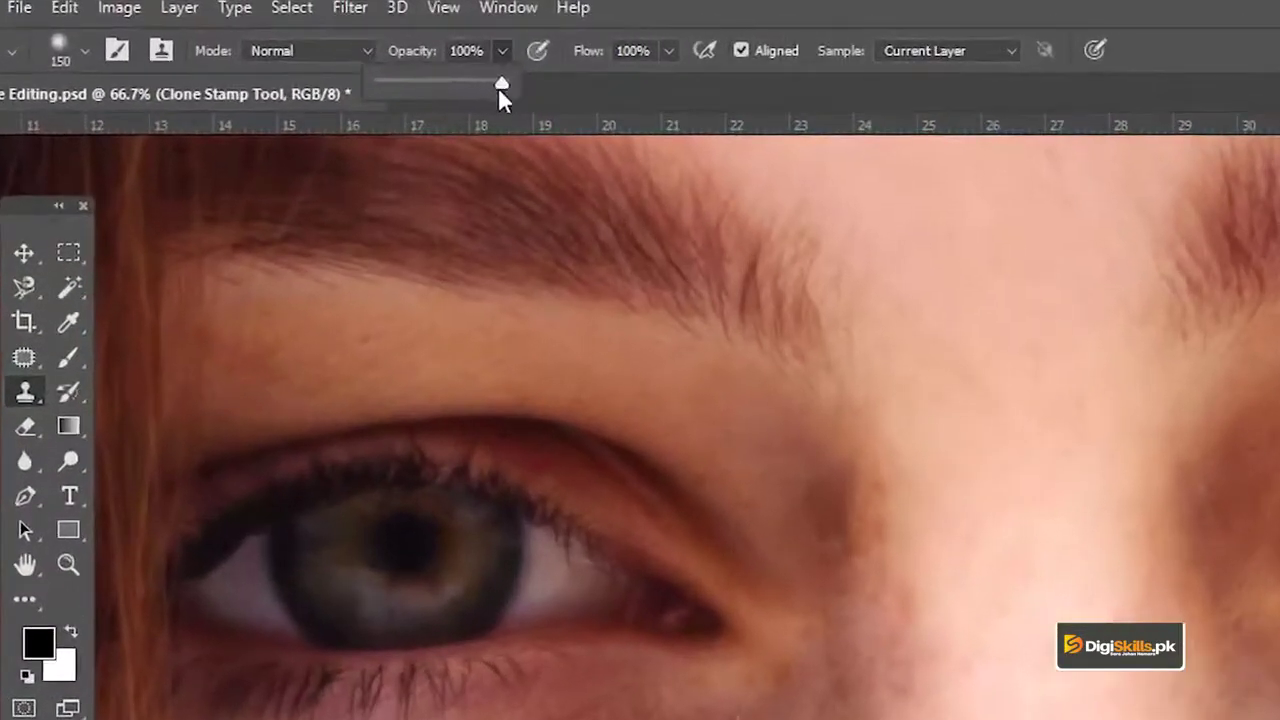
{"action": "left_click_drag", "start_coordinate": [425, 90], "coordinate": [400, 89]}
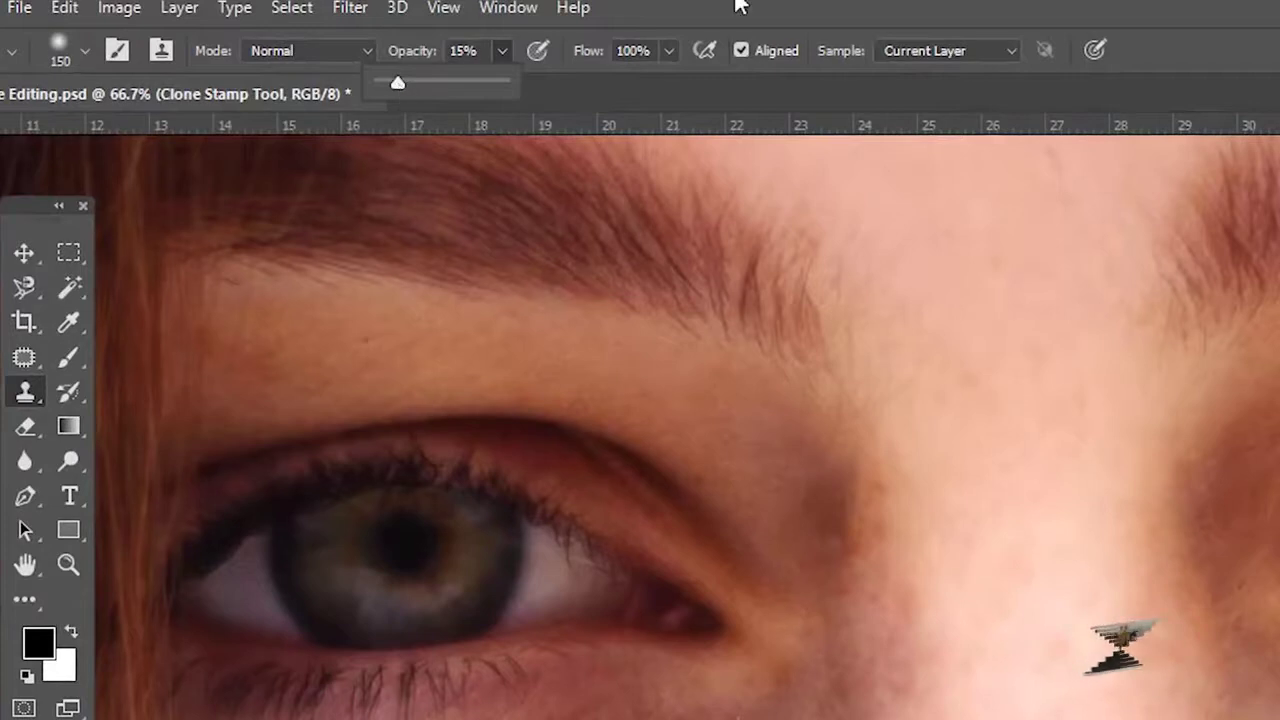
{"action": "left_click", "coordinate": [669, 51]}
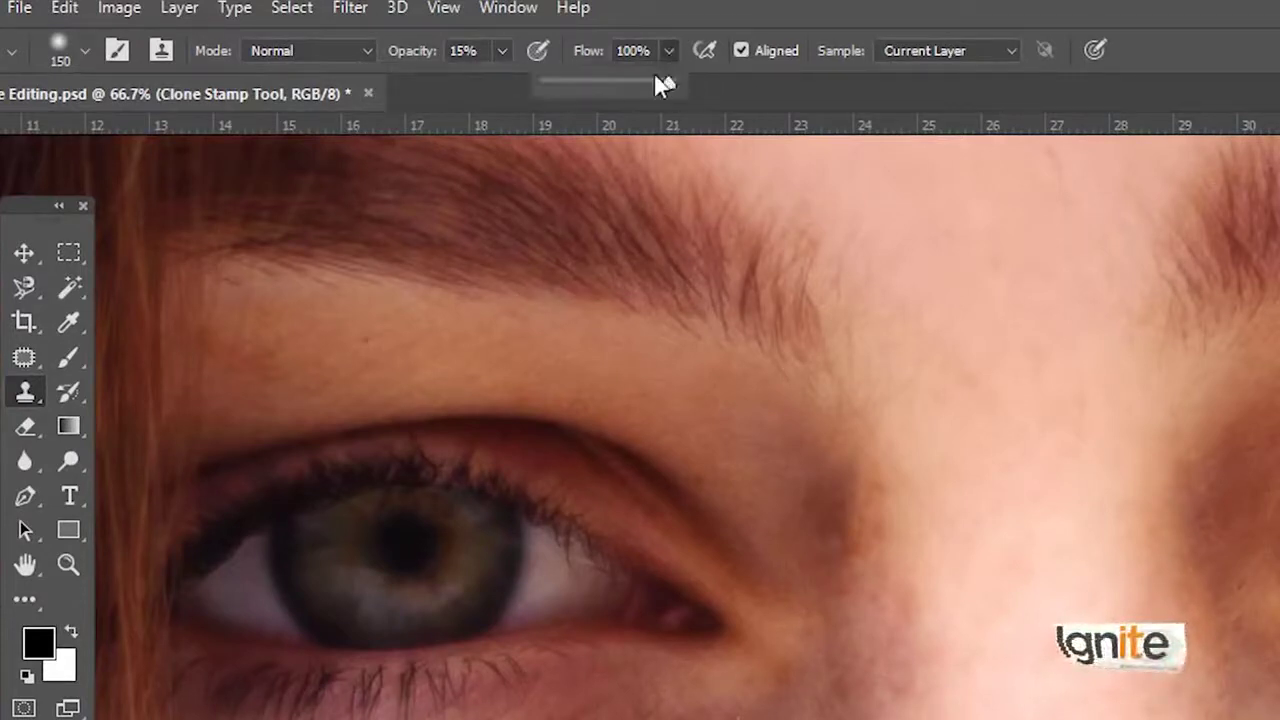
{"action": "left_click_drag", "start_coordinate": [642, 84], "coordinate": [638, 84]}
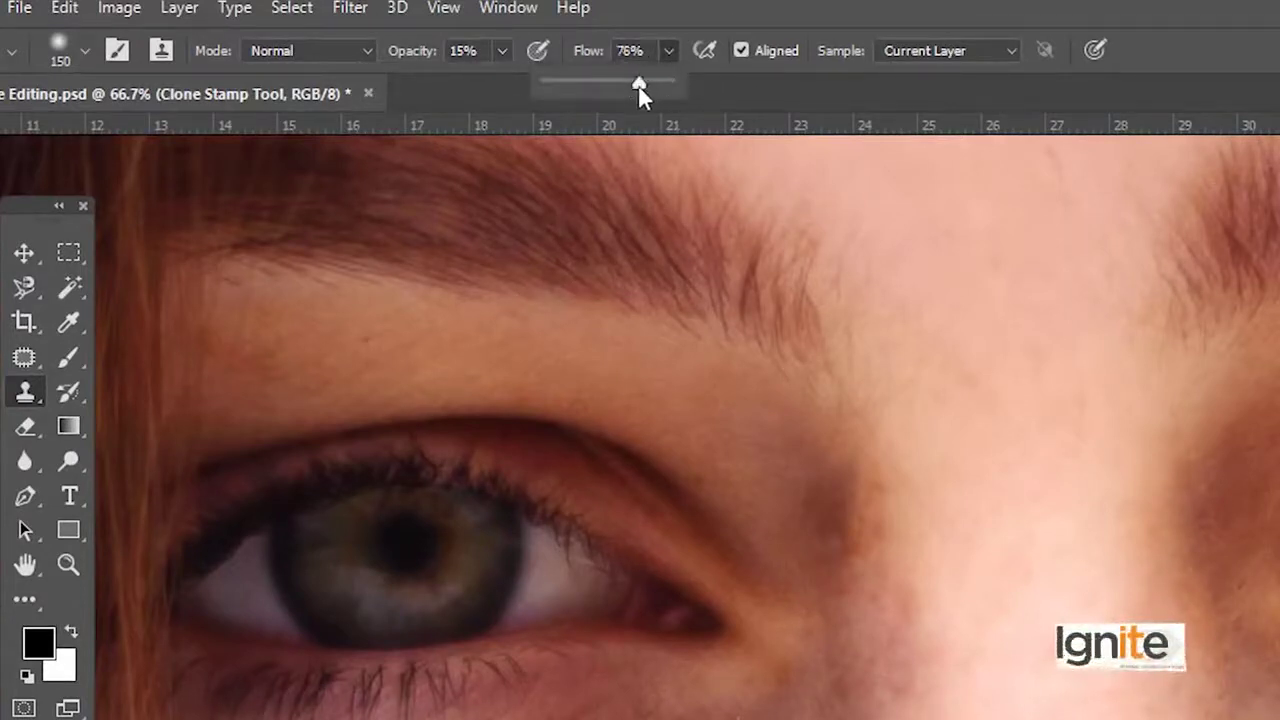
{"action": "left_click", "coordinate": [716, 12]}
Step: Clone lighter skin from the nose bridge over the shadow beside the inner corner of the eye nearest the loose hair strands
{"action": "left_click", "coordinate": [946, 494], "text": "alt"}
{"action": "mouse_move", "coordinate": [894, 480]}
{"action": "left_mouse_down"}
{"action": "mouse_move", "coordinate": [878, 505]}
{"action": "mouse_move", "coordinate": [877, 654]}
{"action": "left_mouse_up"}
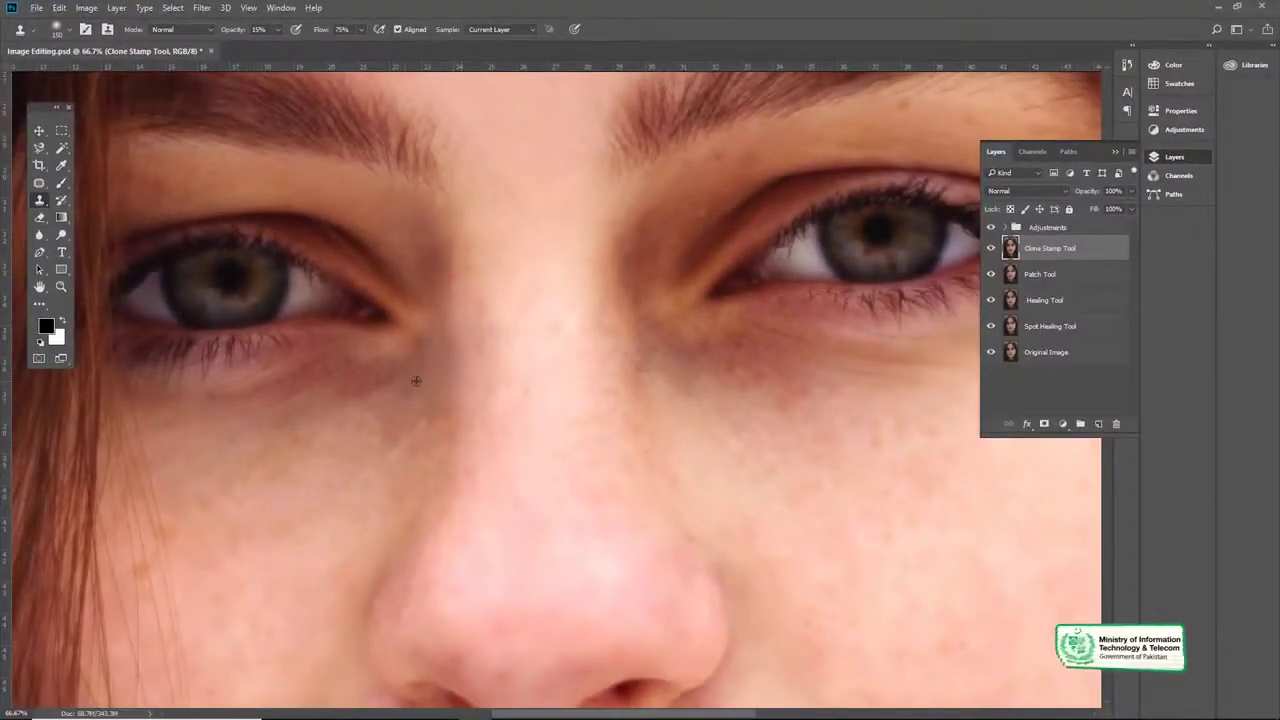
{"action": "left_click", "coordinate": [523, 249], "text": "alt"}
{"action": "left_click_drag", "start_coordinate": [462, 226], "coordinate": [467, 401]}
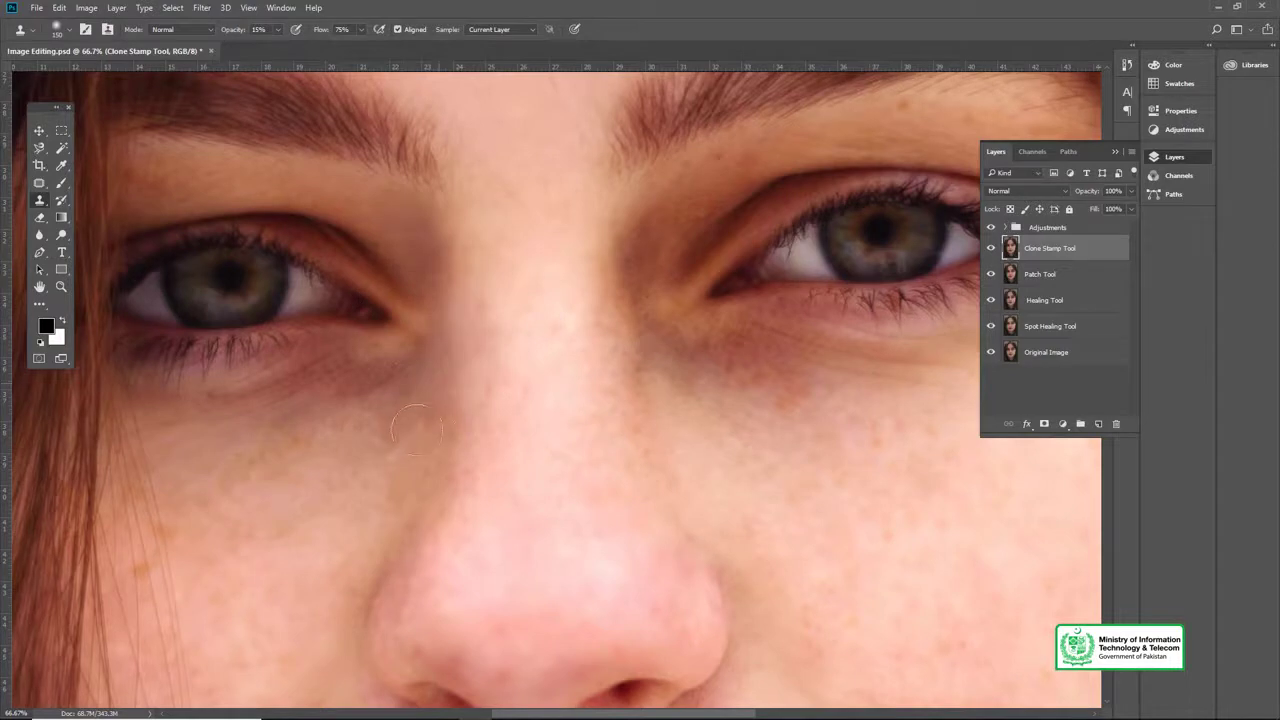
Step: Clone lighter skin over the shadow along the opposite side of the nose, below the other eye's inner corner
{"action": "left_click_drag", "start_coordinate": [618, 334], "coordinate": [532, 339]}
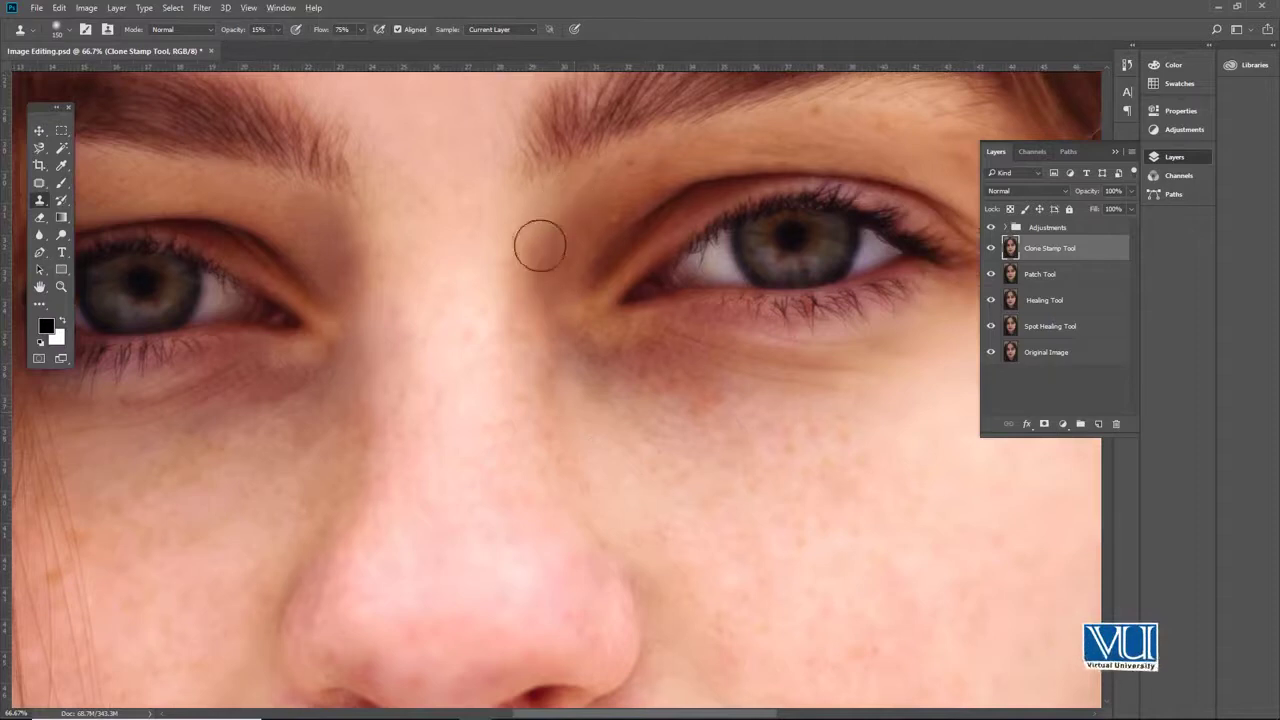
{"action": "left_click_drag", "start_coordinate": [552, 405], "coordinate": [564, 434]}
{"action": "left_click", "coordinate": [497, 371]}
Step: Clone smooth skin along the nose bridge and its shadowed side, resampling nearby skin and reducing the brush to 175 px
{"action": "key", "text": "z"}
{"action": "left_click", "coordinate": [435, 408], "text": "alt"}
{"action": "left_click", "coordinate": [435, 408], "text": "alt"}
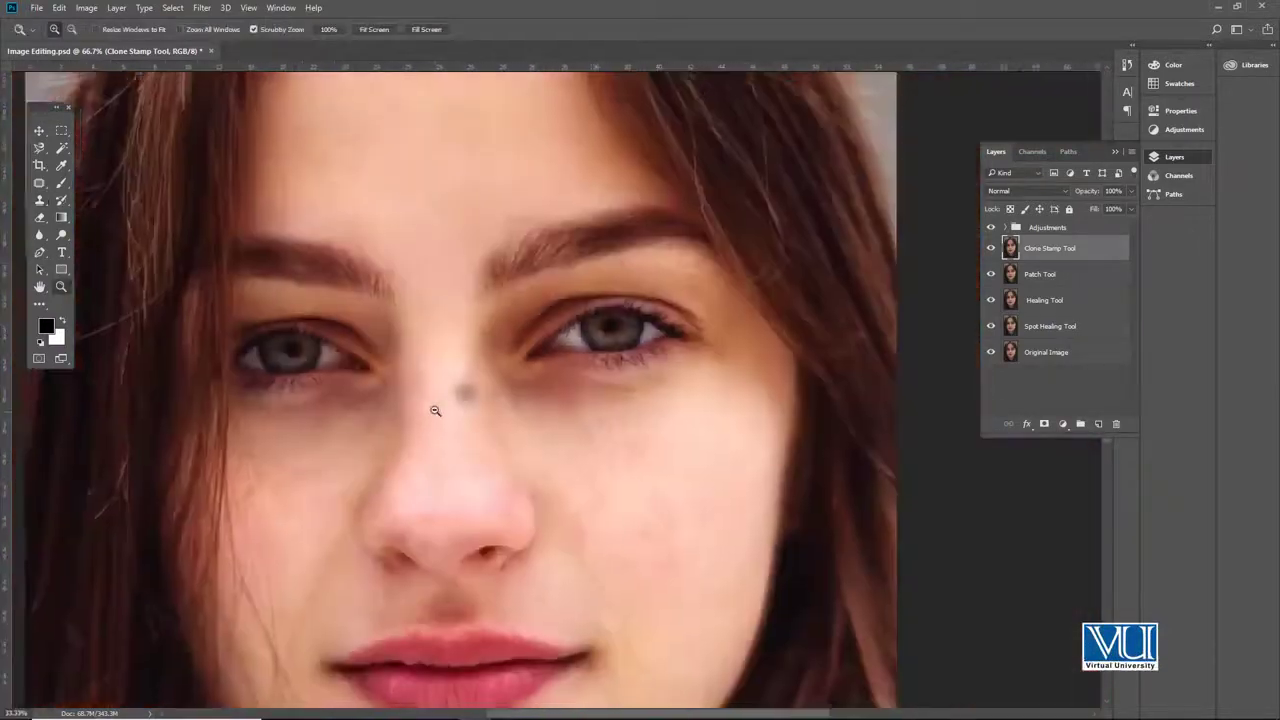
{"action": "left_click", "coordinate": [435, 408], "text": "alt"}
{"action": "left_click", "coordinate": [435, 408], "text": "alt"}
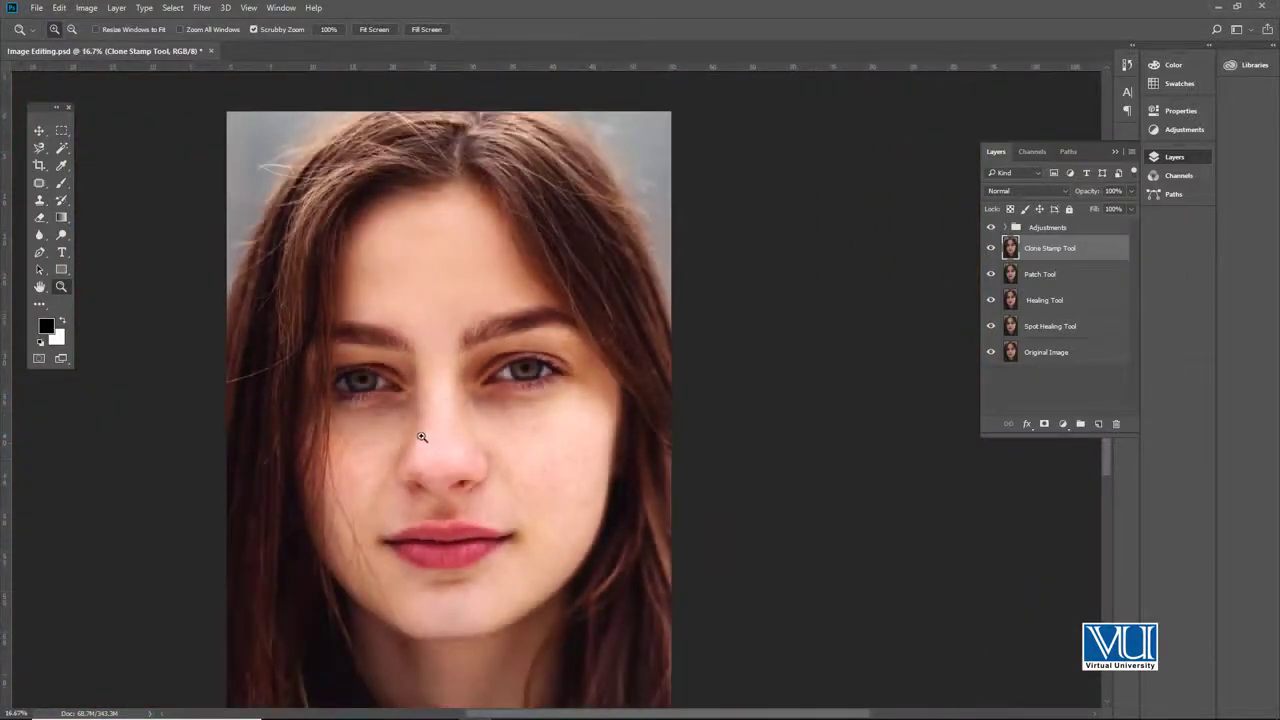
{"action": "left_click", "coordinate": [421, 437]}
{"action": "left_click", "coordinate": [420, 432]}
{"action": "key", "text": "v"}
{"action": "key", "text": "s"}
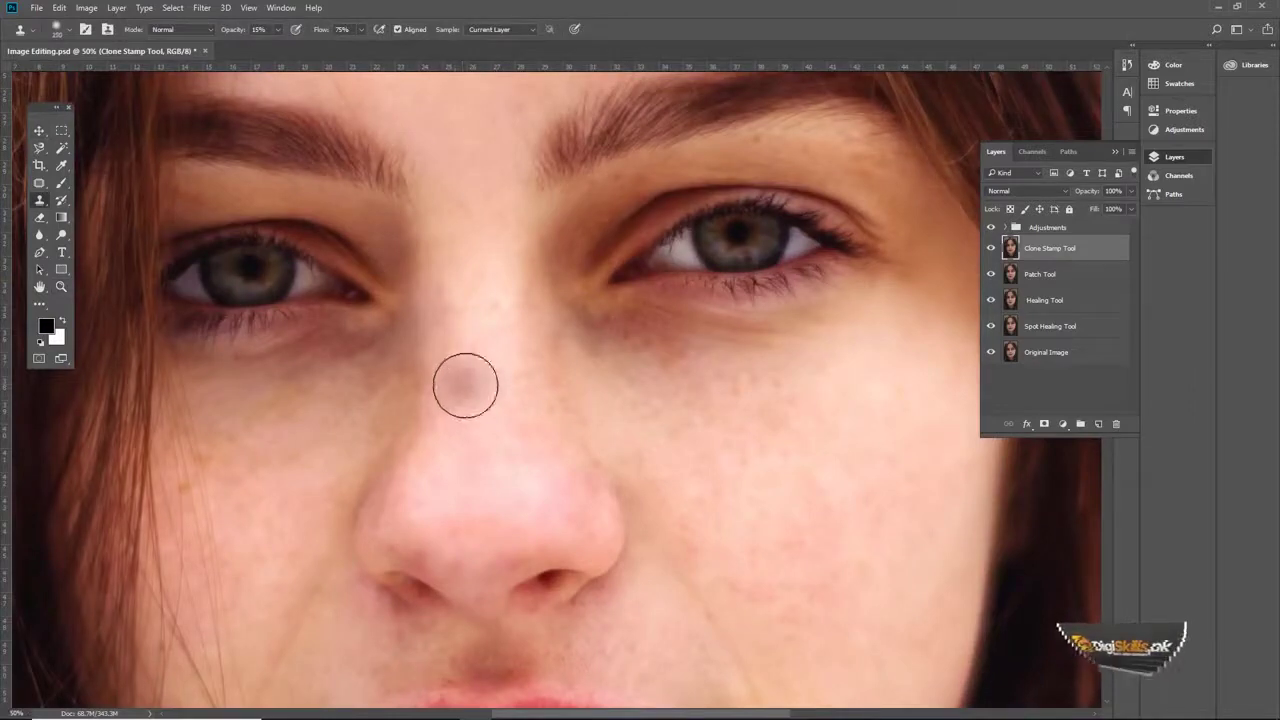
{"action": "left_click", "coordinate": [459, 373], "text": "alt"}
{"action": "left_click_drag", "start_coordinate": [448, 399], "coordinate": [427, 431]}
{"action": "left_click", "coordinate": [432, 391], "text": "alt"}
{"action": "key", "text": "bracketleft"}
{"action": "key", "text": "bracketleft"}
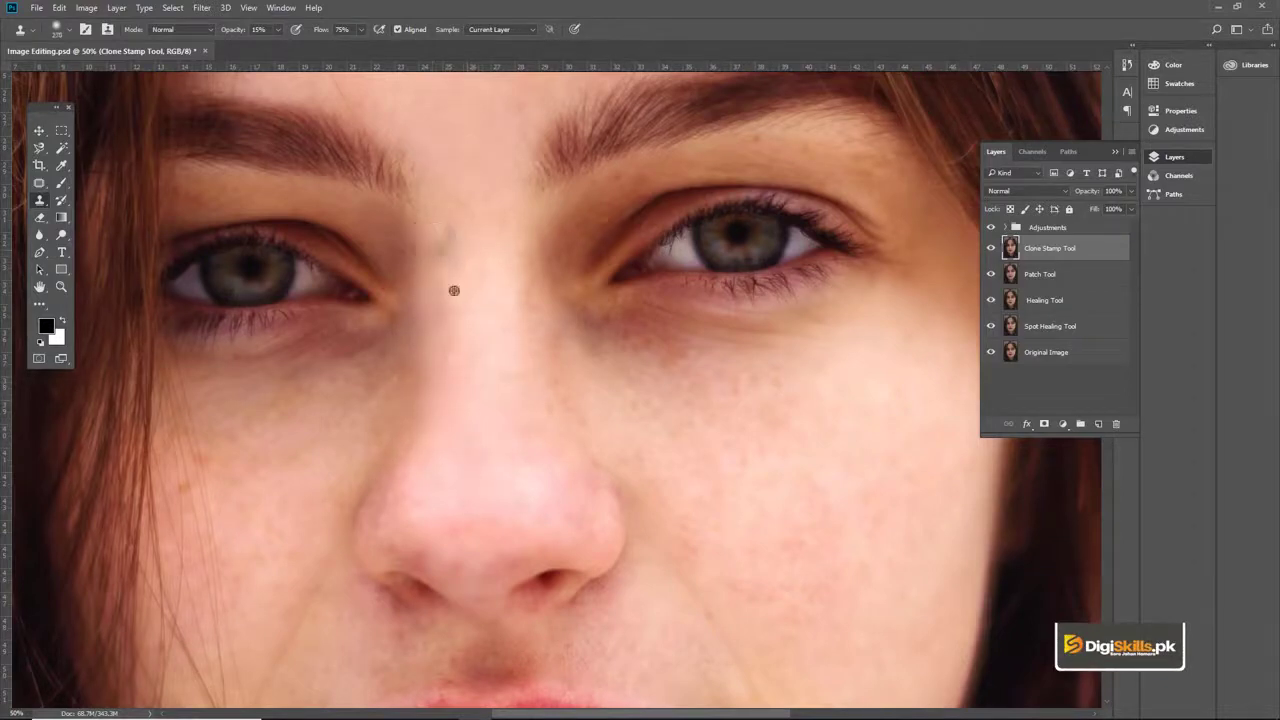
{"action": "left_click", "coordinate": [445, 383], "text": "alt"}
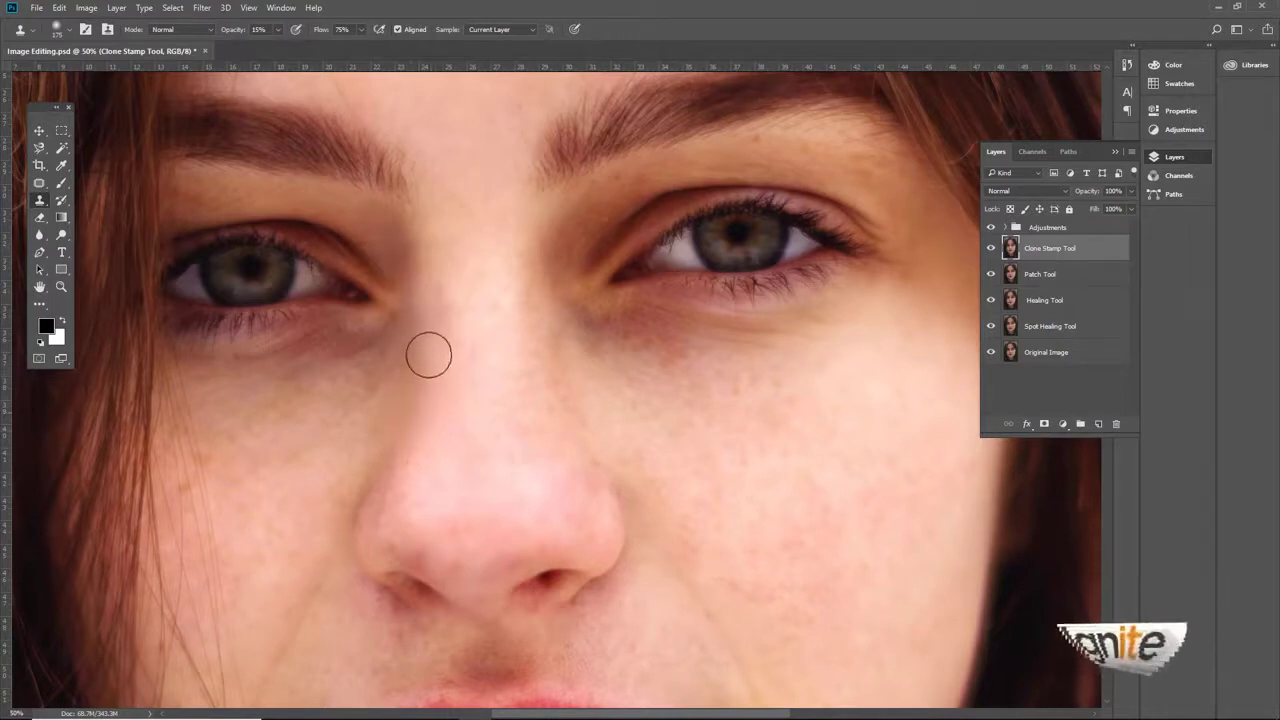
Step: Soften the crease below the lower lip and the shadow above the upper lip with the Clone Stamp at a 100 px brush
{"action": "scroll", "coordinate": [465, 475], "scroll_direction": "down", "scroll_amount": 5}
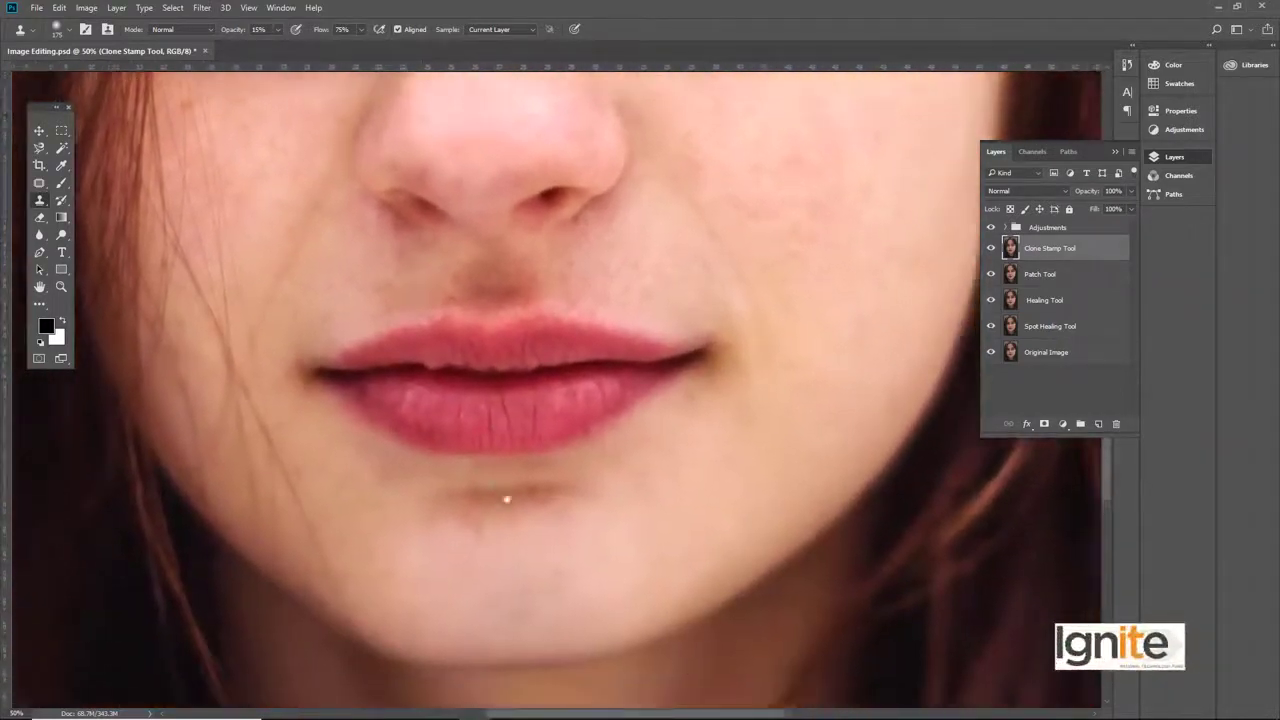
{"action": "left_click_drag", "start_coordinate": [507, 499], "coordinate": [498, 492]}
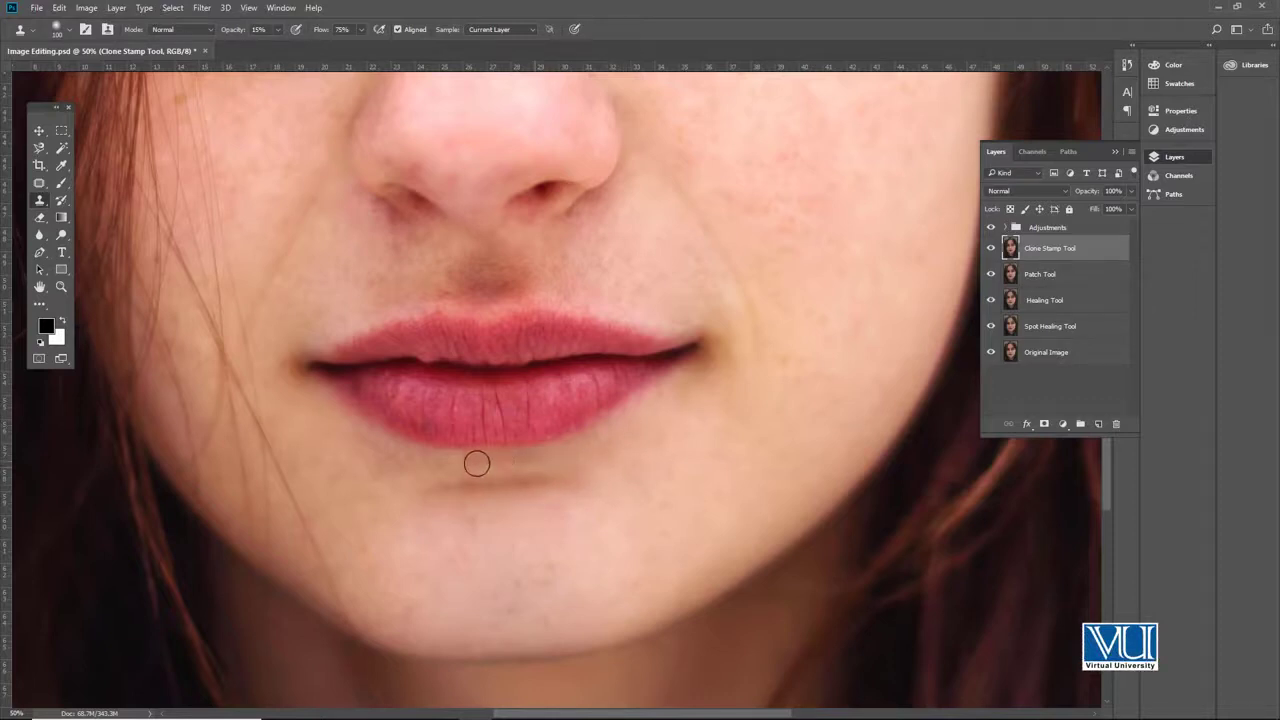
{"action": "left_click_drag", "start_coordinate": [562, 374], "coordinate": [563, 500]}
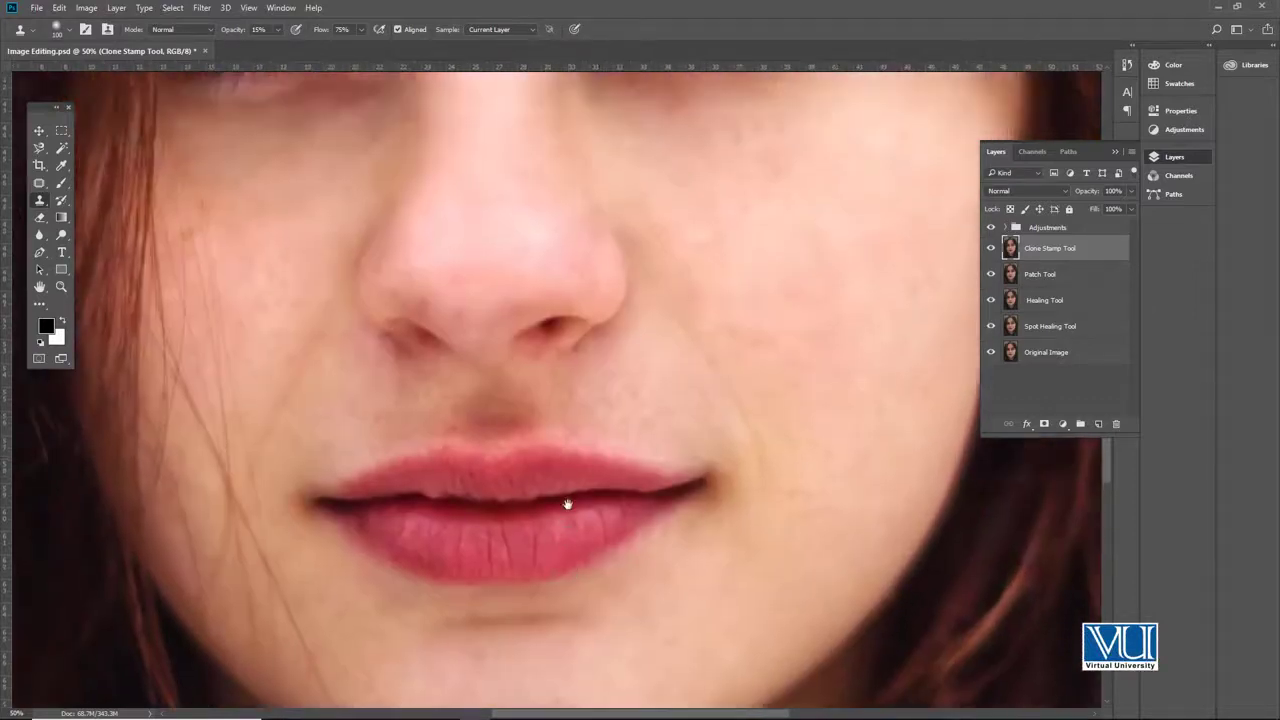
{"action": "left_click_drag", "start_coordinate": [558, 396], "coordinate": [566, 423]}
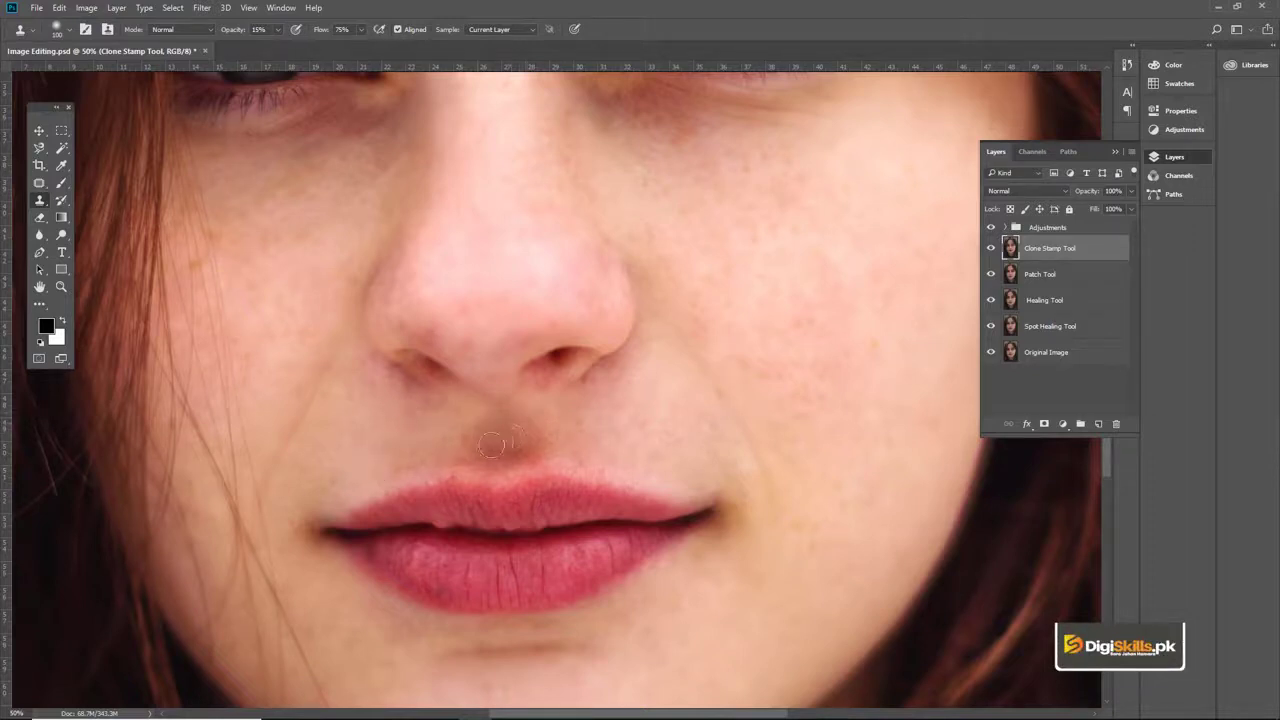
{"action": "left_click_drag", "start_coordinate": [466, 425], "coordinate": [474, 458]}
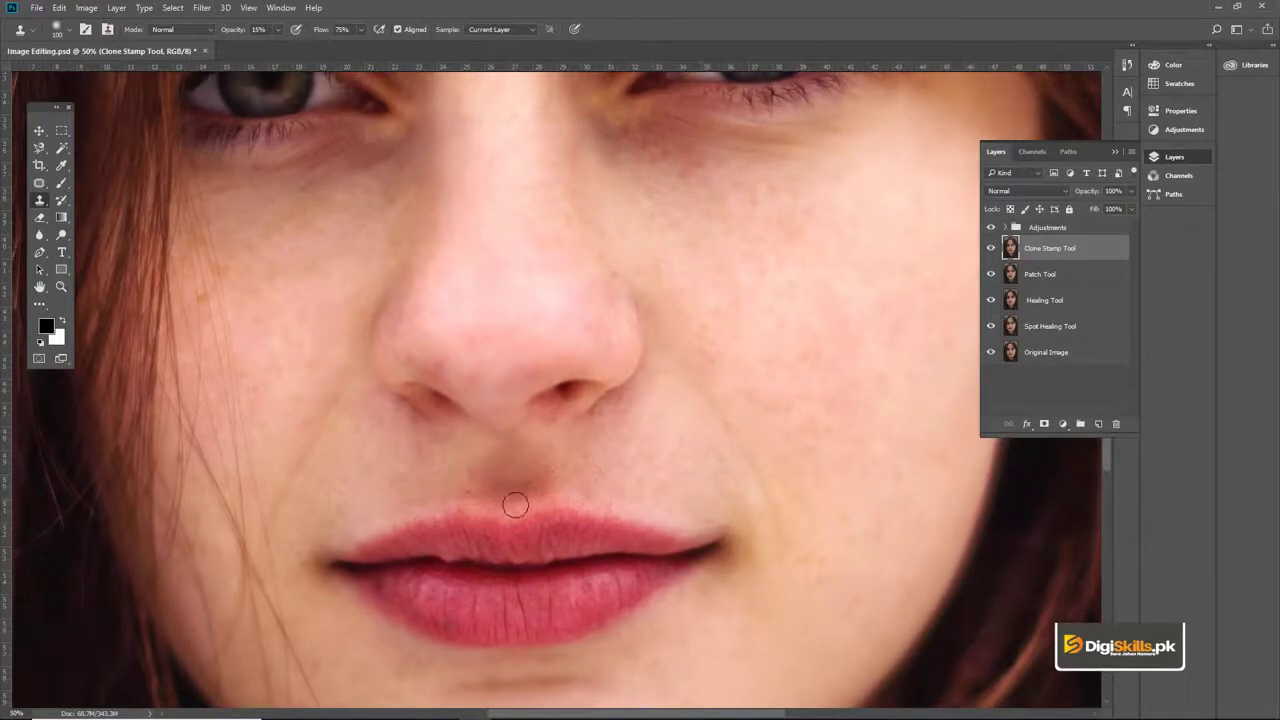
Step: Clone skin sampled beside the inner eyebrow over the dark upper-eyelid areas near the inner corners of both eyes
{"action": "mouse_move", "coordinate": [399, 395]}
{"action": "left_mouse_down"}
{"action": "mouse_move", "coordinate": [447, 413]}
{"action": "mouse_move", "coordinate": [457, 448]}
{"action": "left_mouse_up"}
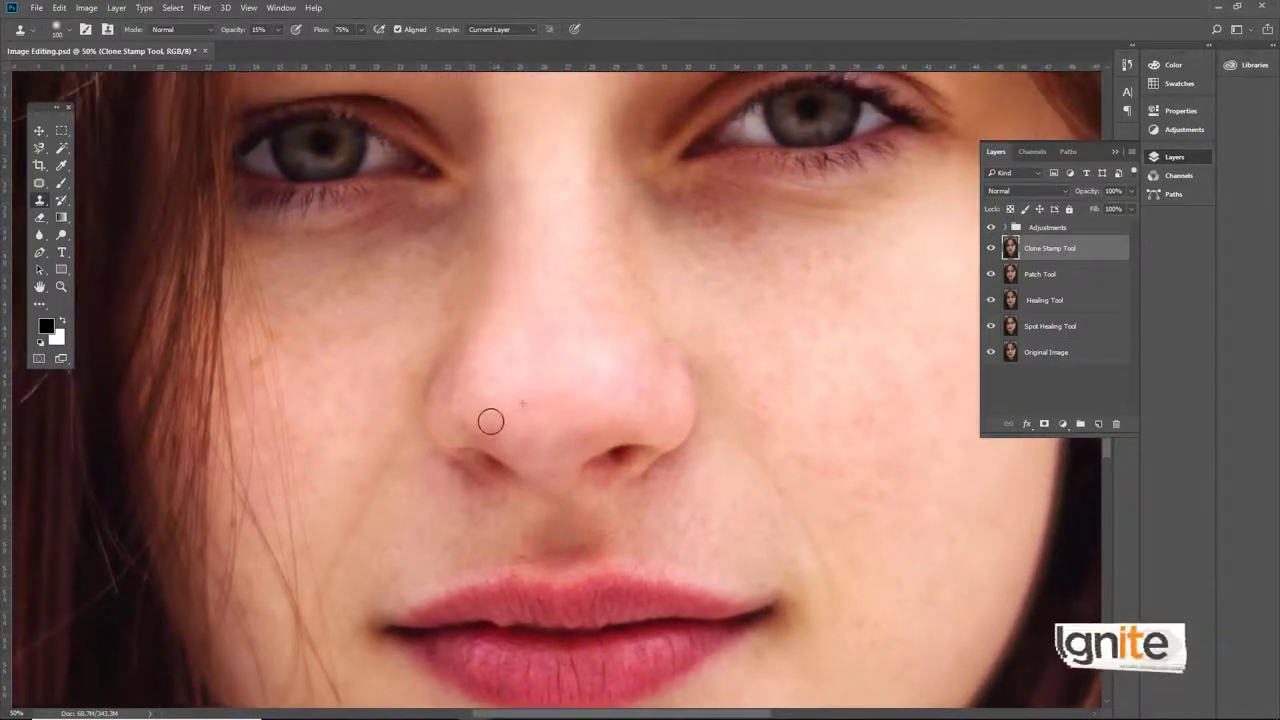
{"action": "mouse_move", "coordinate": [562, 345]}
{"action": "left_mouse_down"}
{"action": "mouse_move", "coordinate": [581, 398]}
{"action": "mouse_move", "coordinate": [563, 404]}
{"action": "mouse_move", "coordinate": [551, 447]}
{"action": "left_mouse_up"}
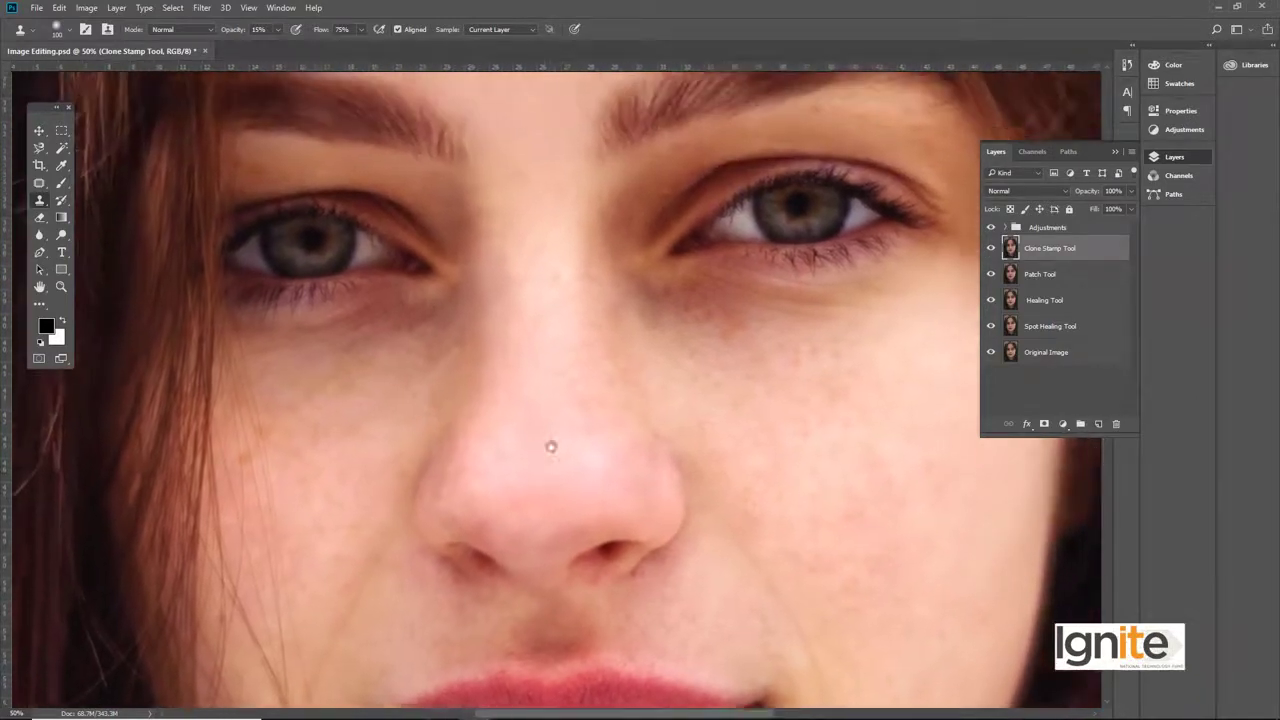
{"action": "scroll", "coordinate": [550, 447], "scroll_direction": "up", "scroll_amount": 3}
{"action": "scroll", "coordinate": [540, 367], "scroll_direction": "up", "scroll_amount": 2}
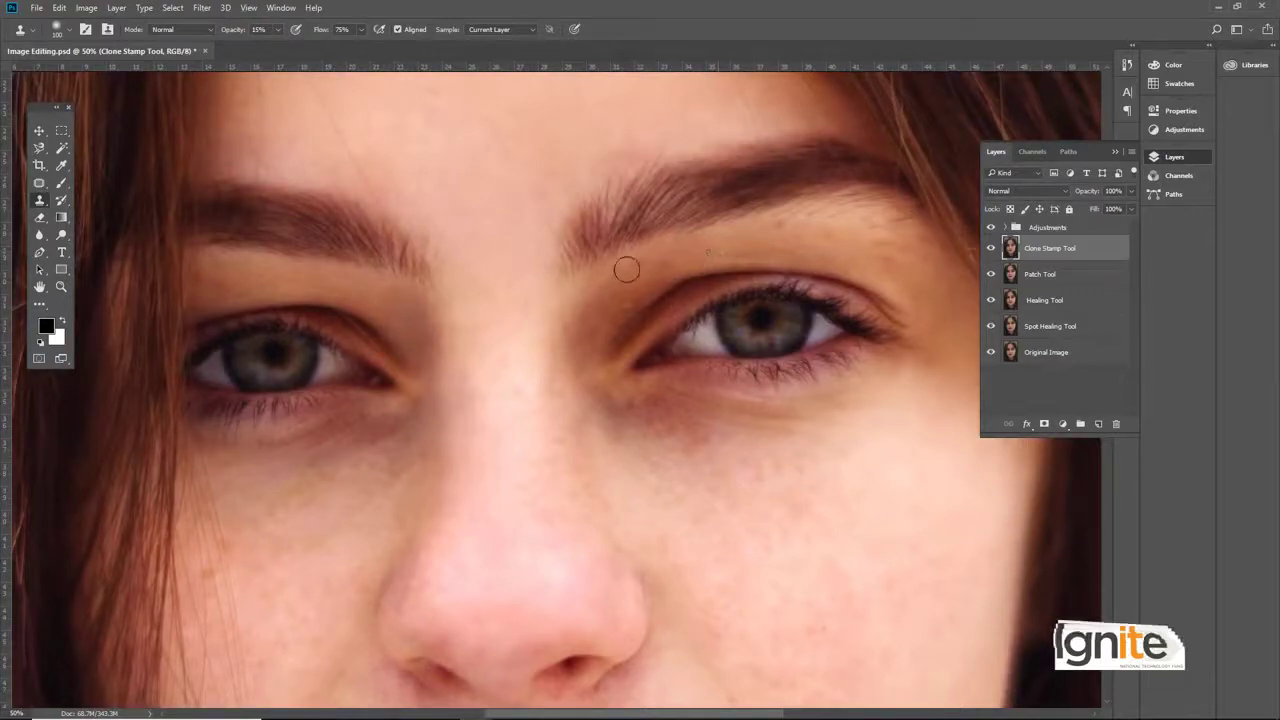
{"action": "left_click", "coordinate": [589, 285], "text": "alt"}
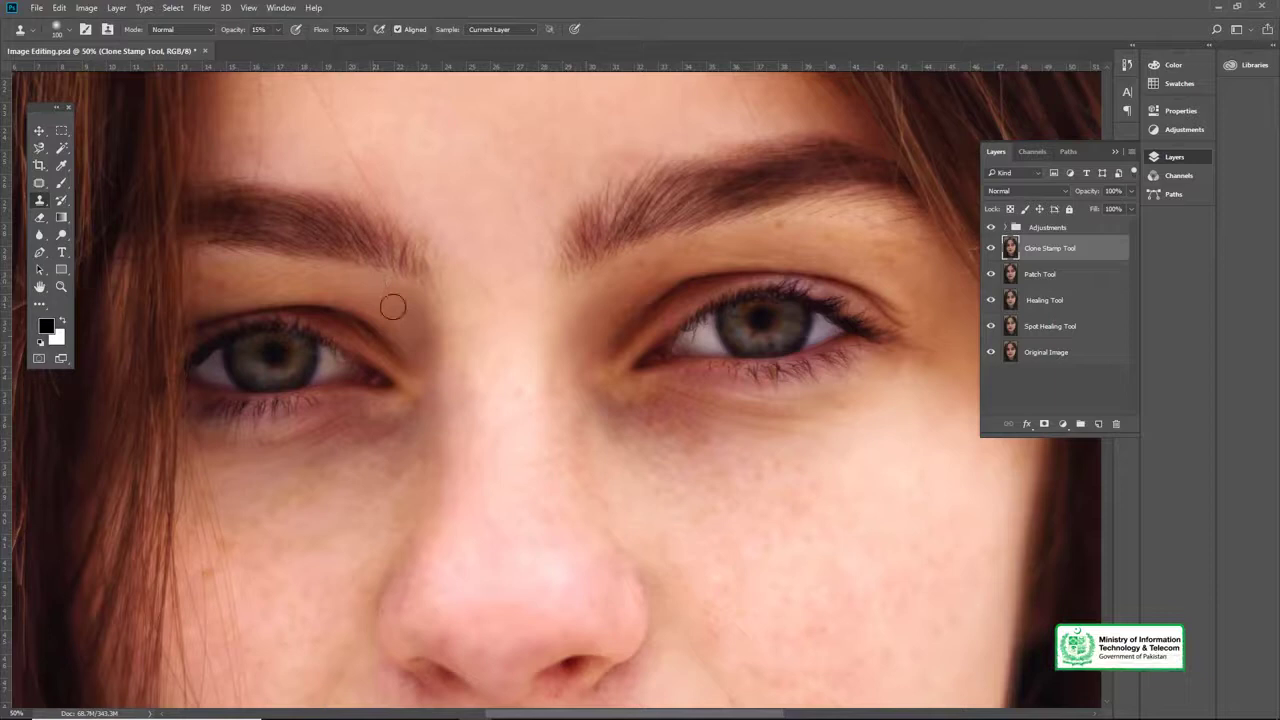
{"action": "left_click_drag", "start_coordinate": [392, 308], "coordinate": [492, 328]}
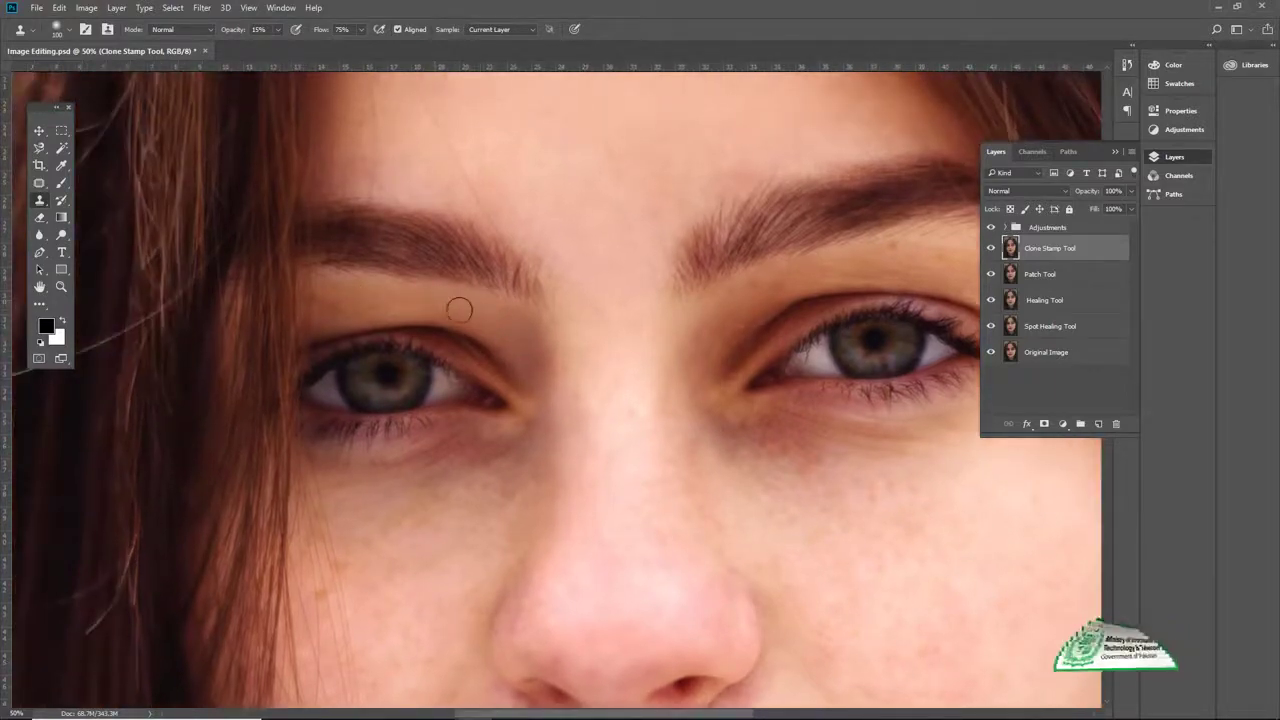
Step: Examine the cloned areas on the whole portrait and up close around the nose and eyes
{"action": "scroll", "coordinate": [520, 280], "scroll_direction": "up", "scroll_amount": 6}
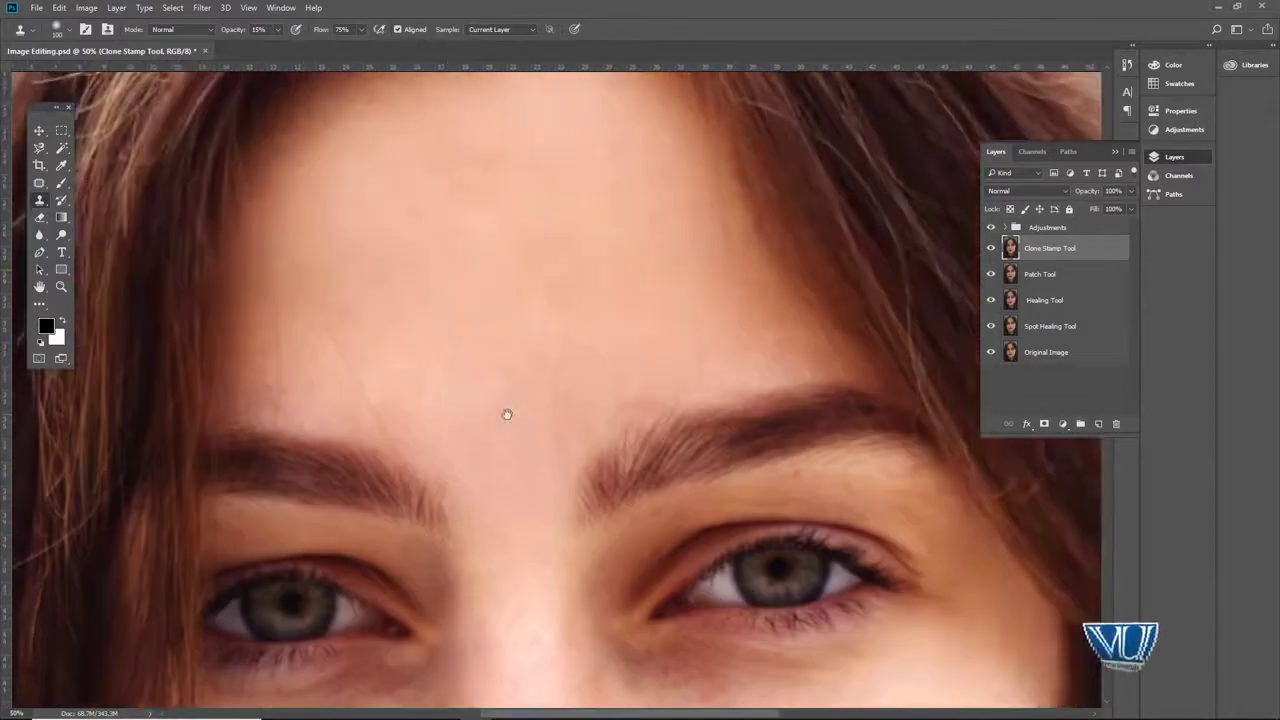
{"action": "key", "text": "z"}
{"action": "left_click", "coordinate": [554, 413], "text": "alt"}
{"action": "left_click", "coordinate": [554, 420], "text": "alt"}
{"action": "left_click", "coordinate": [554, 438], "text": "alt"}
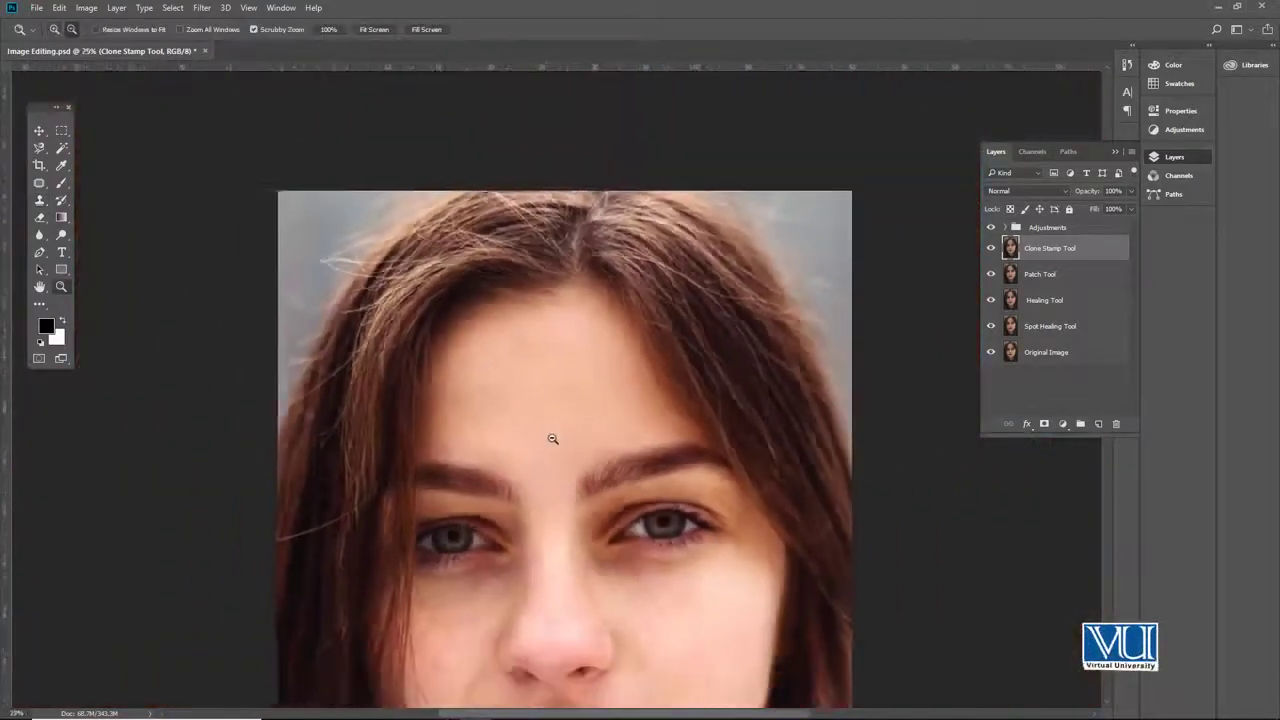
{"action": "left_click", "coordinate": [564, 465], "text": "alt"}
{"action": "left_click", "coordinate": [545, 411]}
{"action": "key", "text": "s"}
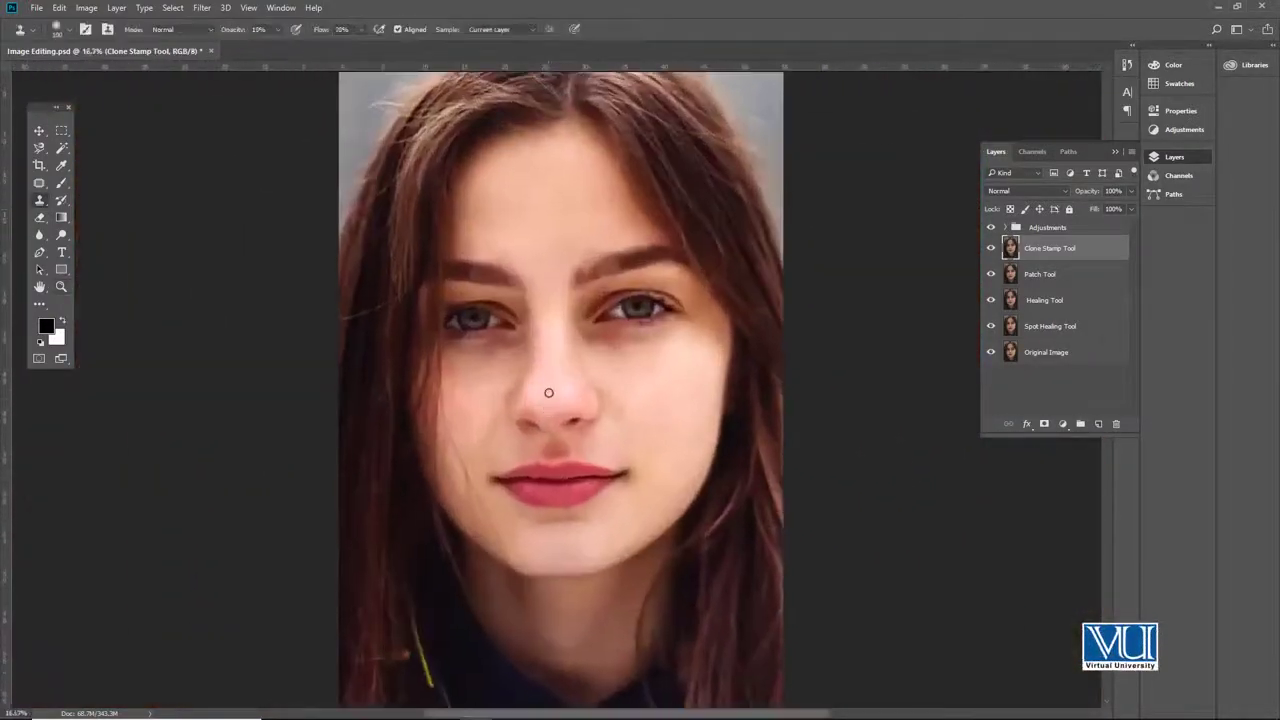
{"action": "key", "text": "z"}
{"action": "left_click", "coordinate": [571, 373]}
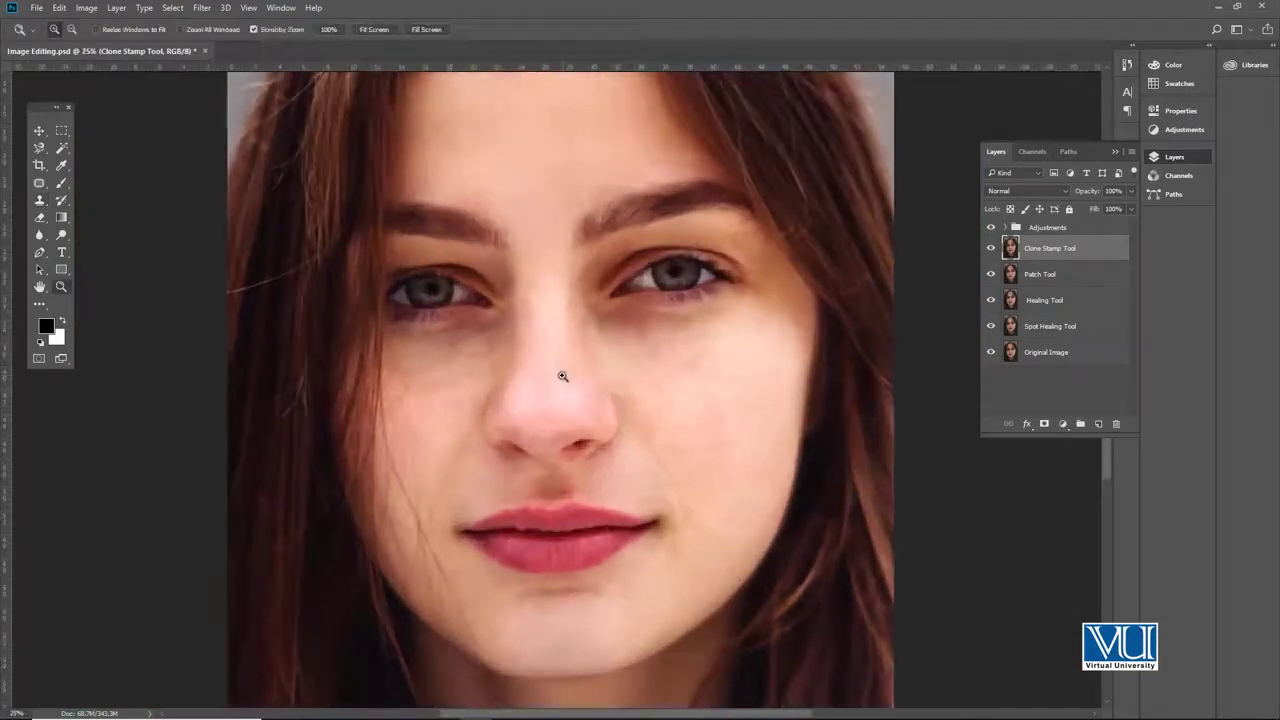
{"action": "left_click", "coordinate": [536, 375]}
{"action": "left_click", "coordinate": [534, 363]}
{"action": "key", "text": "v"}
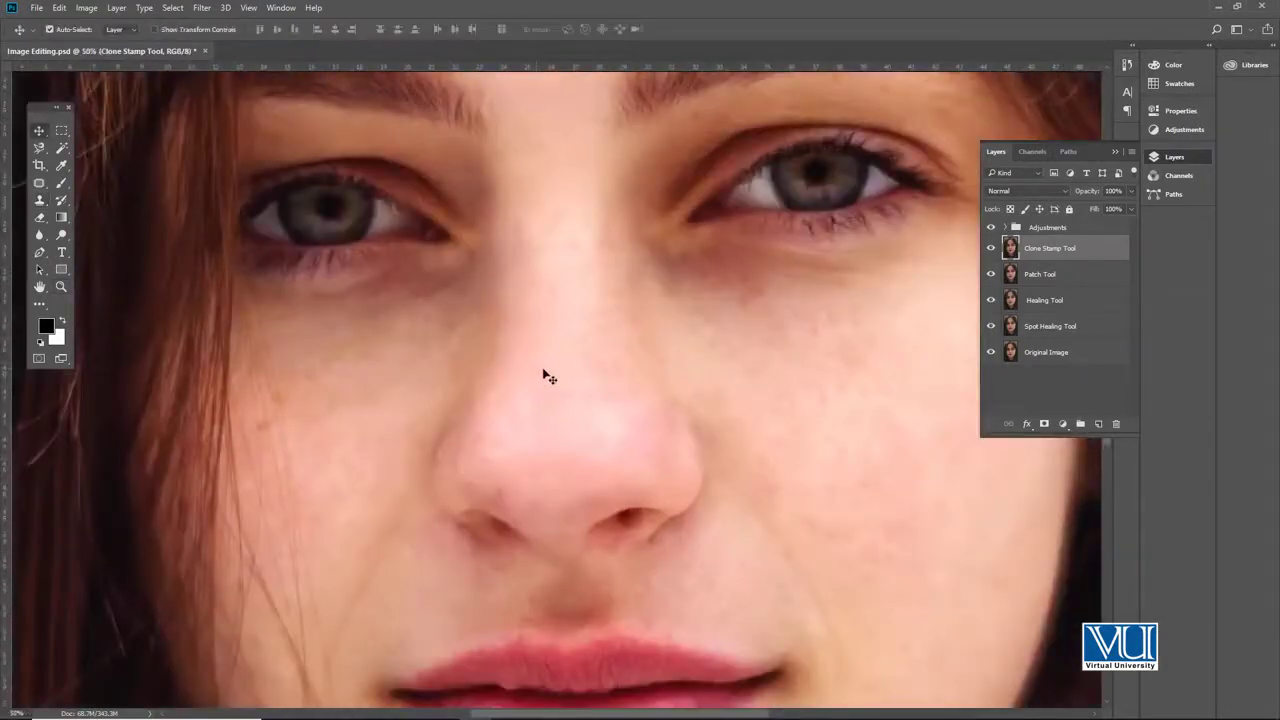
{"action": "key", "text": "s"}
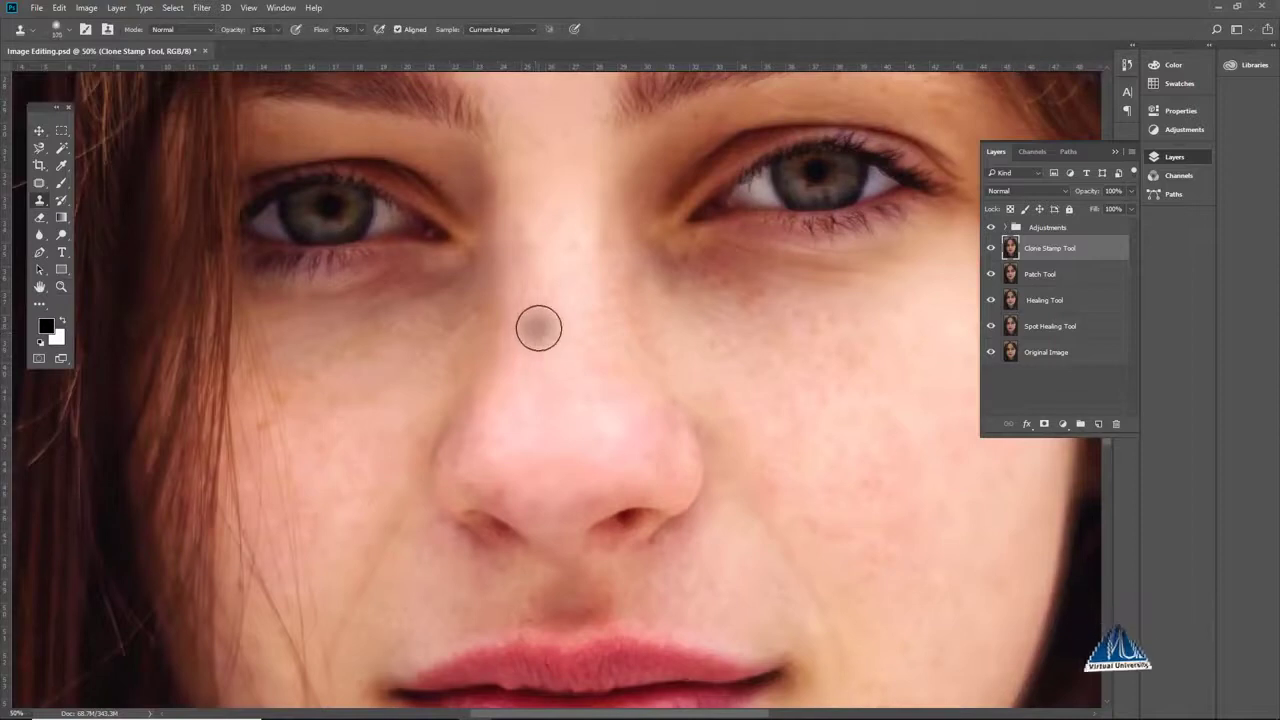
Step: Clone skin sampled beside the nose over the shadowed side of the nose and the area under both eyes
{"action": "left_click", "coordinate": [449, 350], "text": "alt"}
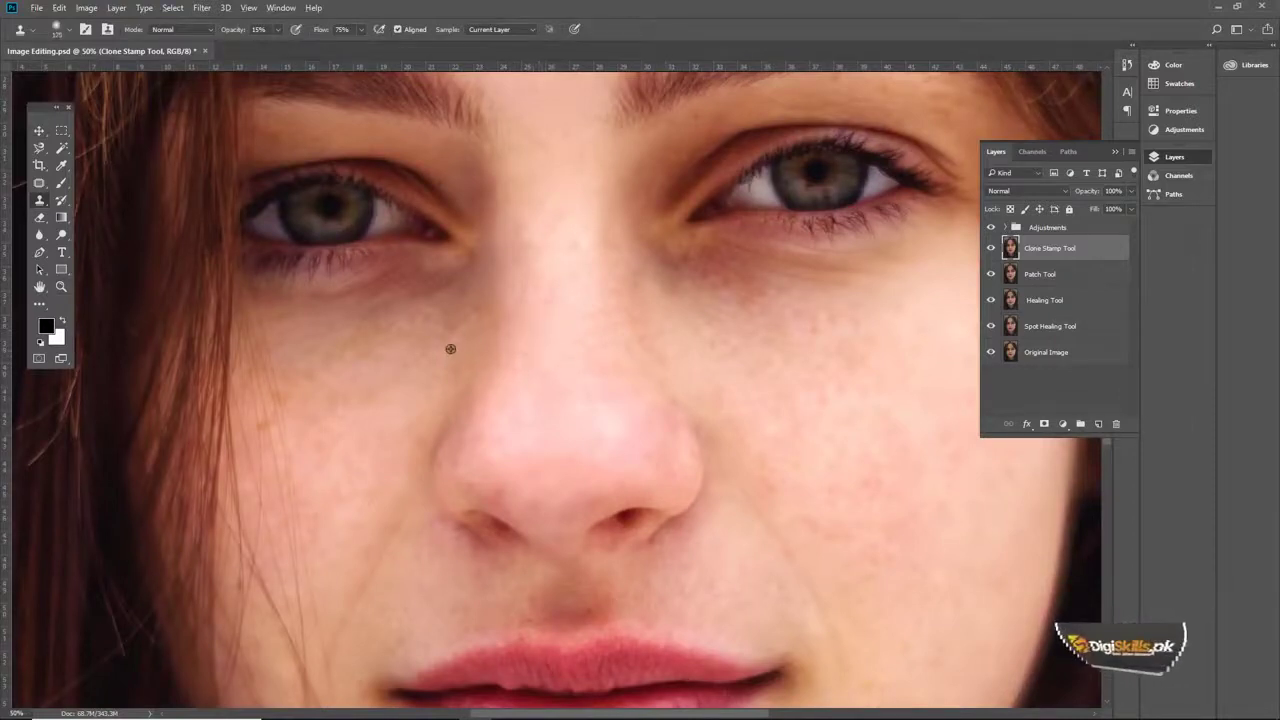
{"action": "mouse_move", "coordinate": [523, 306]}
{"action": "left_mouse_down"}
{"action": "mouse_move", "coordinate": [506, 363]}
{"action": "mouse_move", "coordinate": [520, 294]}
{"action": "mouse_move", "coordinate": [501, 371]}
{"action": "left_mouse_up"}
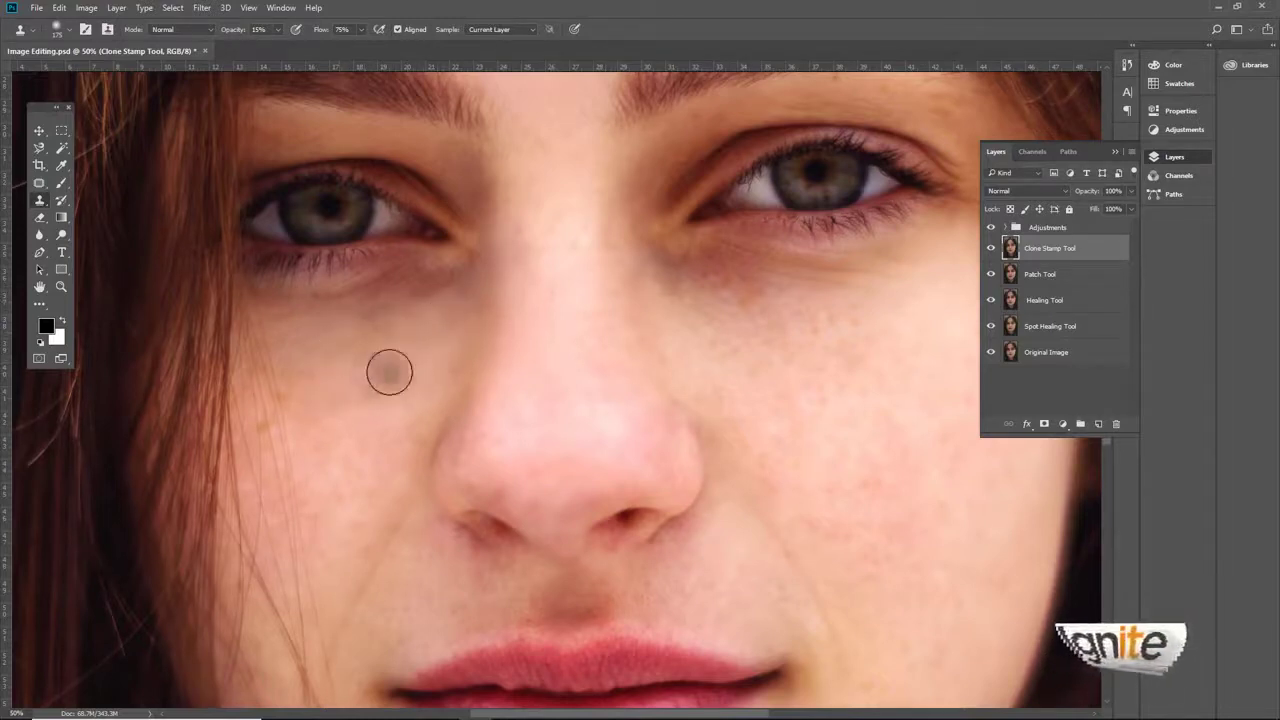
{"action": "left_click_drag", "start_coordinate": [770, 336], "coordinate": [734, 344]}
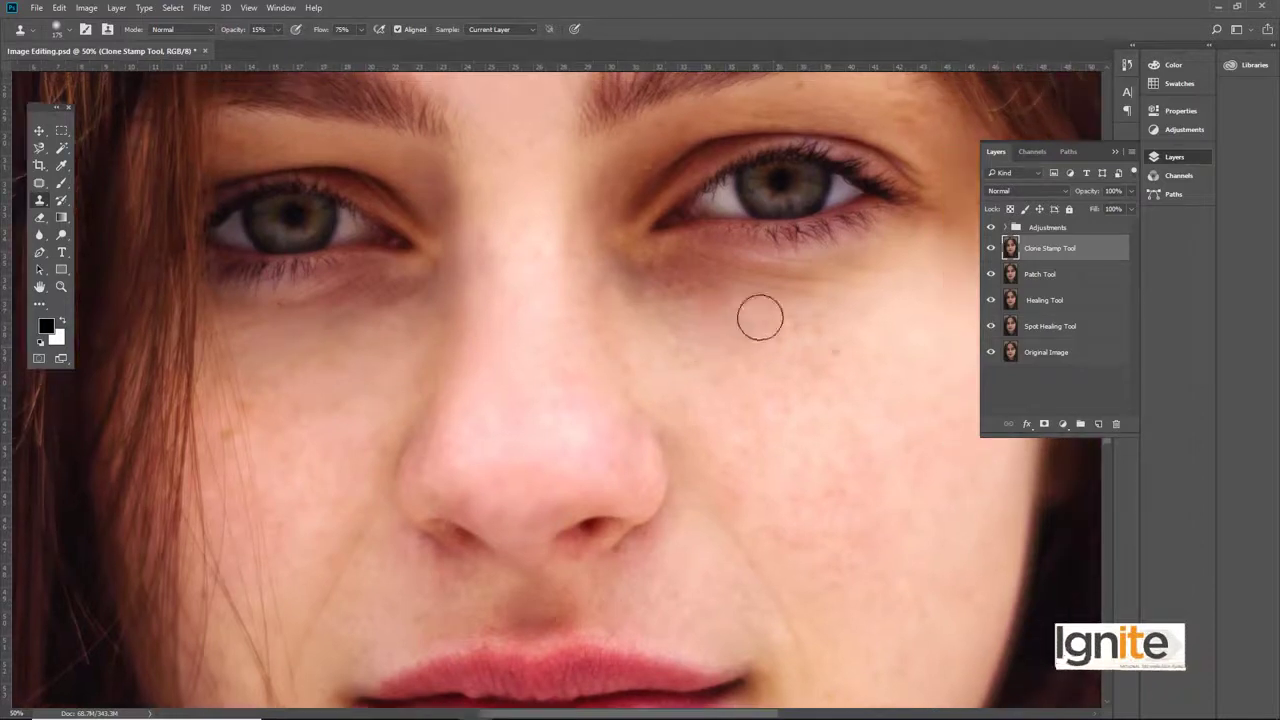
{"action": "left_click", "coordinate": [714, 388]}
Step: Examine the cloned skin around the nose and eyes on the whole face and up close
{"action": "key", "text": "z"}
{"action": "left_click", "coordinate": [506, 331], "text": "alt"}
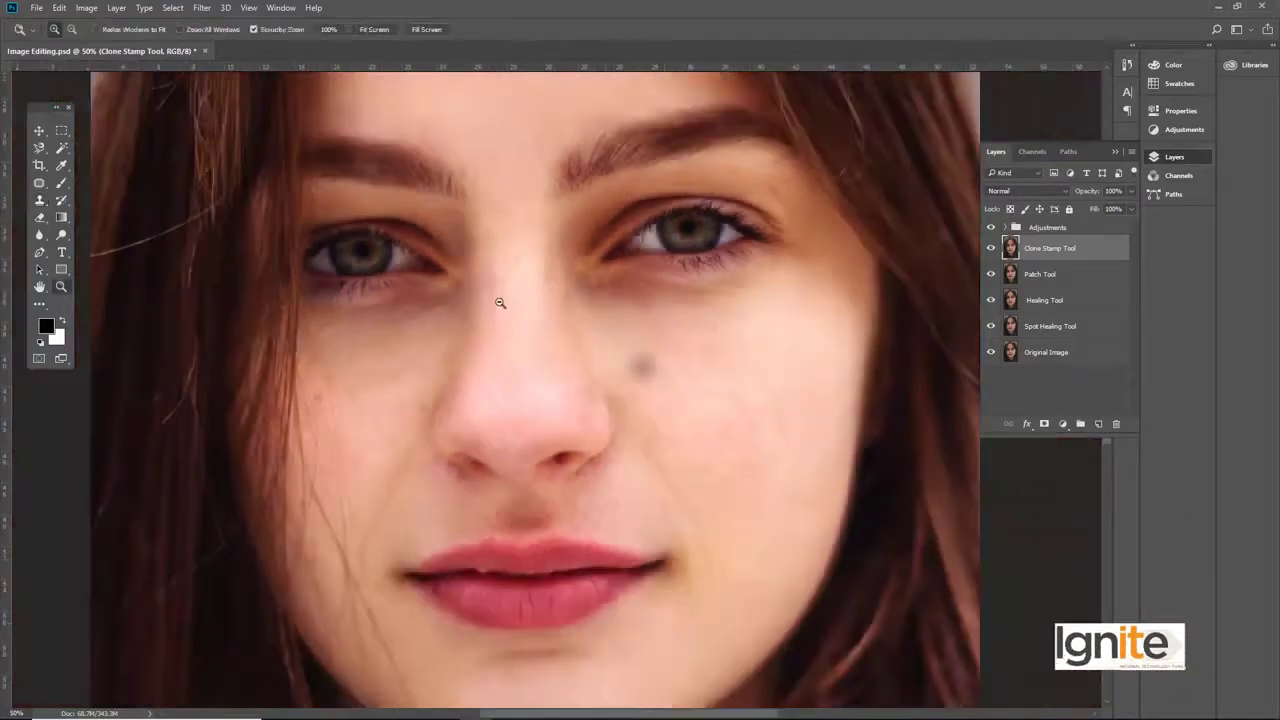
{"action": "left_click", "coordinate": [521, 322], "text": "alt"}
{"action": "left_click", "coordinate": [521, 322], "text": "alt"}
{"action": "left_click", "coordinate": [521, 317]}
{"action": "left_click", "coordinate": [509, 301]}
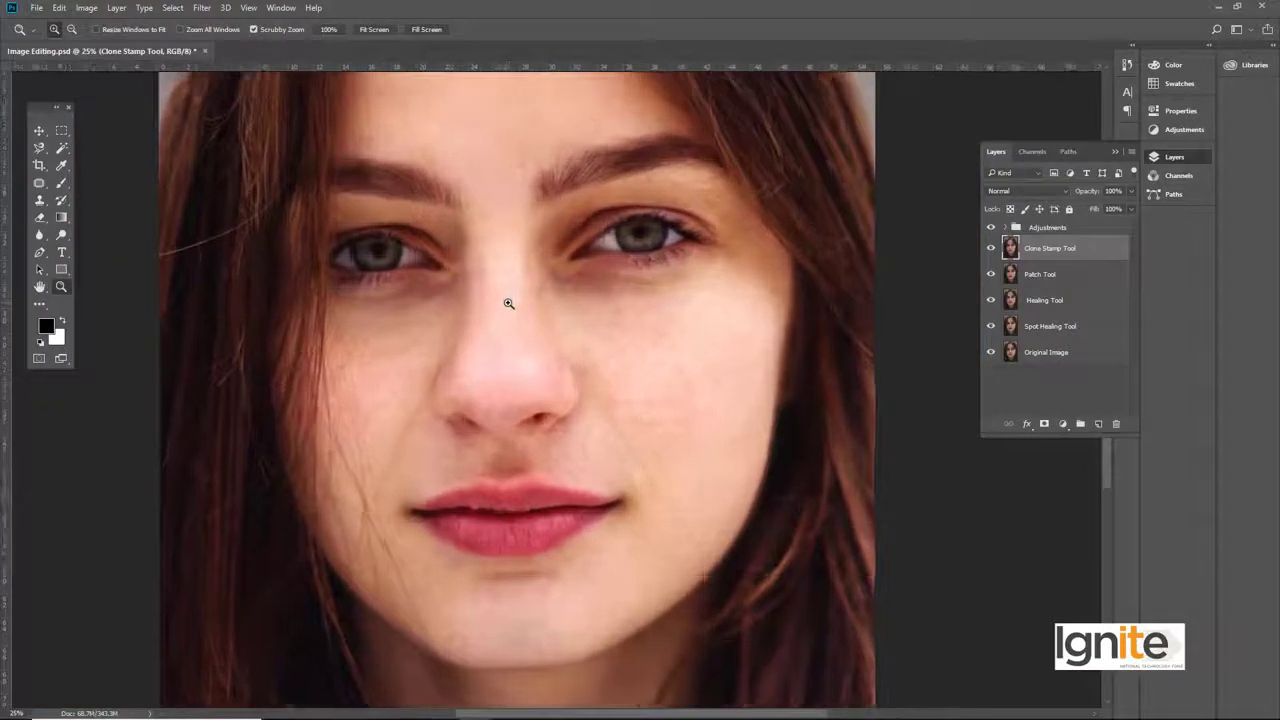
{"action": "left_click", "coordinate": [508, 301]}
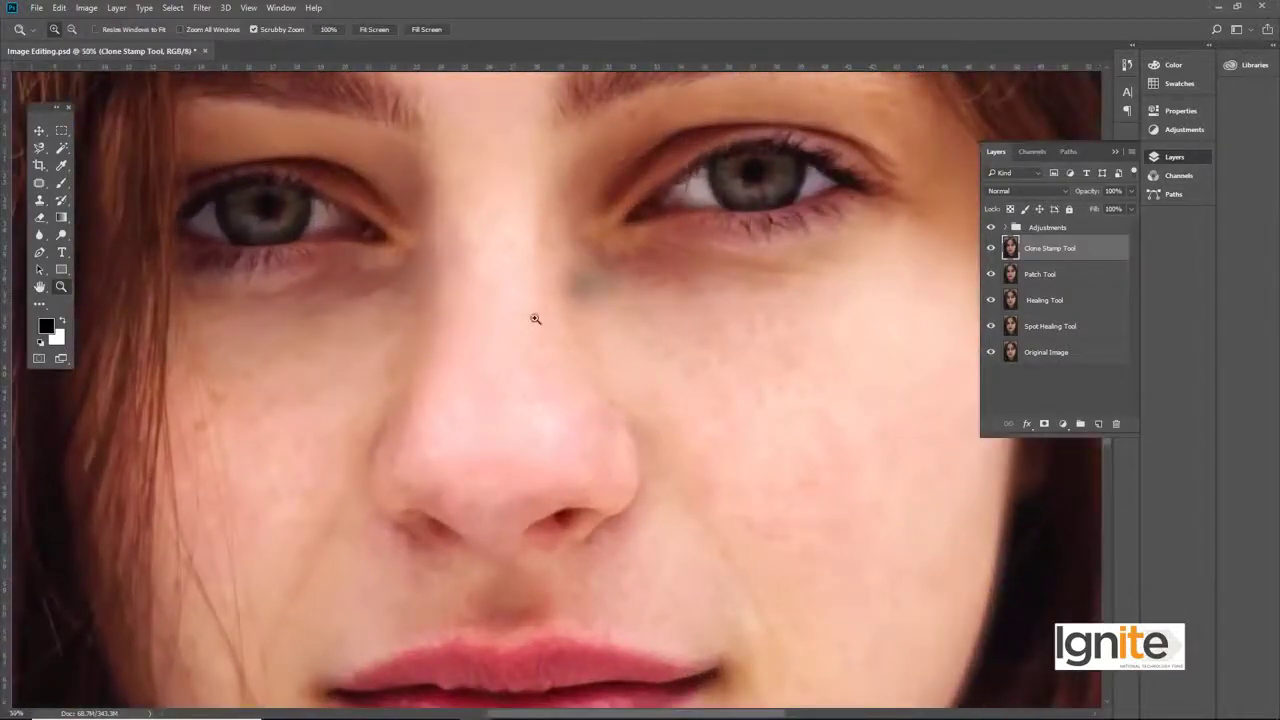
{"action": "left_click", "coordinate": [446, 306], "text": "alt"}
{"action": "left_click", "coordinate": [480, 320], "text": "alt"}
{"action": "left_click", "coordinate": [472, 304]}
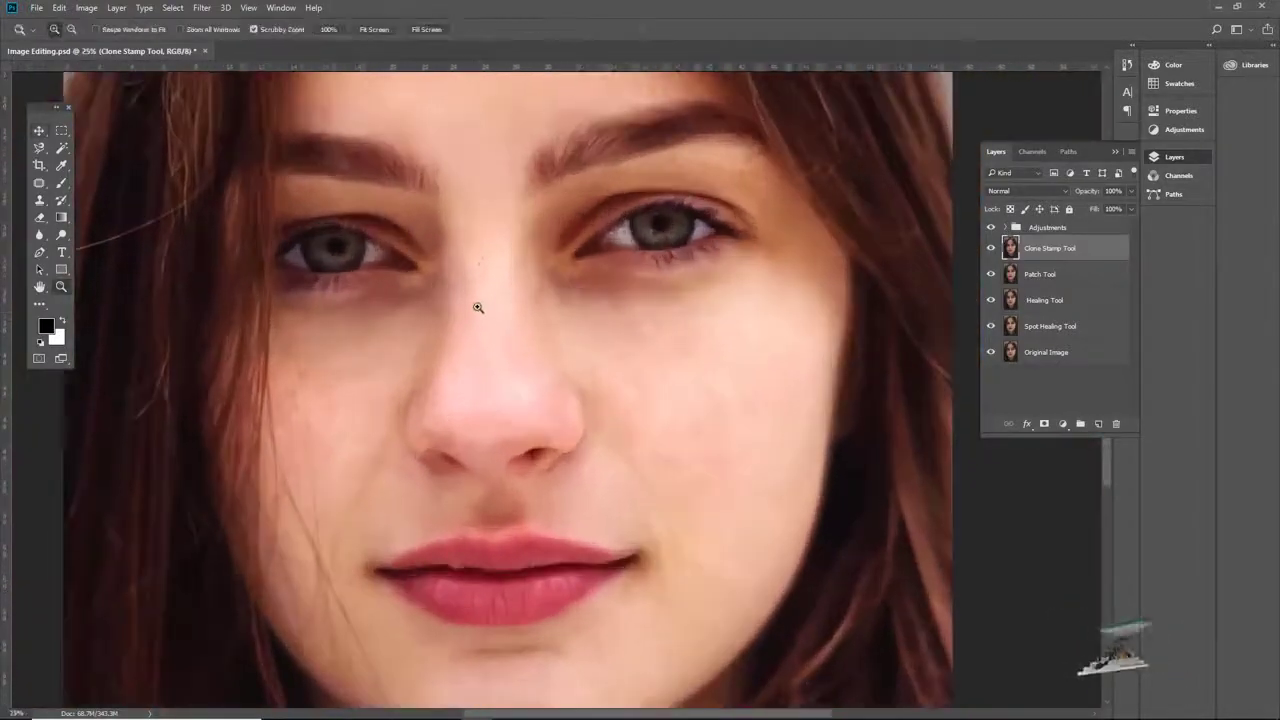
Step: Save the document and compare the retouched portrait with the original by hiding and reshowing the four retouching layers
{"action": "key", "text": "v"}
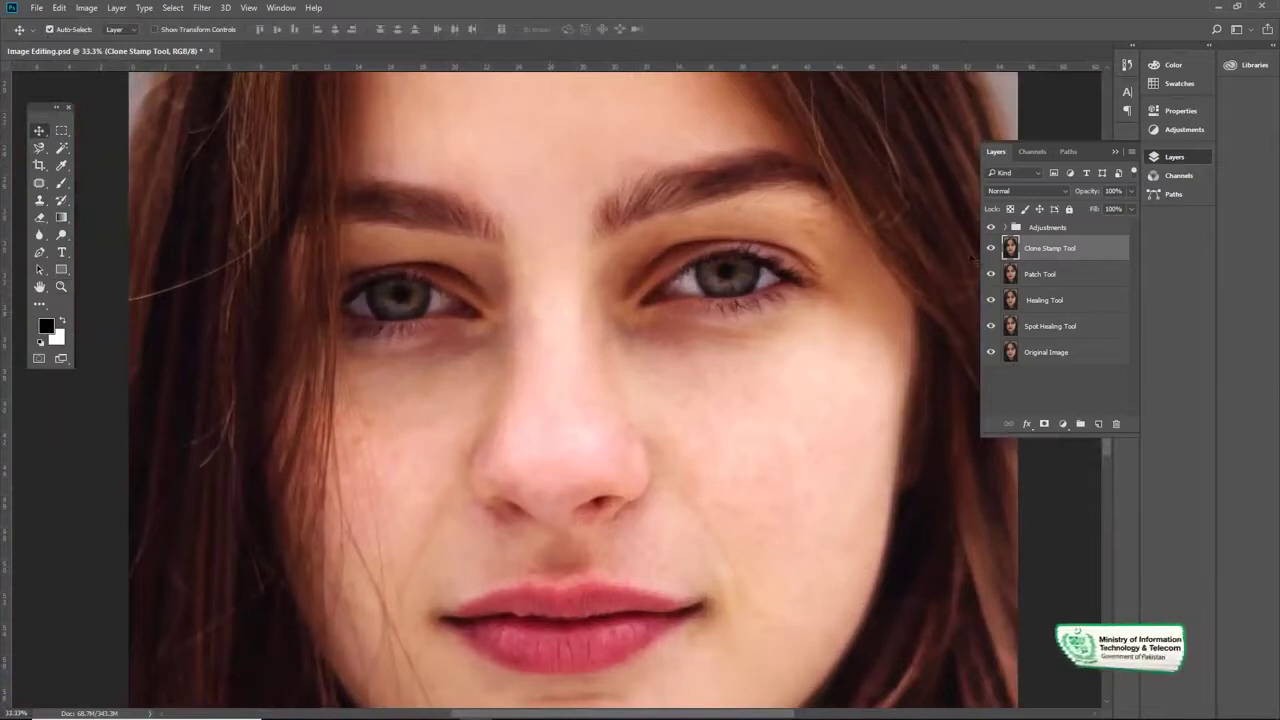
{"action": "key", "text": "ctrl+s"}
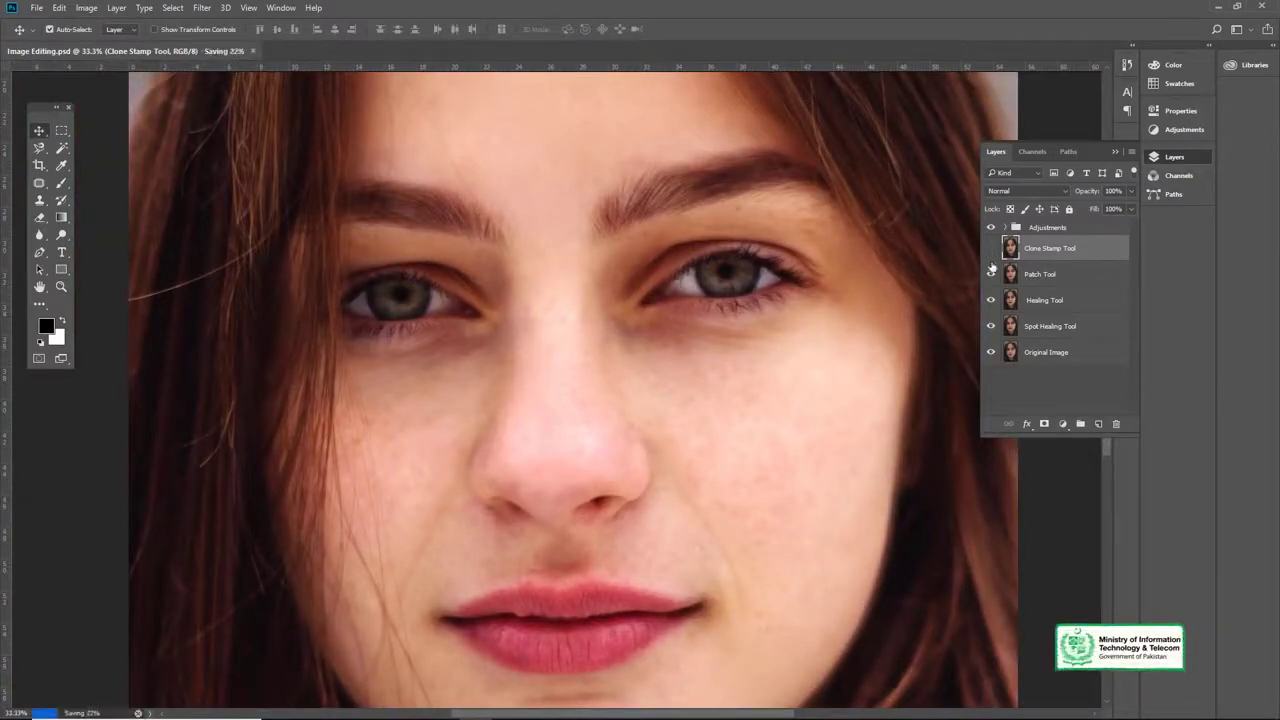
{"action": "left_click", "coordinate": [991, 327]}
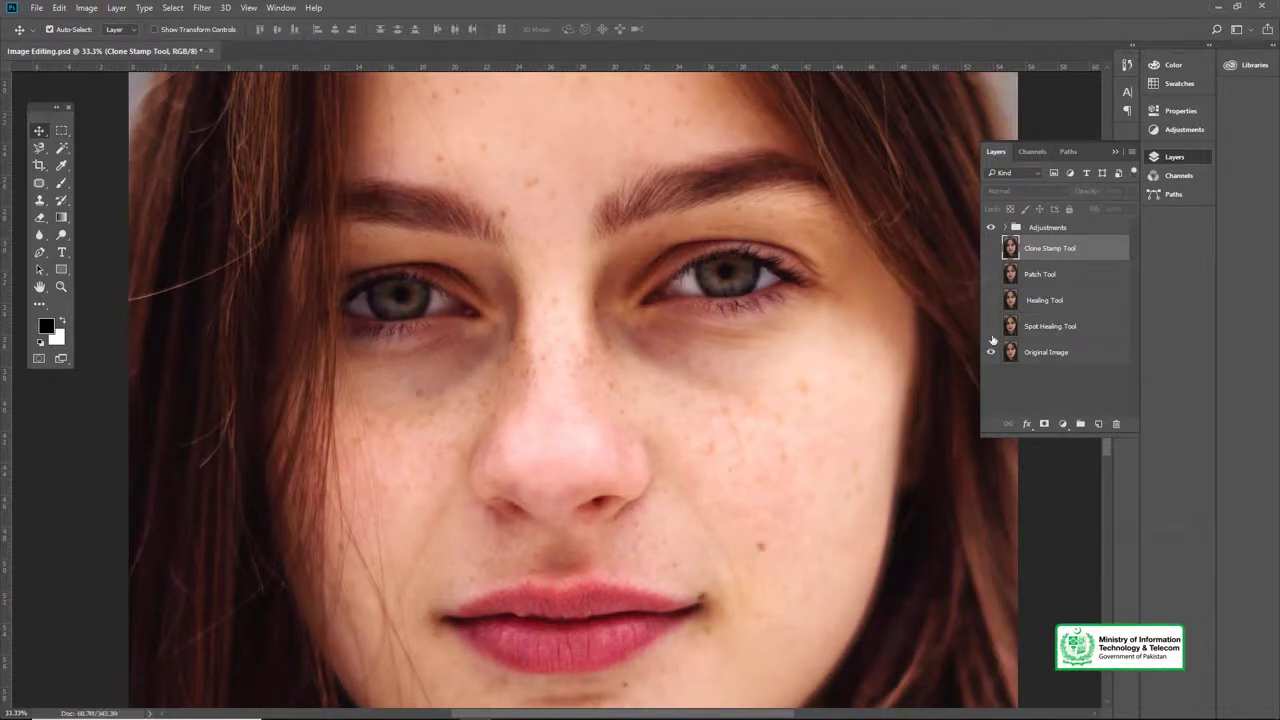
{"action": "left_click_drag", "start_coordinate": [993, 332], "coordinate": [991, 248]}
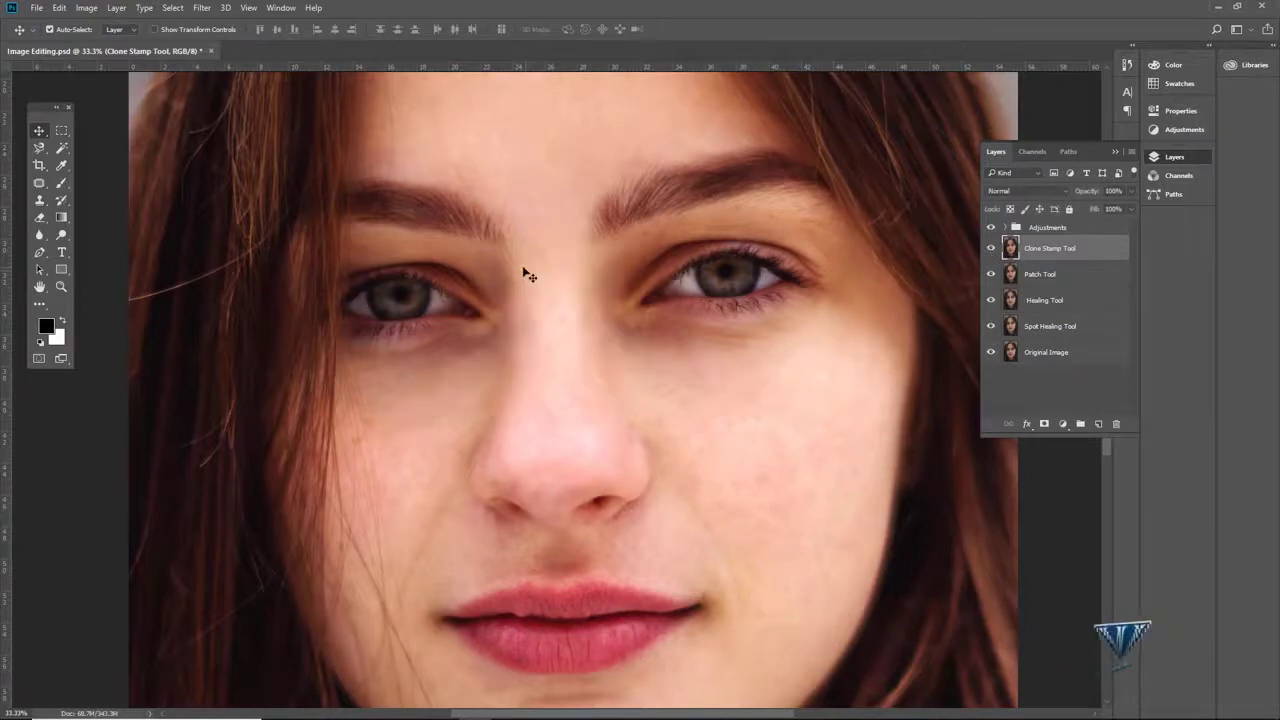
Step: Duplicate the Clone Stamp Tool layer and rename the copy "Dodge and Burn"
{"action": "left_click_drag", "start_coordinate": [580, 286], "coordinate": [550, 303]}
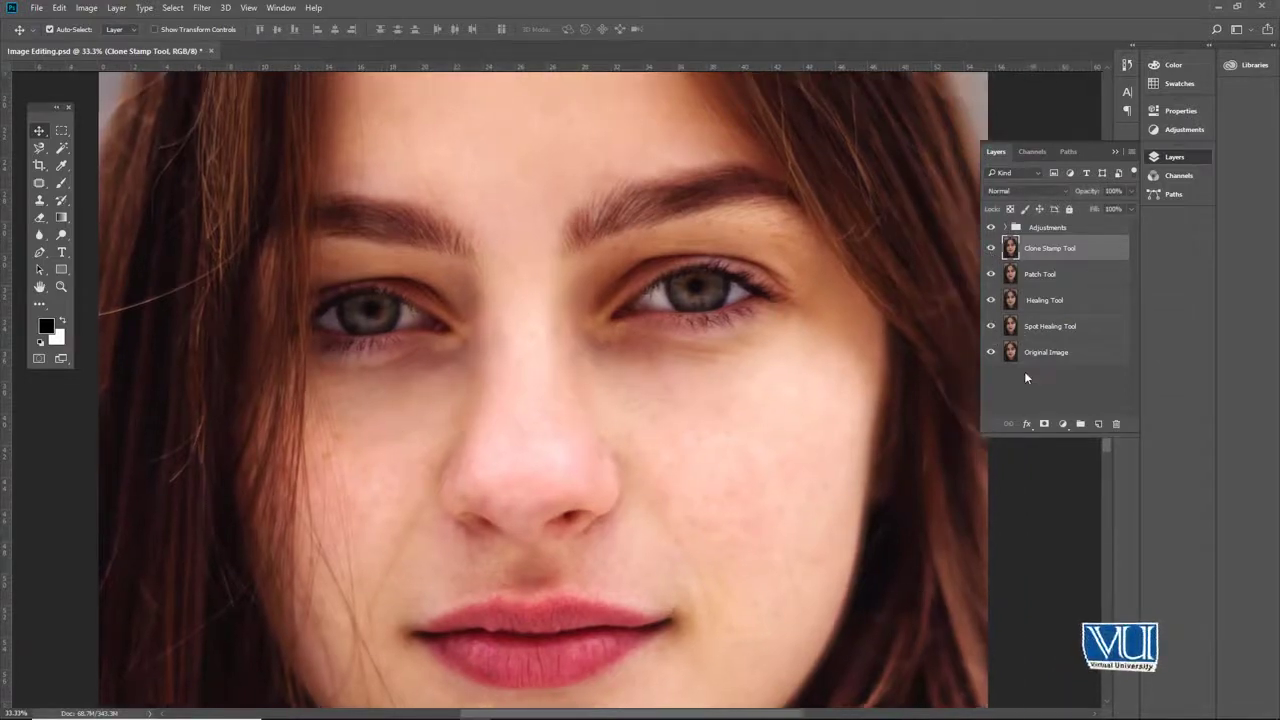
{"action": "key", "text": "ctrl+j"}
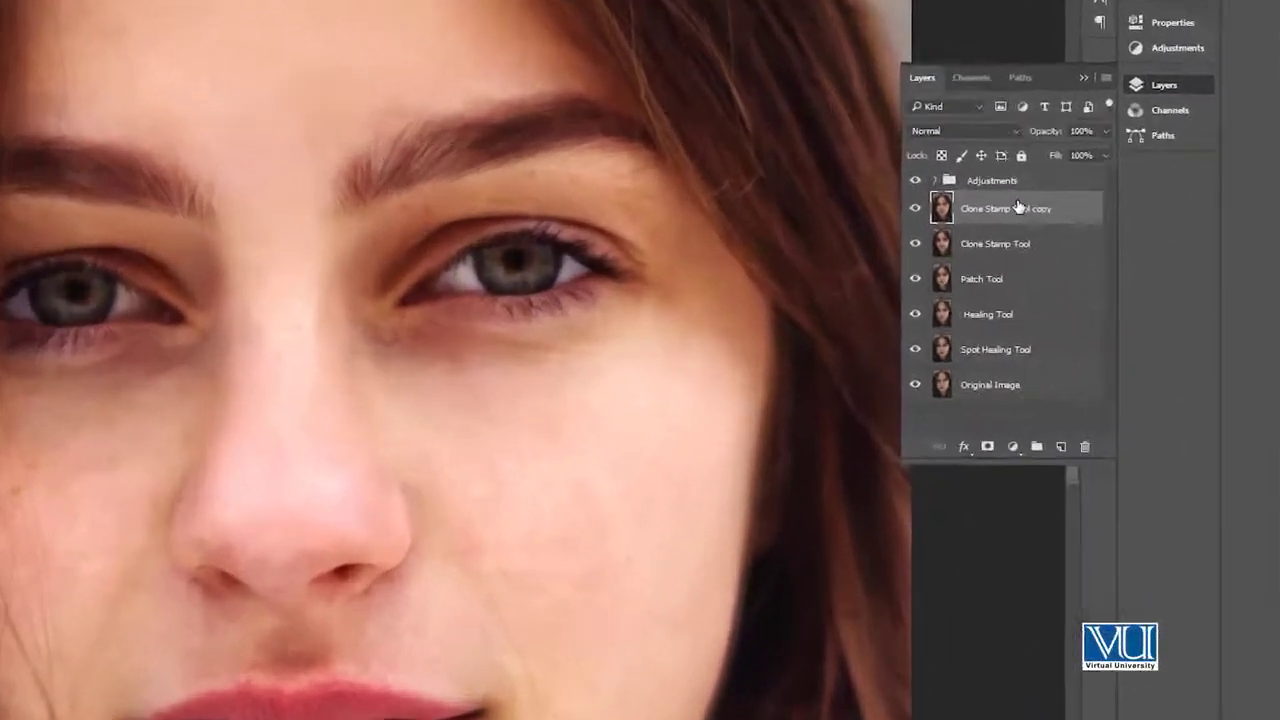
{"action": "double_click", "coordinate": [1045, 248]}
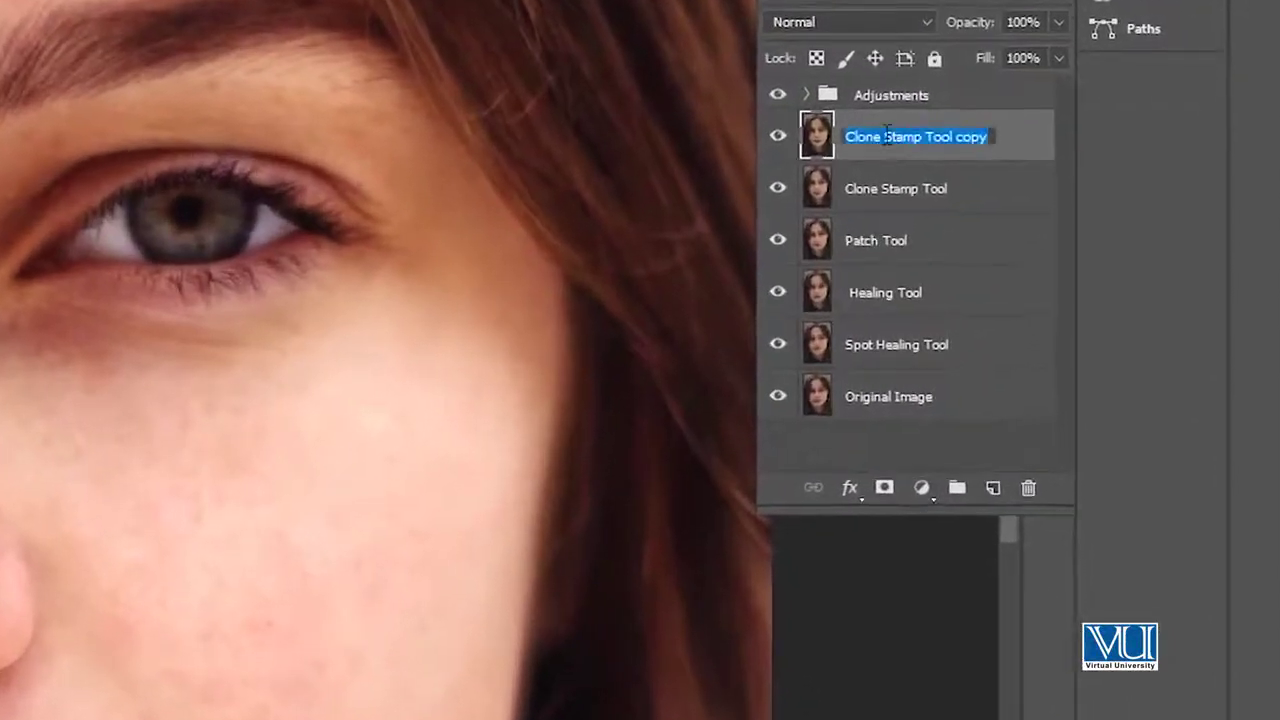
{"action": "type", "text": "Do"}
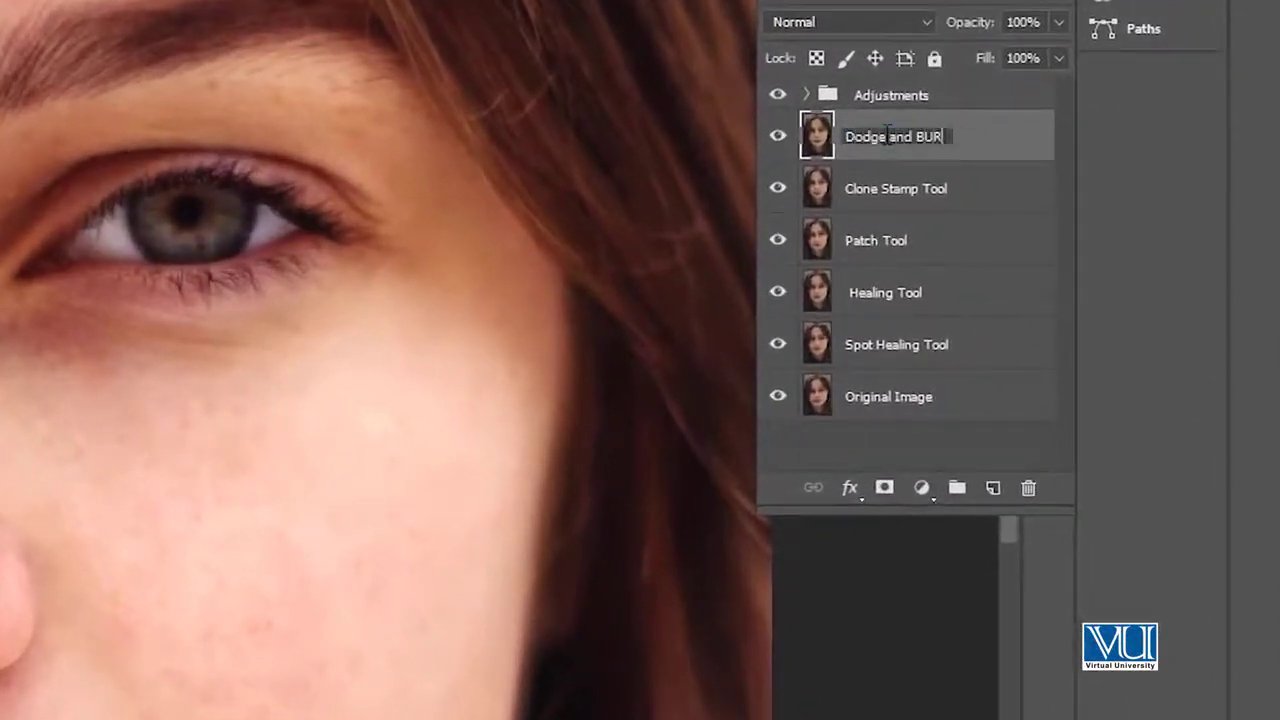
{"action": "type", "text": "dge and Burn"}
{"action": "key", "text": "Return"}
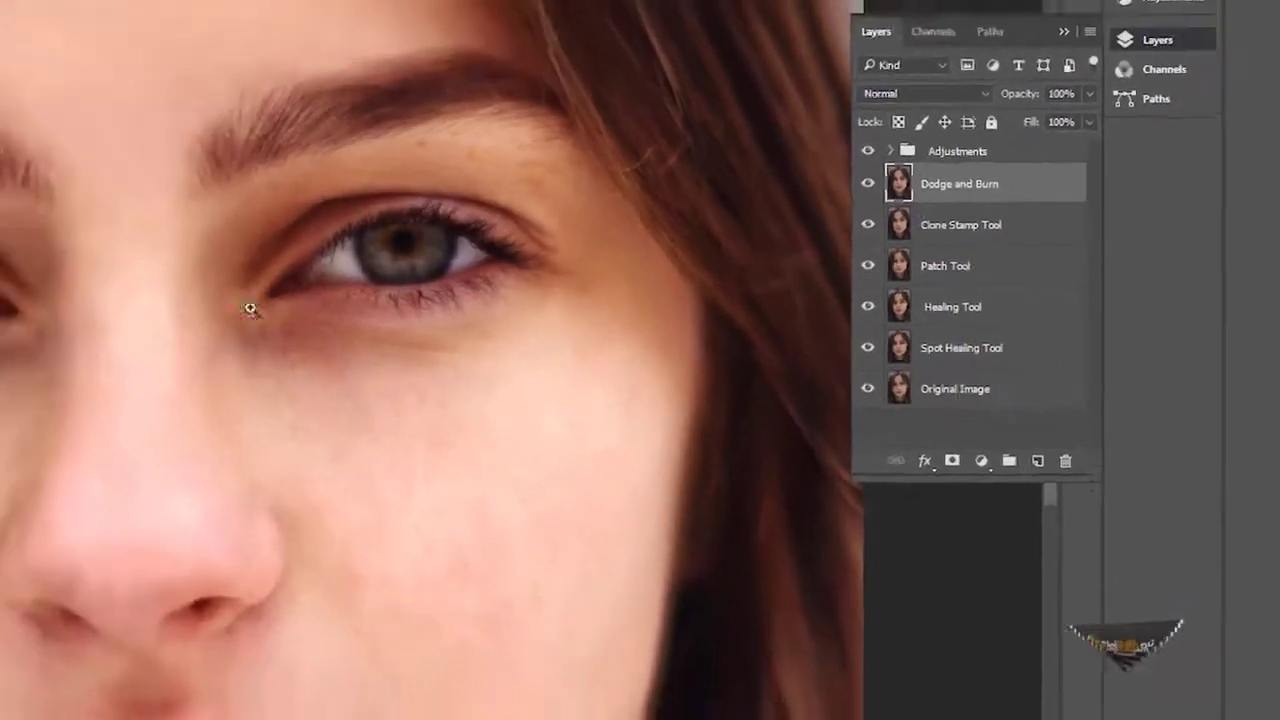
Step: Activate the Dodge Tool with the Midtones range and set its exposure to 27%
{"action": "left_click_drag", "start_coordinate": [250, 309], "coordinate": [104, 312]}
{"action": "left_click_drag", "start_coordinate": [104, 229], "coordinate": [244, 256]}
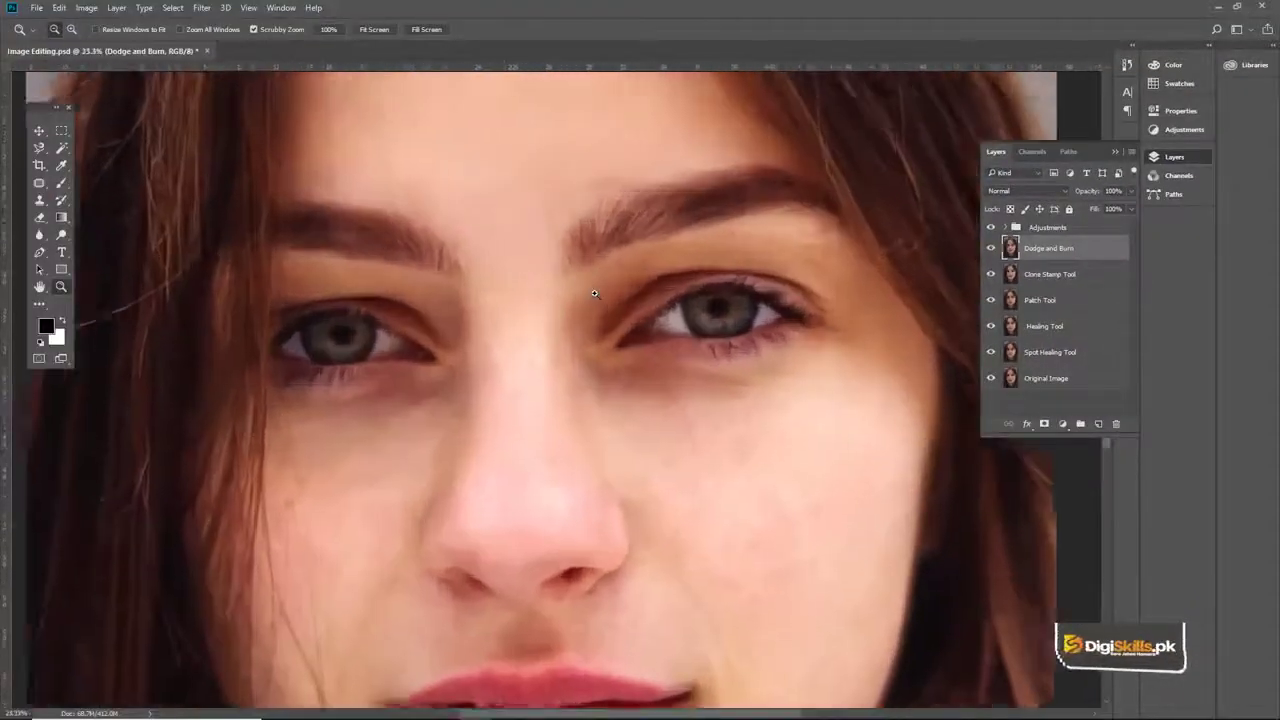
{"action": "left_click_drag", "start_coordinate": [594, 293], "coordinate": [662, 289]}
{"action": "key", "text": "v"}
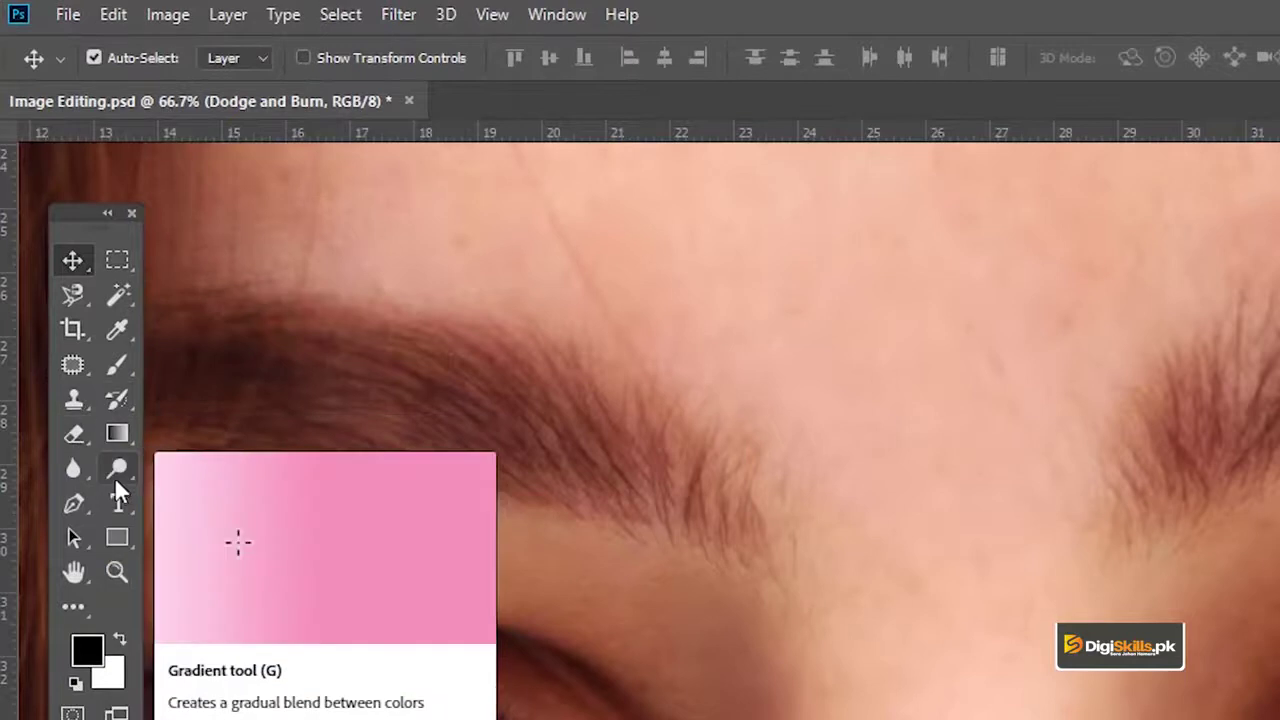
{"action": "left_click", "coordinate": [116, 469]}
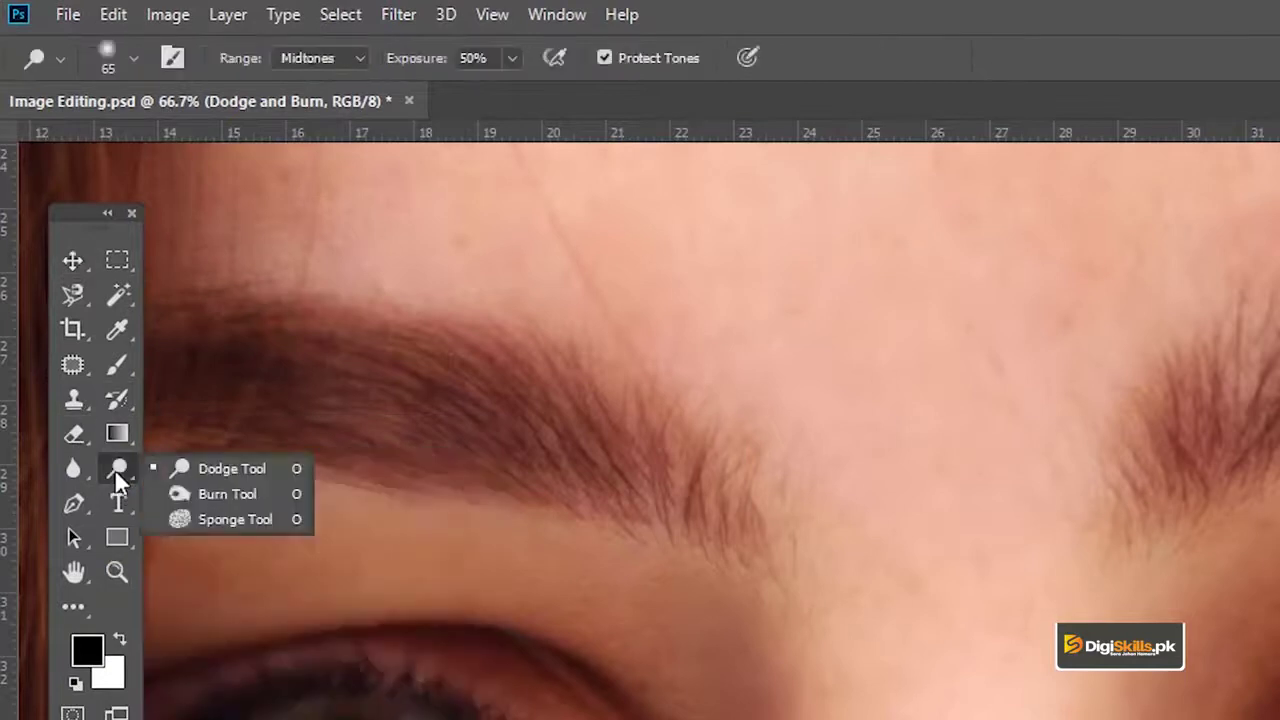
{"action": "left_click", "coordinate": [221, 466]}
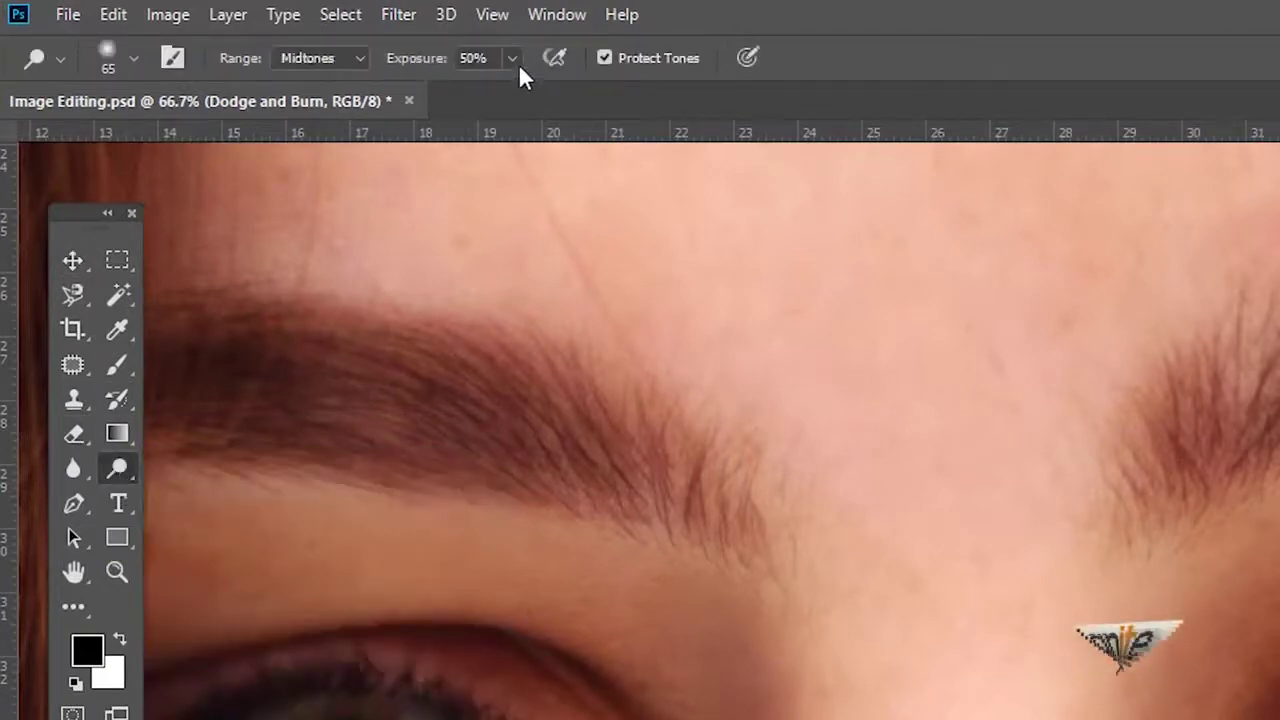
{"action": "left_click", "coordinate": [348, 60]}
{"action": "left_click", "coordinate": [311, 58]}
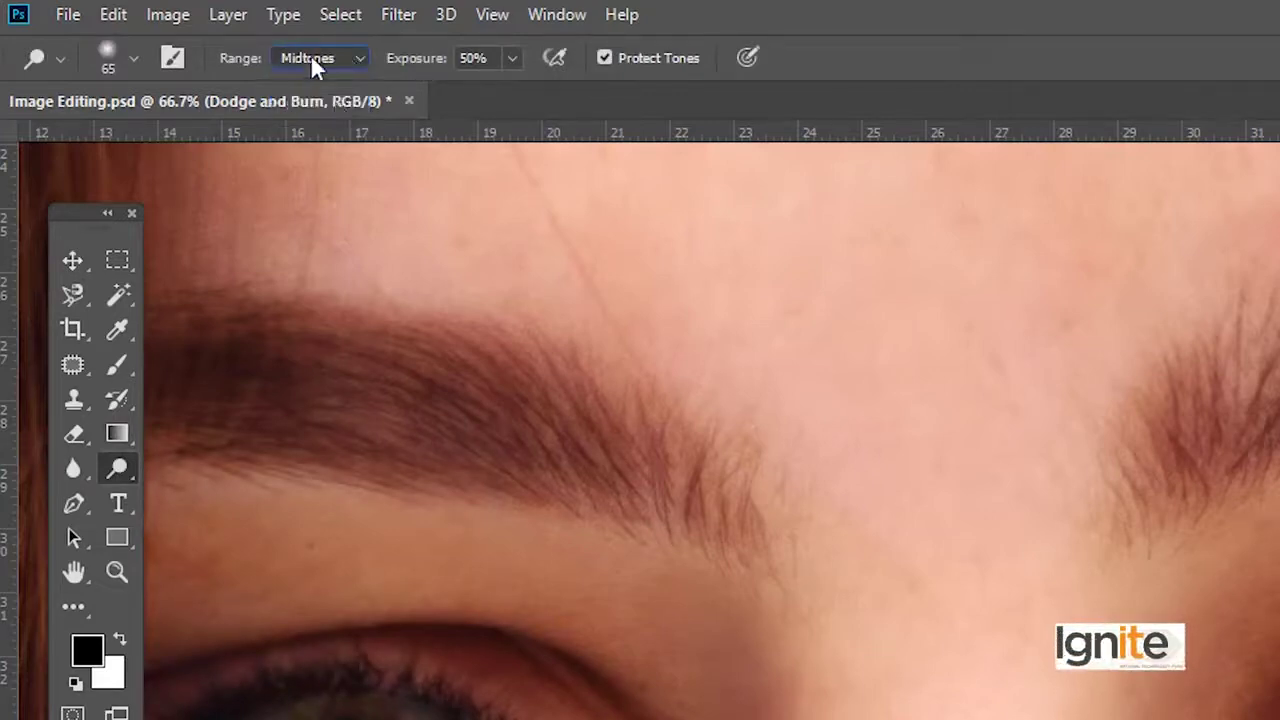
{"action": "left_click", "coordinate": [510, 60]}
{"action": "left_click_drag", "start_coordinate": [508, 90], "coordinate": [484, 94]}
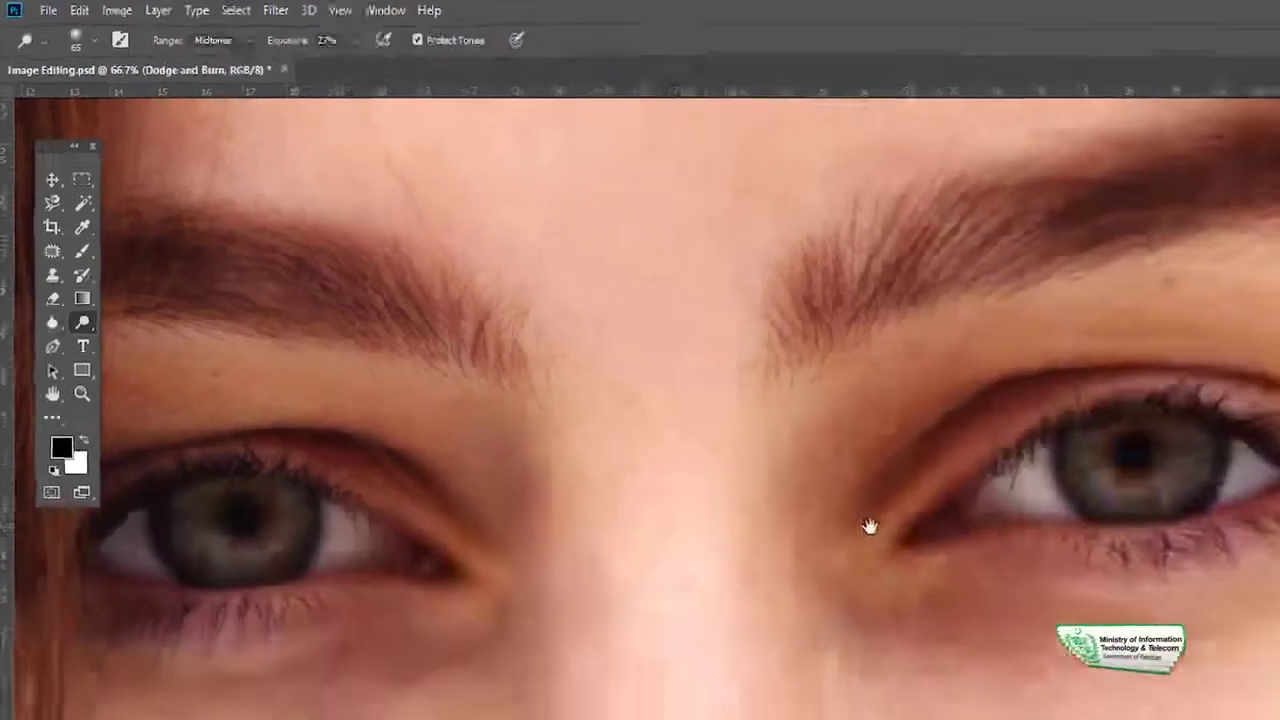
Step: Brighten the irises of both eyes with the Dodge Tool at 27% exposure
{"action": "left_click_drag", "start_coordinate": [629, 381], "coordinate": [583, 400]}
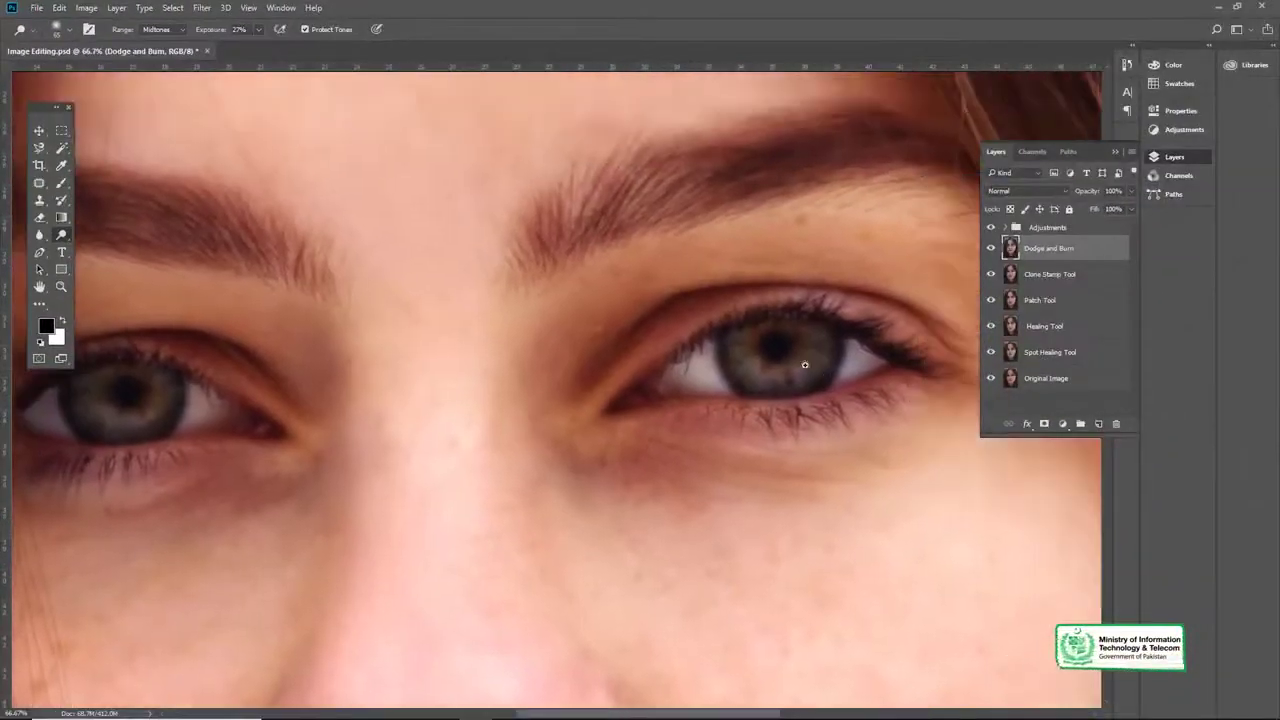
{"action": "left_click", "coordinate": [780, 367], "text": "ctrl"}
{"action": "left_click", "coordinate": [746, 372], "text": "ctrl"}
{"action": "left_click_drag", "start_coordinate": [811, 340], "coordinate": [590, 396]}
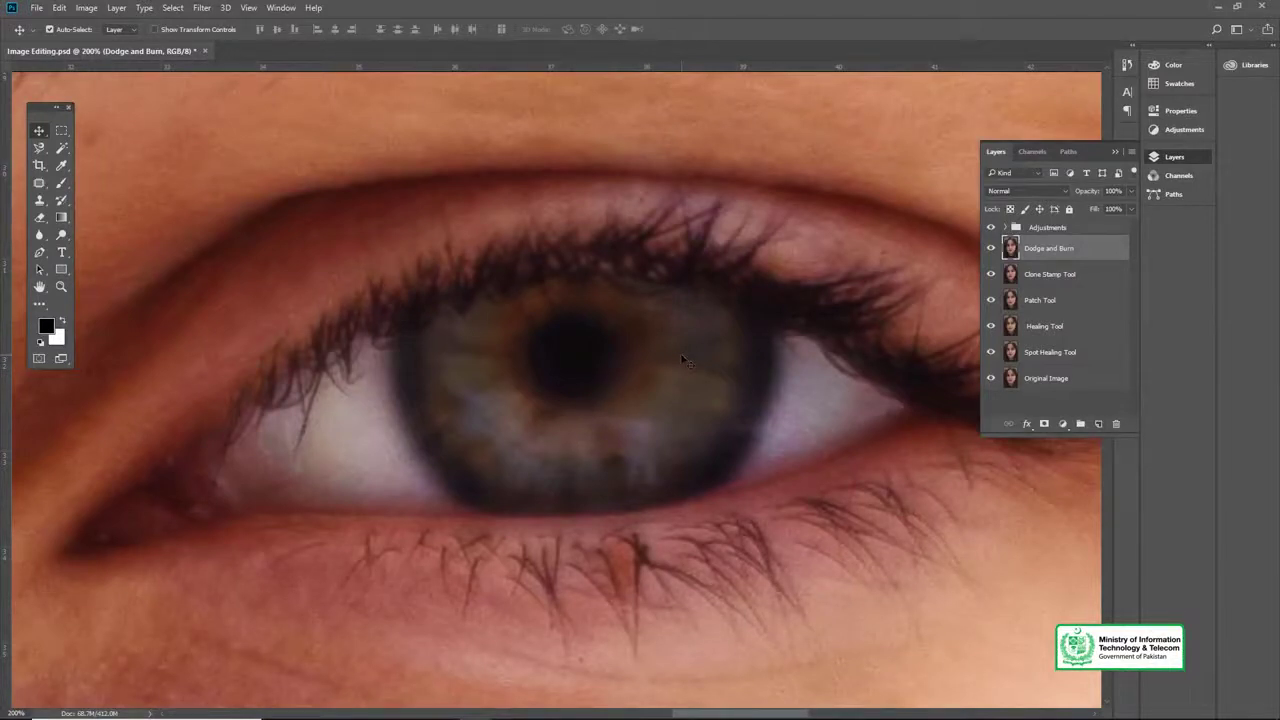
{"action": "key", "text": "o"}
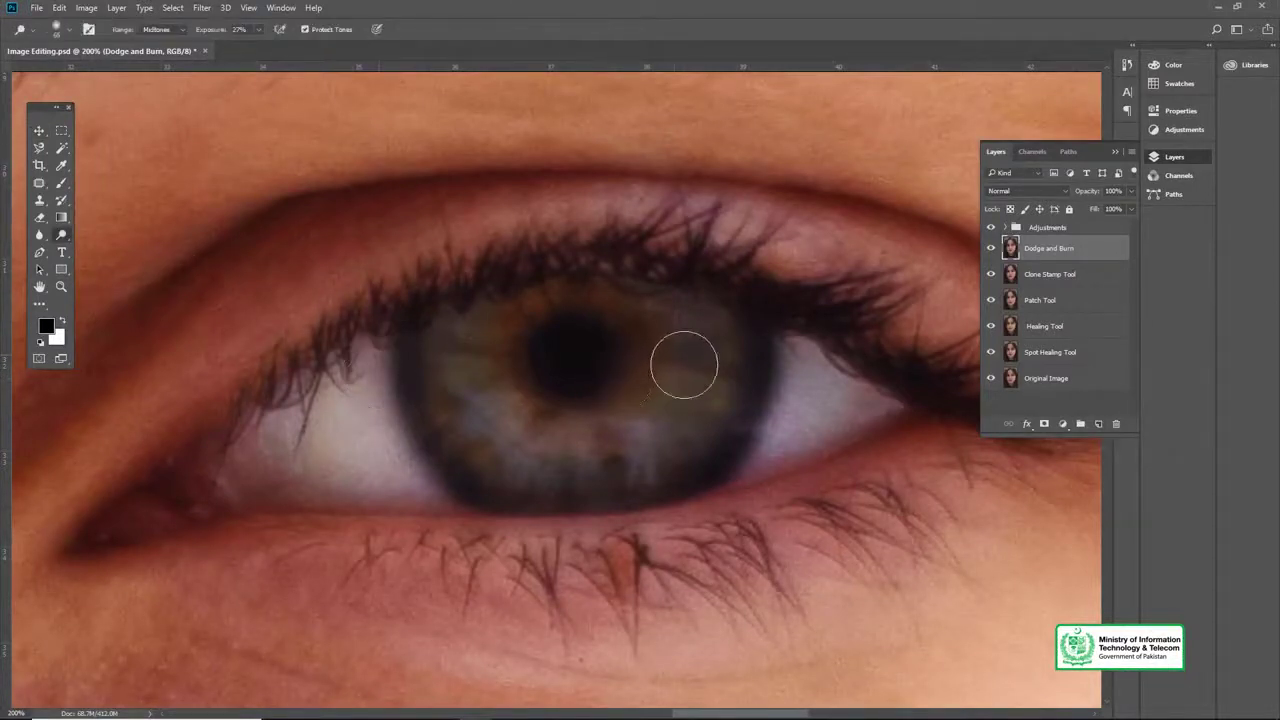
{"action": "mouse_move", "coordinate": [716, 342]}
{"action": "left_mouse_down"}
{"action": "mouse_move", "coordinate": [695, 393]}
{"action": "mouse_move", "coordinate": [610, 439]}
{"action": "mouse_move", "coordinate": [484, 409]}
{"action": "mouse_move", "coordinate": [468, 331]}
{"action": "mouse_move", "coordinate": [530, 428]}
{"action": "mouse_move", "coordinate": [664, 386]}
{"action": "mouse_move", "coordinate": [672, 331]}
{"action": "mouse_move", "coordinate": [649, 458]}
{"action": "mouse_move", "coordinate": [691, 355]}
{"action": "mouse_move", "coordinate": [691, 386]}
{"action": "mouse_move", "coordinate": [528, 469]}
{"action": "left_mouse_up"}
{"action": "mouse_move", "coordinate": [256, 390]}
{"action": "left_mouse_down"}
{"action": "mouse_move", "coordinate": [706, 345]}
{"action": "mouse_move", "coordinate": [940, 340]}
{"action": "left_mouse_up"}
{"action": "left_click_drag", "start_coordinate": [290, 352], "coordinate": [677, 349]}
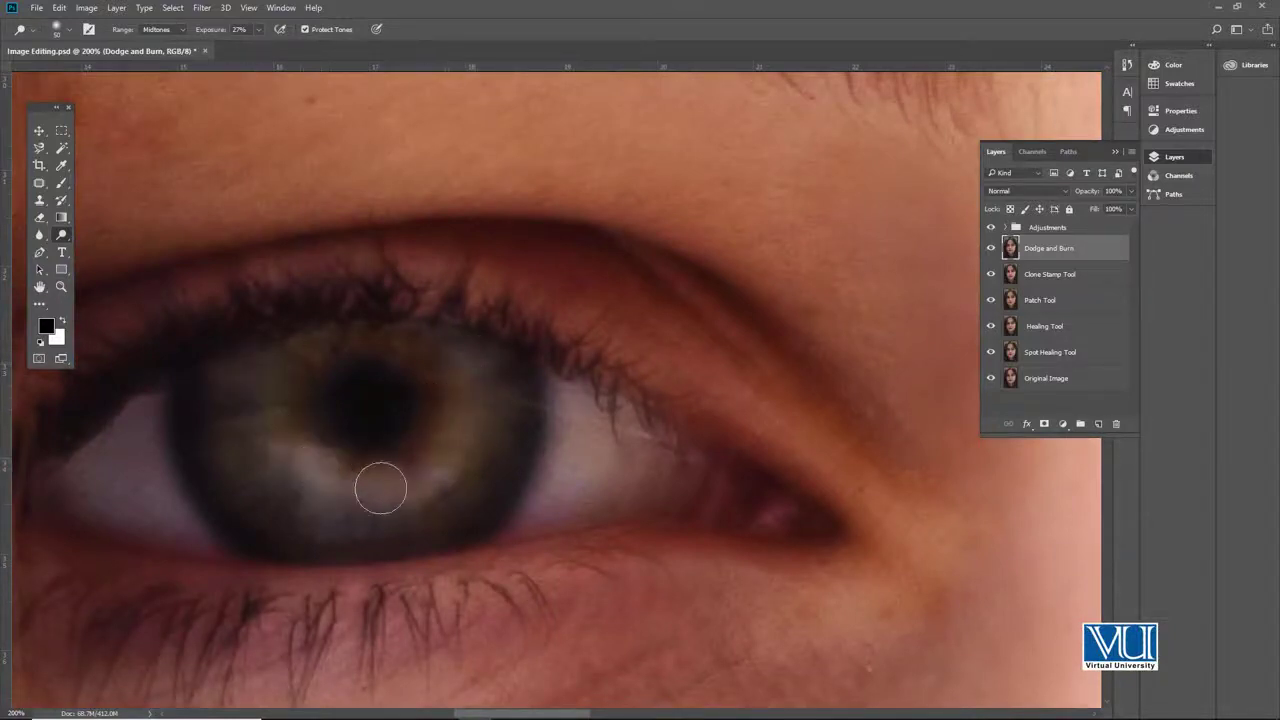
Step: Examine the brightened eyes in the context of the whole face
{"action": "key", "text": "z"}
{"action": "left_click", "coordinate": [619, 413], "text": "alt"}
{"action": "left_click", "coordinate": [619, 413], "text": "alt"}
{"action": "left_click", "coordinate": [619, 413], "text": "alt"}
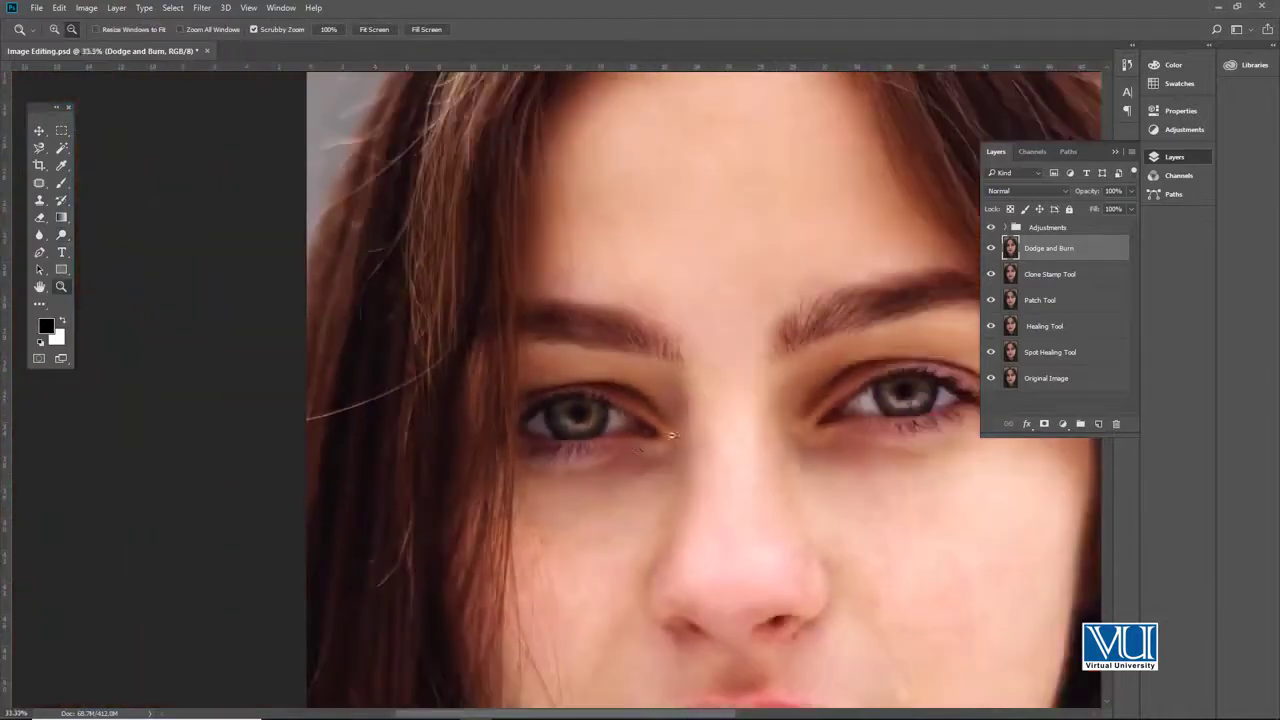
{"action": "left_click", "coordinate": [714, 450], "text": "alt"}
{"action": "key", "text": "v"}
{"action": "left_click_drag", "start_coordinate": [751, 435], "coordinate": [697, 457]}
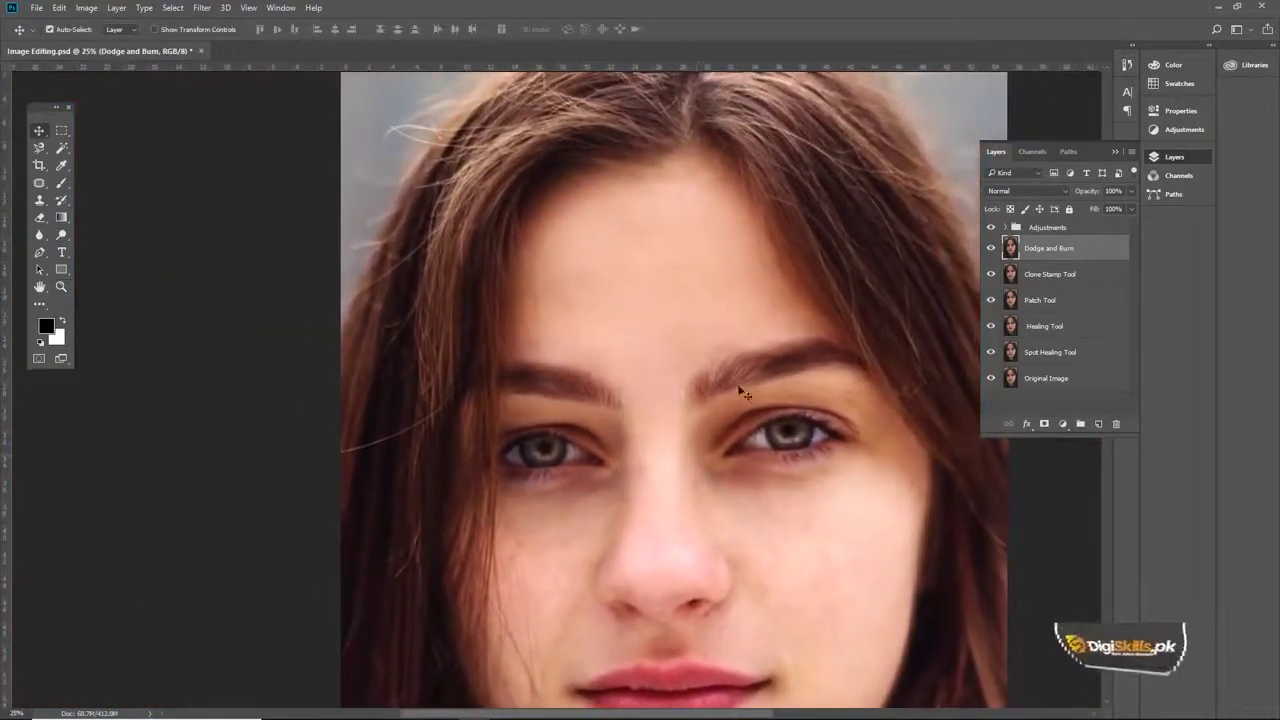
{"action": "scroll", "coordinate": [703, 446], "scroll_direction": "up", "scroll_amount": 1}
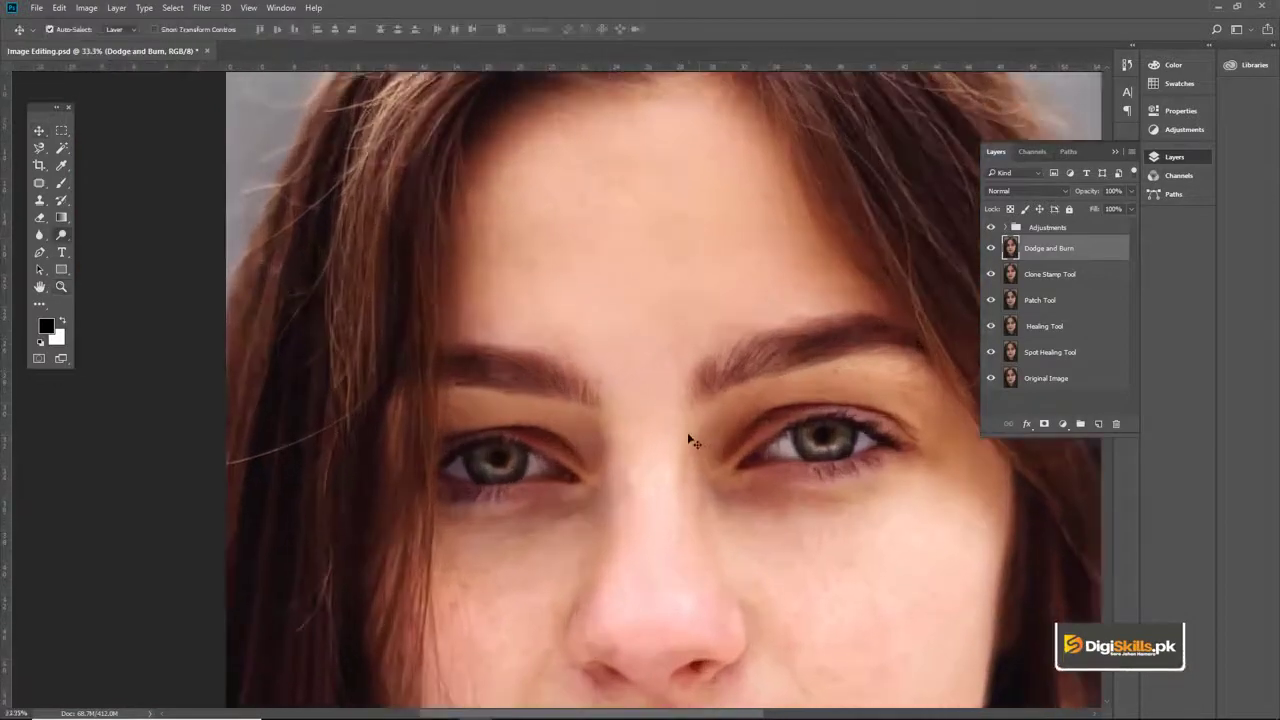
Step: Lower the Dodge Tool's exposure to 13% and its brush to 250 px, and lighten the nose bridge
{"action": "key", "text": "o"}
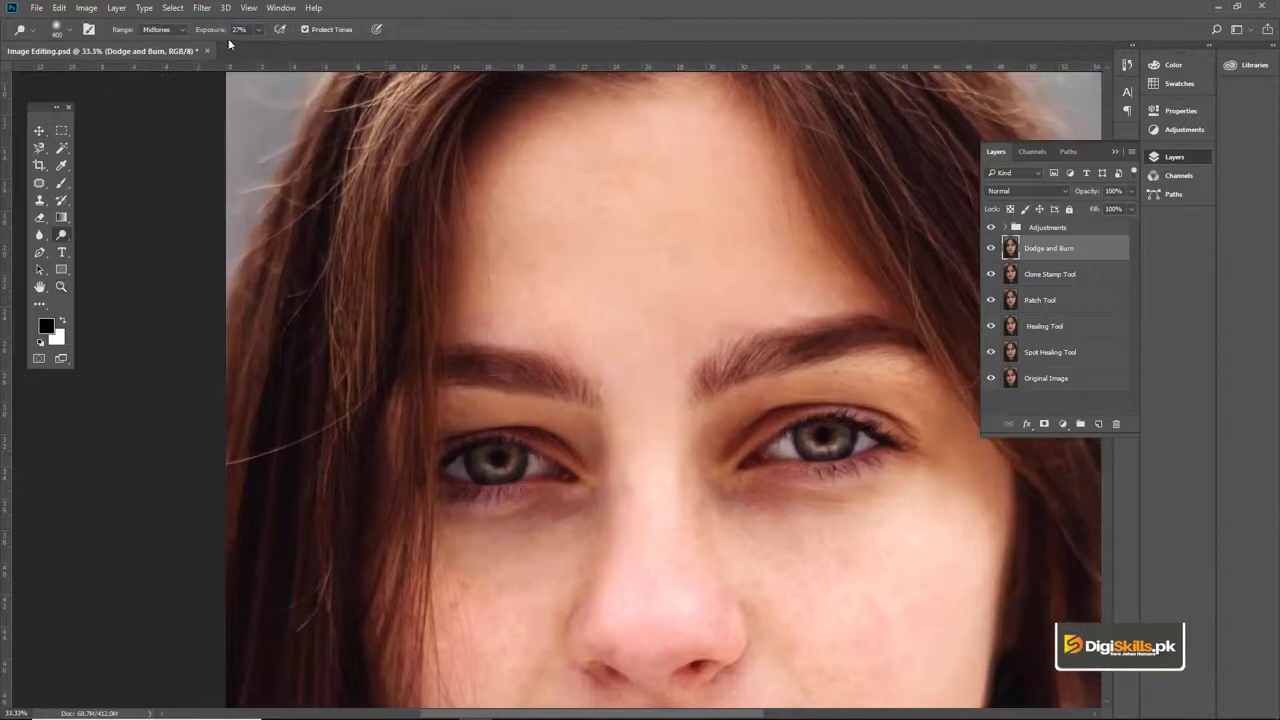
{"action": "left_click_drag", "start_coordinate": [254, 49], "coordinate": [246, 48]}
{"action": "key", "text": "bracketleft"}
{"action": "key", "text": "bracketleft"}
{"action": "key", "text": "space"}
{"action": "left_click_drag", "start_coordinate": [663, 592], "coordinate": [609, 500]}
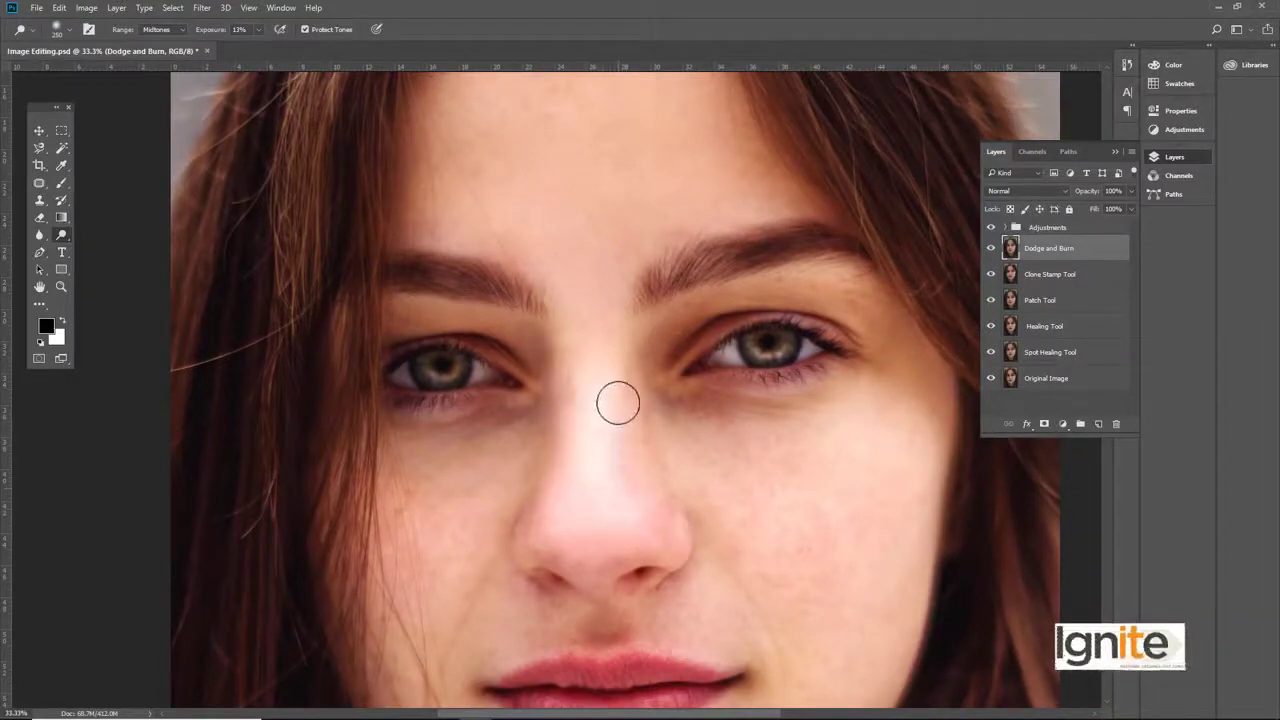
Step: Set the Dodge Tool's exposure to 8%, enlarge the brush to 600 px and lighten the forehead
{"action": "left_click", "coordinate": [257, 30]}
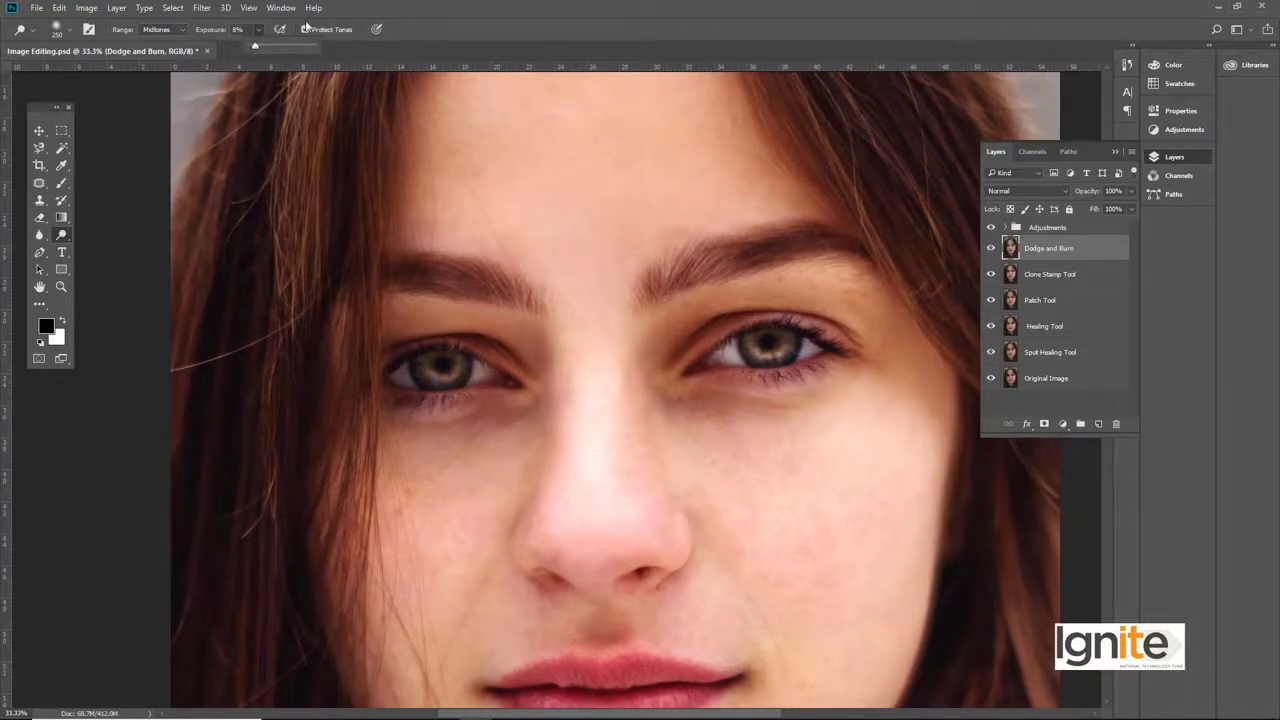
{"action": "left_click", "coordinate": [397, 12]}
{"action": "left_click_drag", "start_coordinate": [644, 142], "coordinate": [633, 213]}
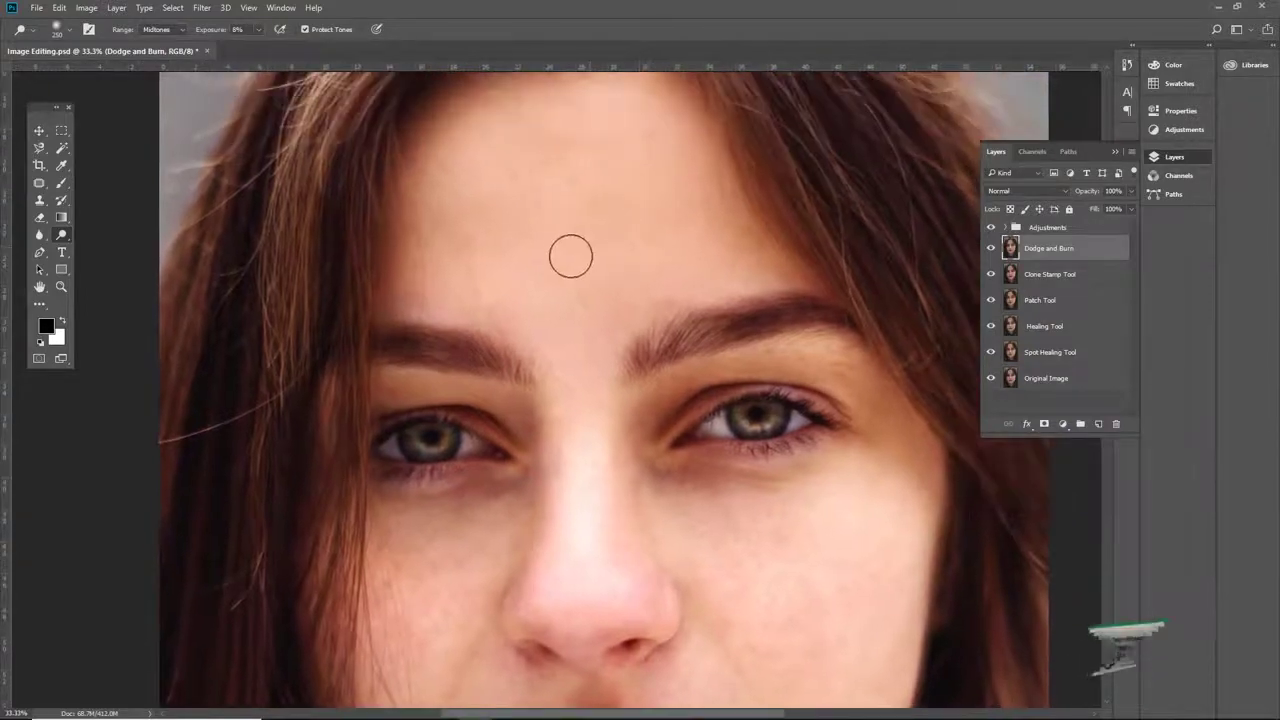
{"action": "key", "text": "bracketright"}
{"action": "key", "text": "bracketright"}
{"action": "key", "text": "bracketright"}
{"action": "key", "text": "bracketright"}
{"action": "key", "text": "bracketright"}
{"action": "scroll", "coordinate": [605, 225], "scroll_direction": "up", "scroll_amount": 1}
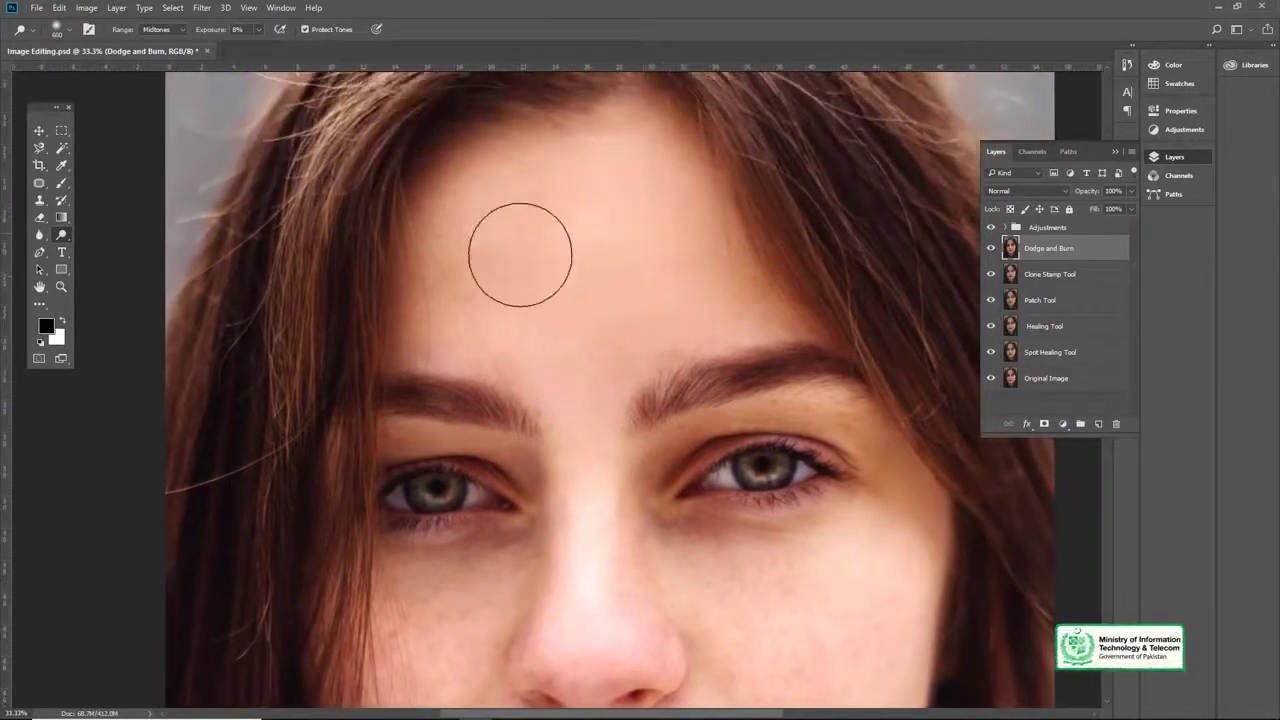
{"action": "left_click_drag", "start_coordinate": [580, 349], "coordinate": [542, 158]}
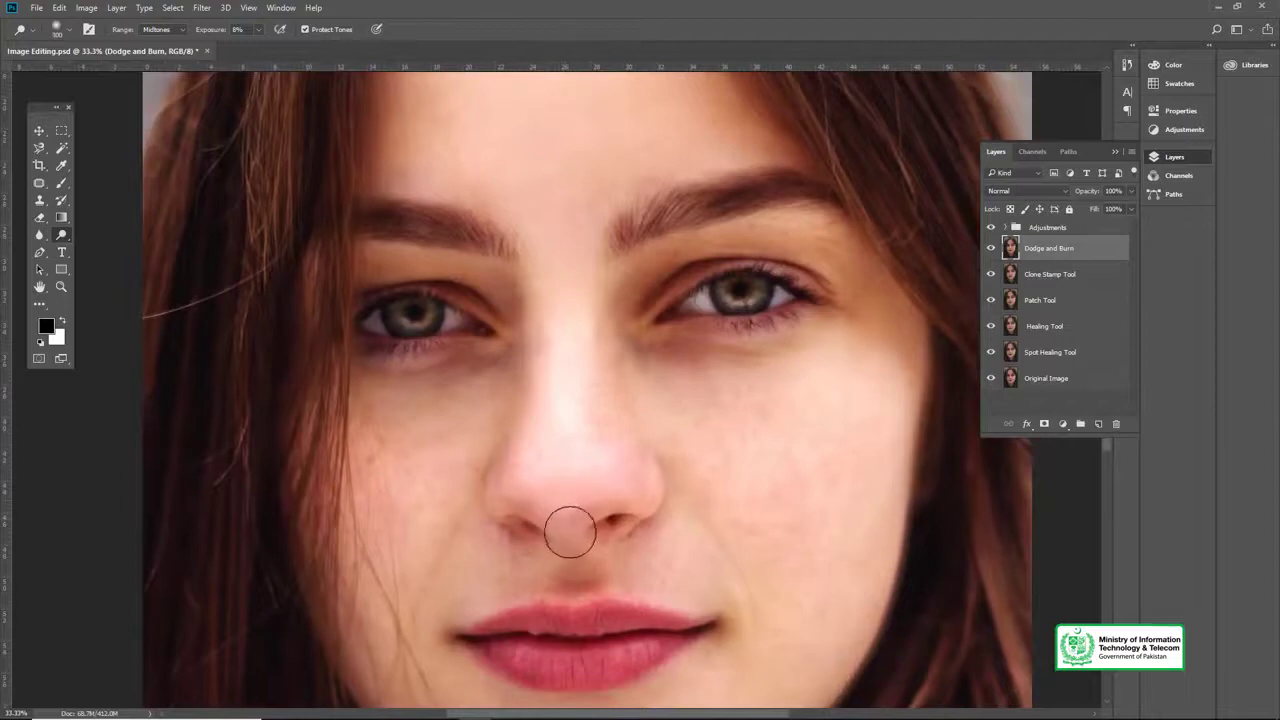
Step: Enlarge the Dodge Tool brush to 600 px and lighten the skin of both cheeks at 8% exposure
{"action": "key", "text": "bracketright"}
{"action": "key", "text": "bracketright"}
{"action": "key", "text": "bracketright"}
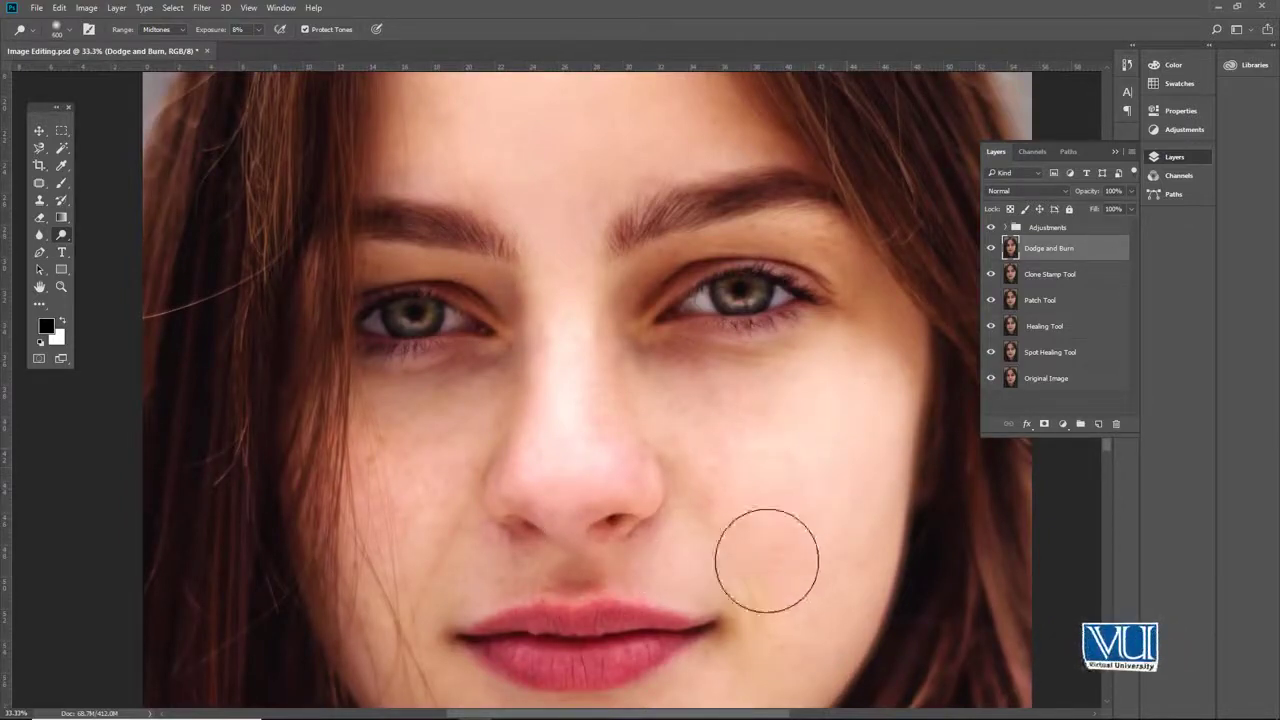
{"action": "left_click_drag", "start_coordinate": [380, 506], "coordinate": [491, 491]}
{"action": "mouse_move", "coordinate": [530, 441]}
{"action": "left_mouse_down"}
{"action": "mouse_move", "coordinate": [503, 484]}
{"action": "mouse_move", "coordinate": [479, 499]}
{"action": "mouse_move", "coordinate": [518, 440]}
{"action": "left_mouse_up"}
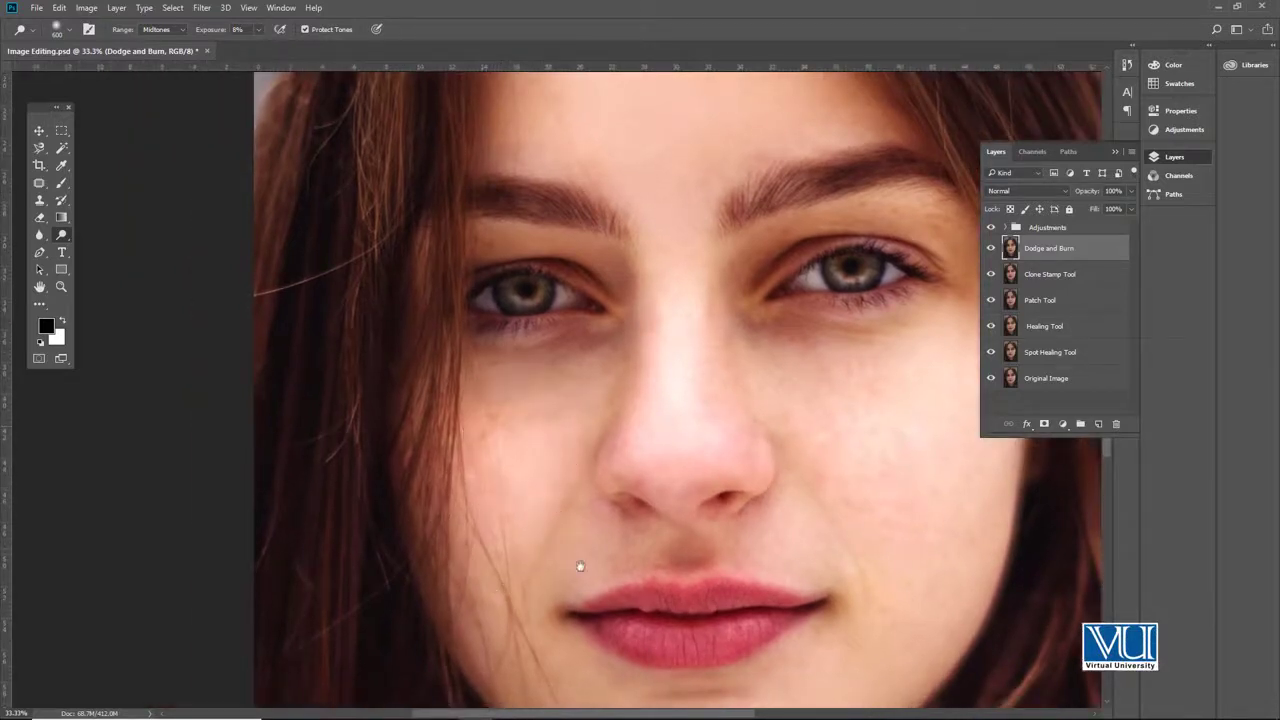
Step: Reduce the Dodge Tool brush to 500 px and lighten the chin below the lips
{"action": "left_click_drag", "start_coordinate": [580, 566], "coordinate": [502, 411]}
{"action": "key", "text": "bracketleft"}
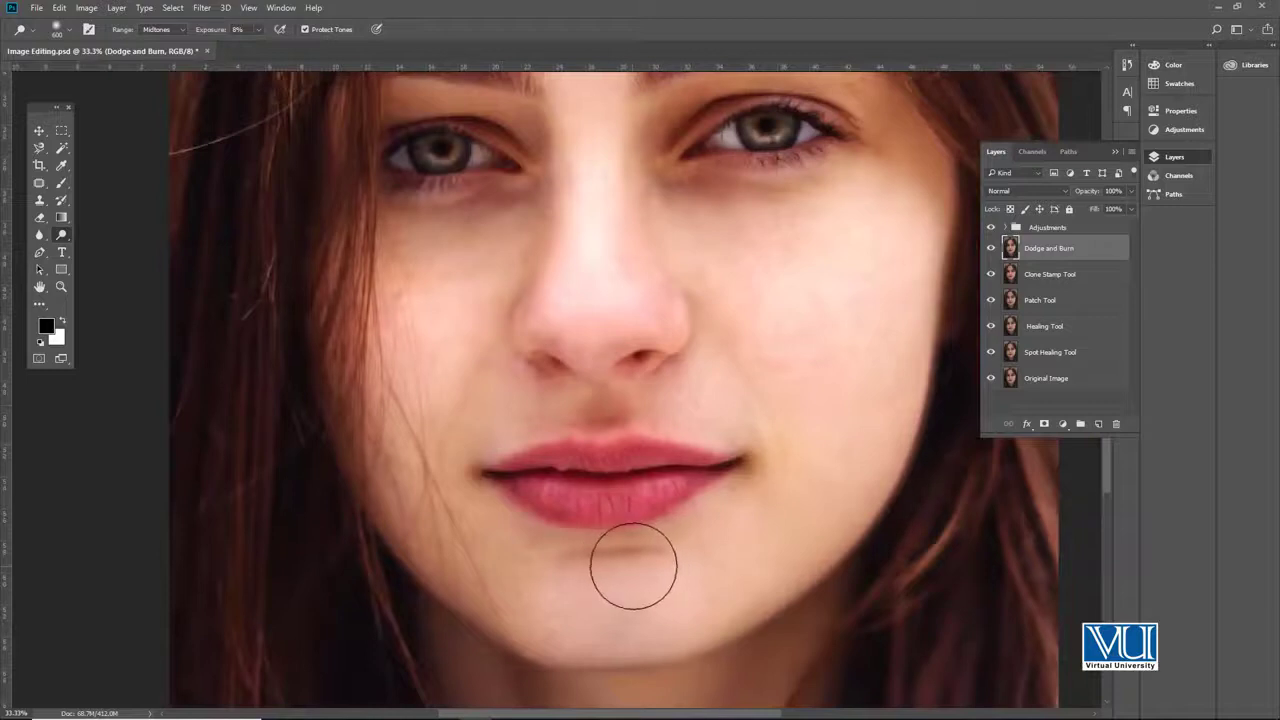
{"action": "mouse_move", "coordinate": [645, 600]}
{"action": "left_mouse_down"}
{"action": "mouse_move", "coordinate": [544, 603]}
{"action": "mouse_move", "coordinate": [572, 623]}
{"action": "mouse_move", "coordinate": [662, 608]}
{"action": "mouse_move", "coordinate": [525, 597]}
{"action": "mouse_move", "coordinate": [570, 608]}
{"action": "mouse_move", "coordinate": [544, 613]}
{"action": "mouse_move", "coordinate": [663, 619]}
{"action": "mouse_move", "coordinate": [723, 557]}
{"action": "left_mouse_up"}
{"action": "key", "text": "bracketright"}
{"action": "left_click_drag", "start_coordinate": [582, 406], "coordinate": [606, 486]}
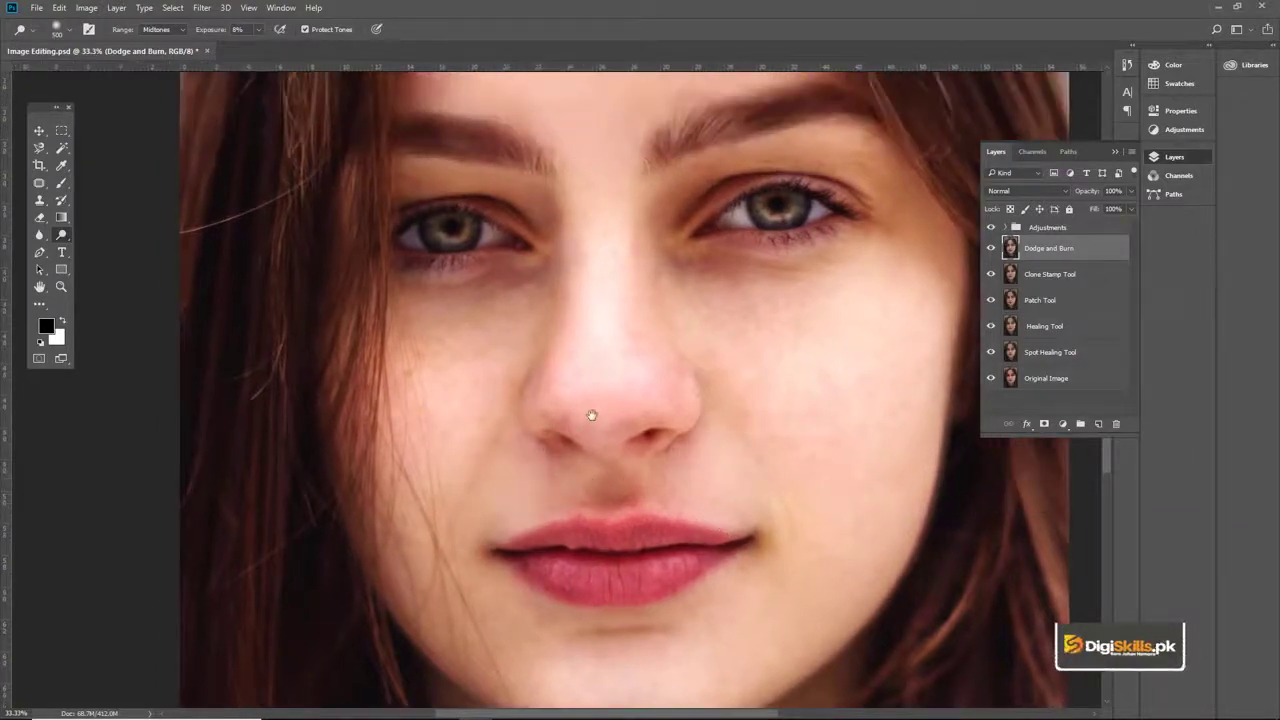
Step: Reduce the Dodge Tool brush to 300 px and lighten the hair beside the forehead on the image's left side
{"action": "left_click_drag", "start_coordinate": [591, 420], "coordinate": [591, 517]}
{"action": "left_click_drag", "start_coordinate": [493, 445], "coordinate": [530, 471]}
{"action": "left_click_drag", "start_coordinate": [448, 130], "coordinate": [460, 417]}
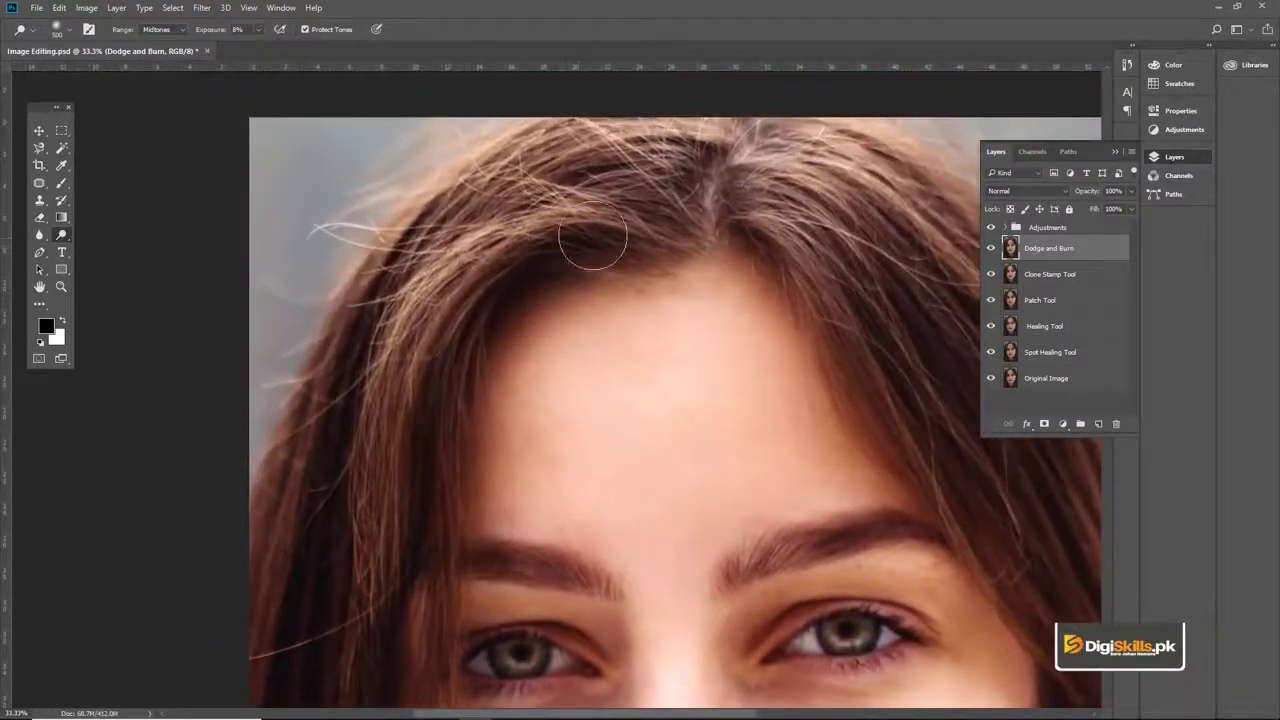
{"action": "left_click_drag", "start_coordinate": [485, 397], "coordinate": [451, 266]}
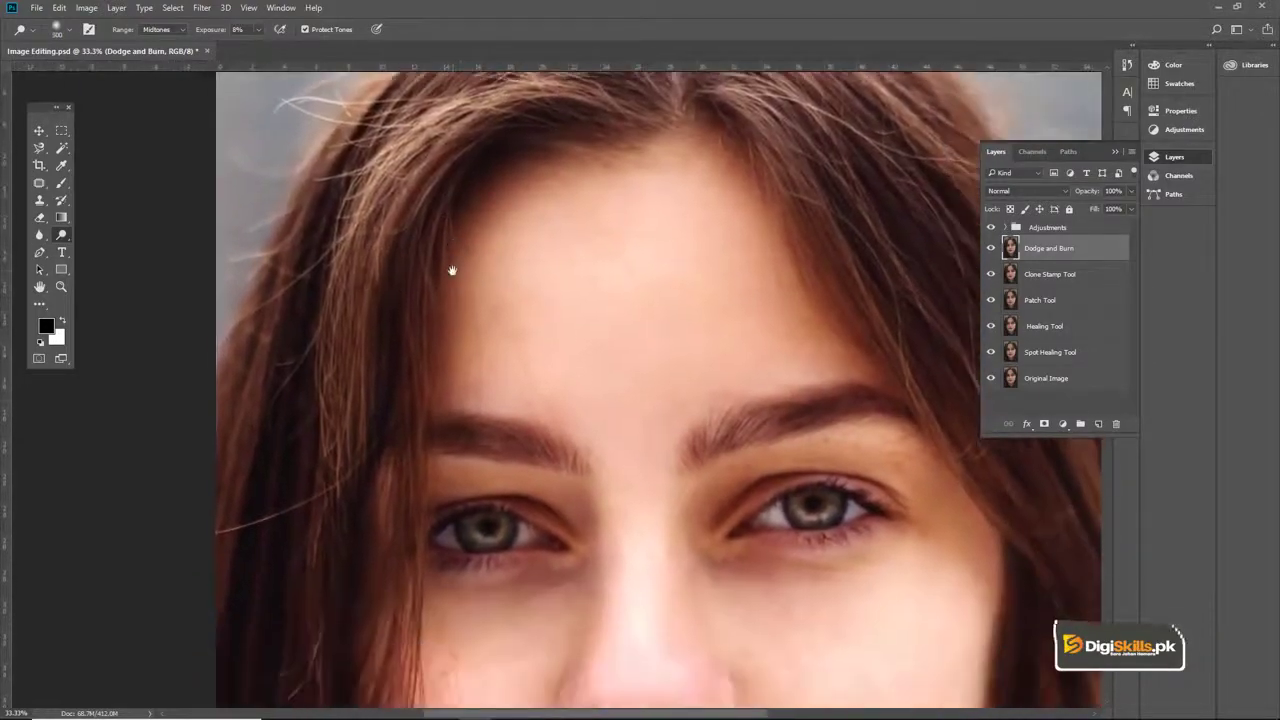
{"action": "left_click_drag", "start_coordinate": [372, 413], "coordinate": [393, 266]}
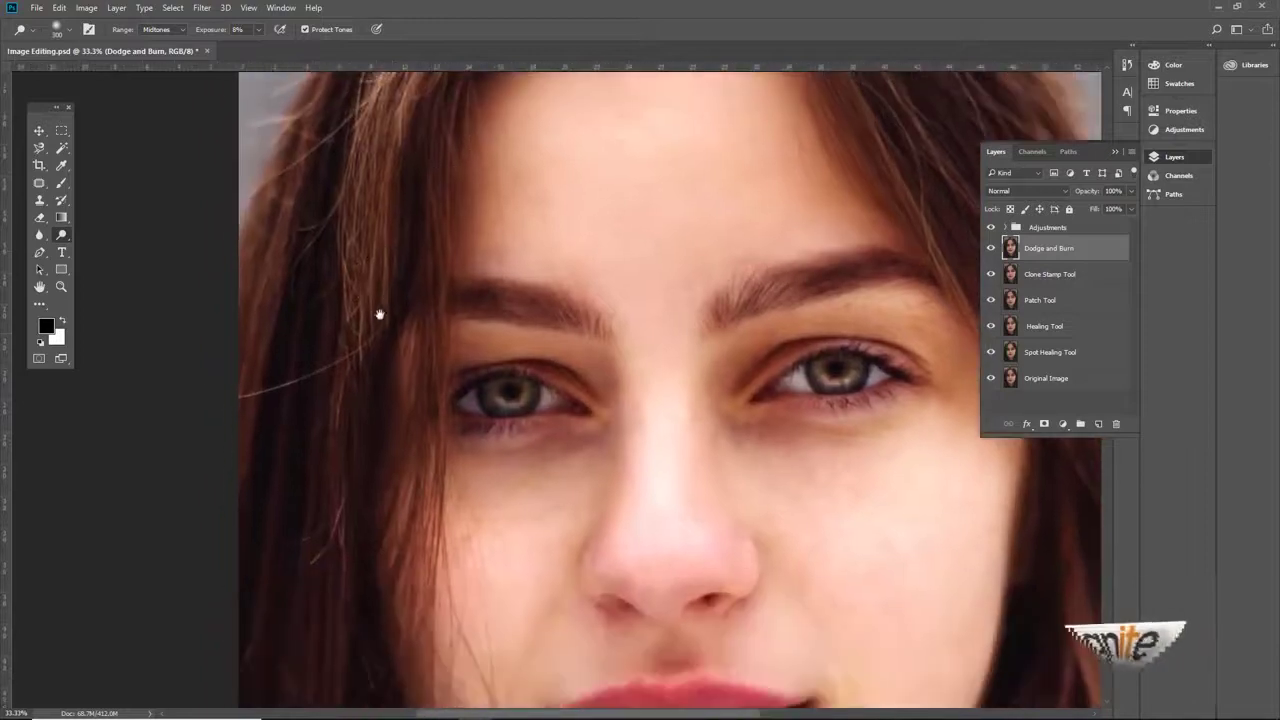
{"action": "left_click_drag", "start_coordinate": [449, 383], "coordinate": [473, 303]}
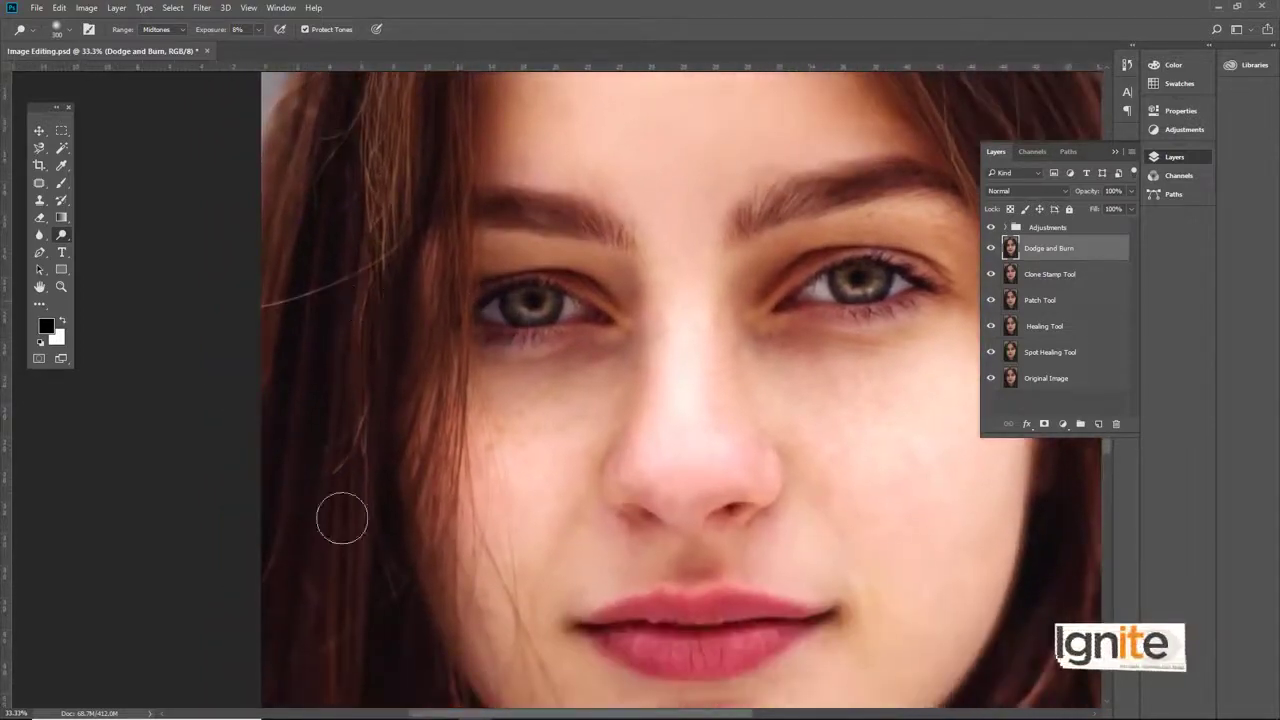
Step: Lighten the lower hair strands beside the jaw on the image's left side and continue up to the crown
{"action": "left_click_drag", "start_coordinate": [380, 451], "coordinate": [386, 287]}
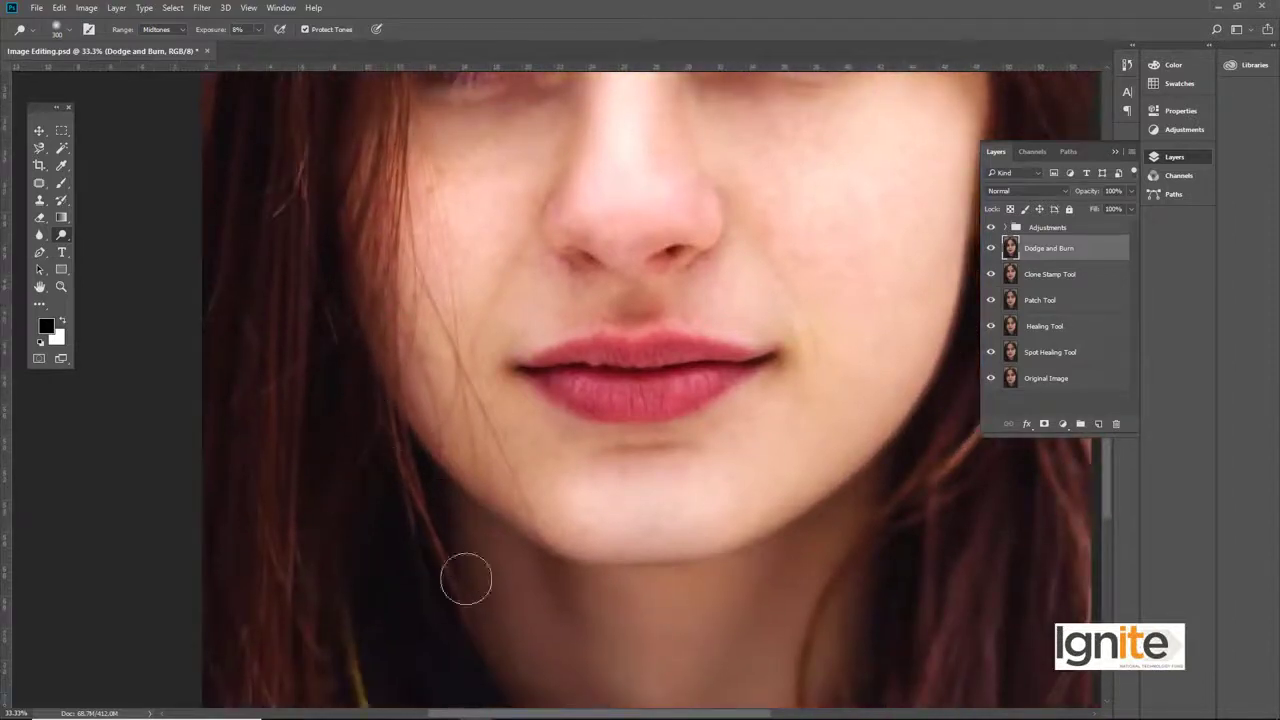
{"action": "mouse_move", "coordinate": [440, 530]}
{"action": "left_mouse_down"}
{"action": "mouse_move", "coordinate": [425, 311]}
{"action": "mouse_move", "coordinate": [404, 660]}
{"action": "left_mouse_up"}
{"action": "left_click_drag", "start_coordinate": [383, 426], "coordinate": [403, 585]}
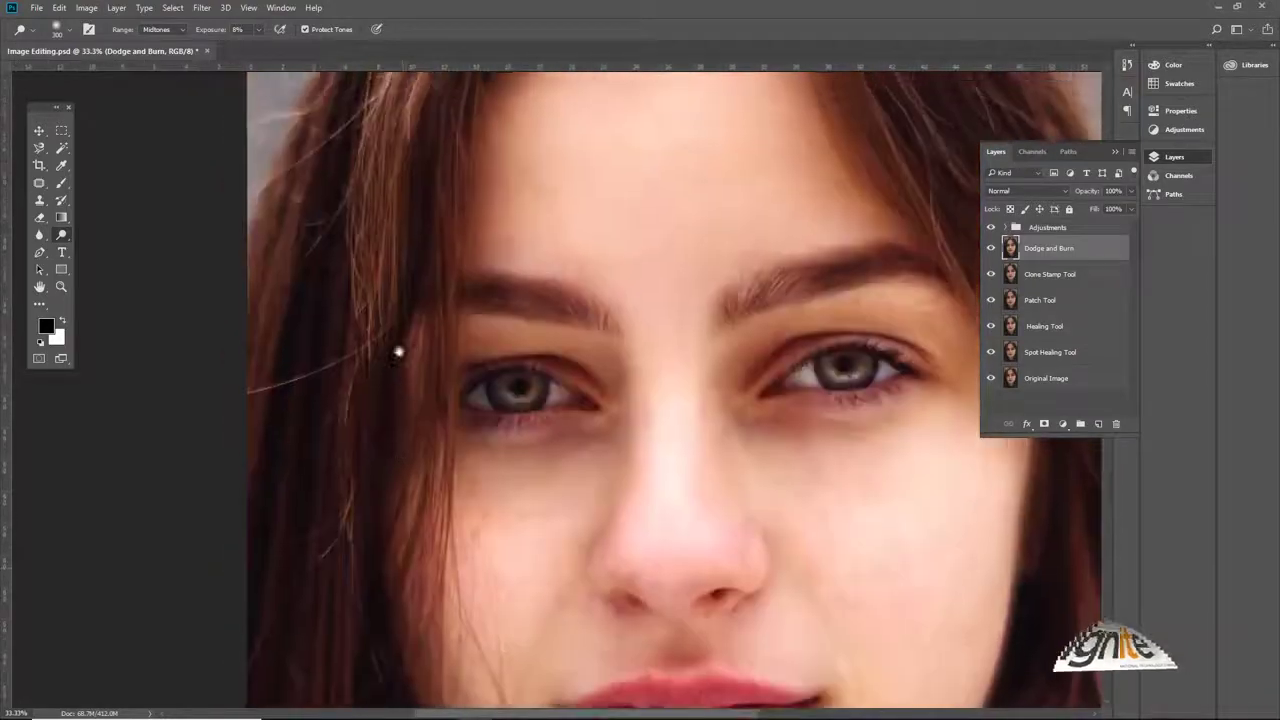
{"action": "left_click_drag", "start_coordinate": [400, 351], "coordinate": [410, 528]}
{"action": "left_click_drag", "start_coordinate": [446, 250], "coordinate": [411, 514]}
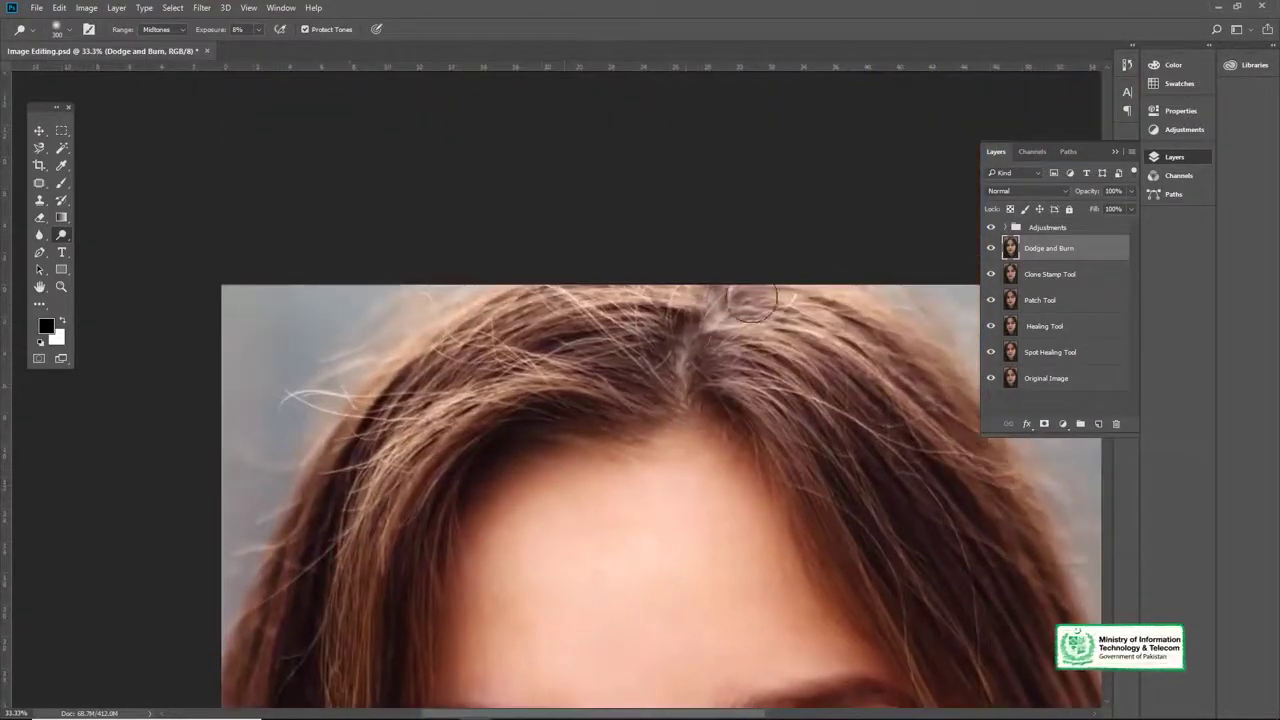
Step: Lighten the hair on the image's right side from the parting down past the eye with the 300 px Dodge brush
{"action": "left_click_drag", "start_coordinate": [846, 361], "coordinate": [554, 277]}
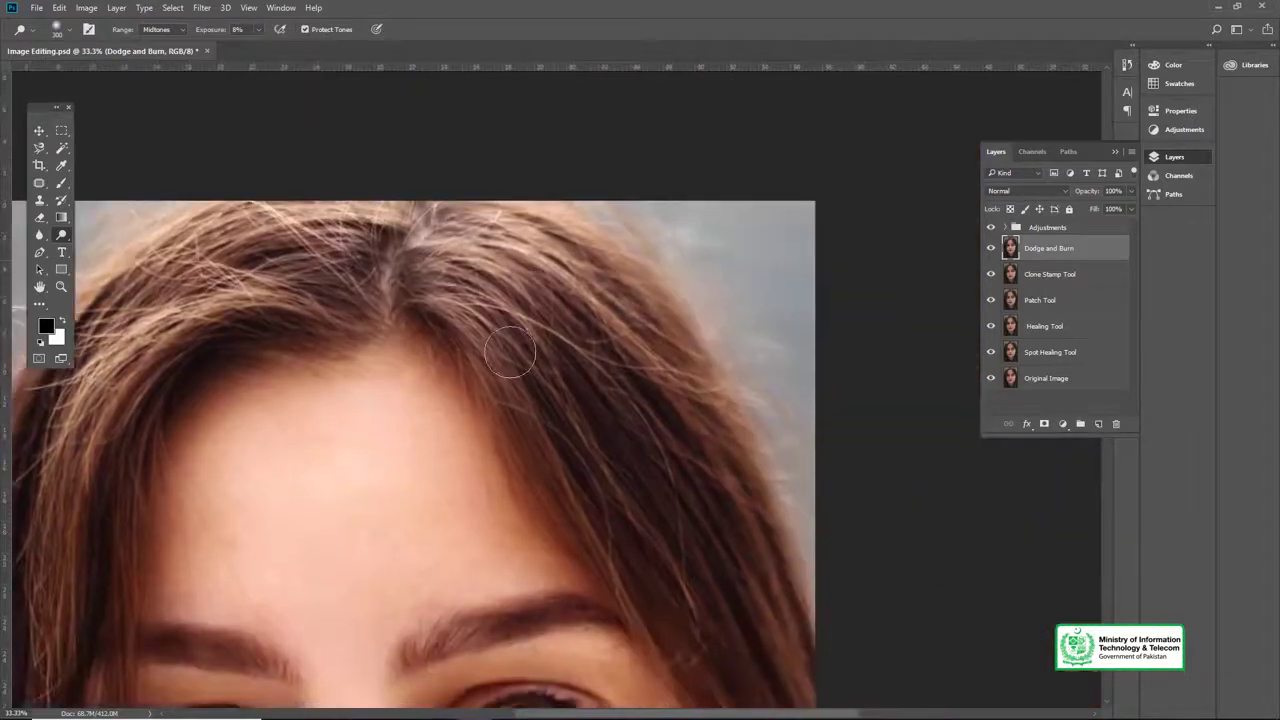
{"action": "left_click_drag", "start_coordinate": [655, 511], "coordinate": [606, 486]}
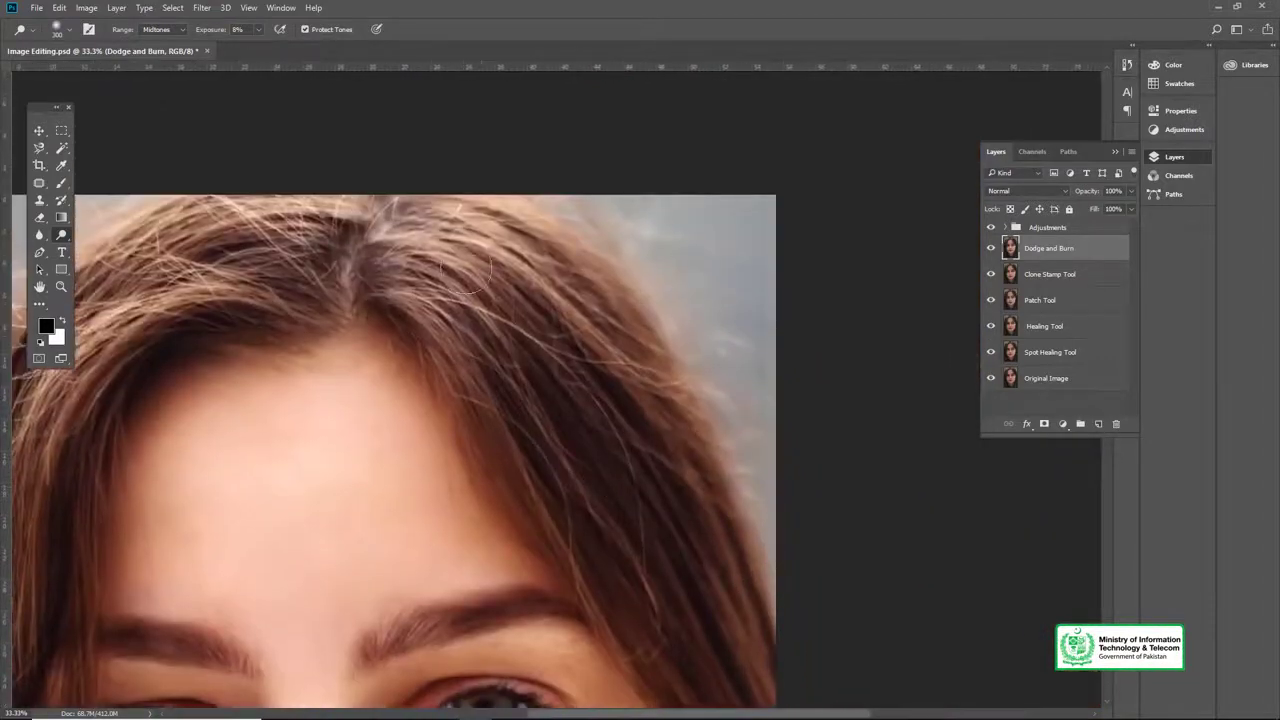
{"action": "scroll", "coordinate": [619, 372], "scroll_direction": "down", "scroll_amount": 3}
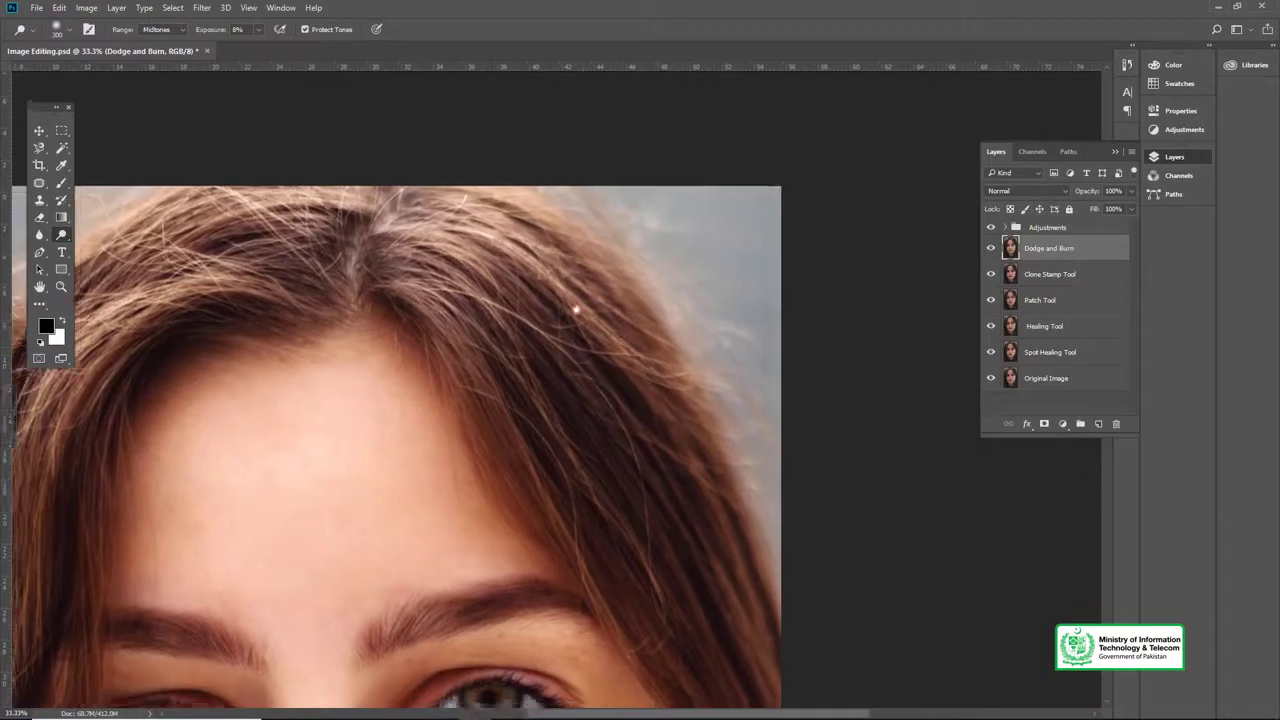
{"action": "left_click_drag", "start_coordinate": [563, 398], "coordinate": [543, 318]}
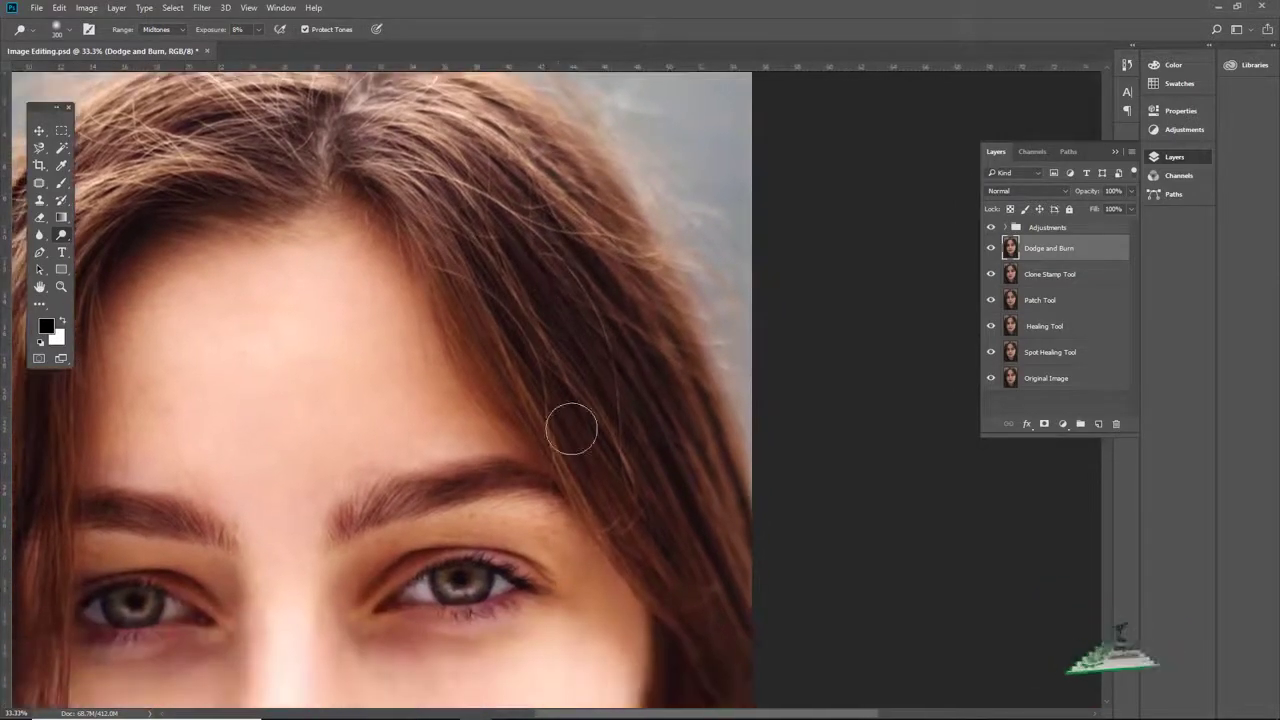
{"action": "left_click_drag", "start_coordinate": [656, 493], "coordinate": [650, 387]}
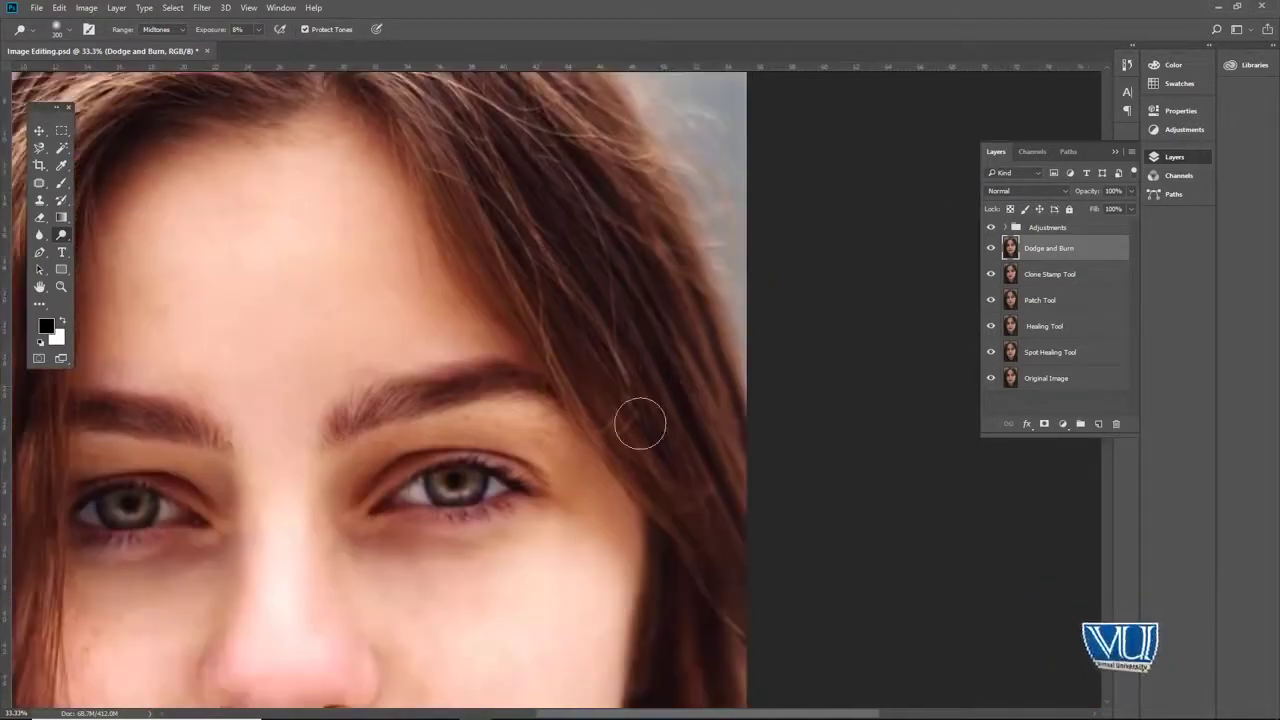
{"action": "left_click_drag", "start_coordinate": [639, 466], "coordinate": [763, 459]}
{"action": "left_click_drag", "start_coordinate": [668, 440], "coordinate": [756, 426]}
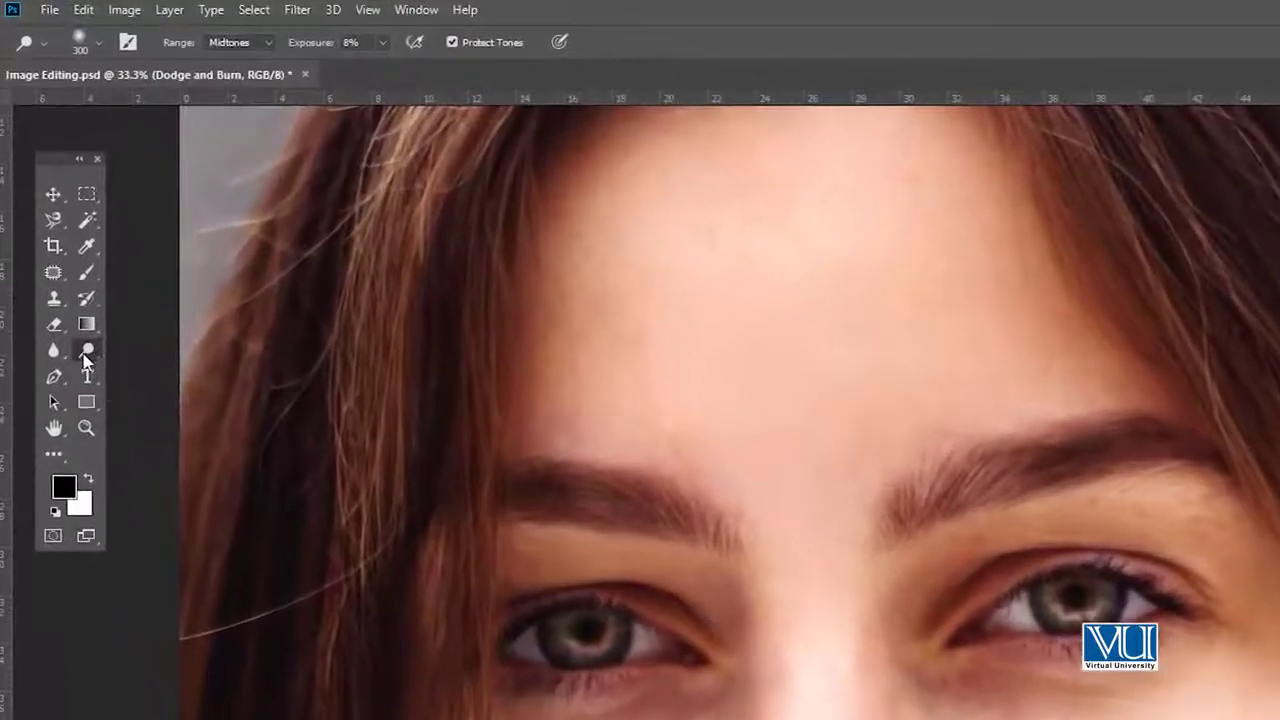
Step: Switch to the Burn Tool at 10% exposure with a 400 px brush and darken the edges of the forehead along the hairline
{"action": "right_click", "coordinate": [61, 234]}
{"action": "left_click", "coordinate": [137, 373]}
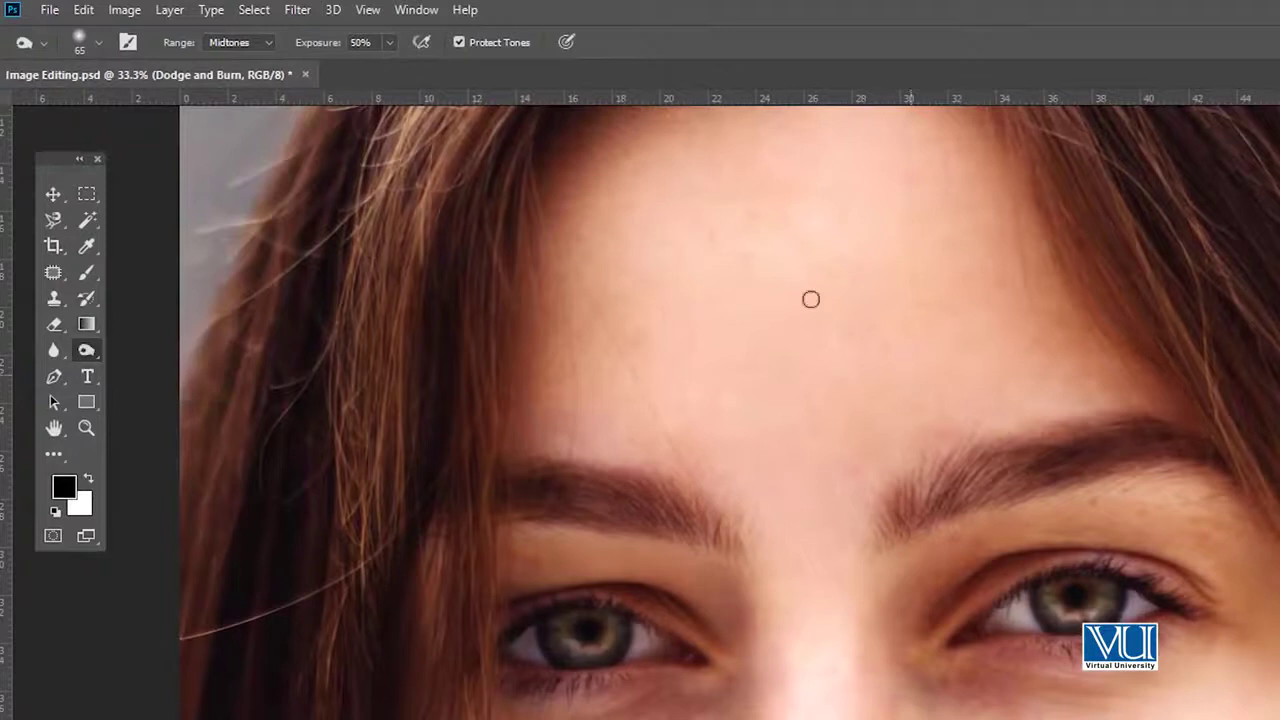
{"action": "left_click", "coordinate": [390, 43]}
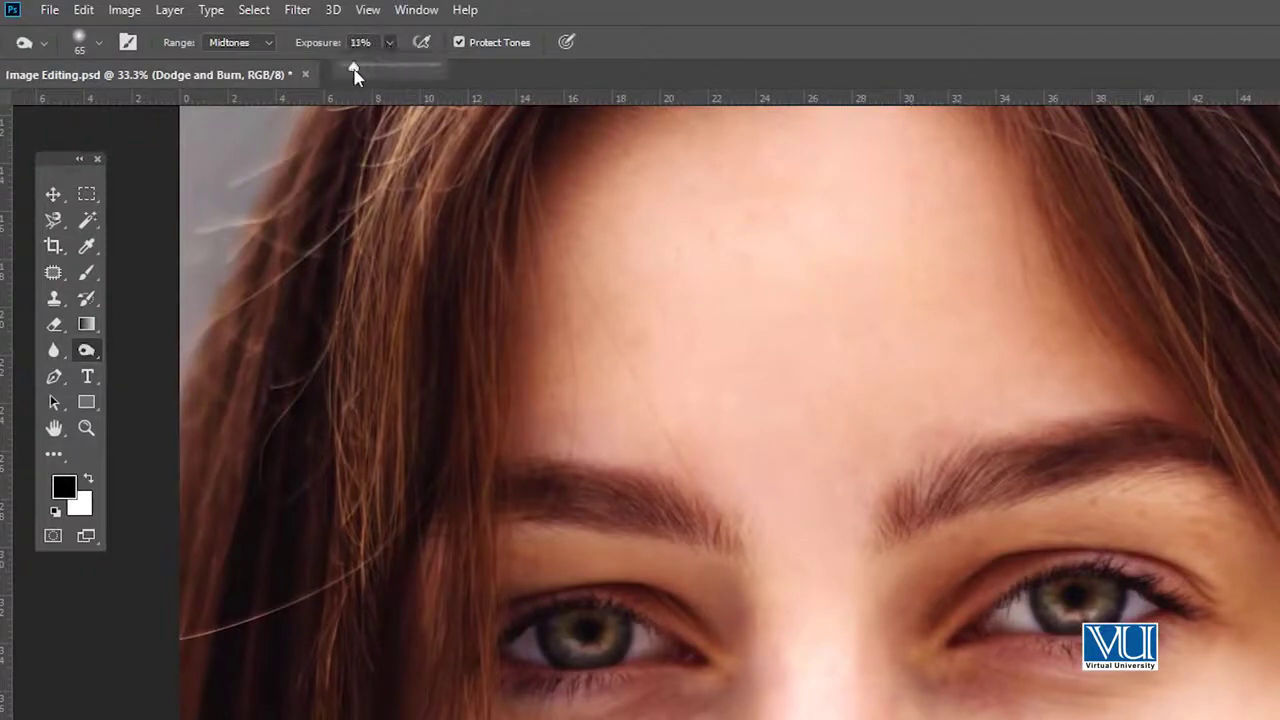
{"action": "left_click", "coordinate": [689, 40]}
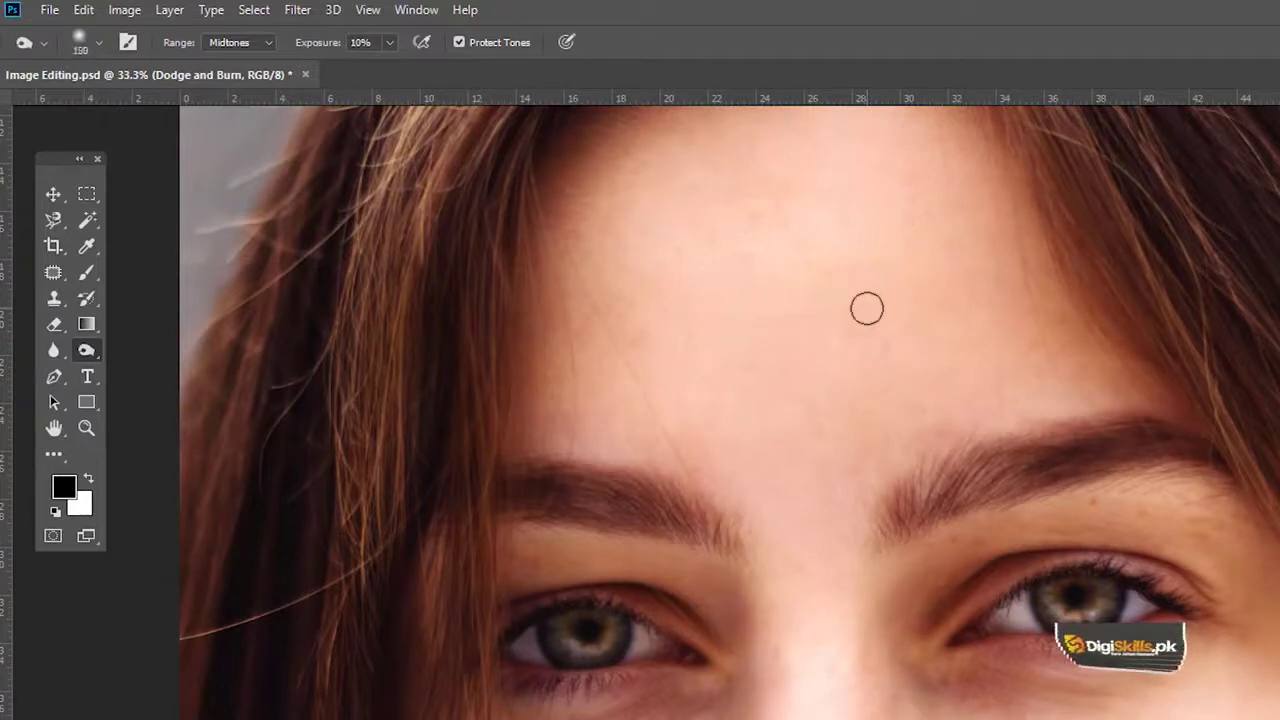
{"action": "key", "text": "bracketright"}
{"action": "scroll", "coordinate": [943, 363], "scroll_direction": "up", "scroll_amount": 3}
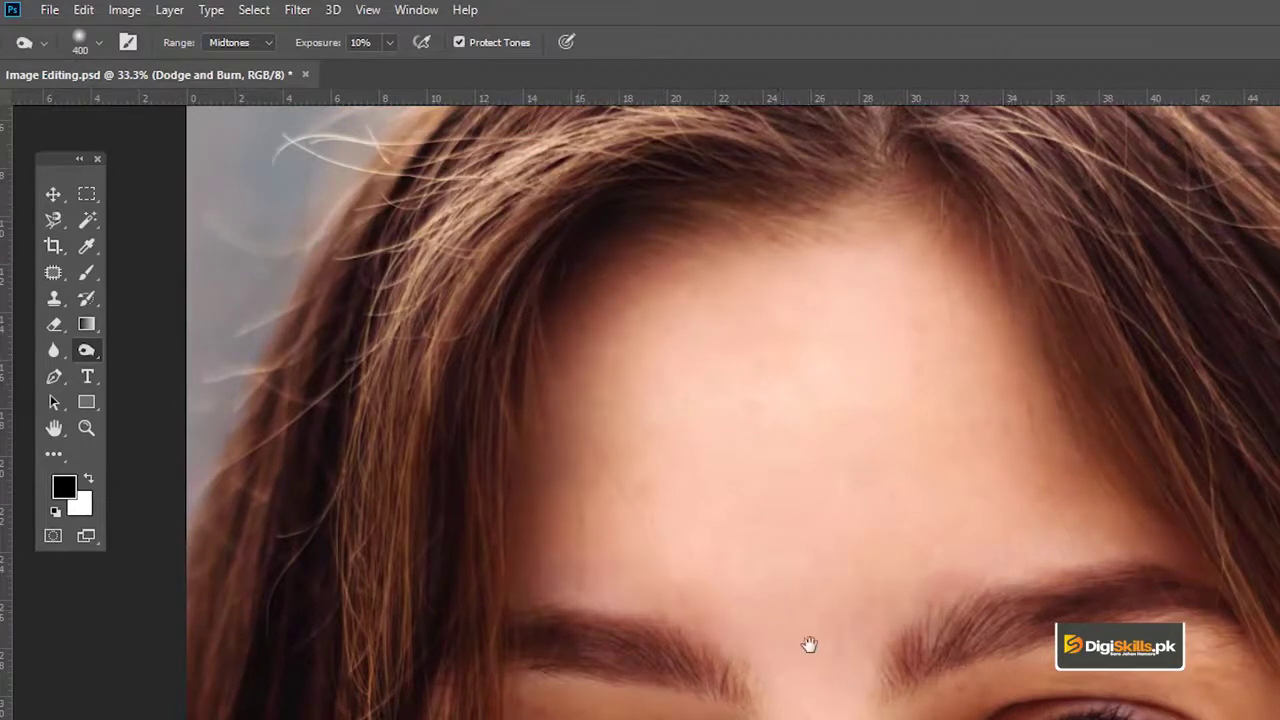
{"action": "scroll", "coordinate": [808, 646], "scroll_direction": "down", "scroll_amount": 2}
Step: Reduce the Burn Tool brush to 200 px and shade the eye sockets and the sides of the nose
{"action": "key", "text": "bracketleft"}
{"action": "key", "text": "bracketleft"}
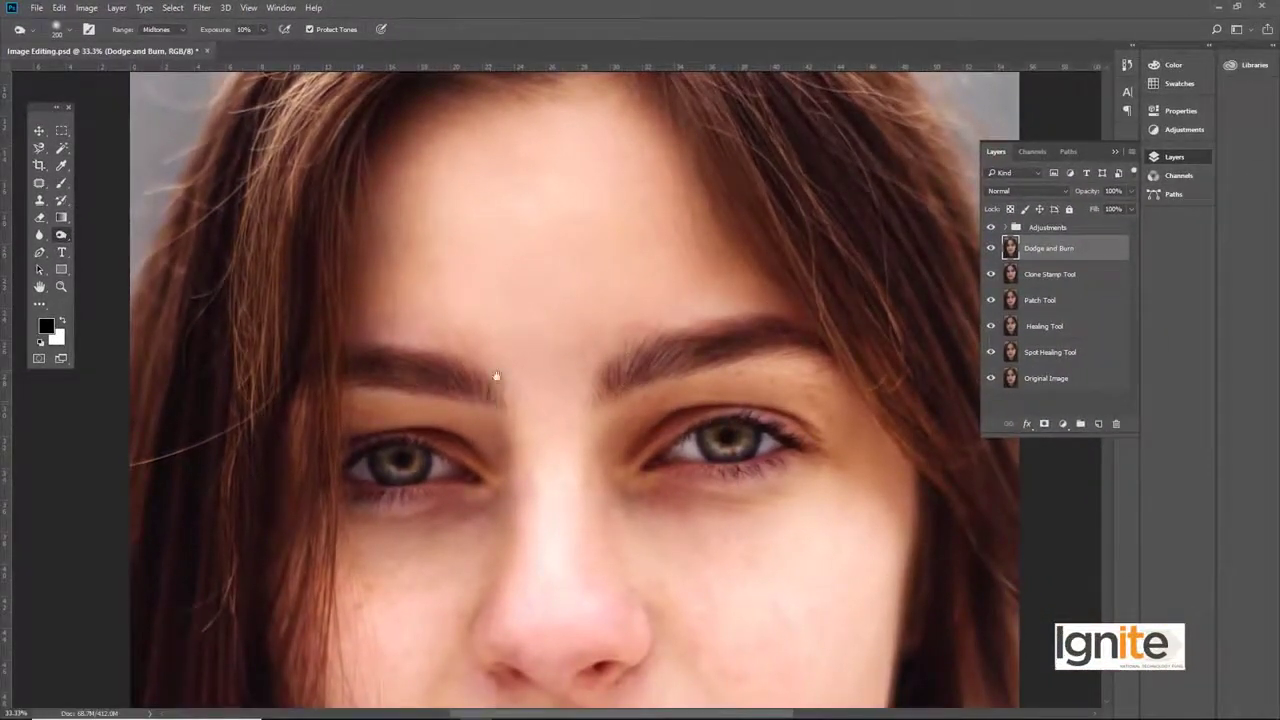
{"action": "left_click_drag", "start_coordinate": [496, 376], "coordinate": [499, 324]}
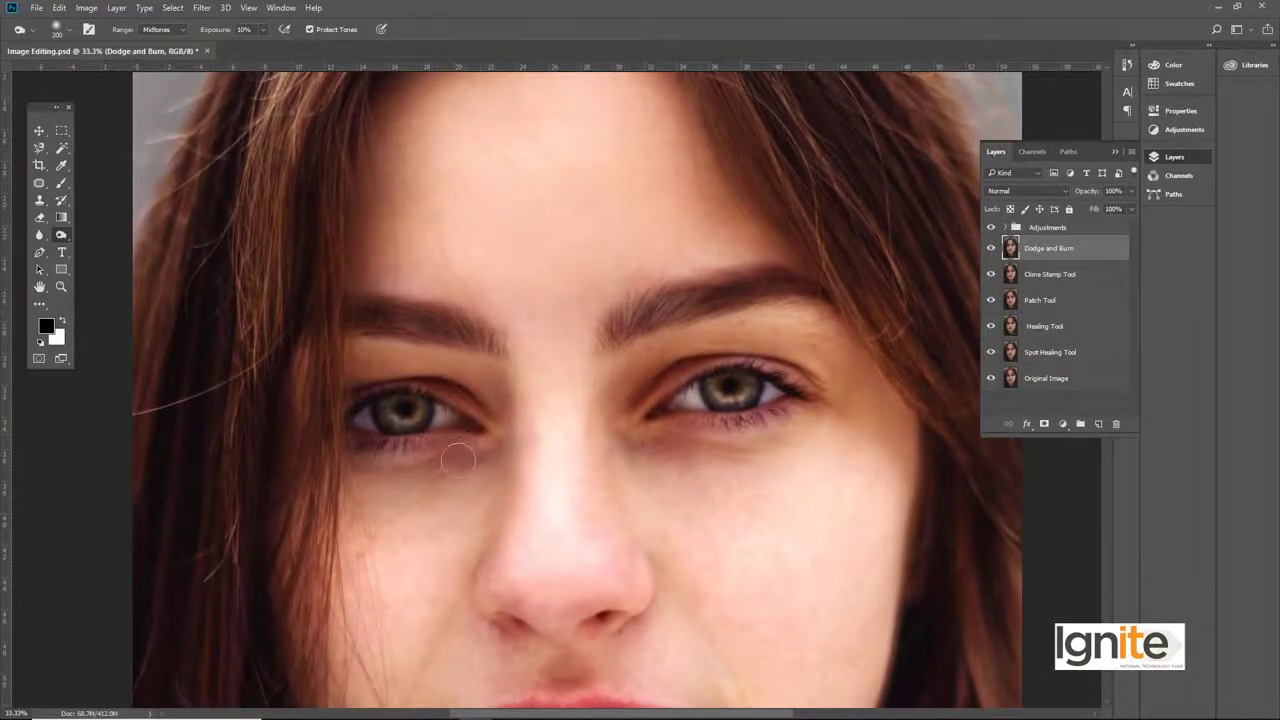
{"action": "left_click_drag", "start_coordinate": [512, 461], "coordinate": [500, 327]}
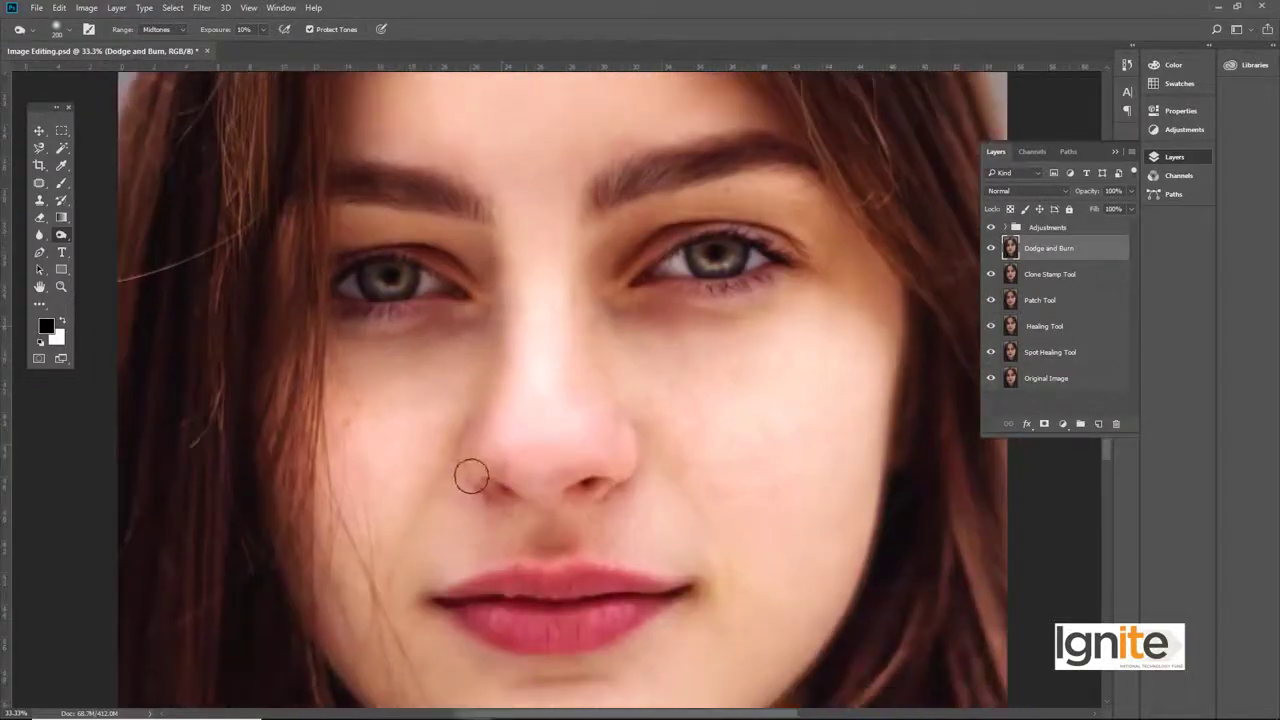
Step: Lower the Burn Tool's exposure to 9% and darken the contours around the nose, cheeks and jawline
{"action": "left_click_drag", "start_coordinate": [263, 47], "coordinate": [267, 51]}
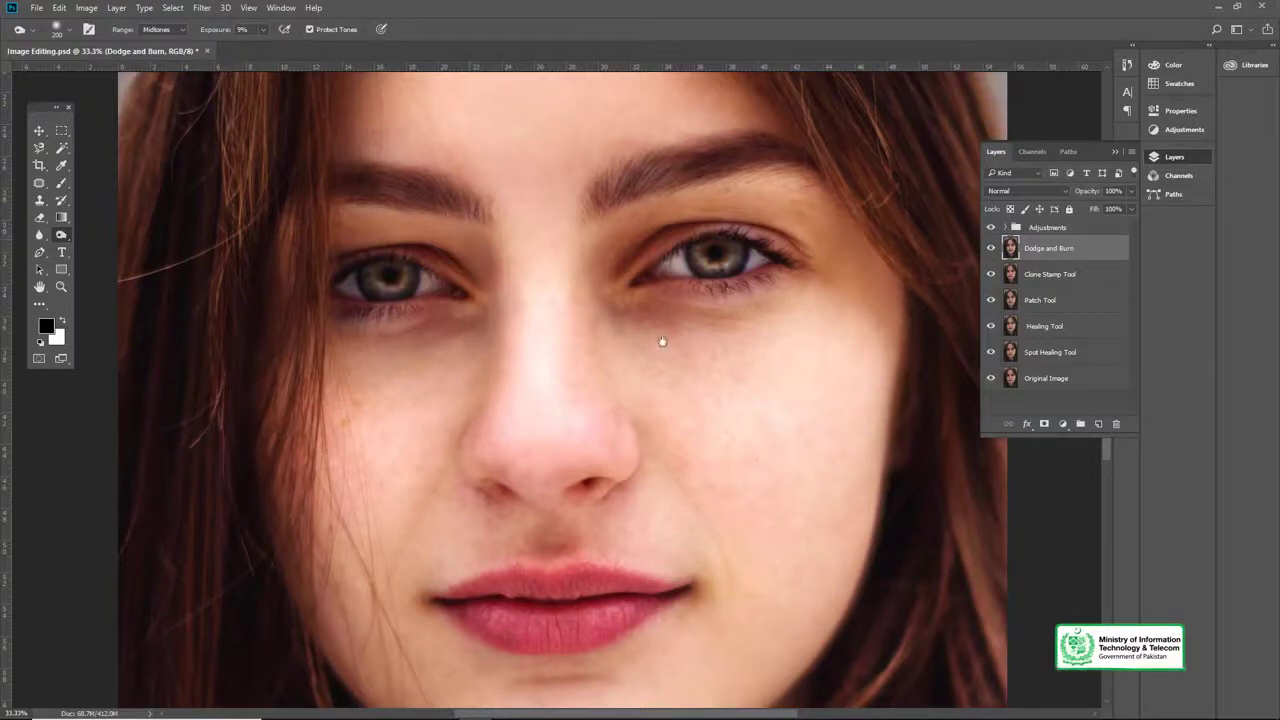
{"action": "scroll", "coordinate": [660, 470], "scroll_direction": "down", "scroll_amount": 1}
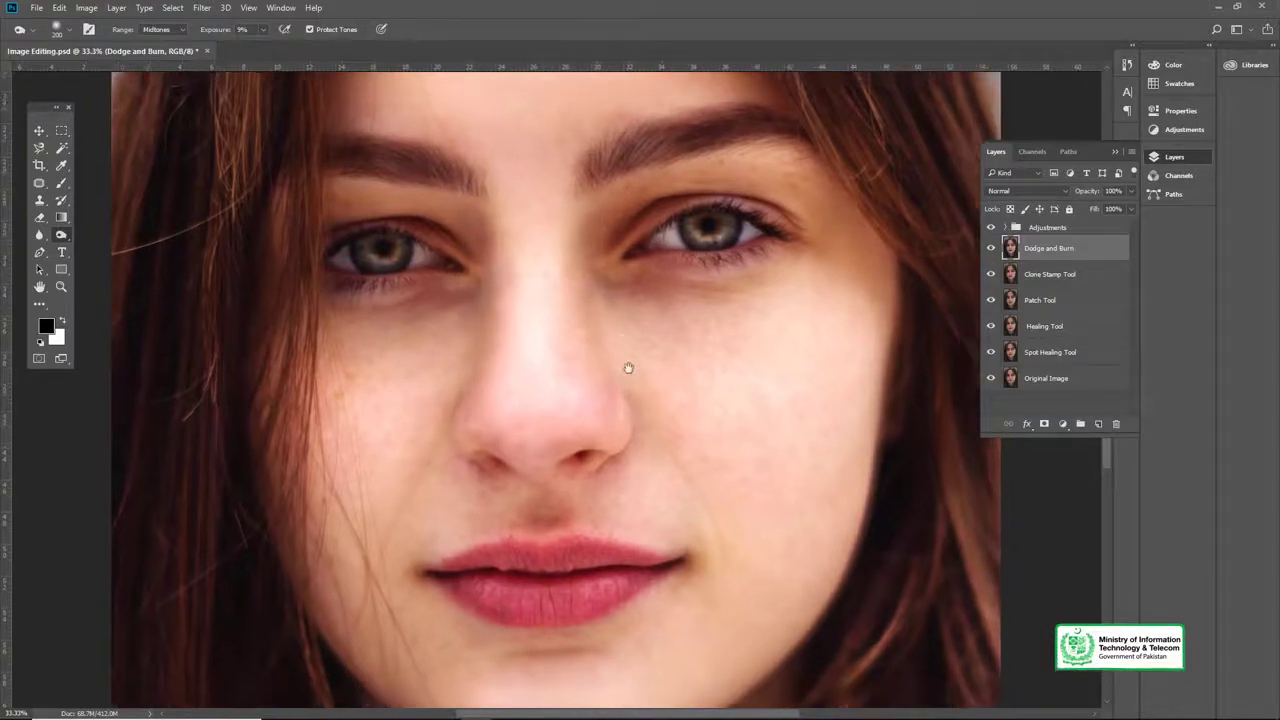
{"action": "left_click_drag", "start_coordinate": [682, 491], "coordinate": [649, 416]}
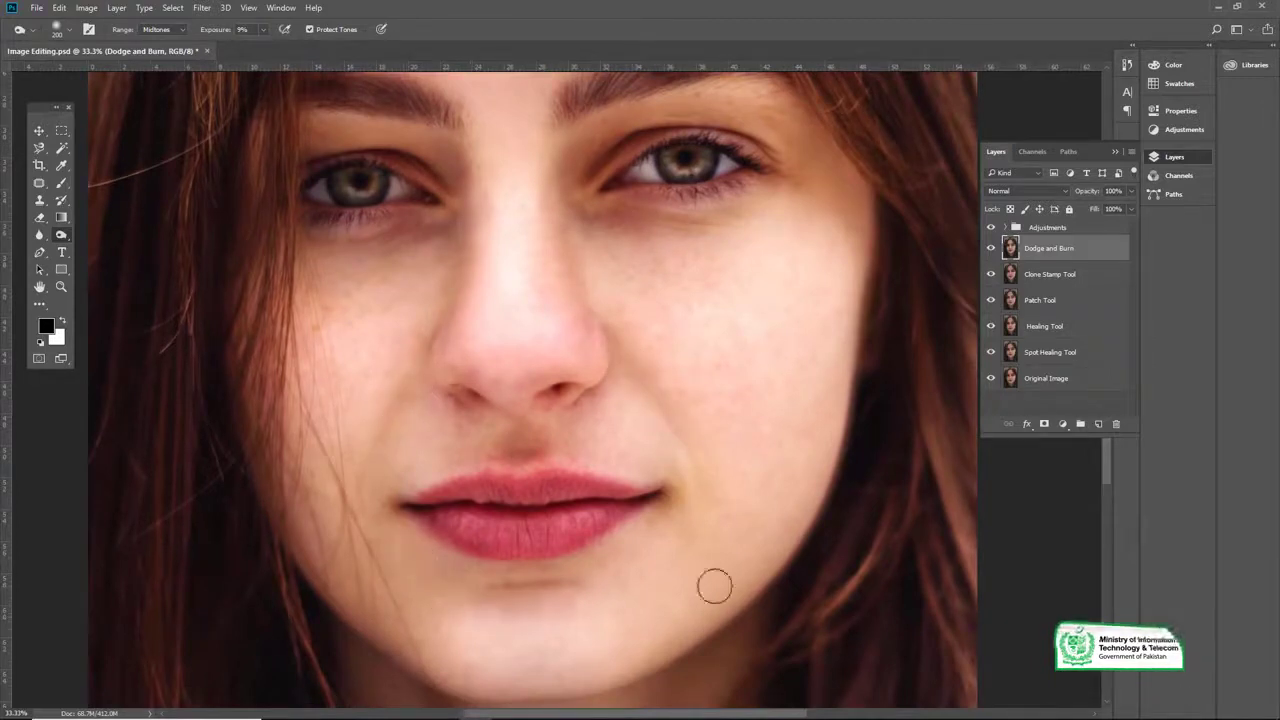
{"action": "left_click_drag", "start_coordinate": [676, 424], "coordinate": [619, 646]}
Step: Enlarge the Burn Tool brush to 400 px and darken the upper forehead and hairline
{"action": "left_click_drag", "start_coordinate": [643, 343], "coordinate": [709, 517]}
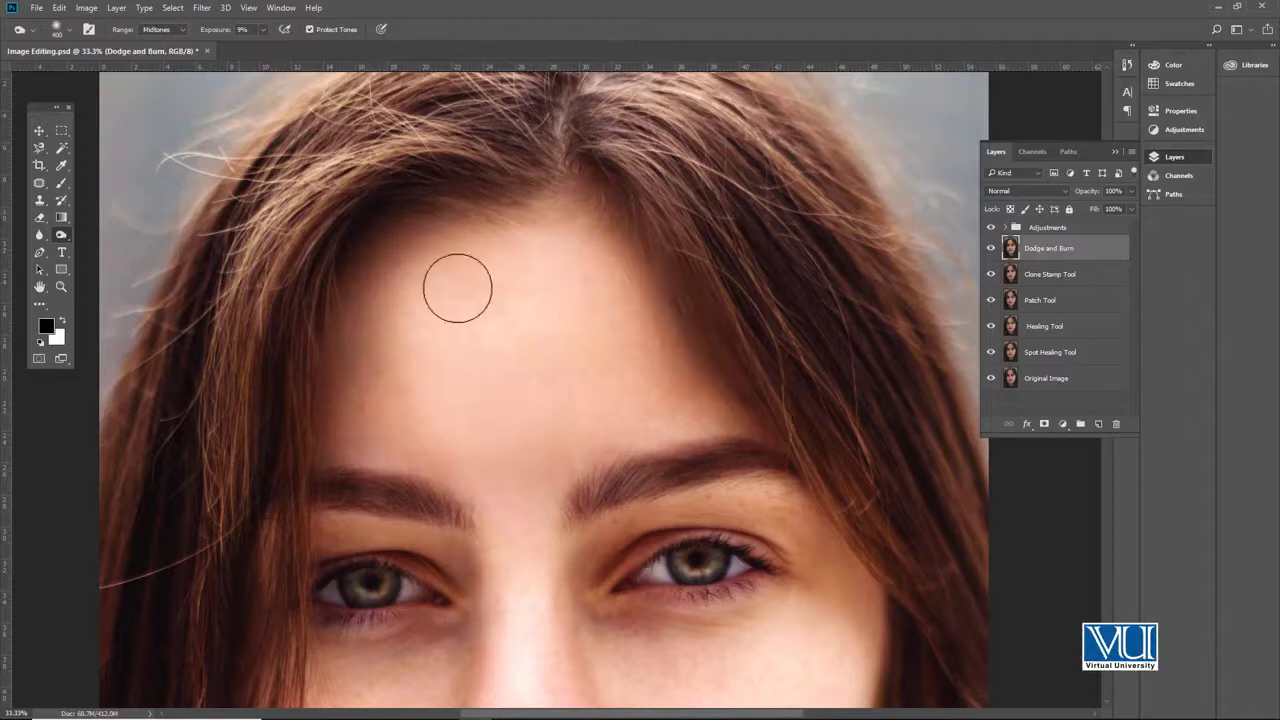
{"action": "left_click_drag", "start_coordinate": [499, 181], "coordinate": [502, 251]}
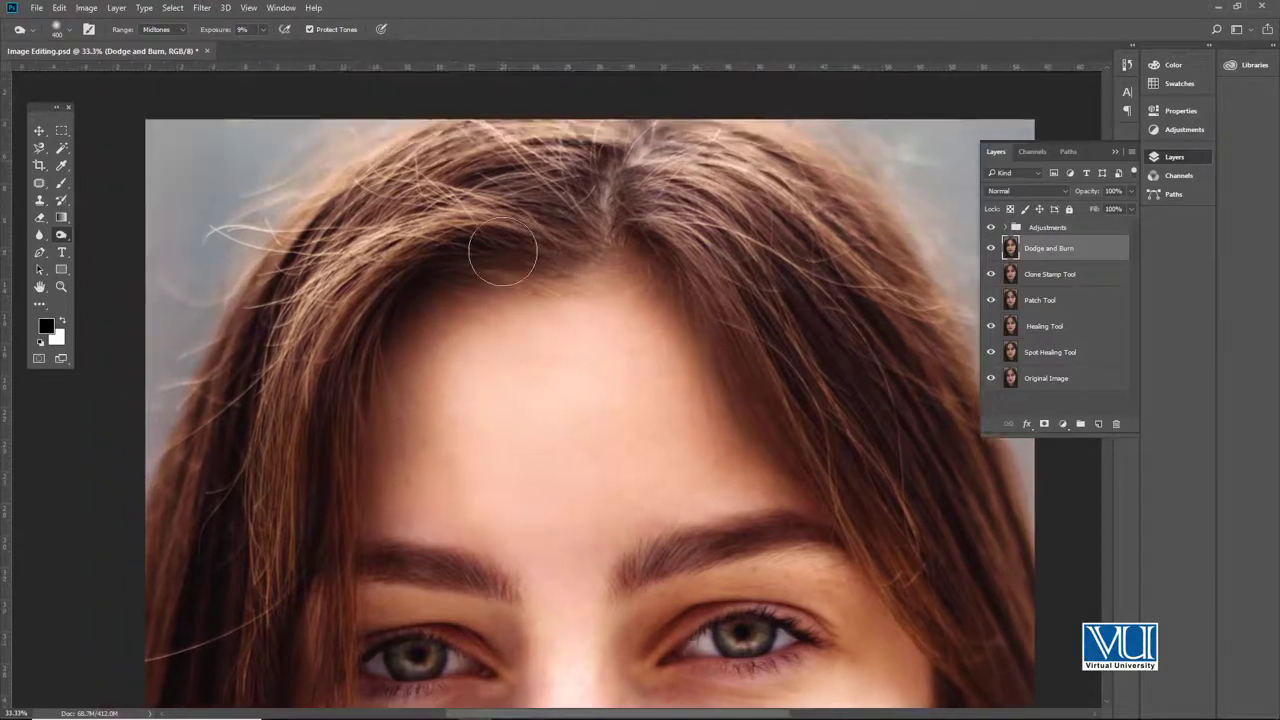
{"action": "mouse_move", "coordinate": [360, 317]}
{"action": "left_mouse_down"}
{"action": "mouse_move", "coordinate": [366, 250]}
{"action": "mouse_move", "coordinate": [465, 76]}
{"action": "left_mouse_up"}
Step: Reduce the Burn Tool brush to 200 px and darken the outer face contour and hair on the image's right side
{"action": "left_click_drag", "start_coordinate": [869, 481], "coordinate": [714, 317]}
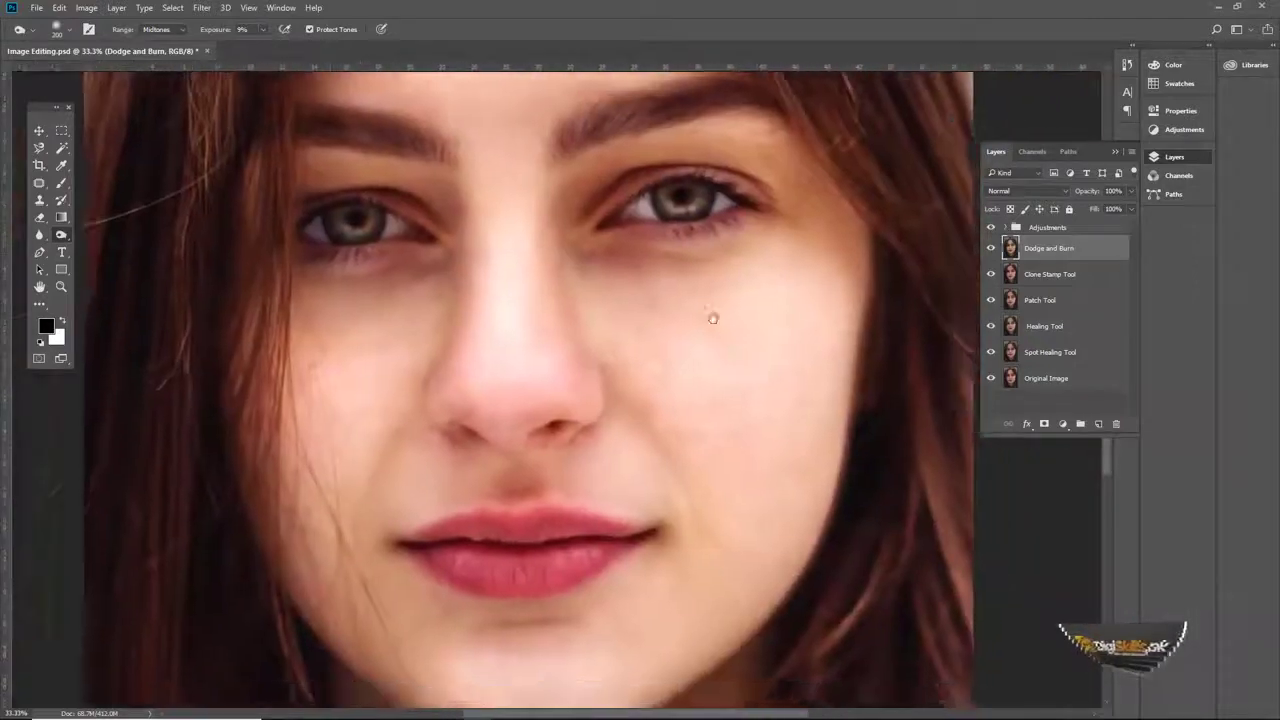
{"action": "left_click_drag", "start_coordinate": [808, 268], "coordinate": [700, 317]}
{"action": "left_click_drag", "start_coordinate": [526, 97], "coordinate": [514, 171]}
{"action": "left_click_drag", "start_coordinate": [668, 184], "coordinate": [659, 261]}
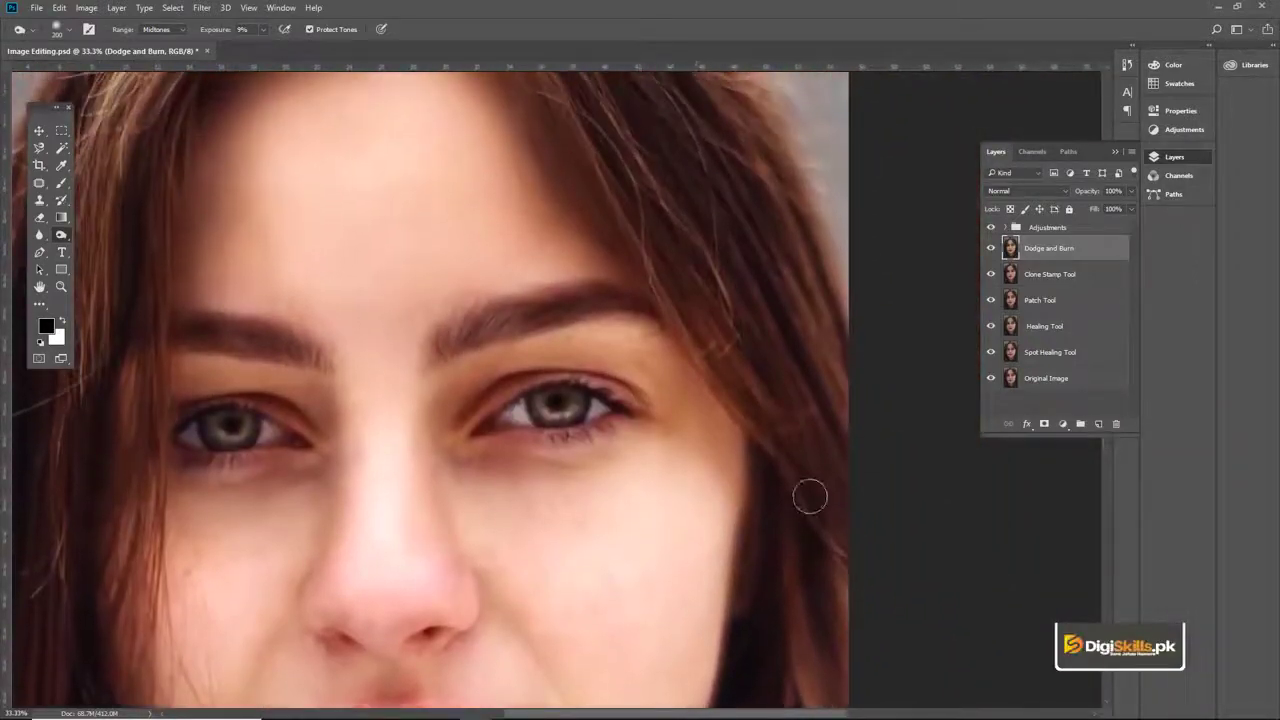
{"action": "scroll", "coordinate": [774, 266], "scroll_direction": "down", "scroll_amount": 3}
{"action": "scroll", "coordinate": [774, 266], "scroll_direction": "left", "scroll_amount": 2}
Step: Switch to the Dodge Tool at 8% exposure with a 90 px brush and brighten the whites of the eyes
{"action": "key", "text": "z"}
{"action": "left_click", "coordinate": [376, 334]}
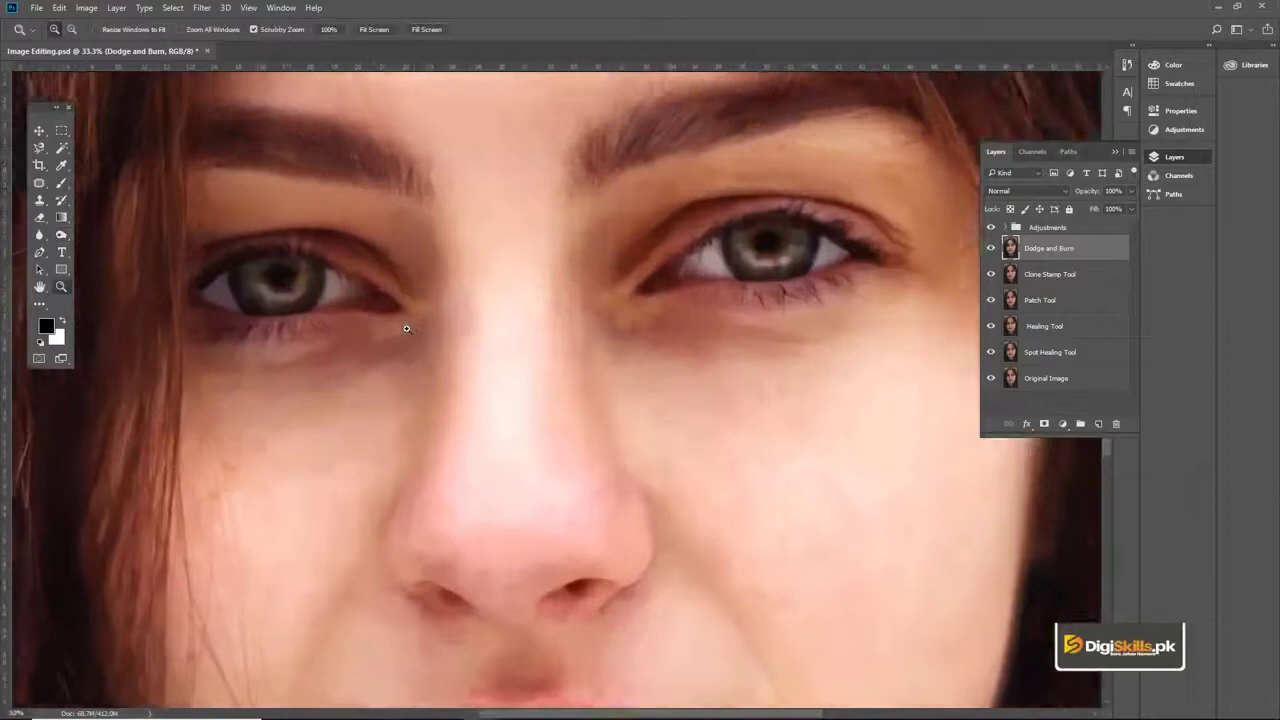
{"action": "left_click", "coordinate": [408, 323]}
{"action": "key", "text": "v"}
{"action": "left_click_drag", "start_coordinate": [586, 317], "coordinate": [545, 342]}
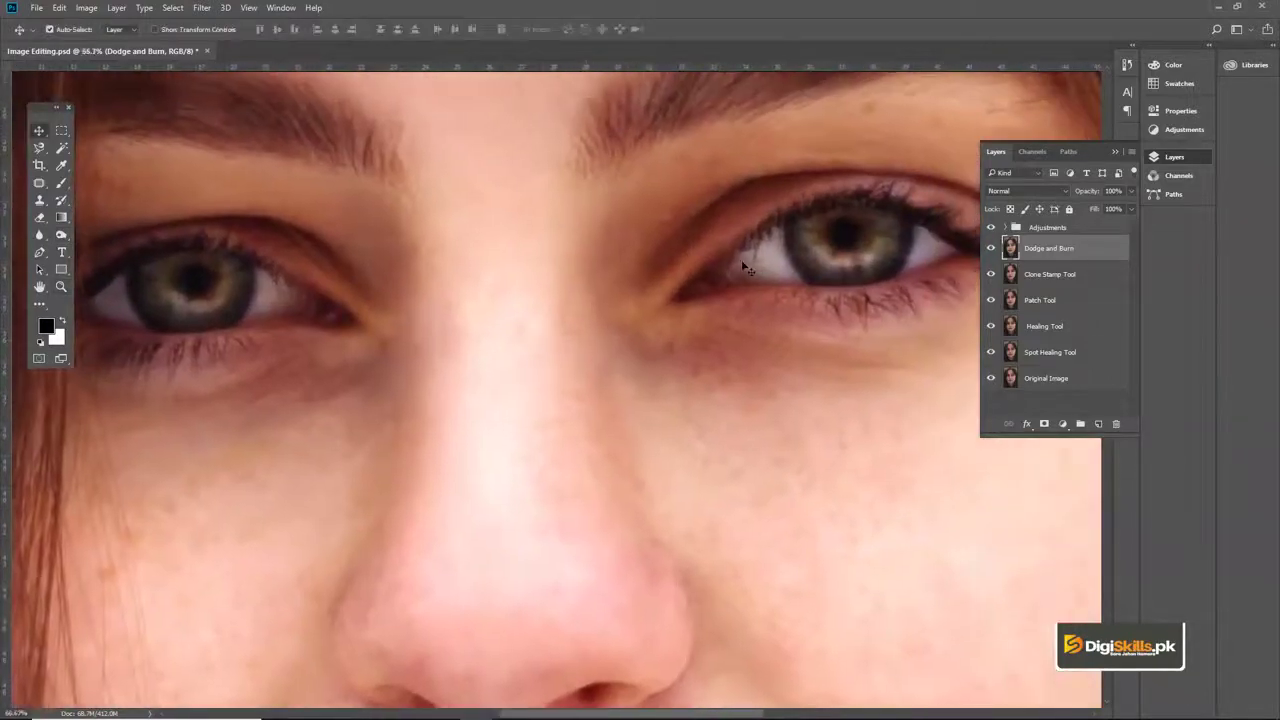
{"action": "left_click", "coordinate": [61, 234]}
{"action": "left_click", "coordinate": [118, 246]}
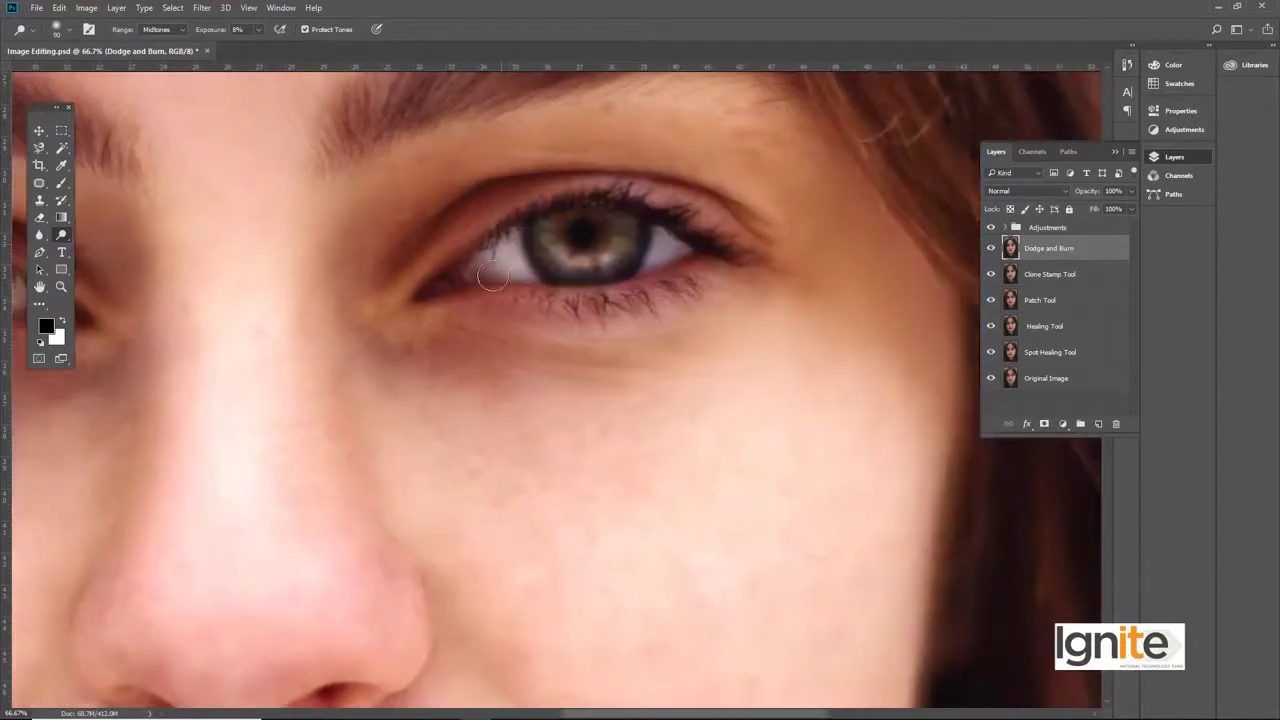
{"action": "key", "text": "v"}
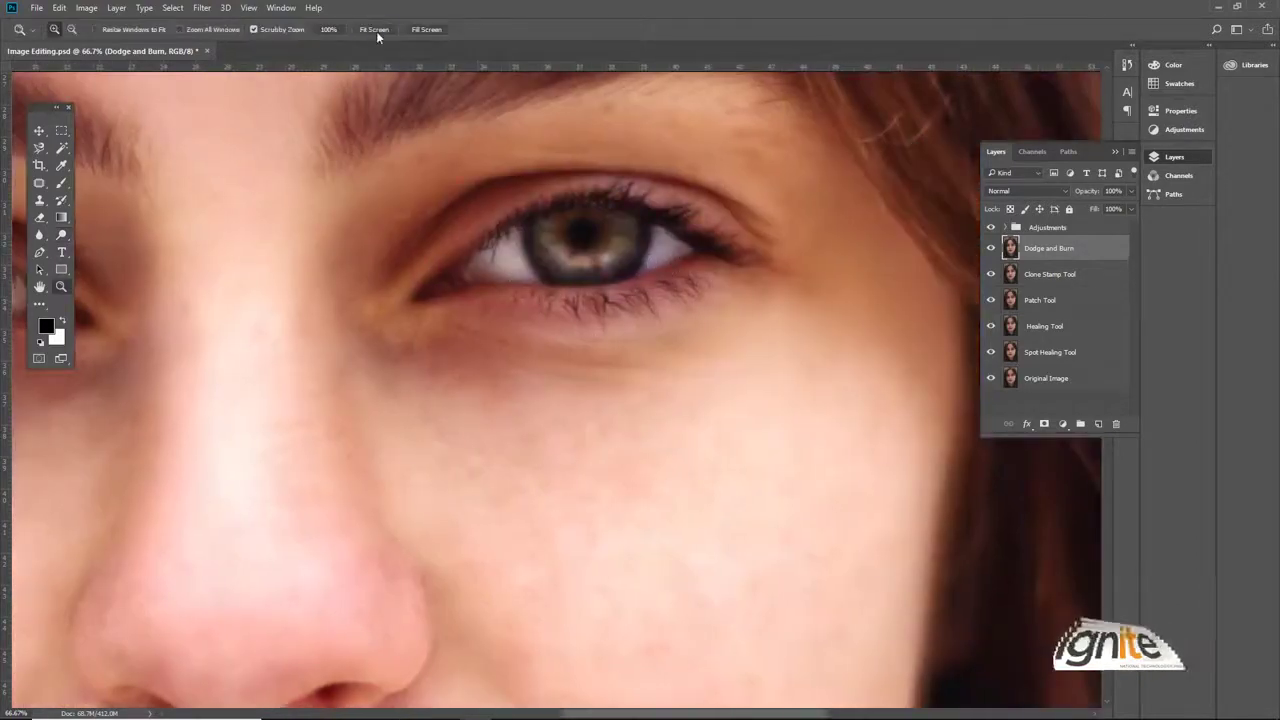
Step: Save the document and group the layers from Spot Healing Tool through Dodge and Burn under the name Retouching
{"action": "key", "text": "ctrl+0"}
{"action": "key", "text": "ctrl+s"}
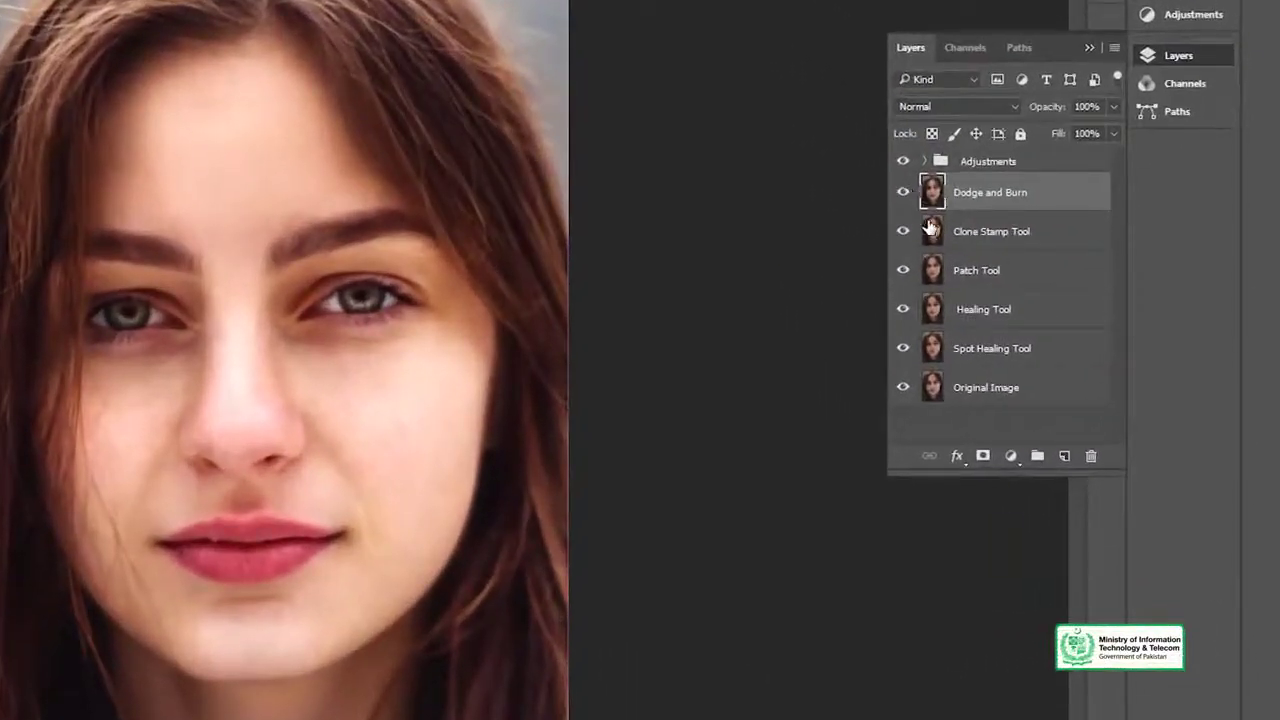
{"action": "left_click", "coordinate": [985, 349]}
{"action": "left_click", "coordinate": [965, 202], "text": "shift"}
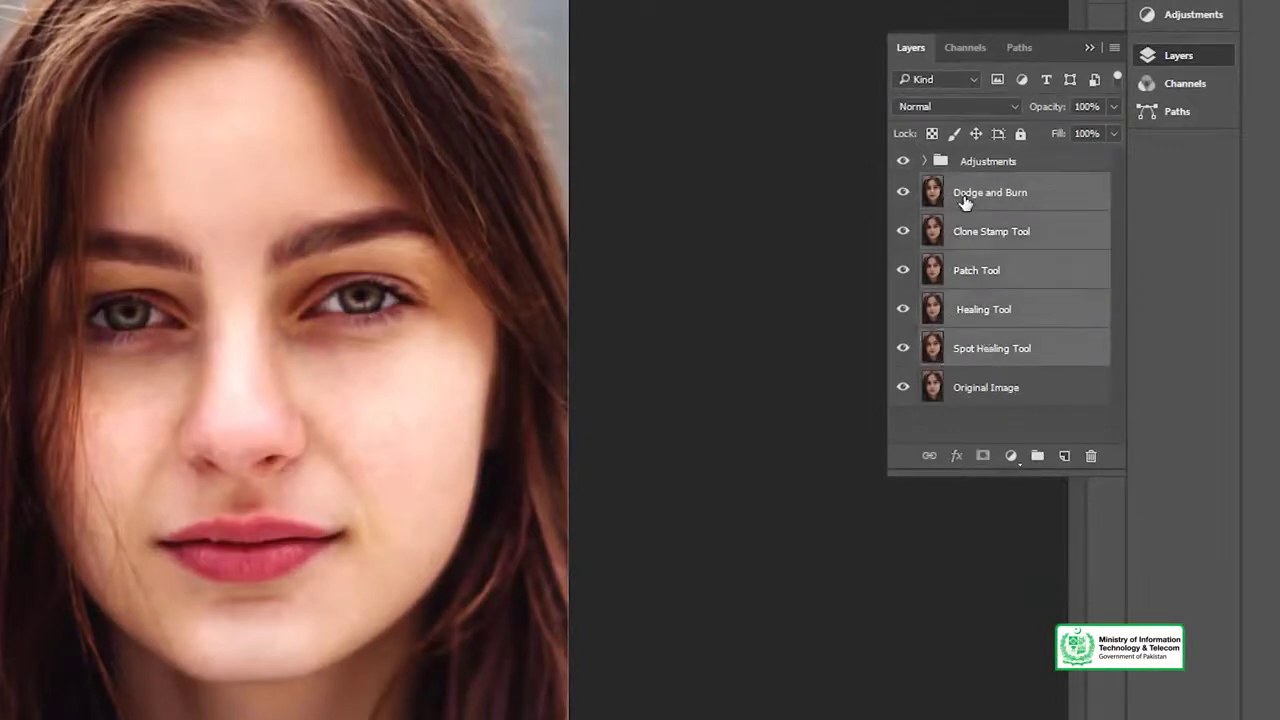
{"action": "key", "text": "ctrl+g"}
{"action": "double_click", "coordinate": [991, 185]}
{"action": "type", "text": "Retouching"}
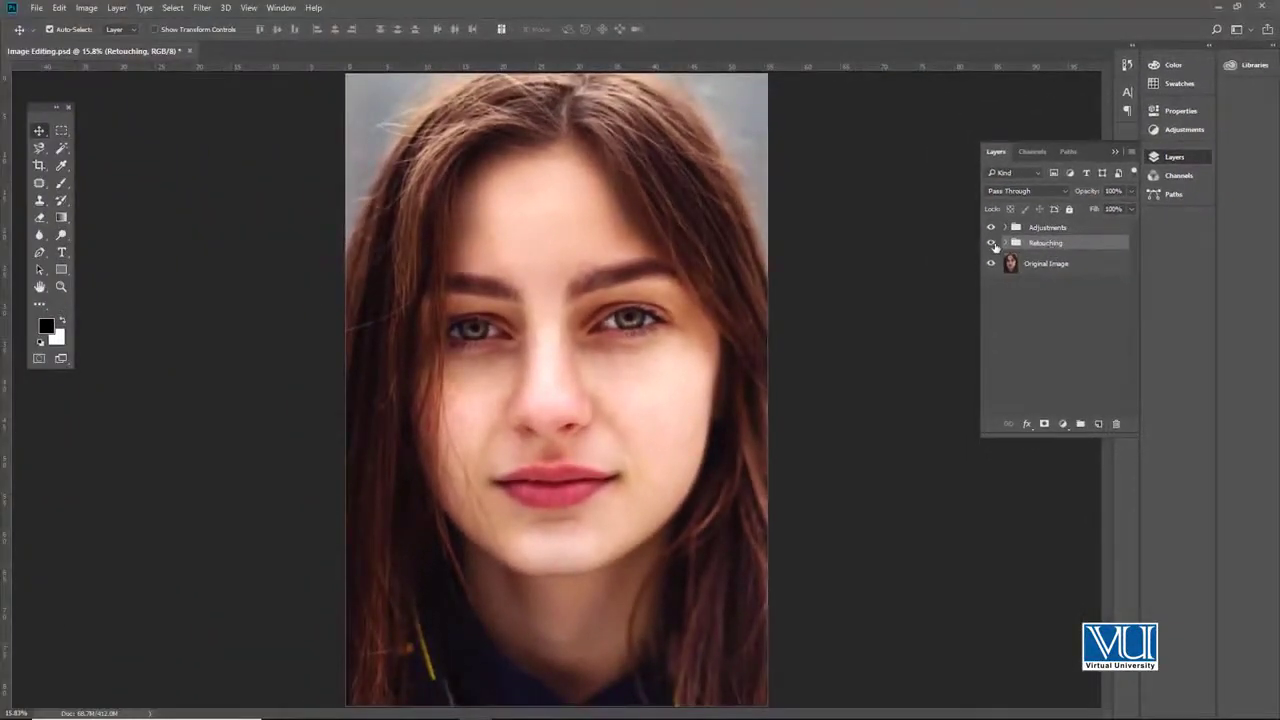
Step: Hide the Retouching group to inspect the unretouched facial skin up close, and show the group again
{"action": "left_click", "coordinate": [991, 244]}
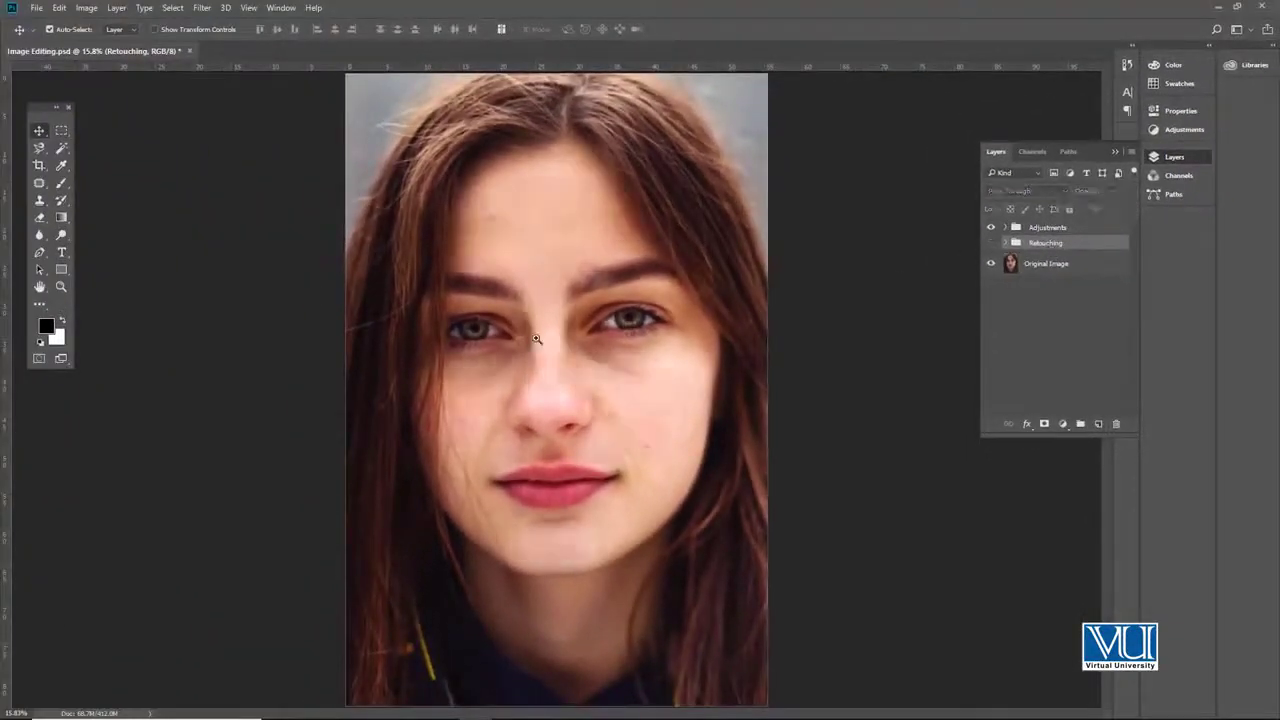
{"action": "left_click", "coordinate": [580, 334], "text": "ctrl"}
{"action": "left_click", "coordinate": [585, 332], "text": "ctrl"}
{"action": "left_click", "coordinate": [585, 330], "text": "ctrl"}
{"action": "left_click_drag", "start_coordinate": [584, 271], "coordinate": [586, 281]}
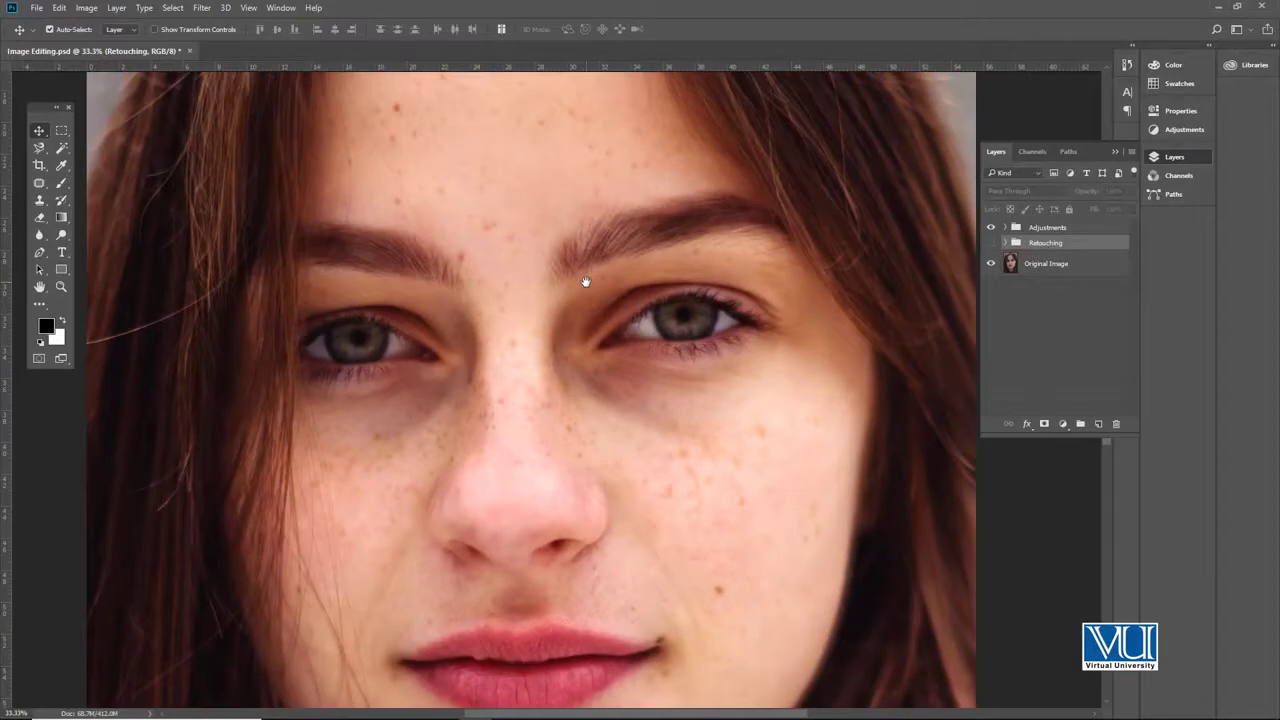
{"action": "left_click", "coordinate": [991, 243]}
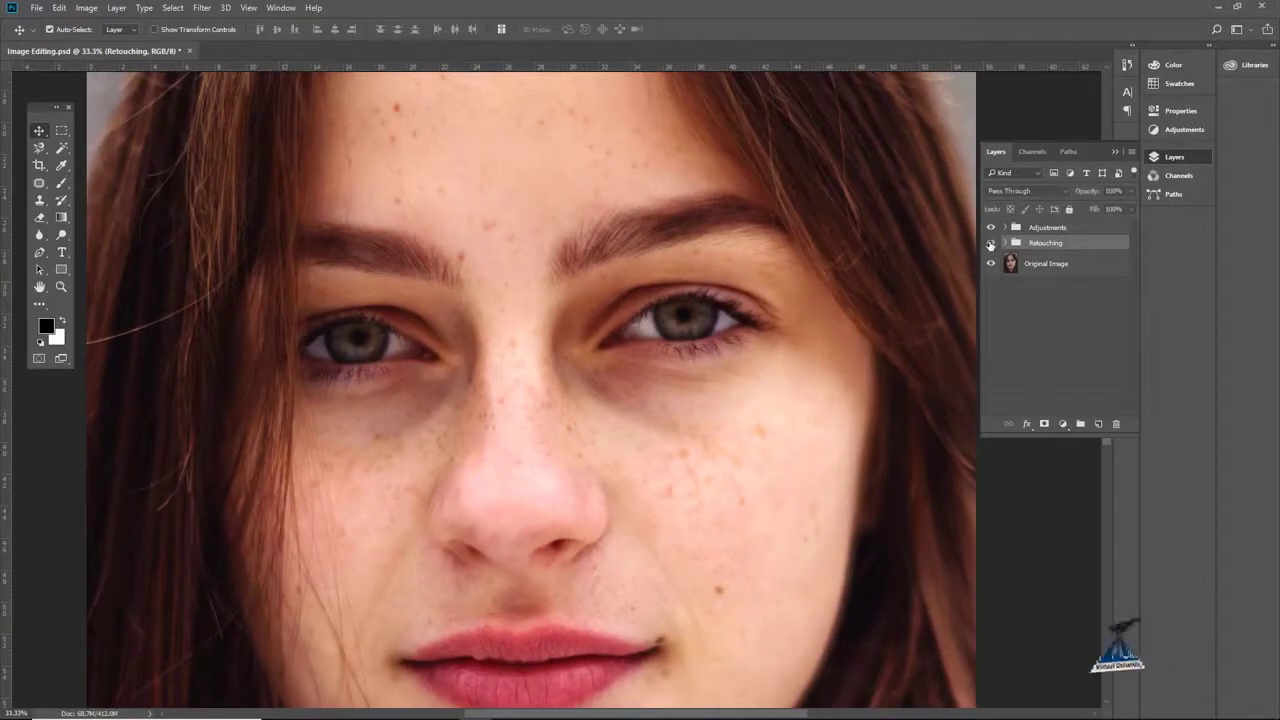
Step: Toggle the visibility of the Adjustments and Retouching groups to compare the original portrait with the edited one, leaving both groups visible
{"action": "key", "text": "z"}
{"action": "left_click", "coordinate": [556, 356], "text": "alt"}
{"action": "key", "text": "v"}
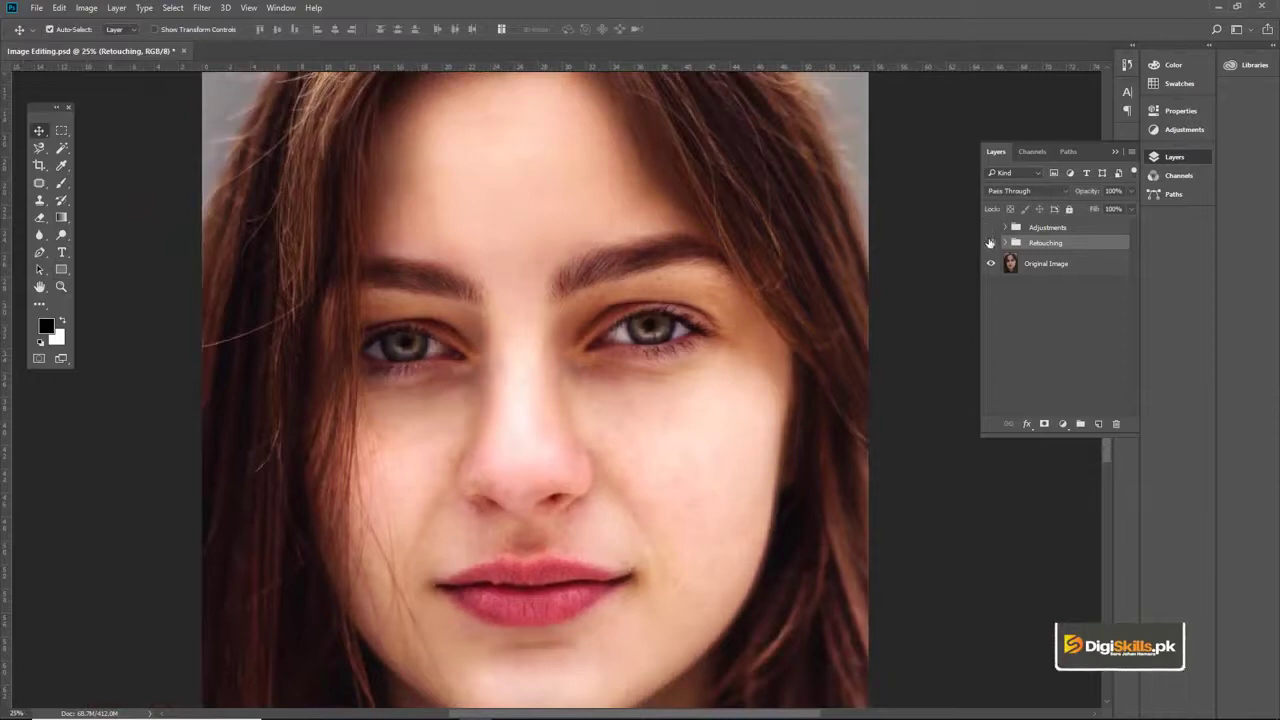
{"action": "left_click", "coordinate": [991, 243]}
{"action": "left_click", "coordinate": [991, 243]}
Step: Fit the whole portrait in view and save Image Editing.psd with its grouped layers
{"action": "key", "text": "z"}
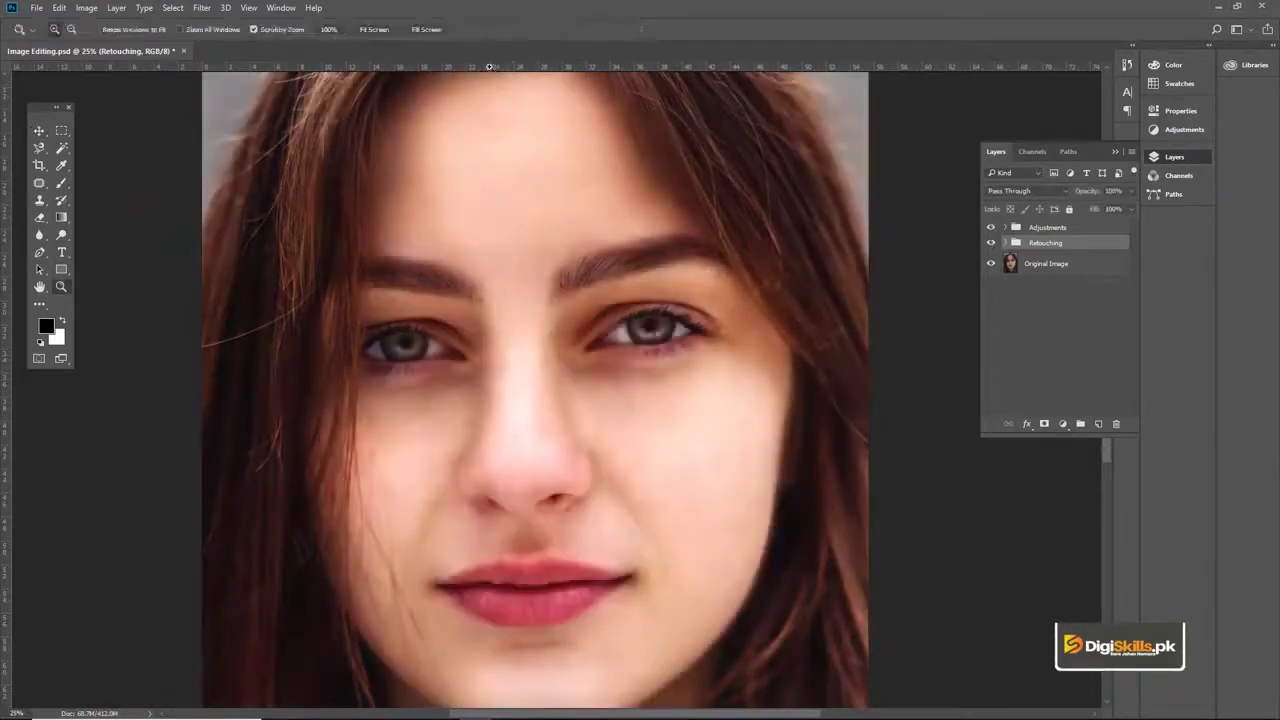
{"action": "left_click", "coordinate": [373, 30]}
{"action": "key", "text": "v"}
{"action": "key", "text": "ctrl+s"}
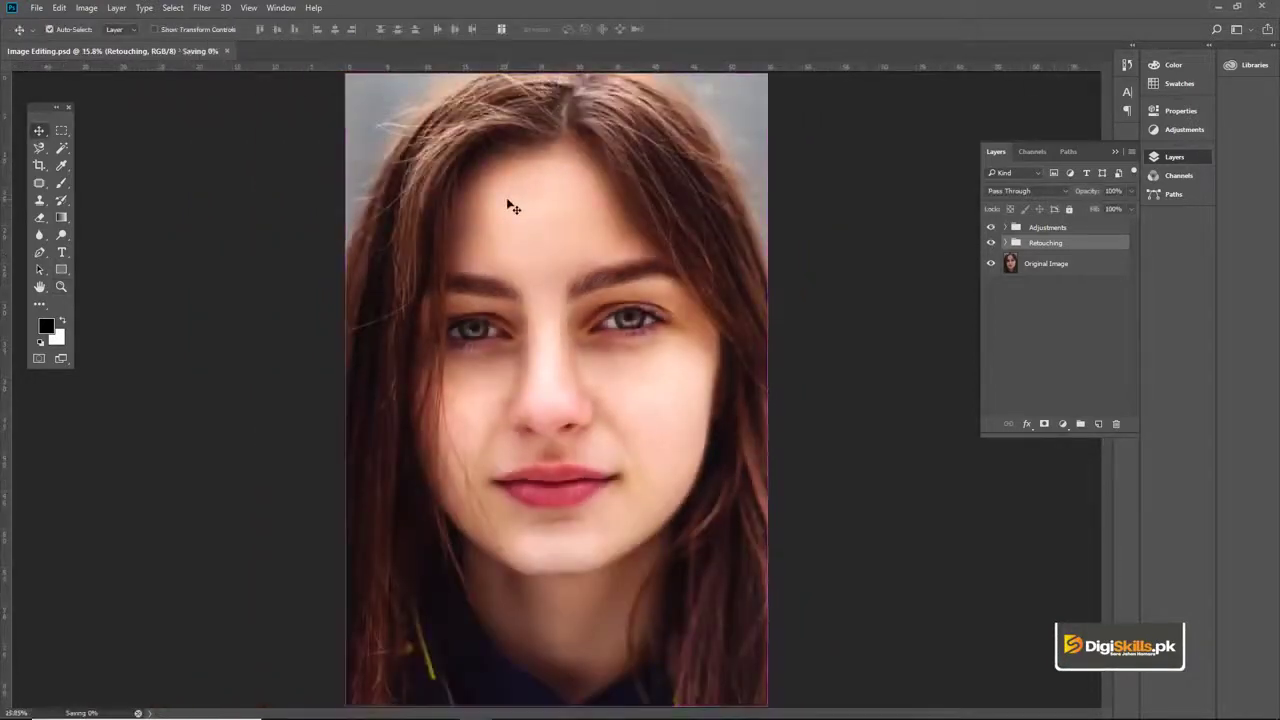